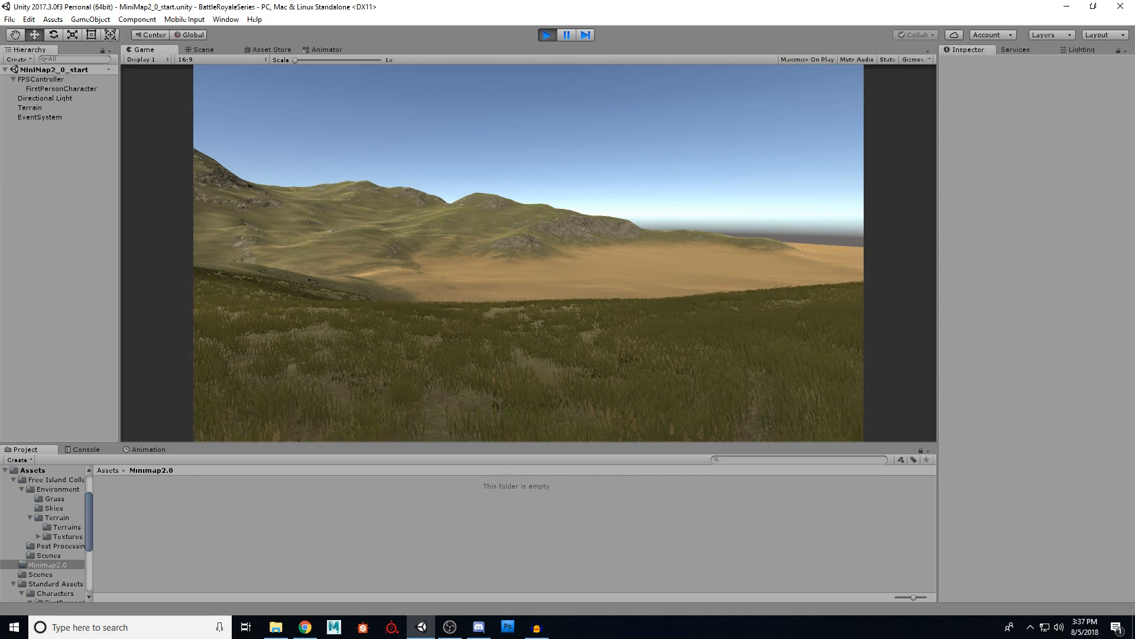
# - Stop the running game and import the four BRS textures and the minimap C# script into the Minimap2.0 folder
pyautogui.press('Escape')
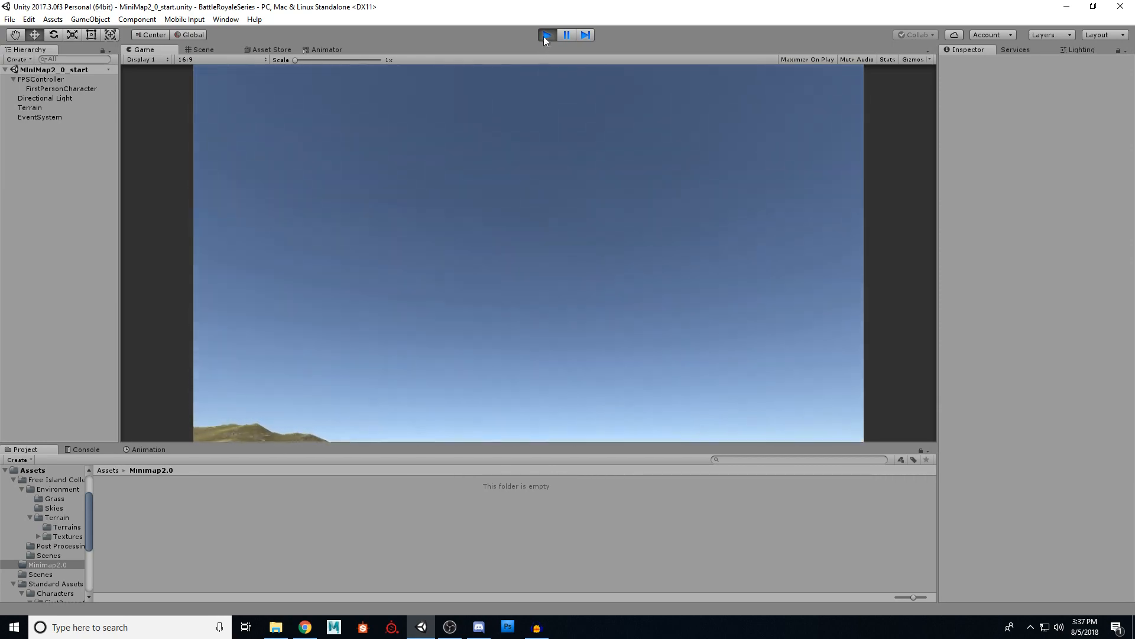
pyautogui.click(545, 36)
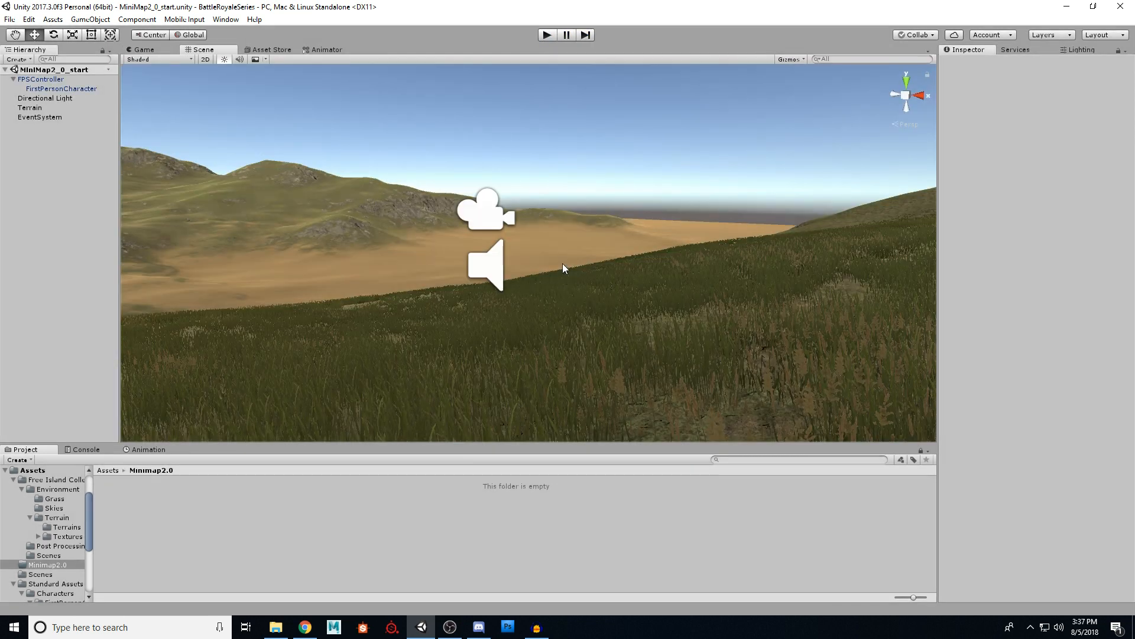
pyautogui.click(276, 627)
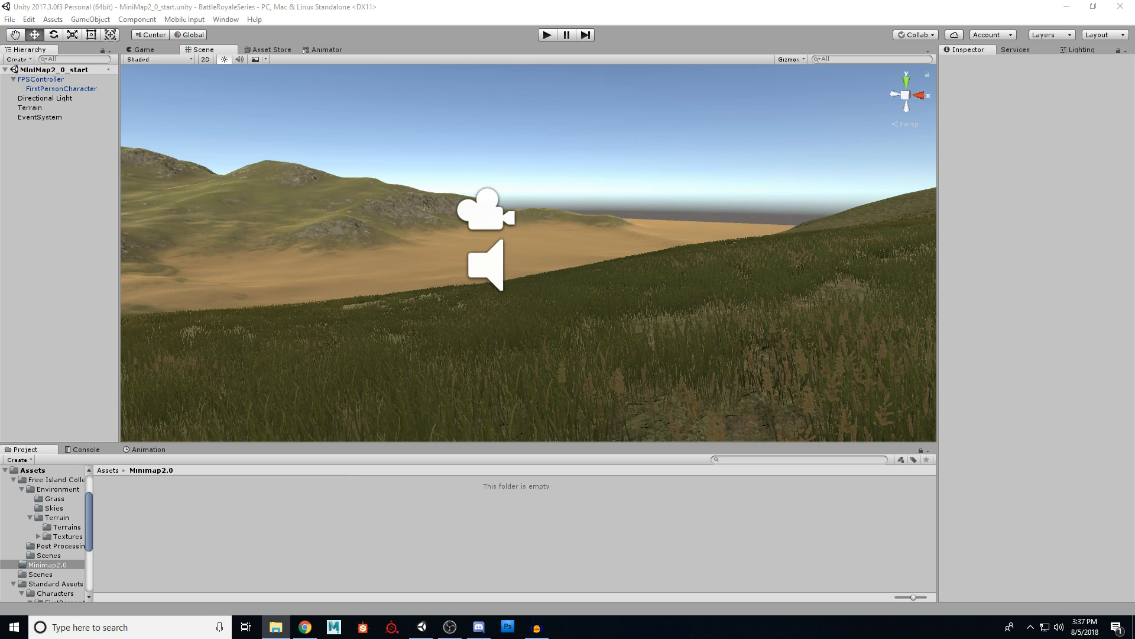
pyautogui.moveTo(290, 520); pyautogui.dragTo(428, 520)
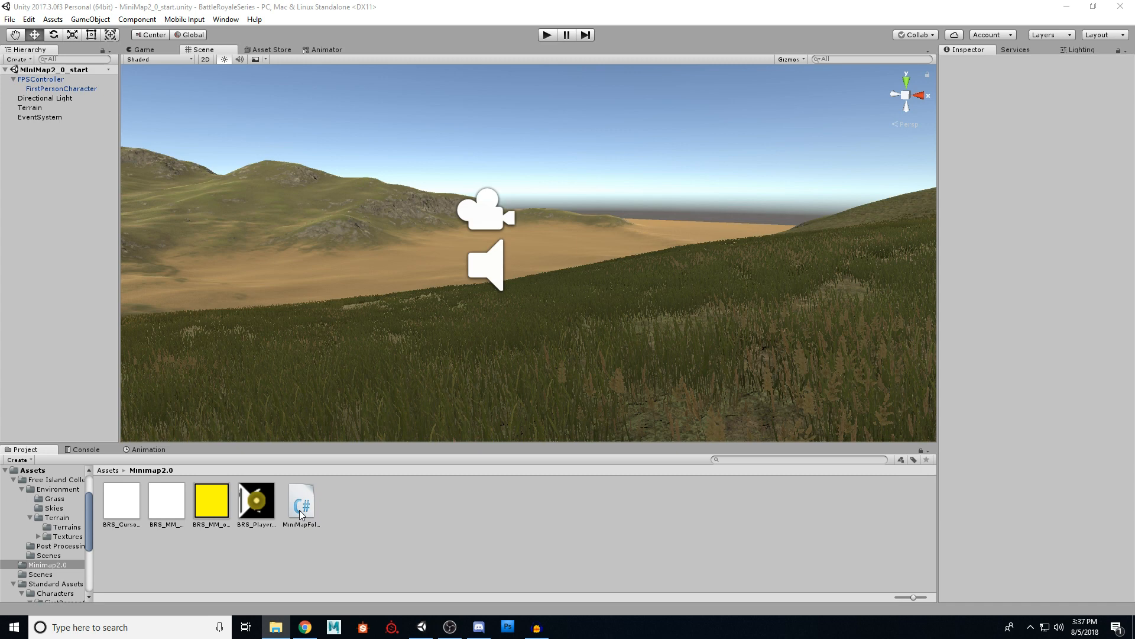
# - Set the four BRS textures to texture type Sprite (2D and UI) with compression None, and apply the import settings
pyautogui.click(142, 505)
pyautogui.keyDown('shift'); pyautogui.click(254, 506); pyautogui.keyUp('shift')
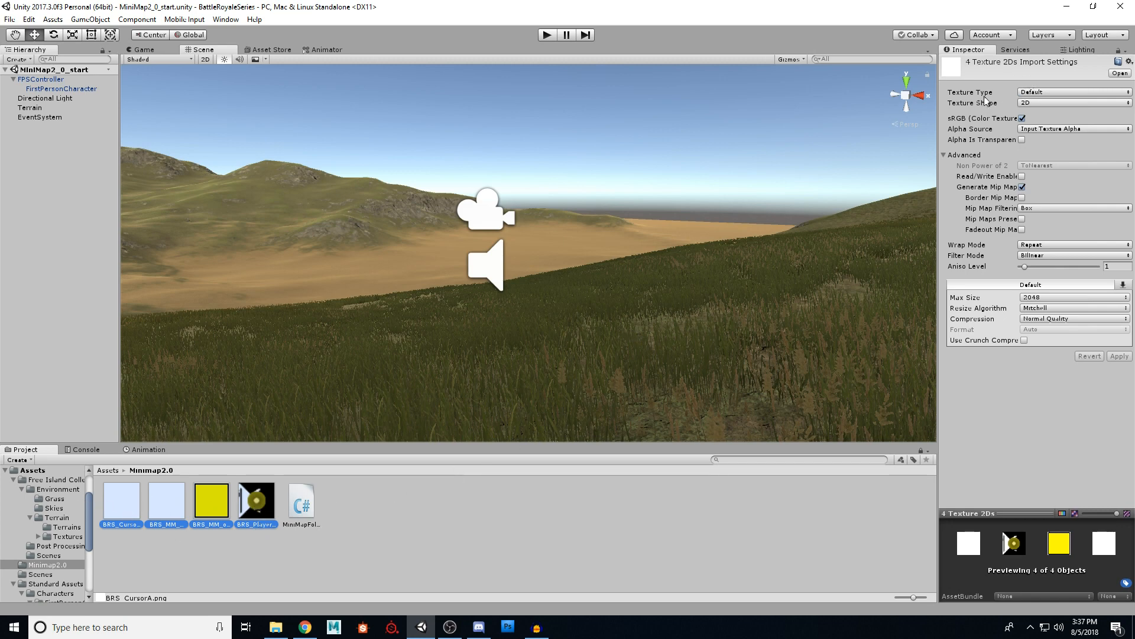
pyautogui.click(1029, 94)
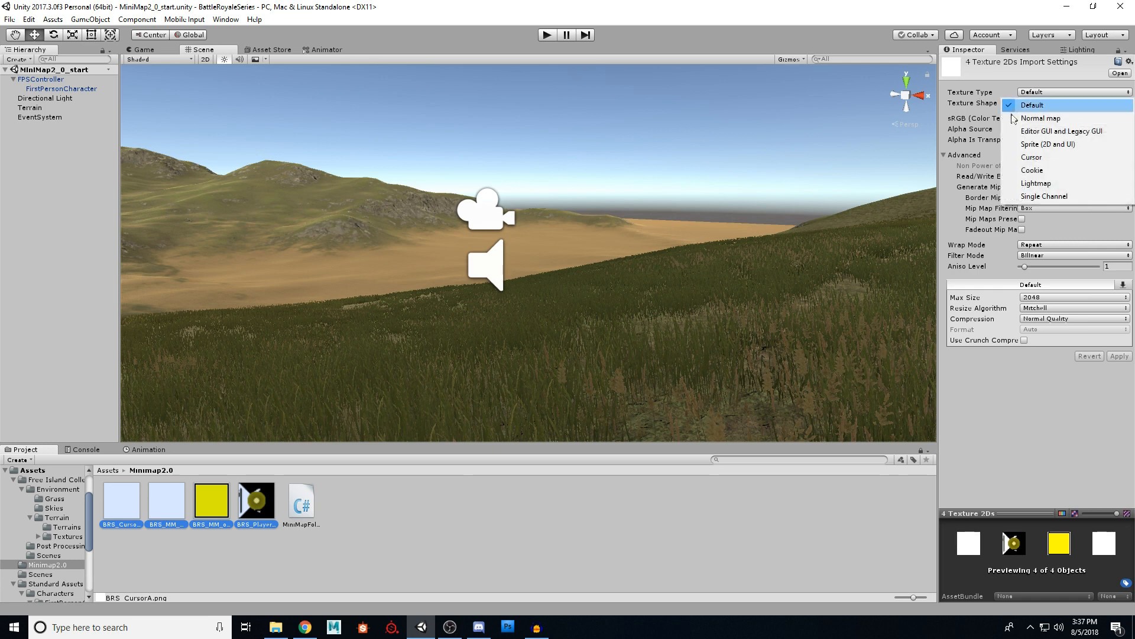
pyautogui.click(1046, 147)
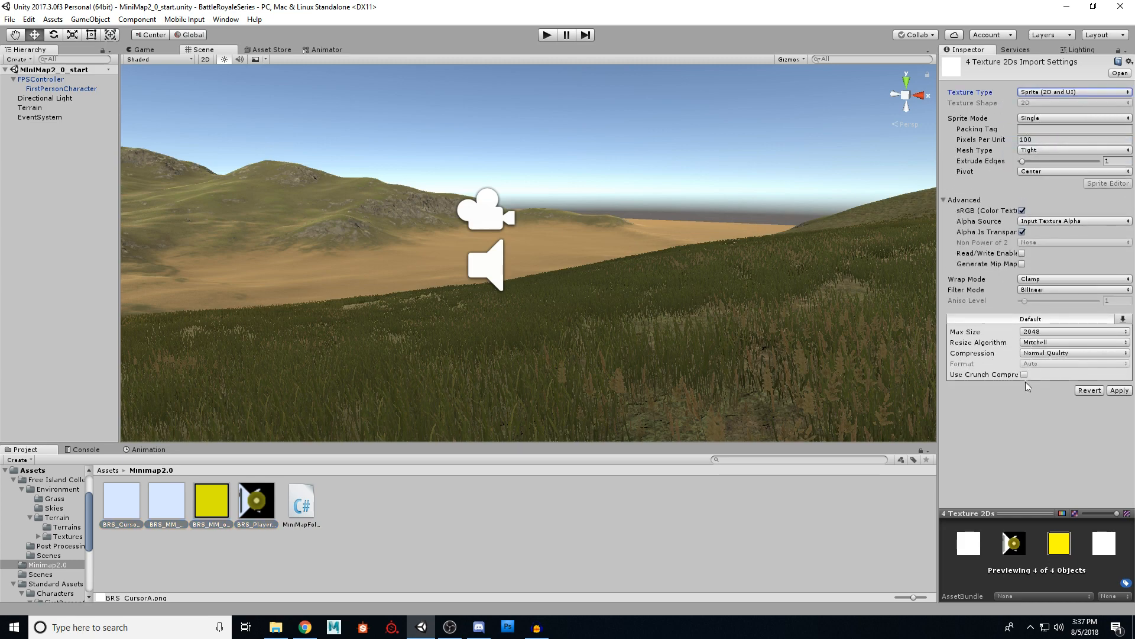
pyautogui.click(1035, 354)
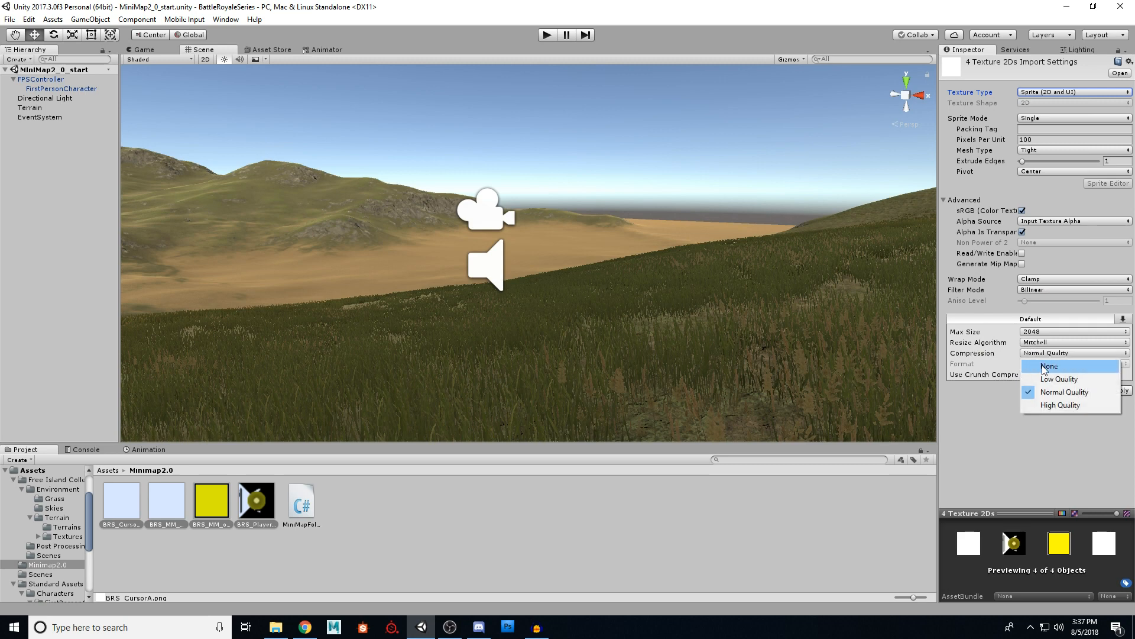
pyautogui.click(1041, 367)
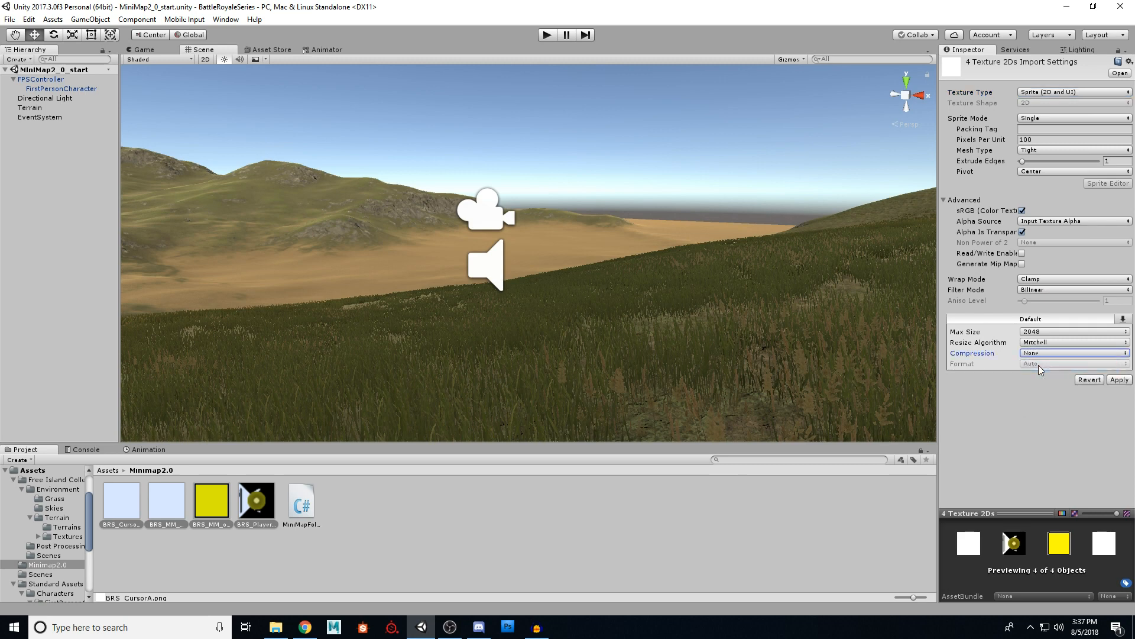
pyautogui.click(1120, 380)
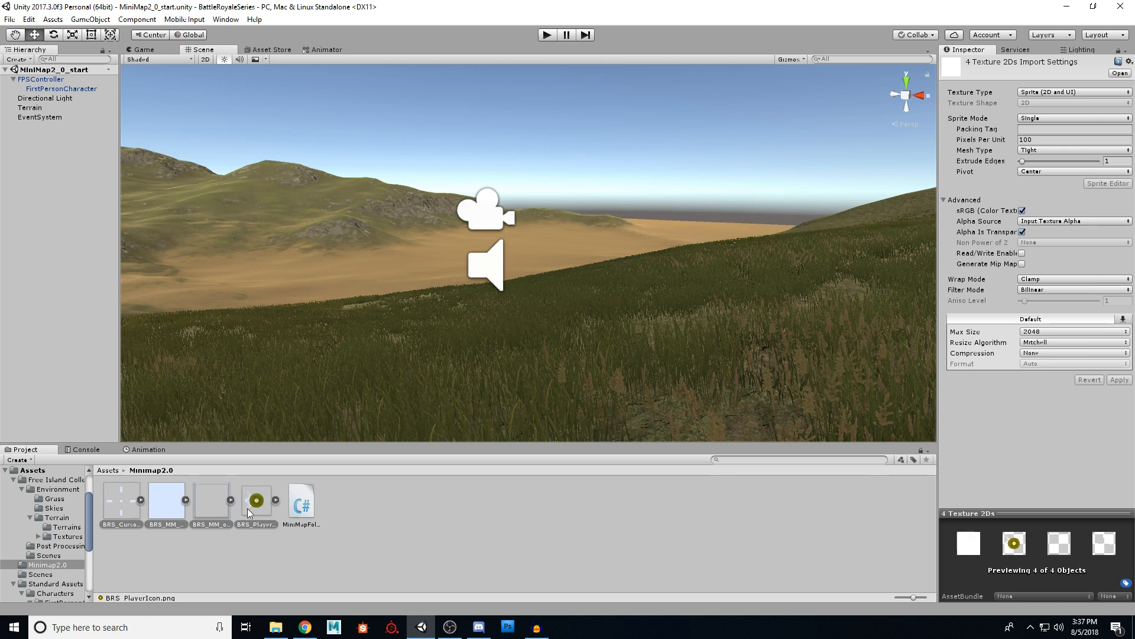
pyautogui.click(369, 512)
pyautogui.moveTo(559, 275); pyautogui.dragTo(890, 381, button='right')
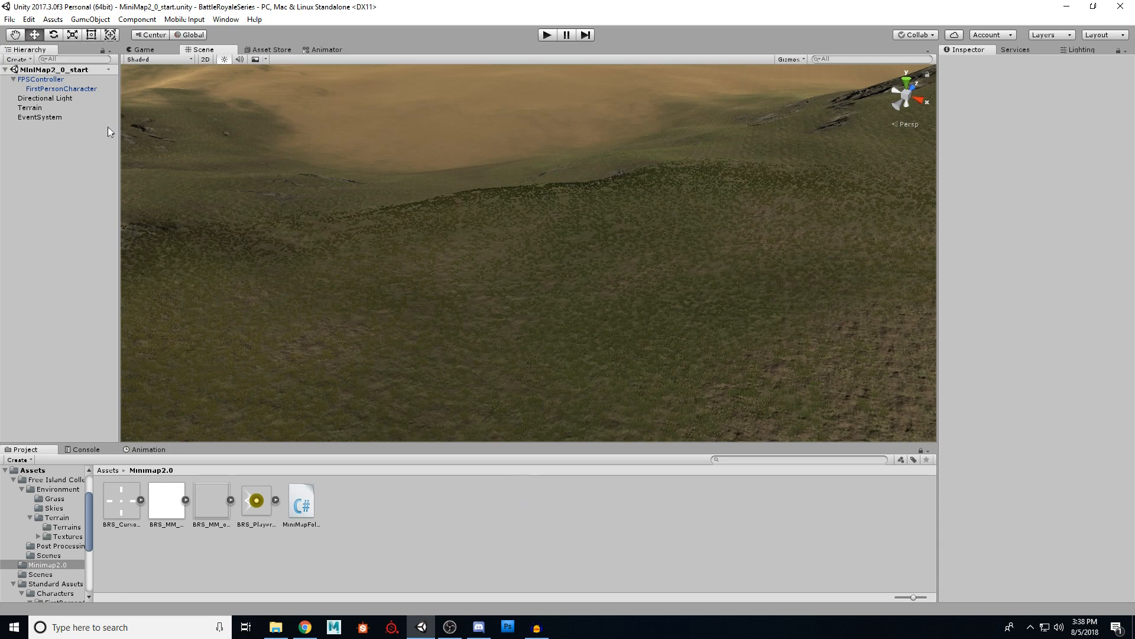
pyautogui.moveTo(579, 292); pyautogui.dragTo(538, 222, button='right')
pyautogui.press('s')
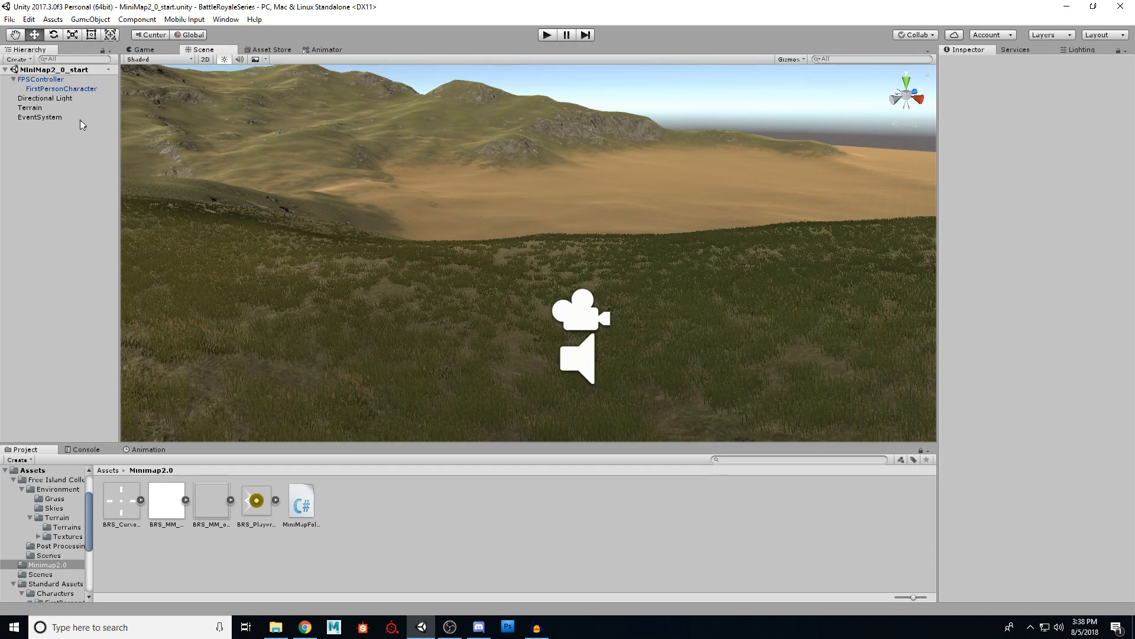
pyautogui.click(35, 81)
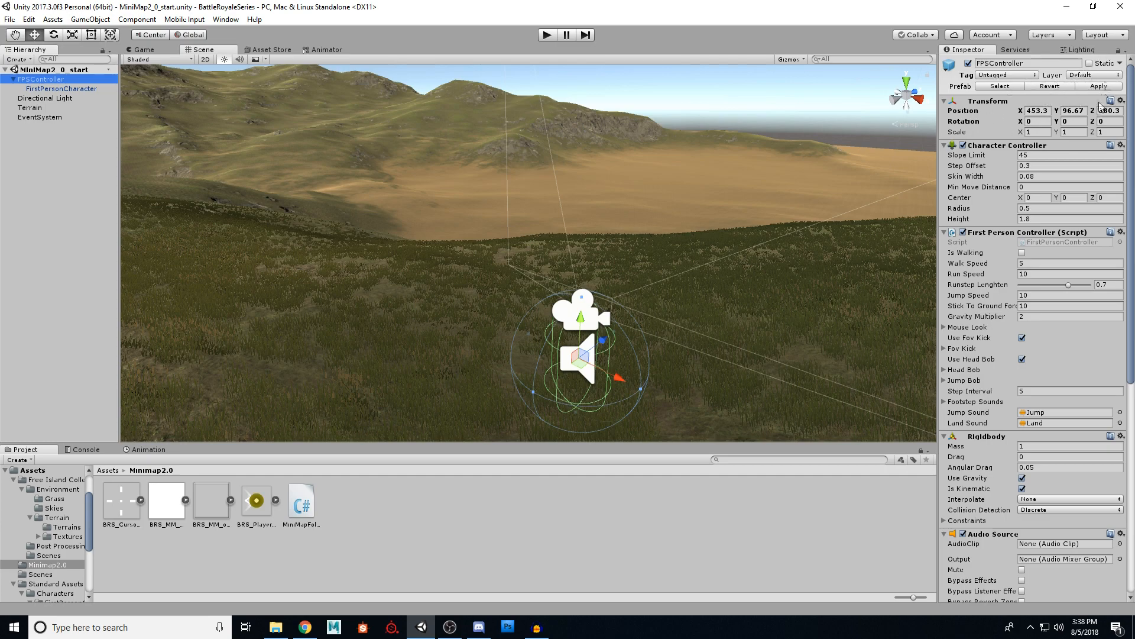
pyautogui.moveTo(635, 264)
pyautogui.keyDown('alt'); pyautogui.mouseDown()
pyautogui.moveTo(710, 278)
pyautogui.moveTo(771, 250)
pyautogui.moveTo(647, 262)
pyautogui.mouseUp(); pyautogui.keyUp('alt')
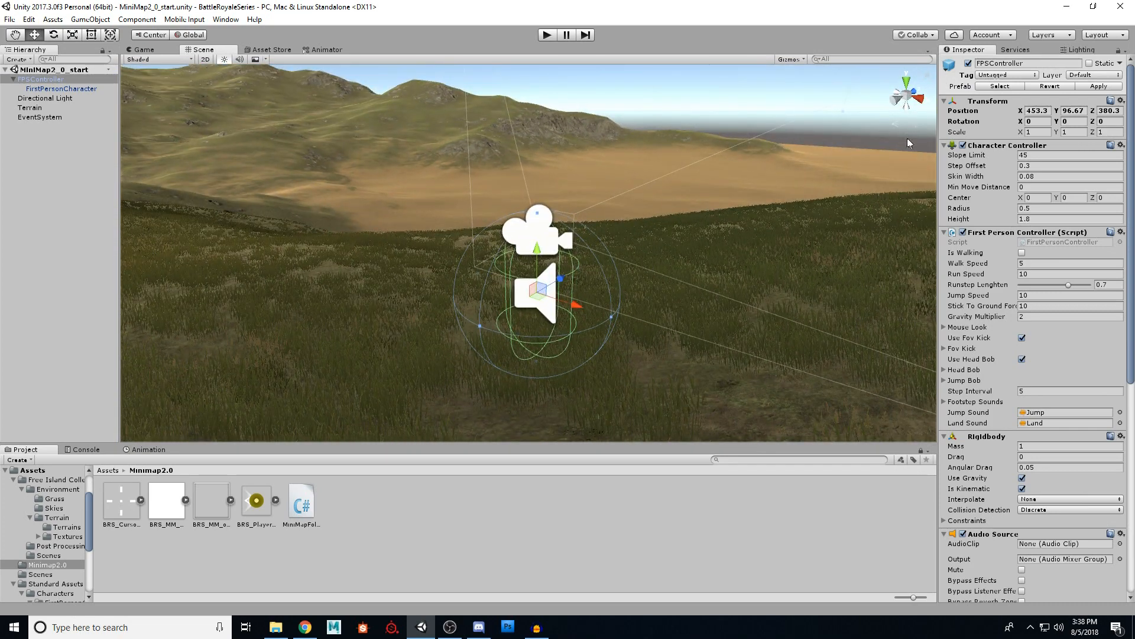
pyautogui.click(1017, 75)
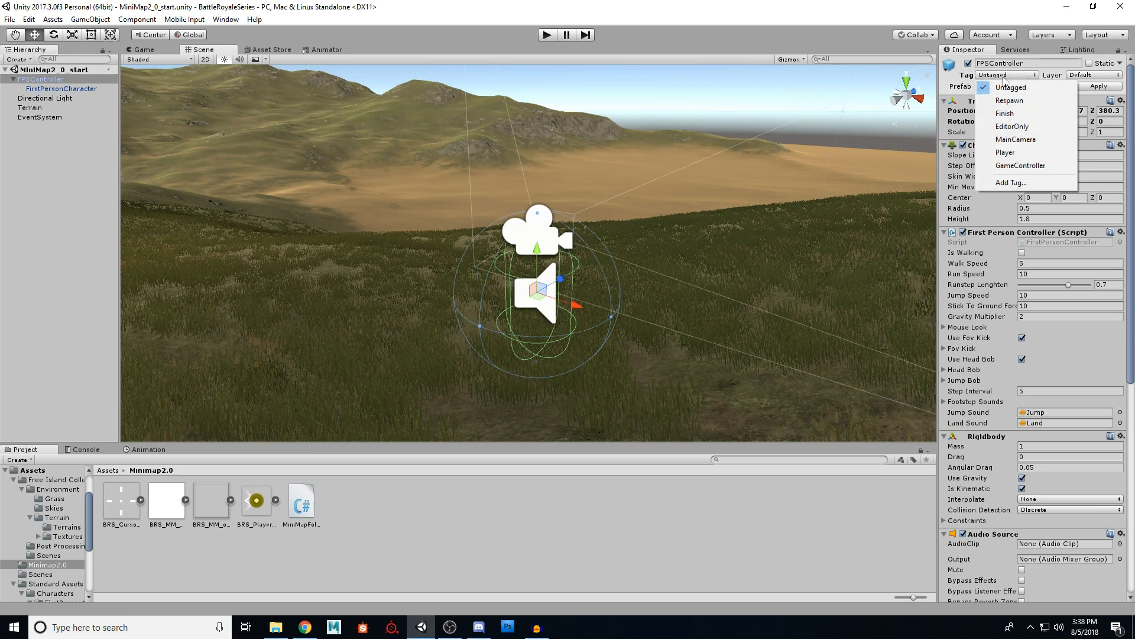
pyautogui.click(1010, 182)
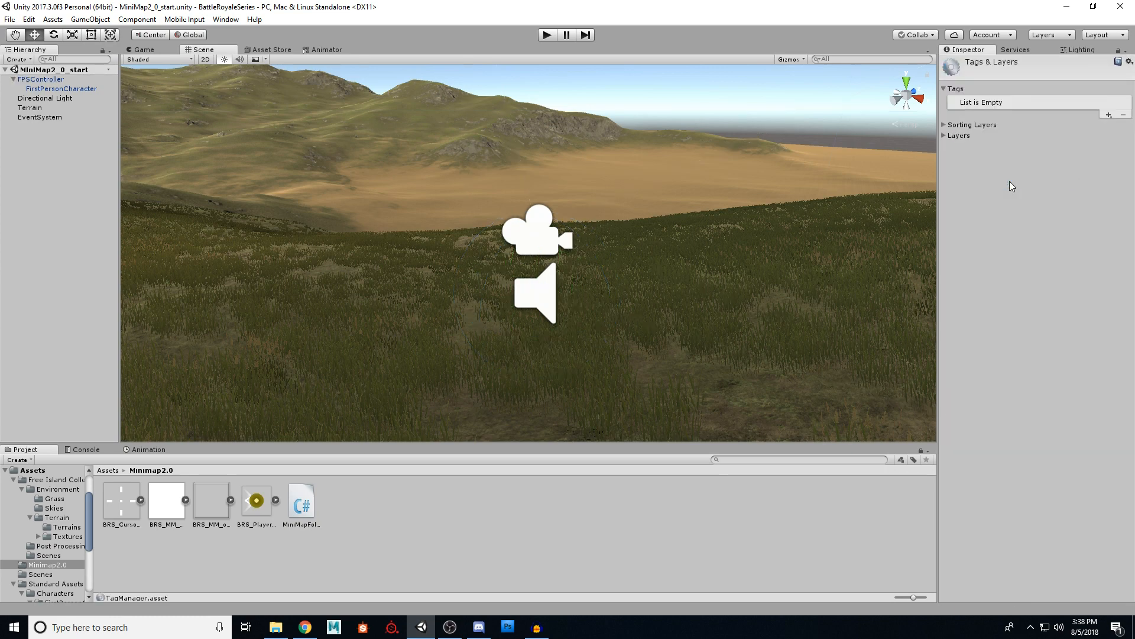
pyautogui.click(1109, 115)
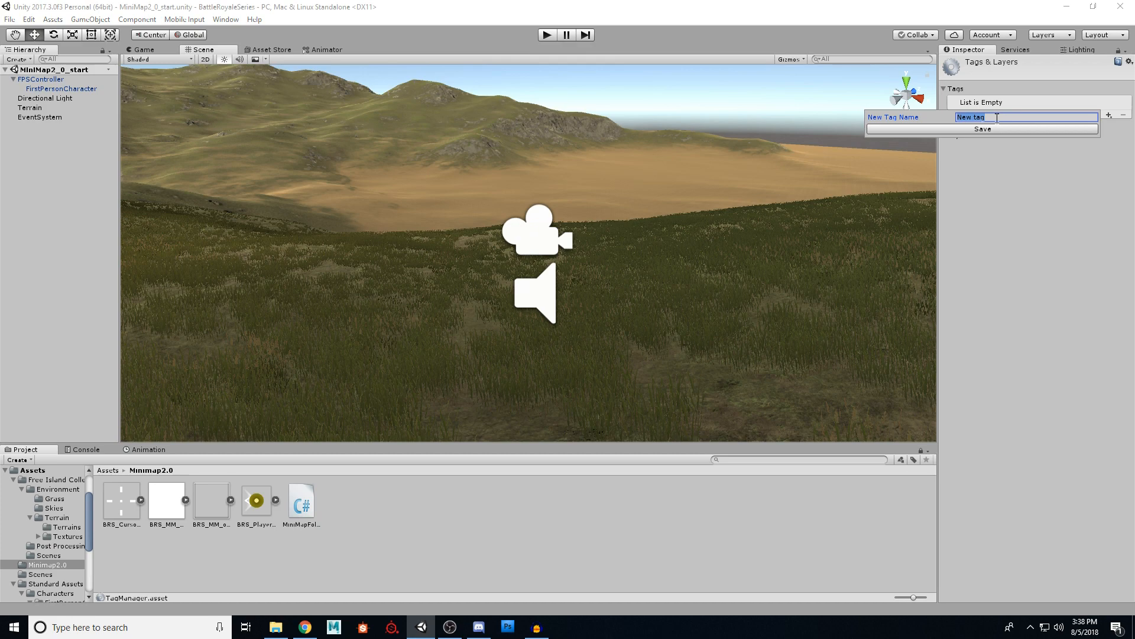
pyautogui.click(1002, 180)
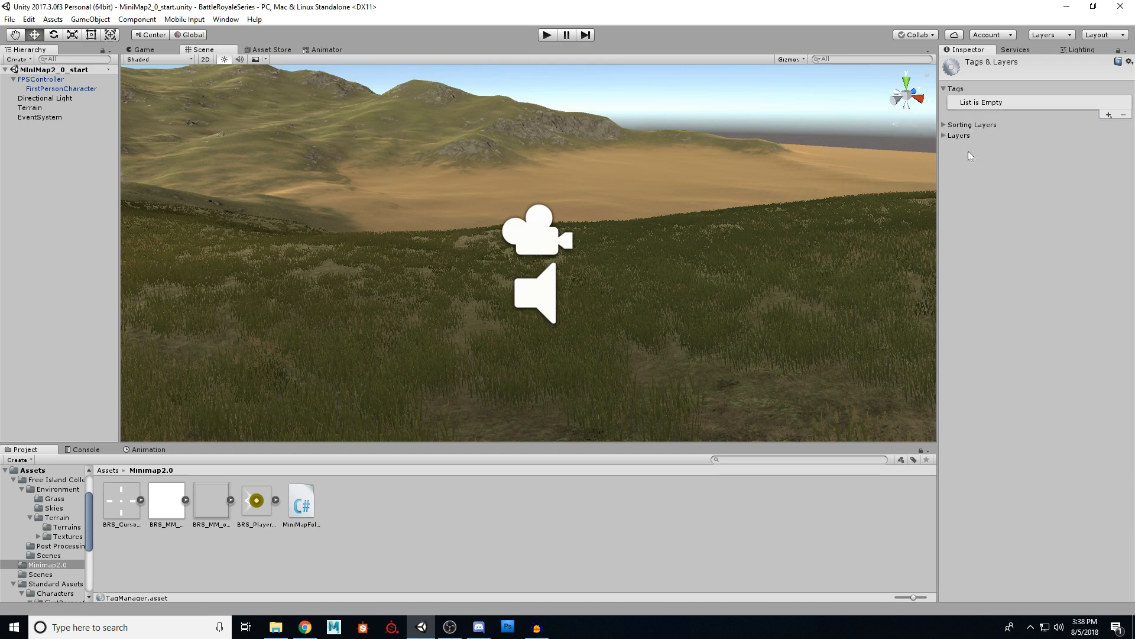
# - Assign the Player tag to the FPSController object
pyautogui.click(52, 80)
pyautogui.click(1013, 77)
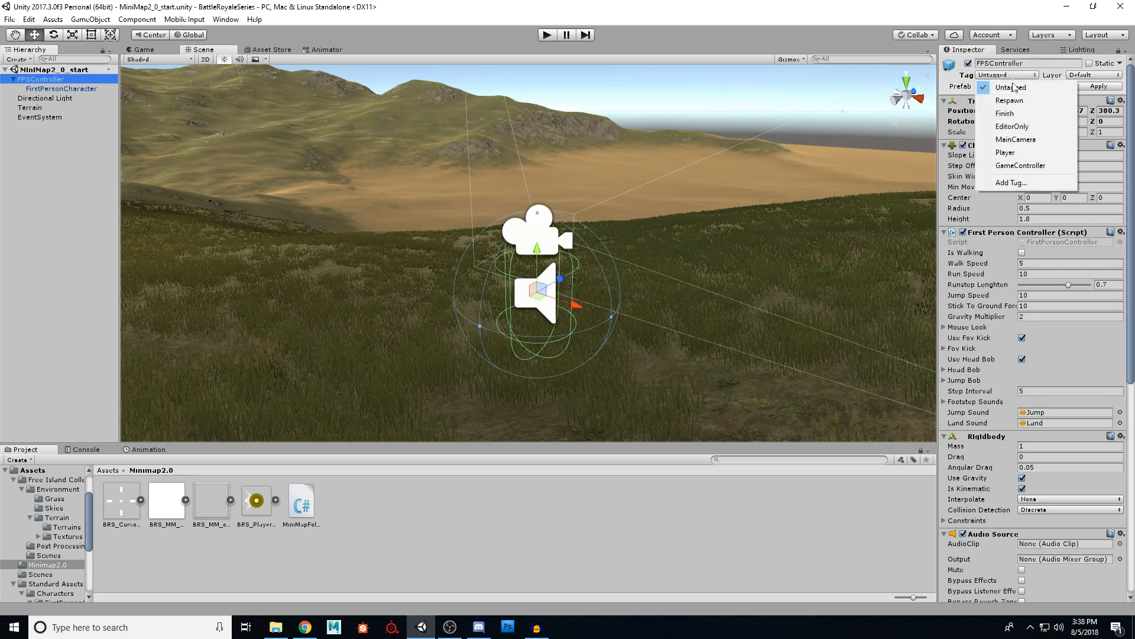
pyautogui.click(1011, 151)
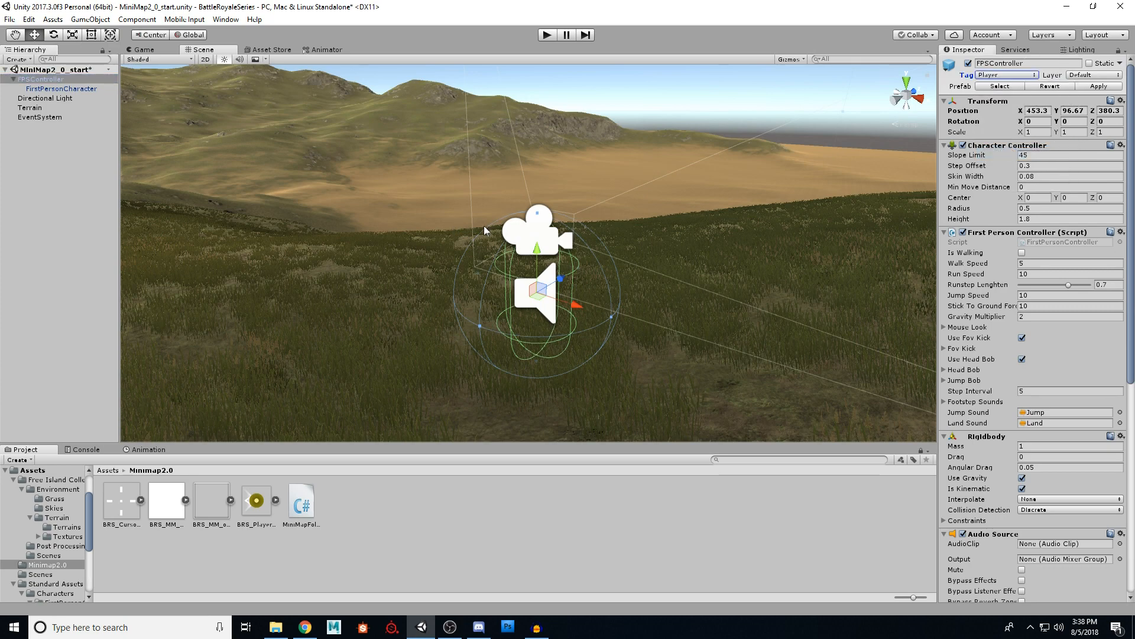
# - Add a new layer named MiniMap as User Layer 8
pyautogui.moveTo(557, 246); pyautogui.dragTo(648, 220, button='right')
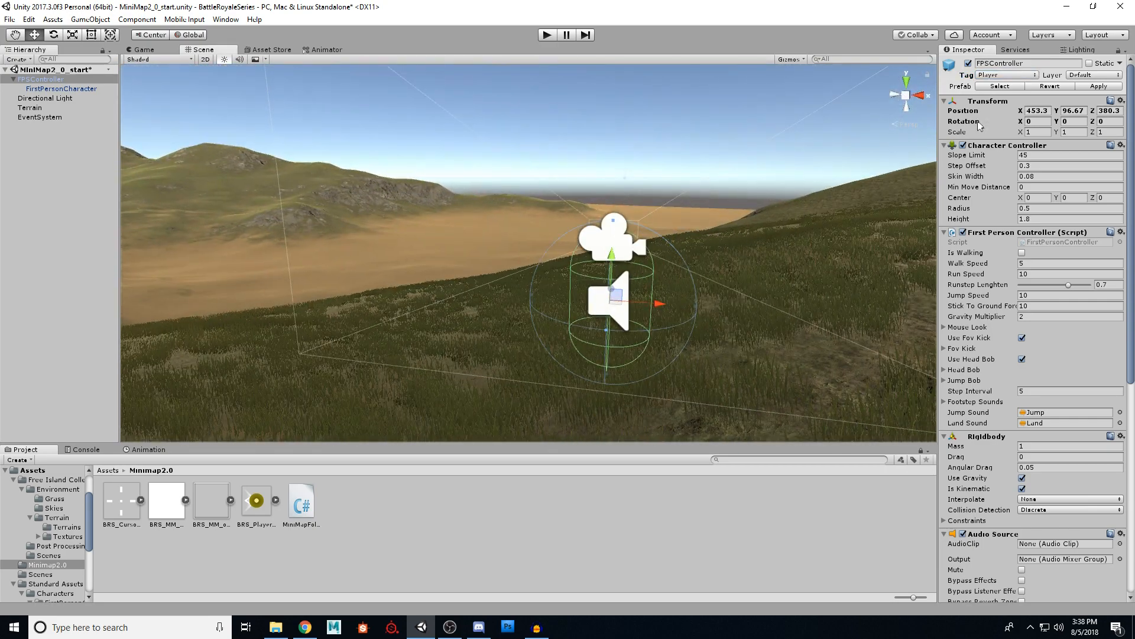
pyautogui.click(1115, 75)
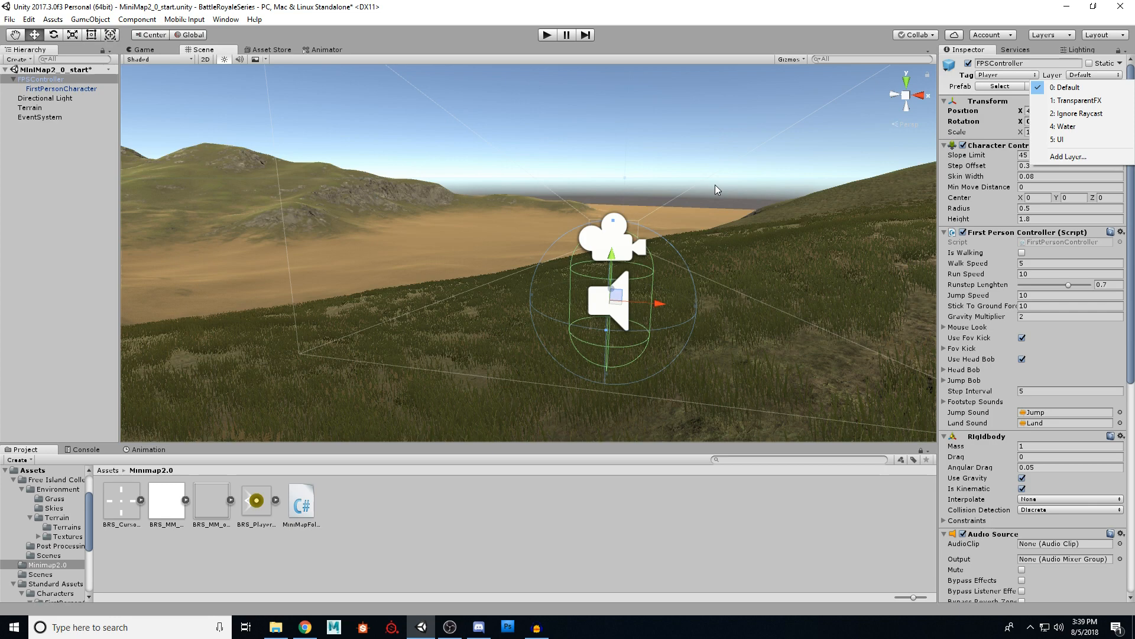
pyautogui.click(1064, 158)
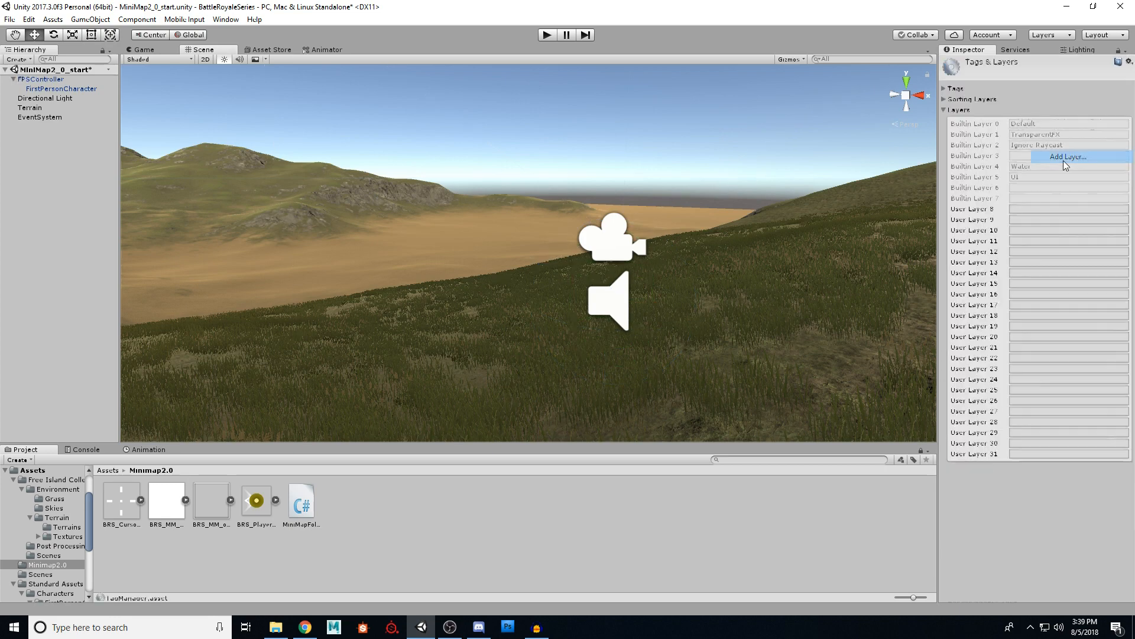
pyautogui.click(1019, 209)
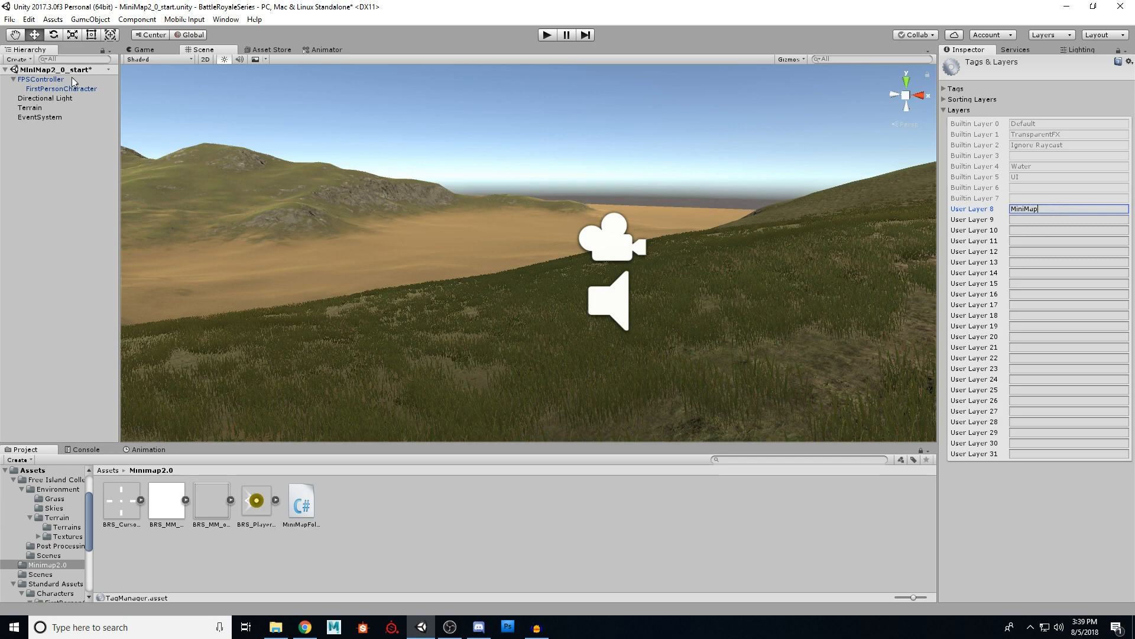
# - Check the layers available for FPSController without changing its layer
pyautogui.click(48, 79)
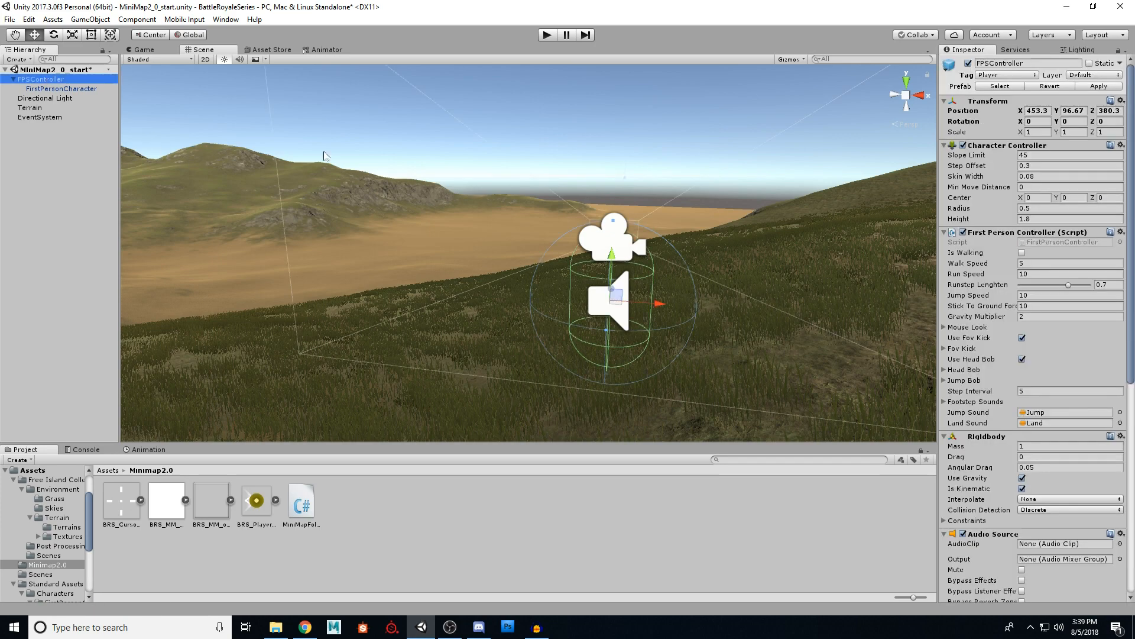
pyautogui.click(1119, 75)
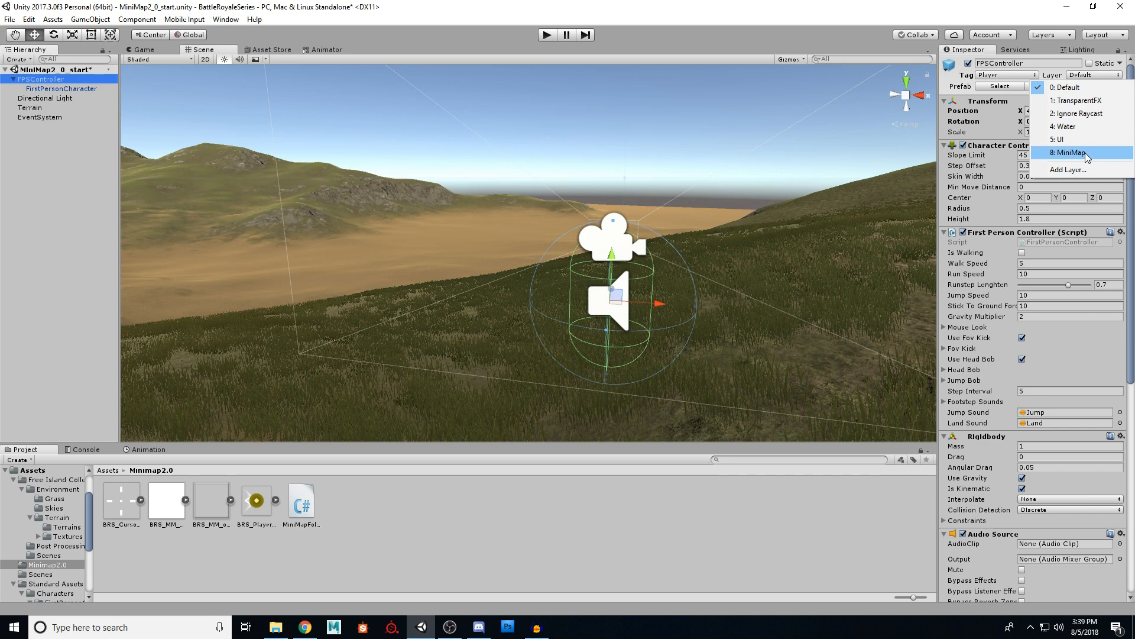
pyautogui.click(790, 38)
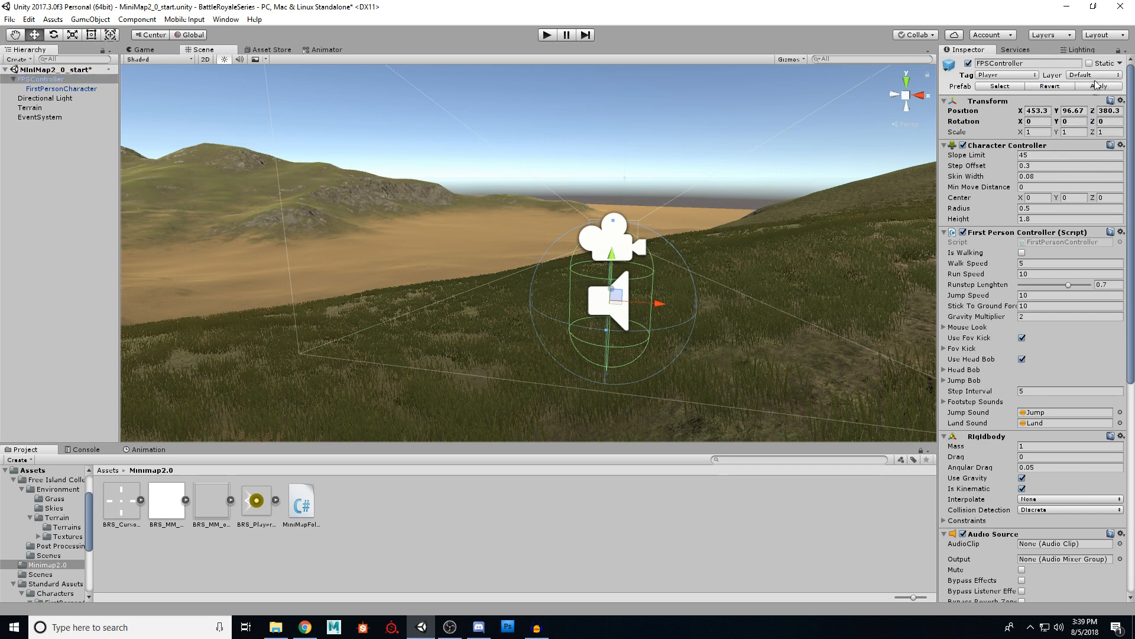
# - Collapse FPSController in the hierarchy and add a UI Canvas at the root of the scene
pyautogui.moveTo(531, 175); pyautogui.dragTo(577, 218, button='right')
pyautogui.press('s')
pyautogui.press('w')
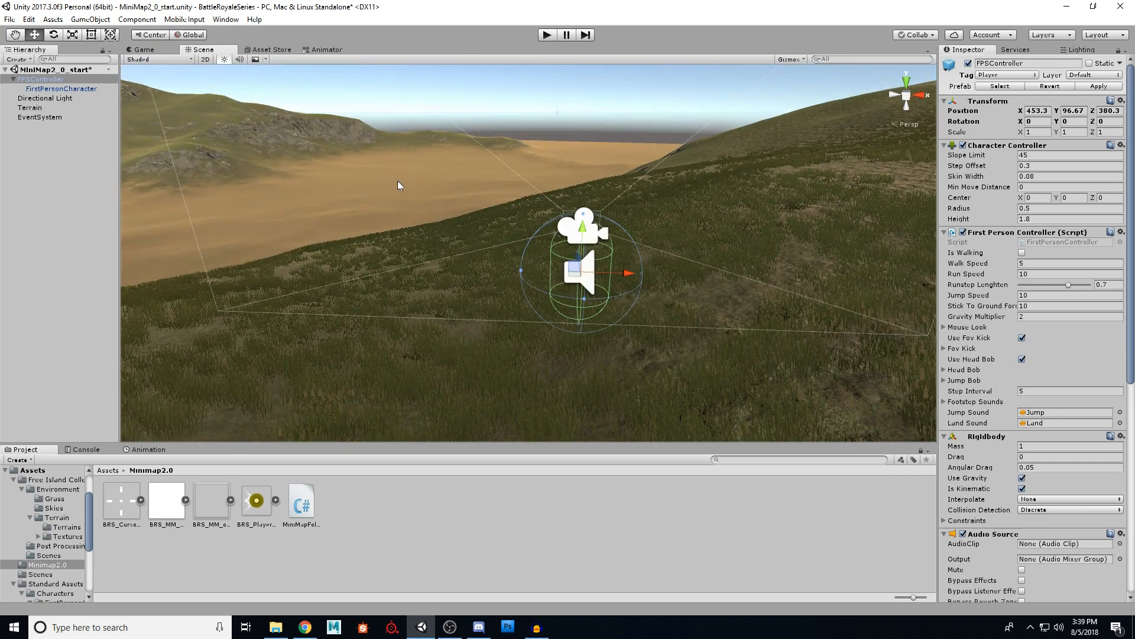
pyautogui.click(13, 79)
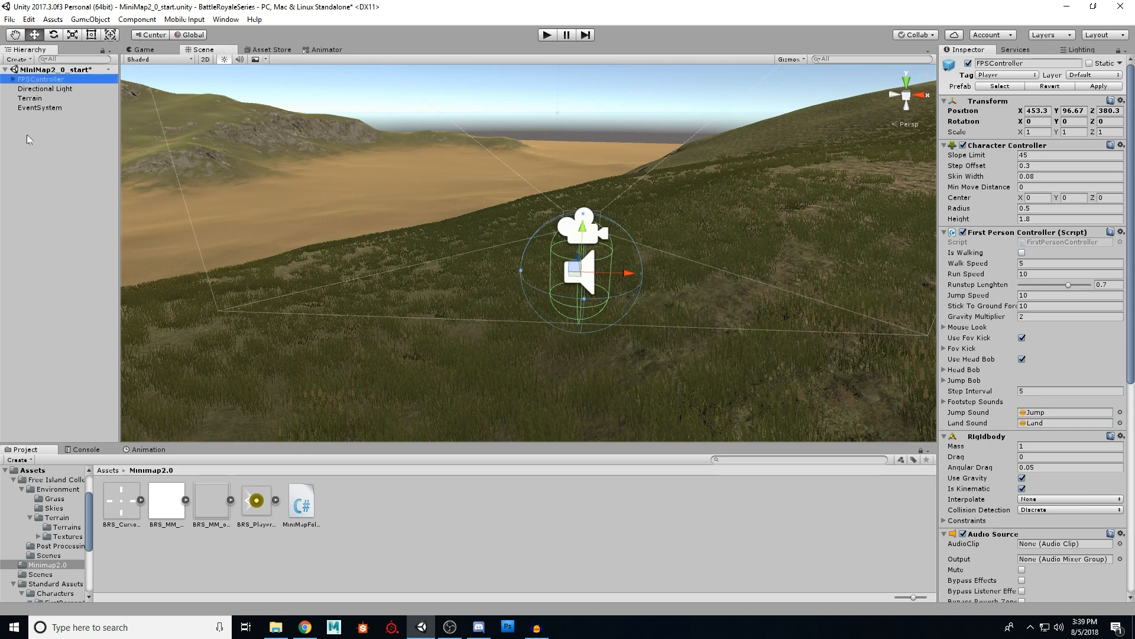
pyautogui.rightClick(32, 136)
pyautogui.click(35, 120)
pyautogui.click(36, 108)
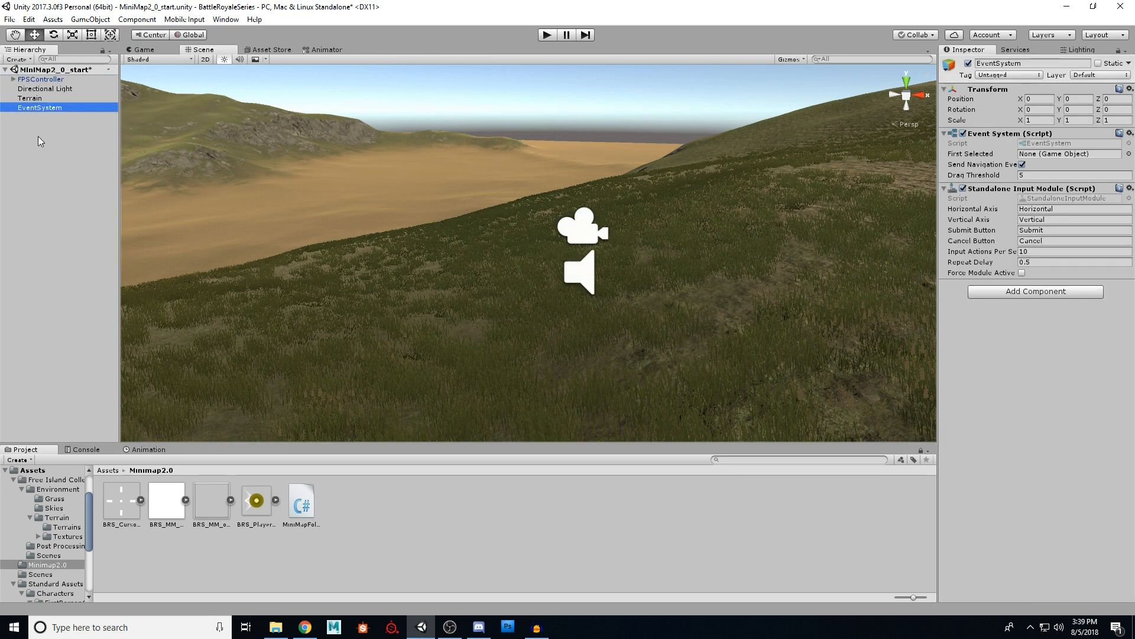
pyautogui.click(27, 126)
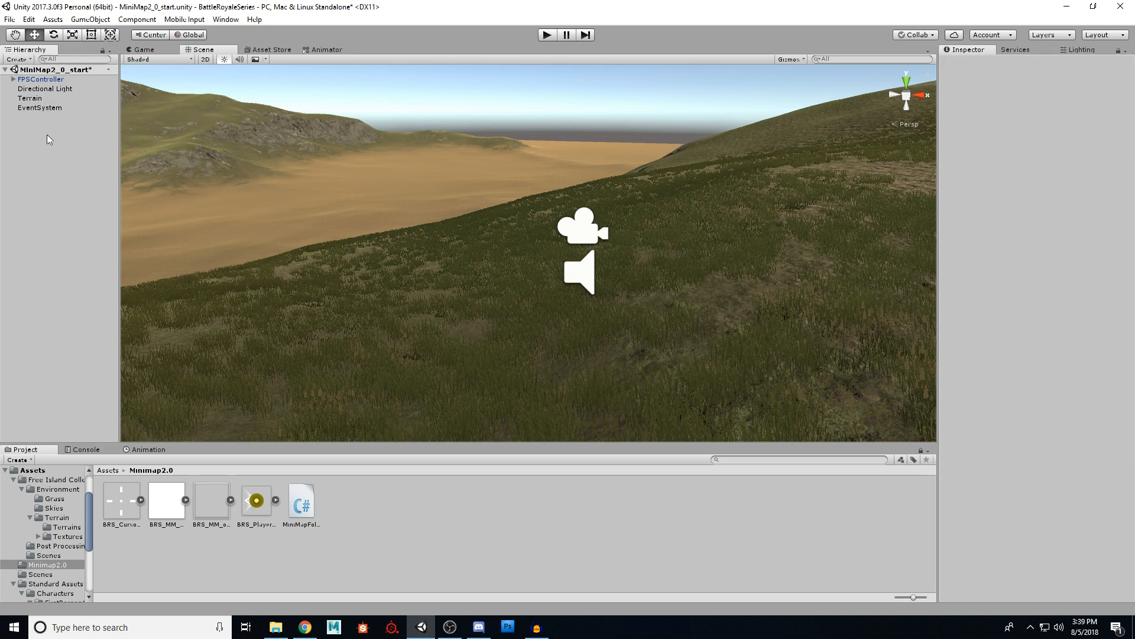
pyautogui.rightClick(41, 127)
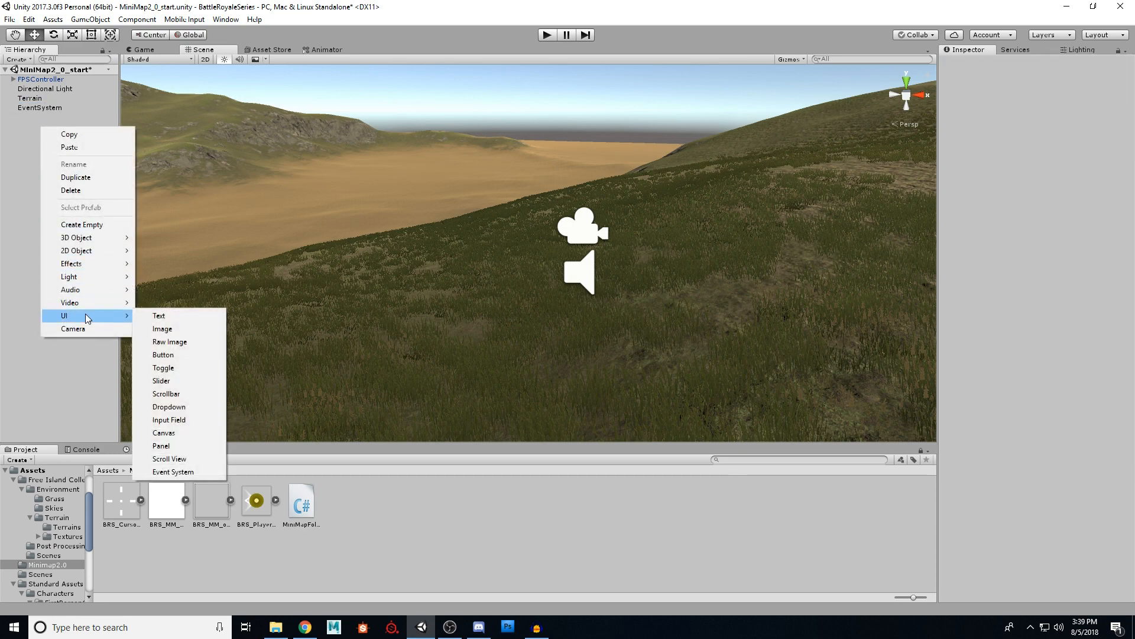
pyautogui.rightClick(31, 157)
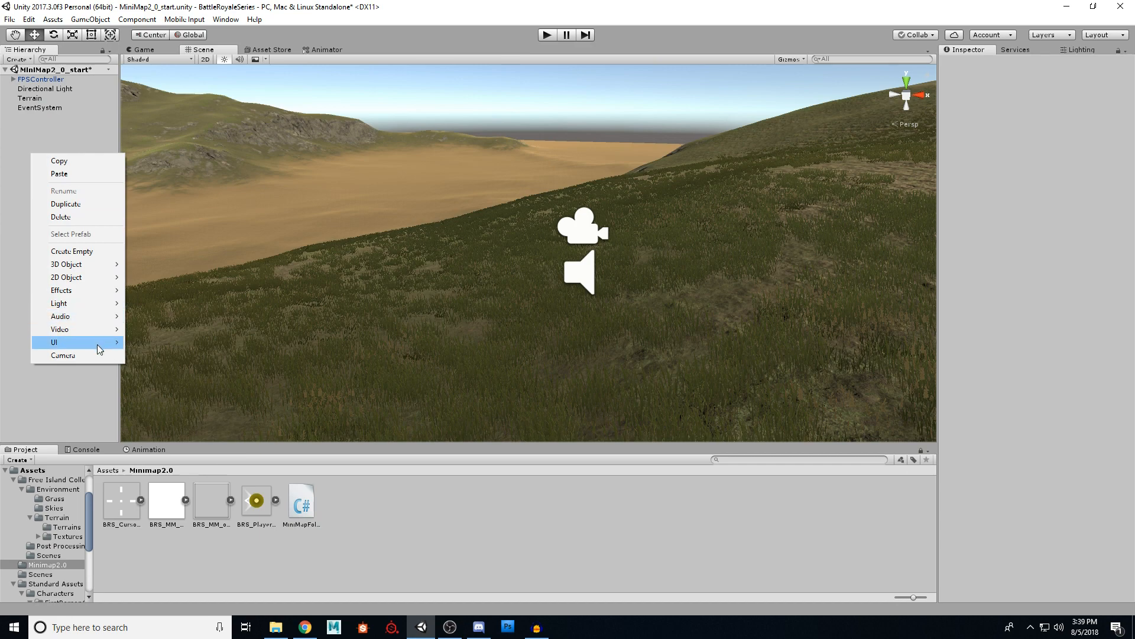
pyautogui.moveTo(96, 343)
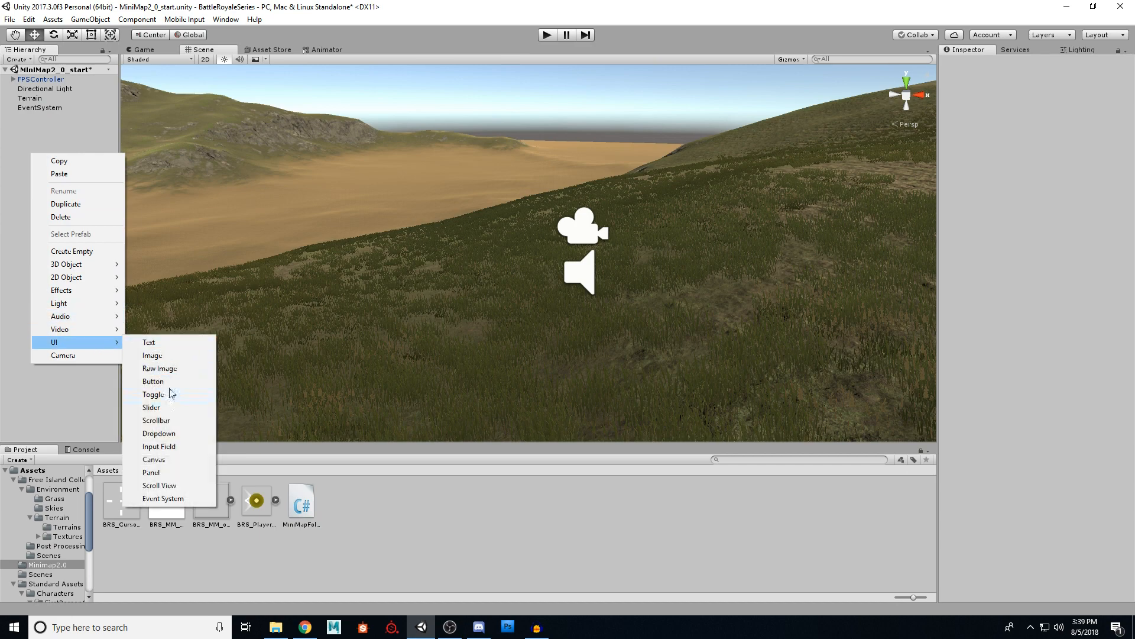
pyautogui.click(154, 459)
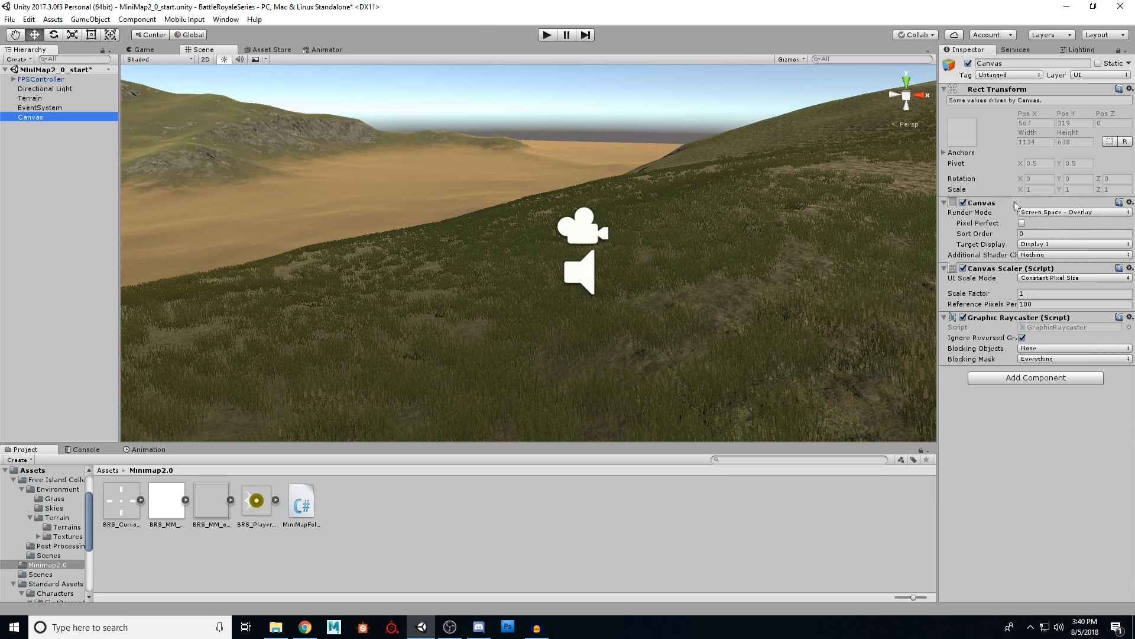
# - Enable Pixel Perfect on the Canvas and set its UI Scale Mode to Scale With Screen Size
pyautogui.click(1022, 224)
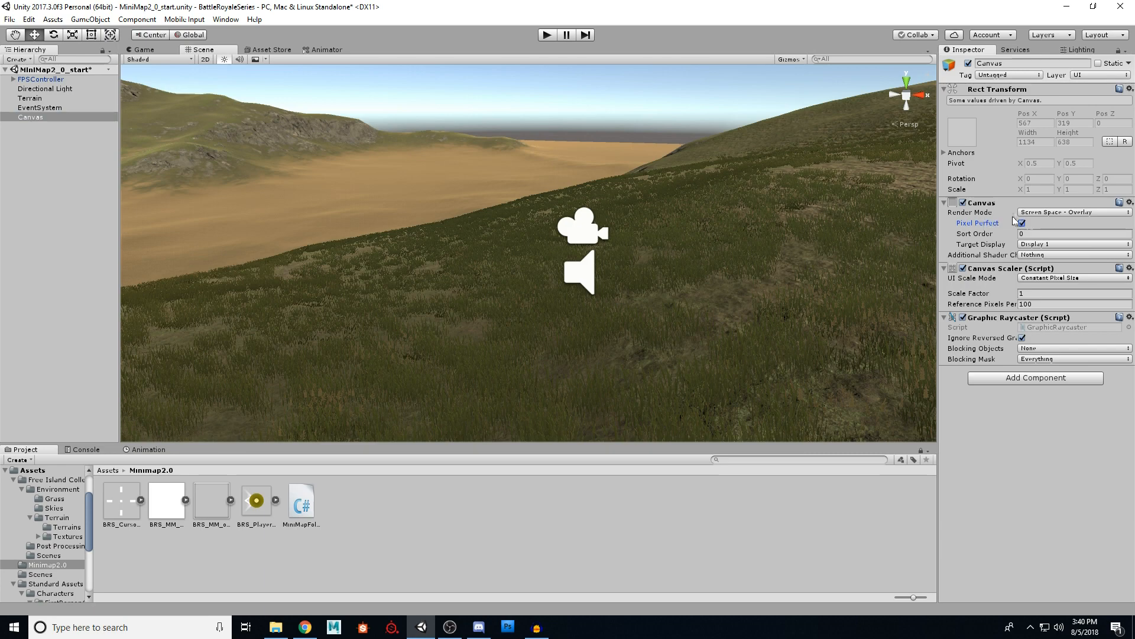
pyautogui.click(1116, 278)
pyautogui.click(1066, 304)
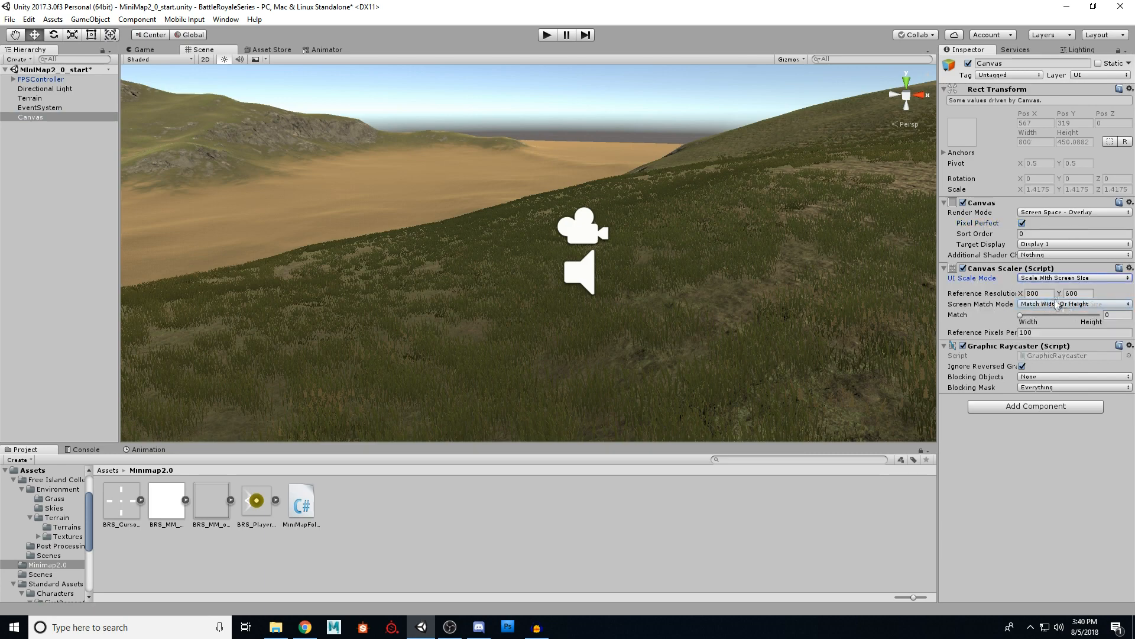
# - Set the Canvas Scaler's reference resolution to 1920 by 1080 and its Reference Pixels Per Unit to 1920
pyautogui.click(1050, 293)
pyautogui.write('1920')
pyautogui.press('Tab')
pyautogui.write('1080')
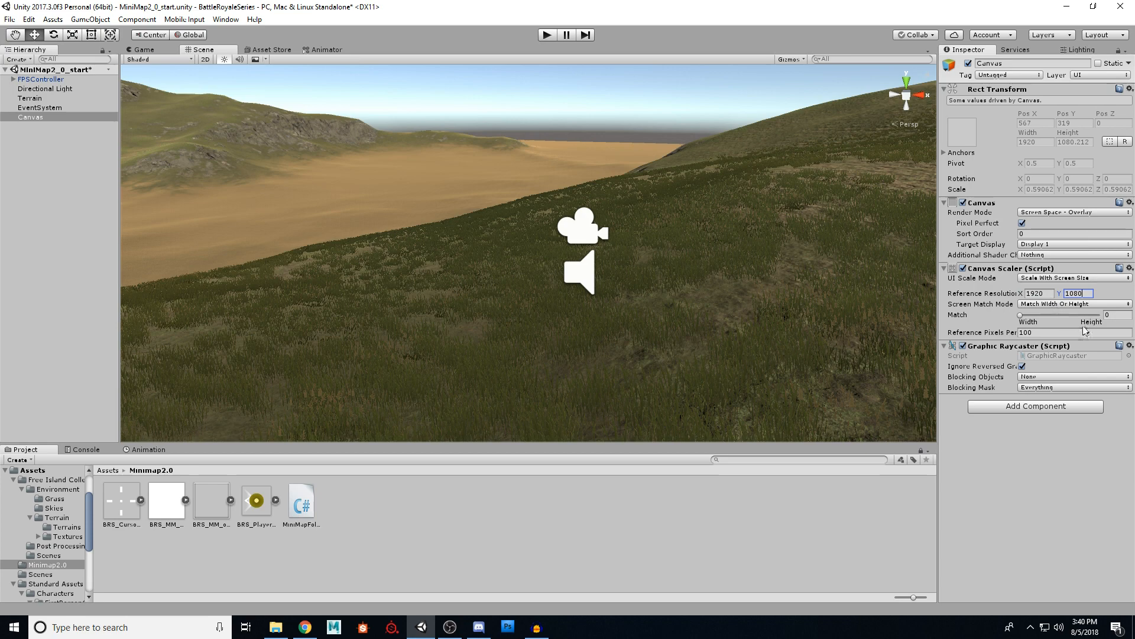
pyautogui.click(1020, 316)
pyautogui.click(1044, 333)
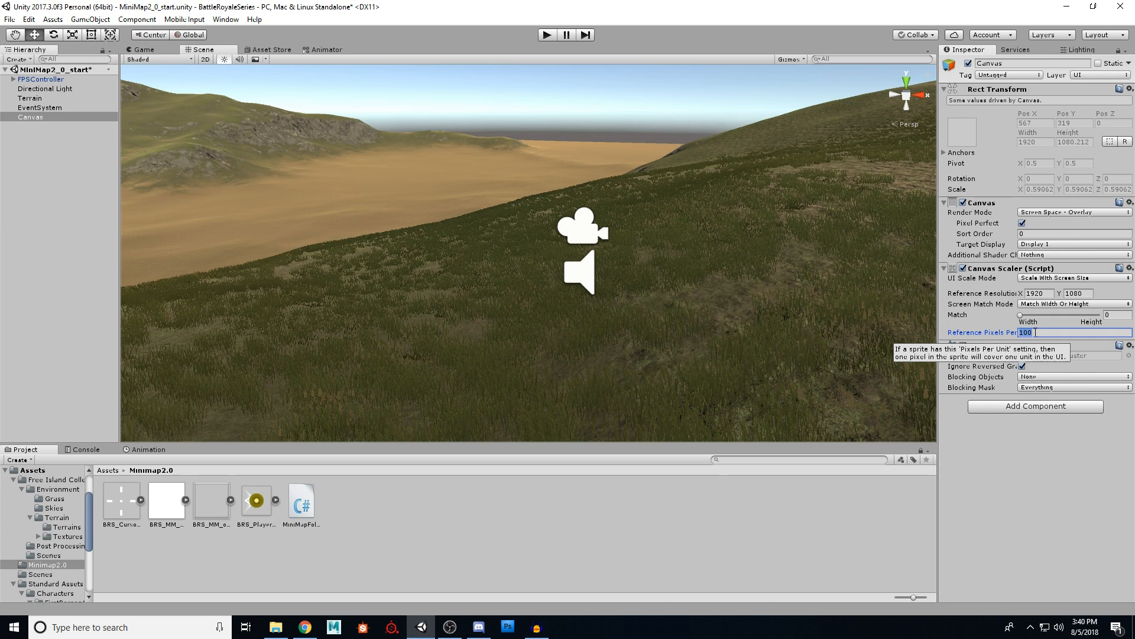
pyautogui.write('1920')
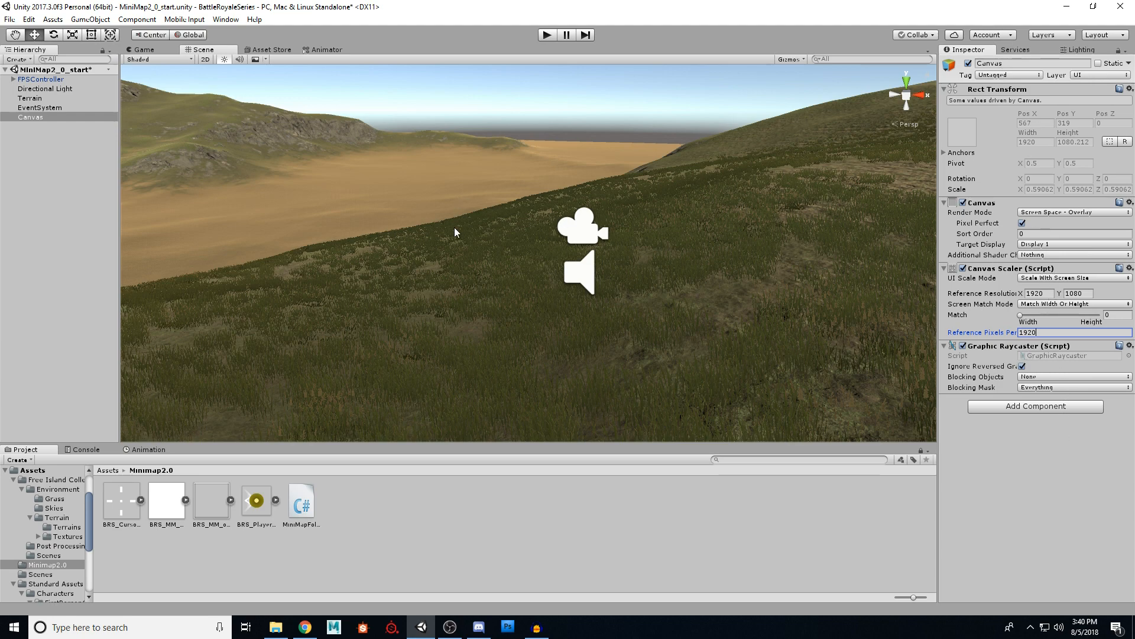
# - Switch to the Game view and create an empty child object of Canvas named MiniMap_UI
pyautogui.moveTo(454, 232); pyautogui.dragTo(244, 101, button='right')
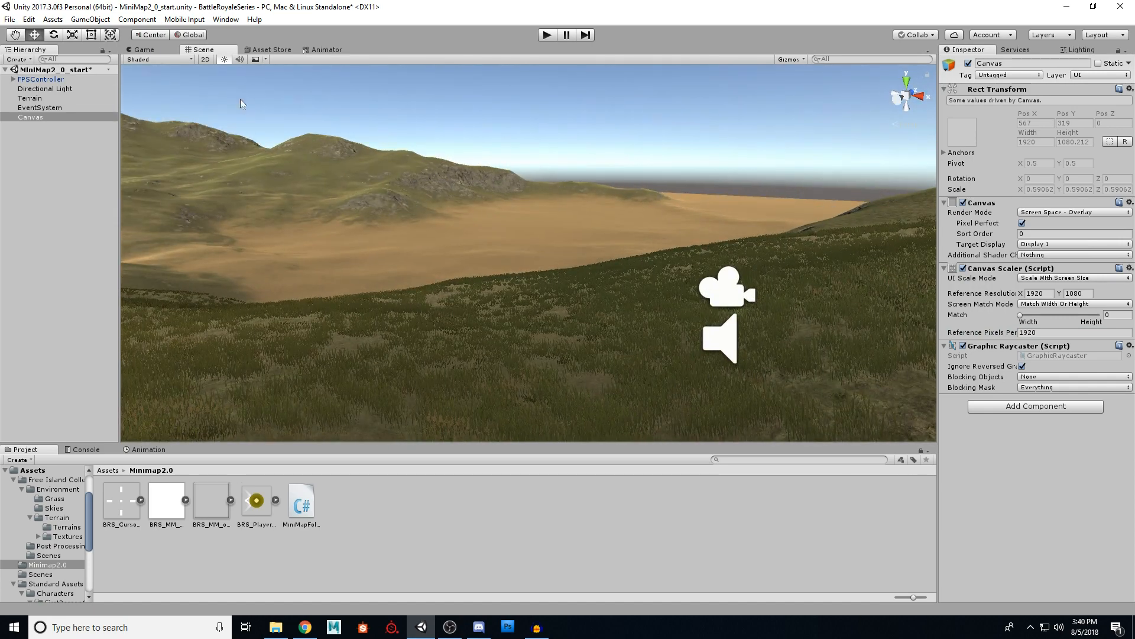
pyautogui.click(143, 50)
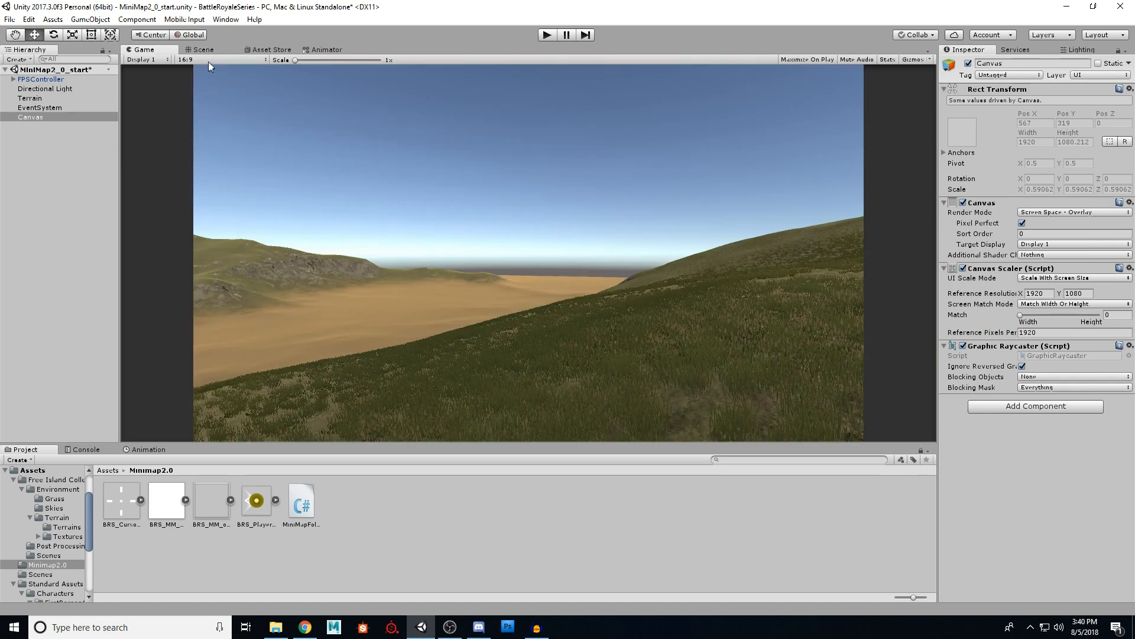
pyautogui.rightClick(28, 118)
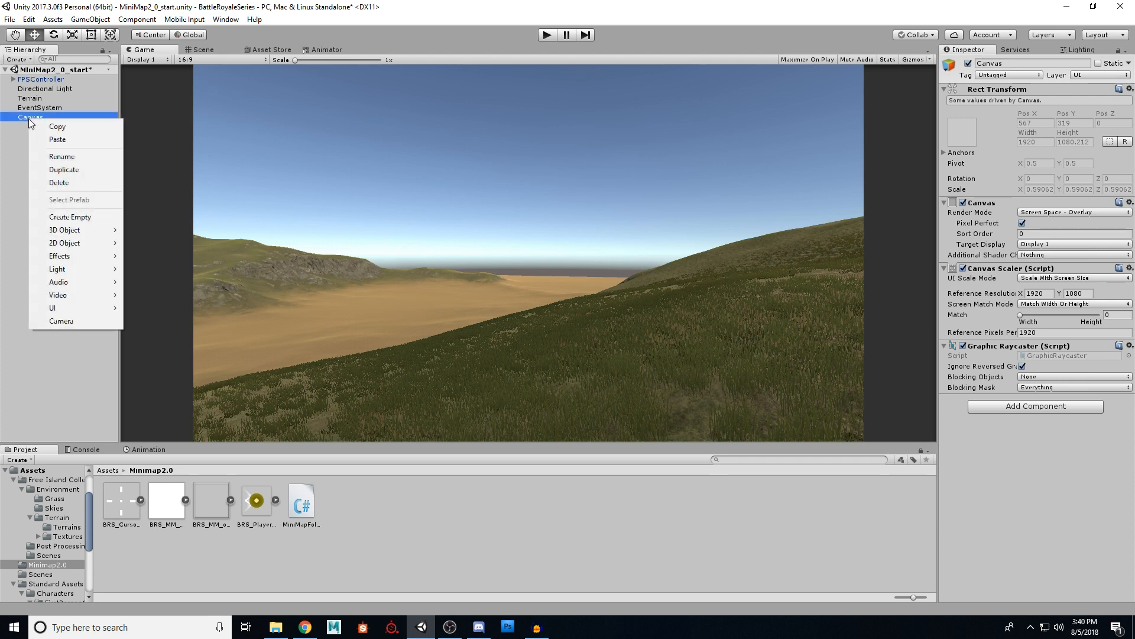
pyautogui.click(79, 218)
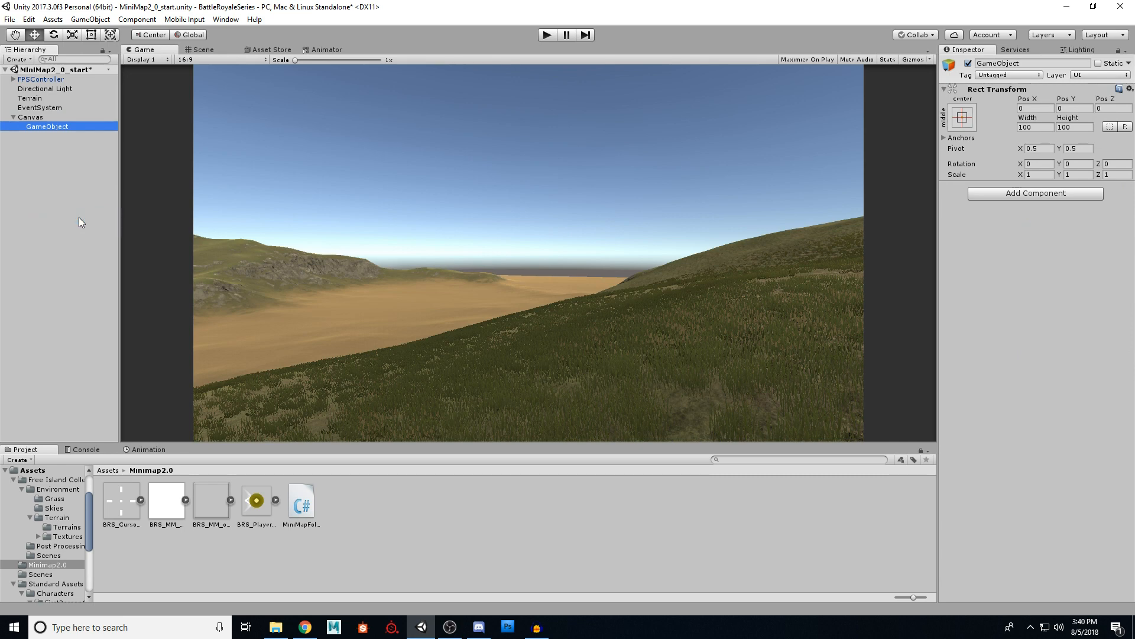
pyautogui.click(1031, 64)
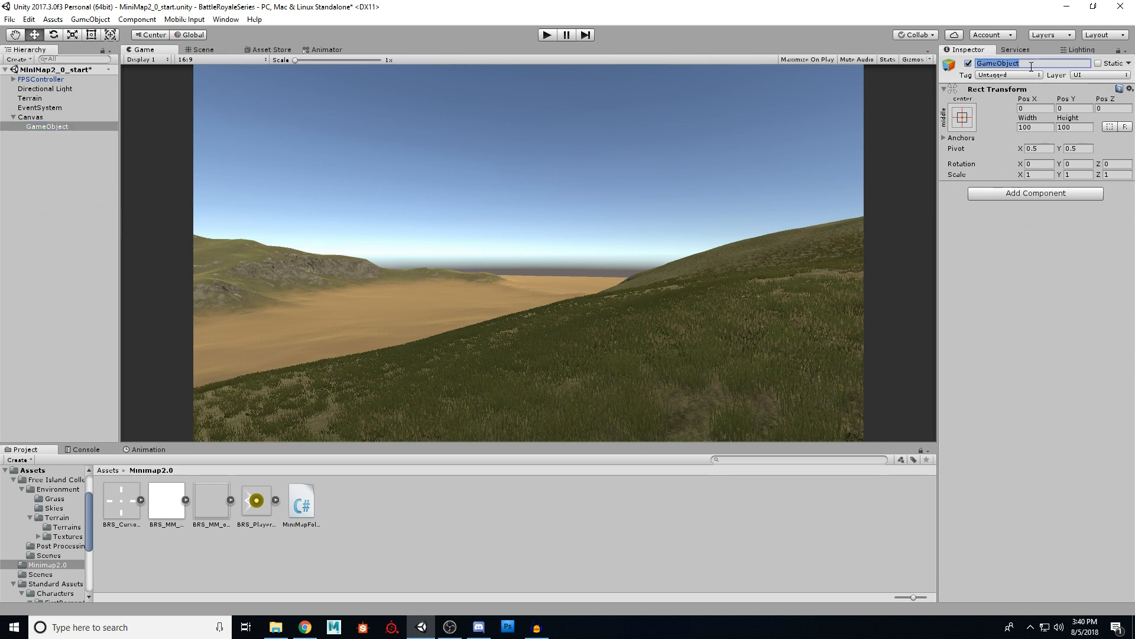
pyautogui.write('MiniMap_UI')
pyautogui.press('Return')
# - Anchor MiniMap_UI to the bottom-right corner of the canvas and snap its position there
pyautogui.click(970, 118)
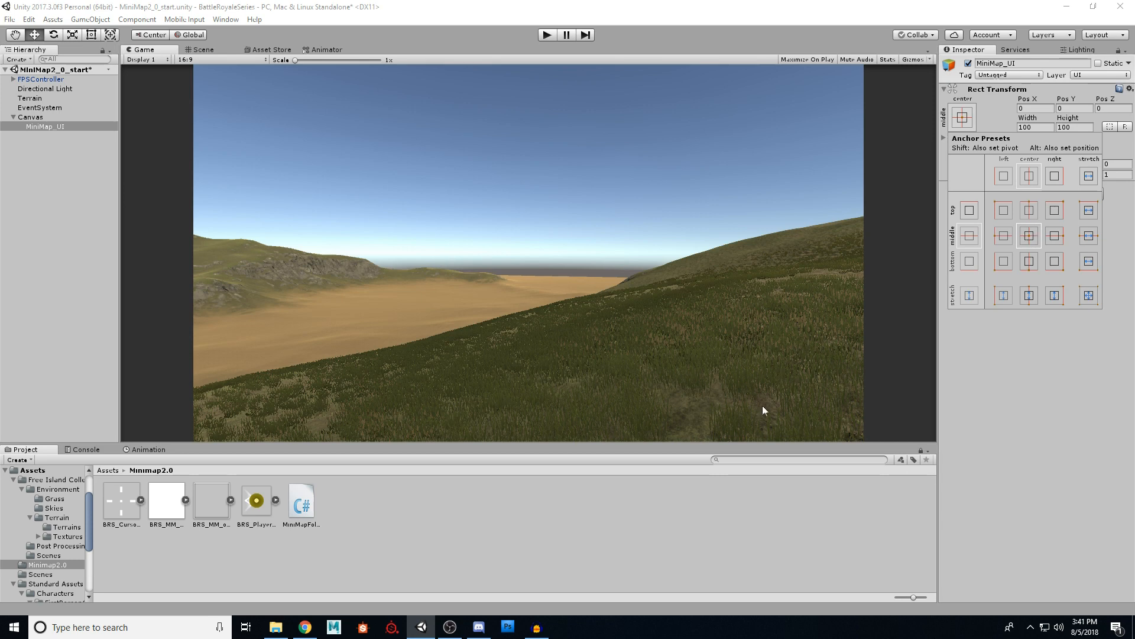
pyautogui.hotkey('shift', 'alt')
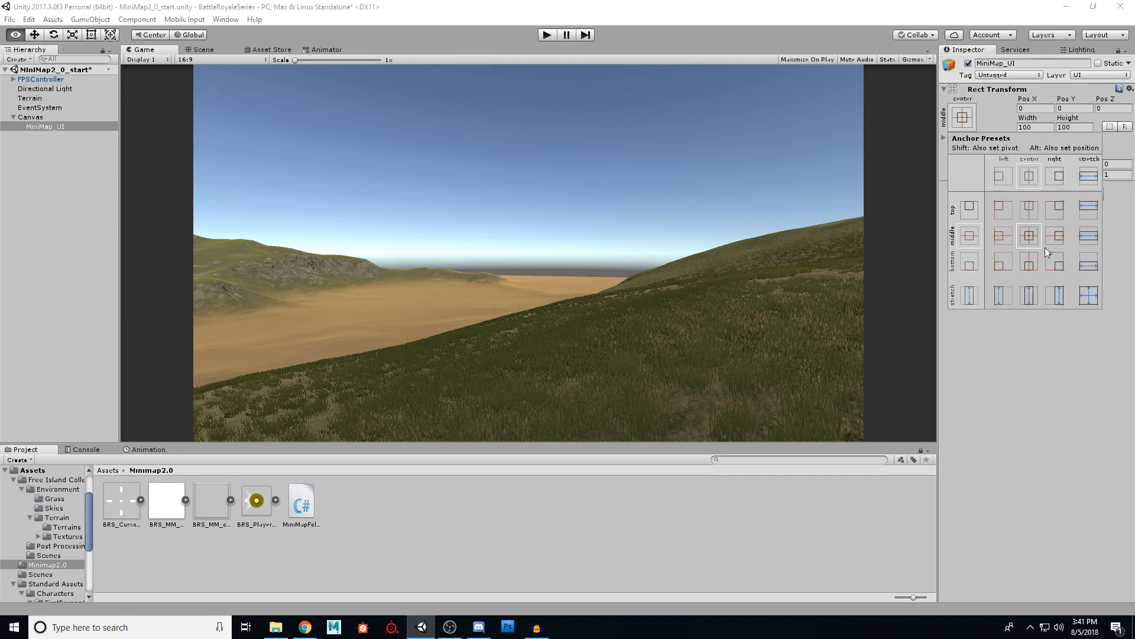
pyautogui.keyDown('alt'); pyautogui.keyDown('shift'); pyautogui.click(1059, 263); pyautogui.keyUp('shift'); pyautogui.keyUp('alt')
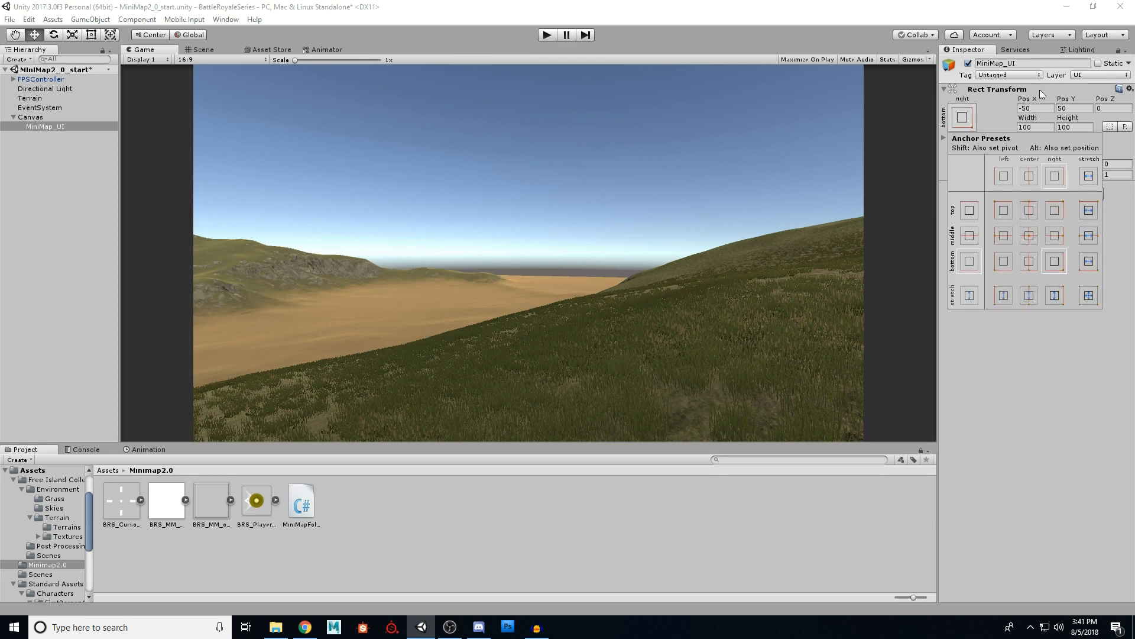
# - Set MiniMap_UI's Pos X to -155, Pos Y to 250, and both width and height to 256
pyautogui.click(1071, 108)
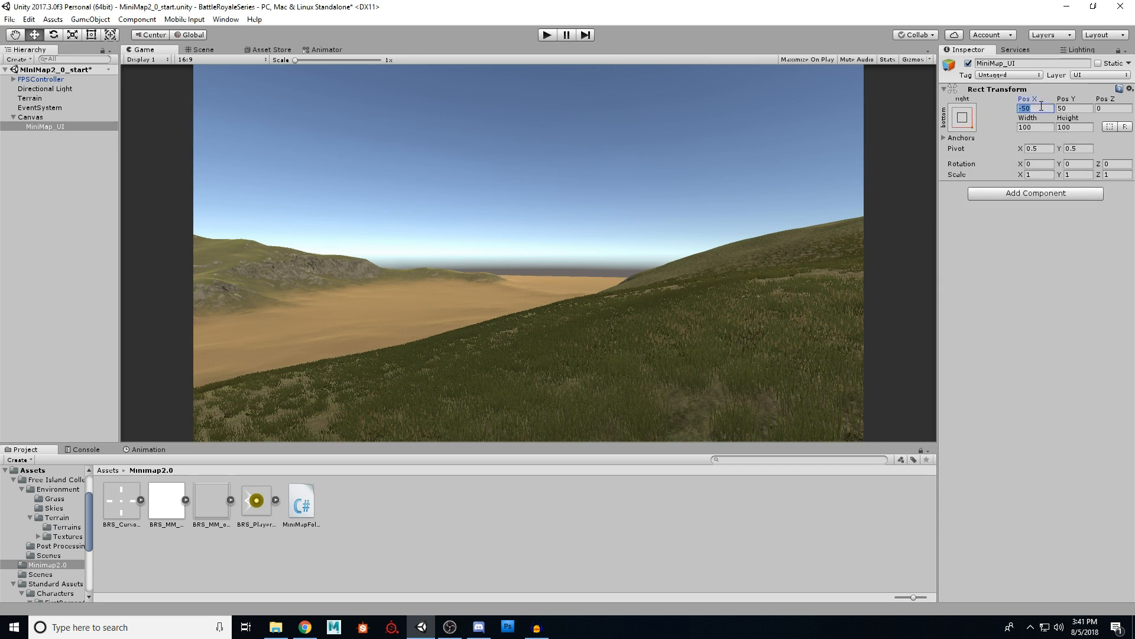
pyautogui.write('-155')
pyautogui.press('Tab')
pyautogui.write('250')
pyautogui.press('Tab')
pyautogui.press('Tab')
pyautogui.press('Tab')
pyautogui.click(1037, 128)
pyautogui.write('256')
pyautogui.press('Tab')
pyautogui.write('256')
# - Add a Raw Image as a child of MiniMap_UI and name it Mask
pyautogui.rightClick(58, 126)
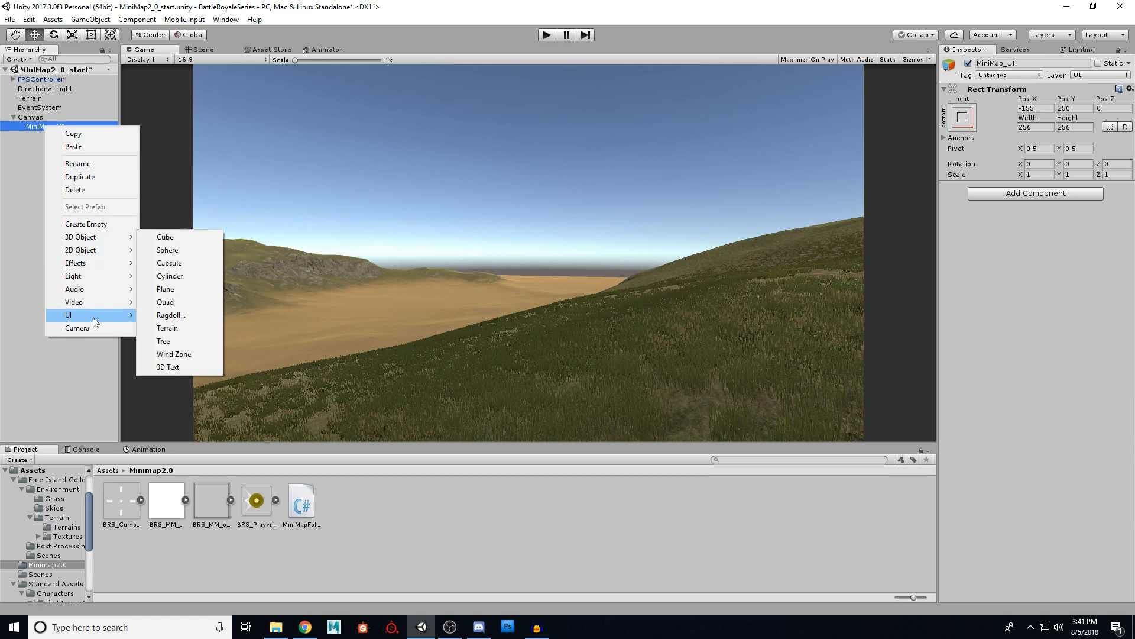
pyautogui.moveTo(106, 315)
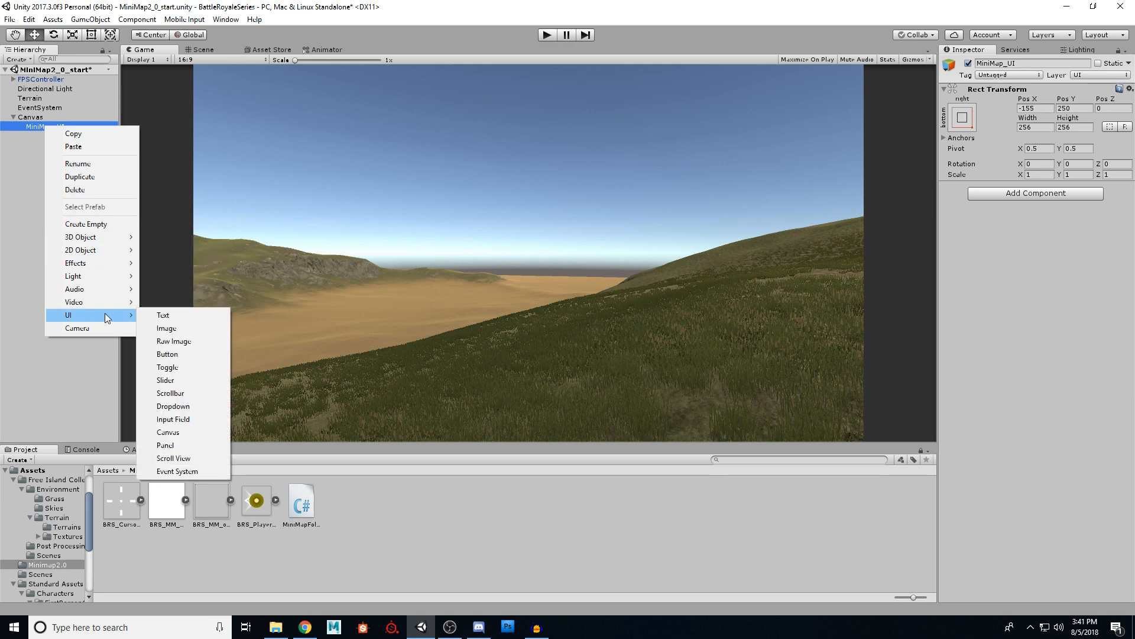
pyautogui.click(180, 342)
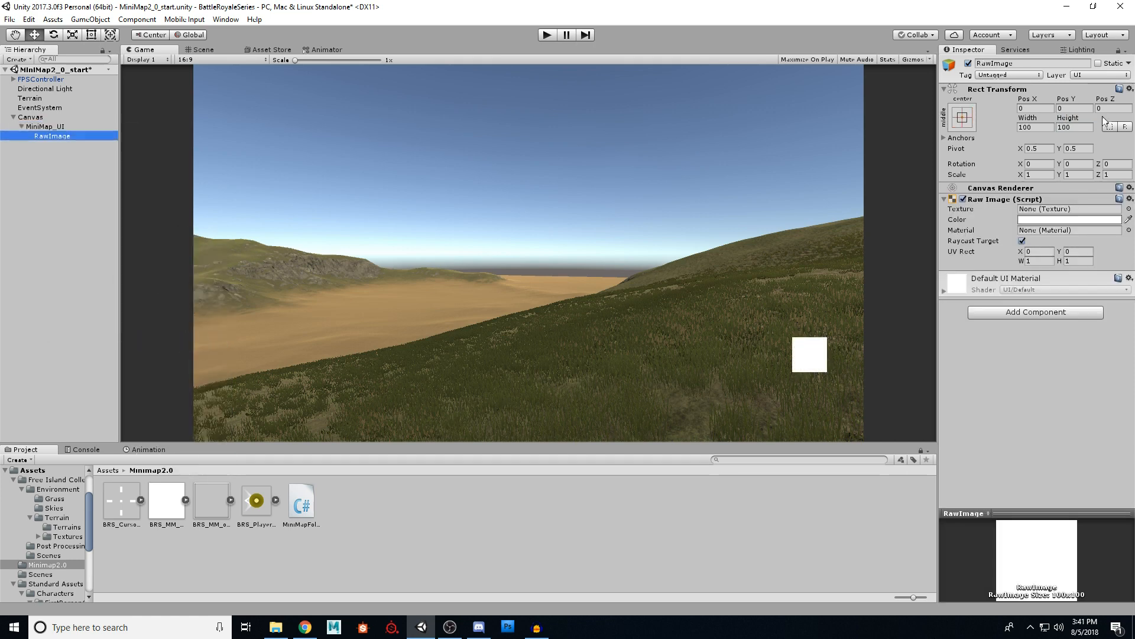
pyautogui.click(1024, 63)
pyautogui.write('Mask')
pyautogui.press('Return')
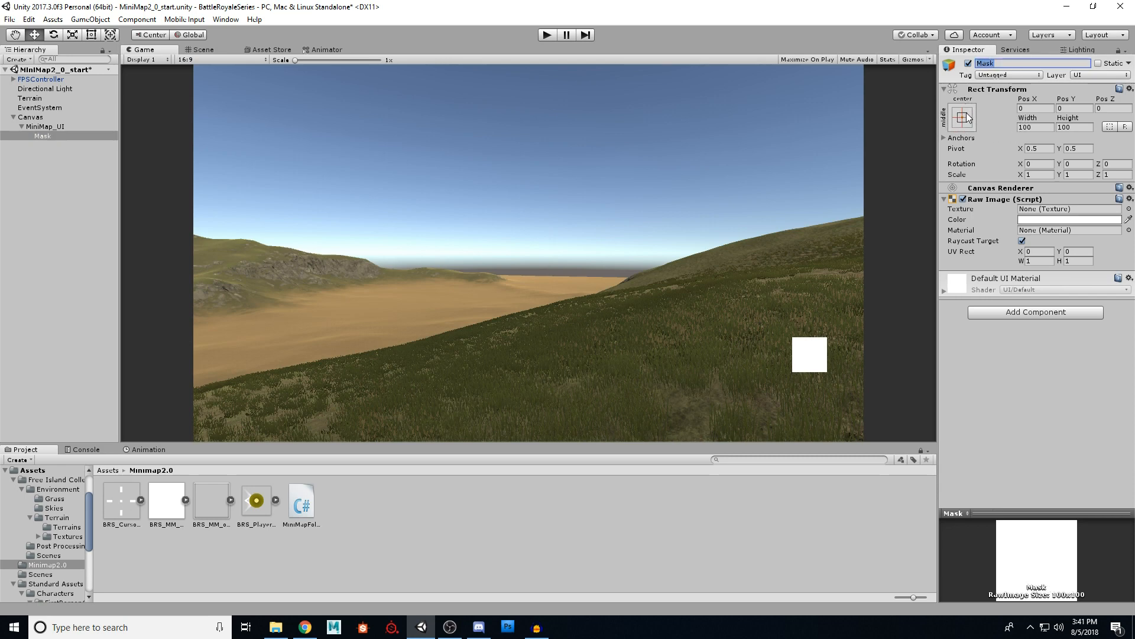
# - Compare the Rect Transforms of MiniMap_UI and Mask, and set Mask's width and height to 256
pyautogui.click(42, 128)
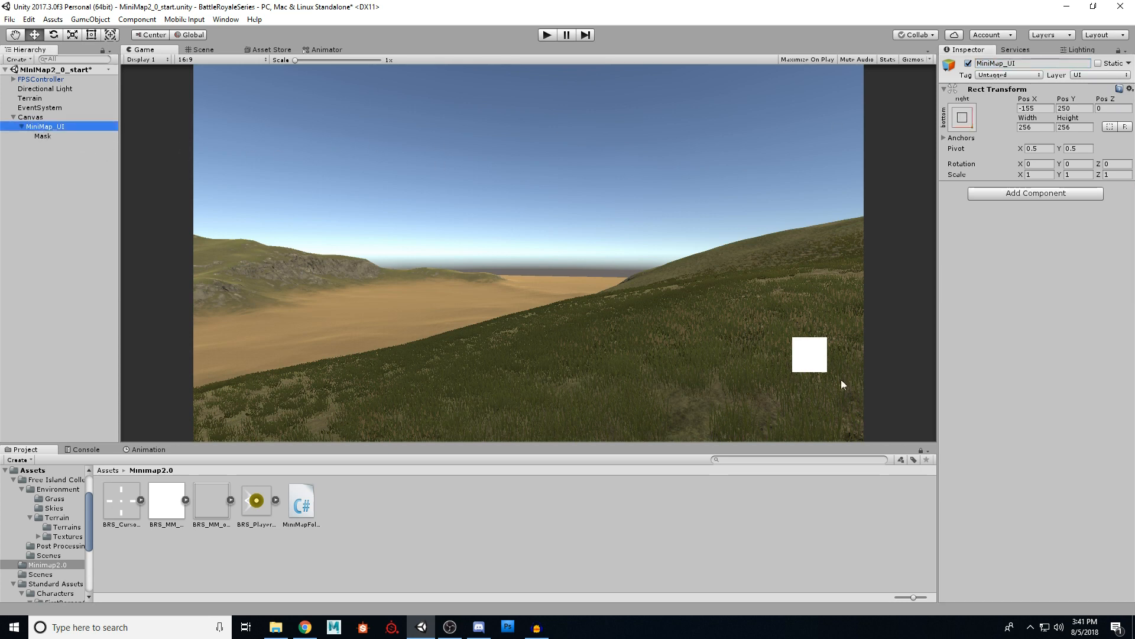
pyautogui.click(43, 137)
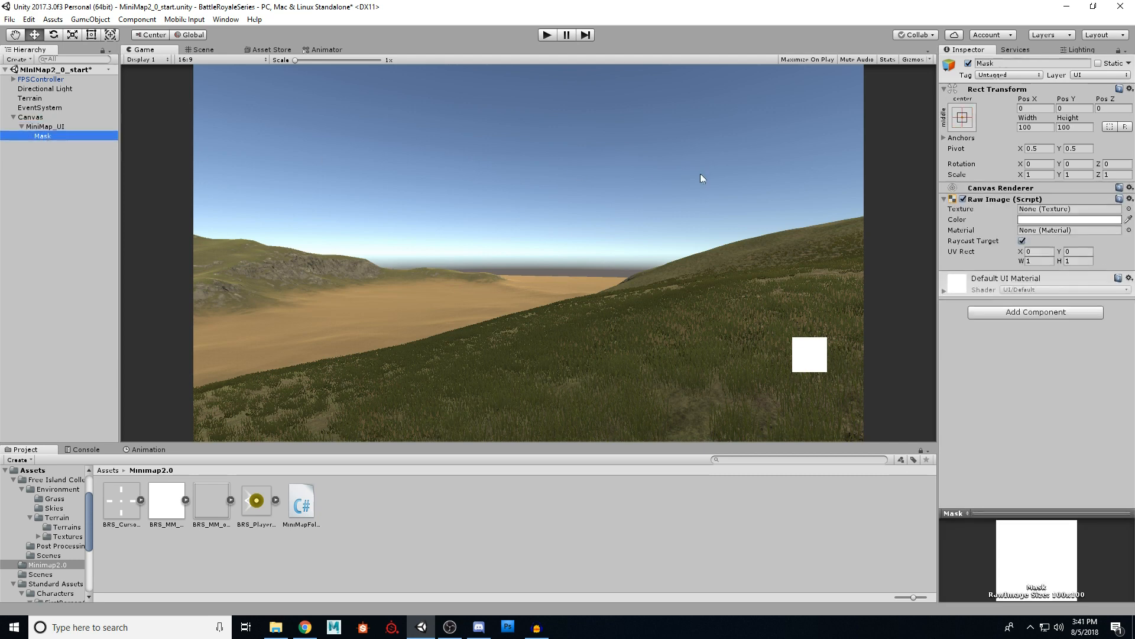
pyautogui.click(46, 127)
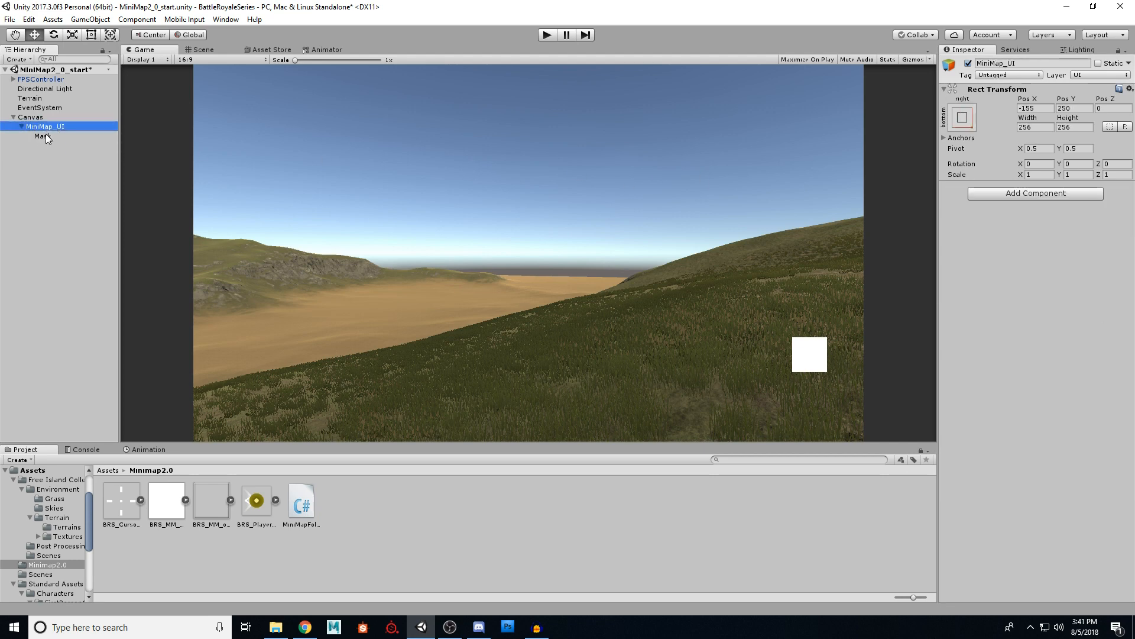
pyautogui.click(45, 137)
pyautogui.click(43, 126)
pyautogui.click(46, 137)
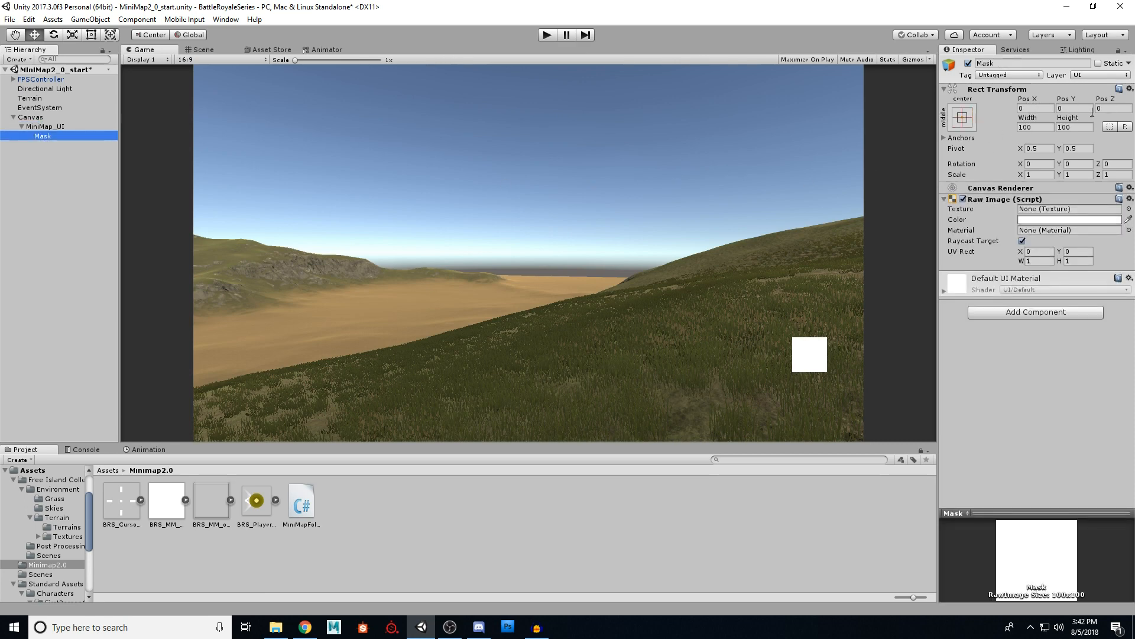
pyautogui.click(1038, 128)
pyautogui.write('256')
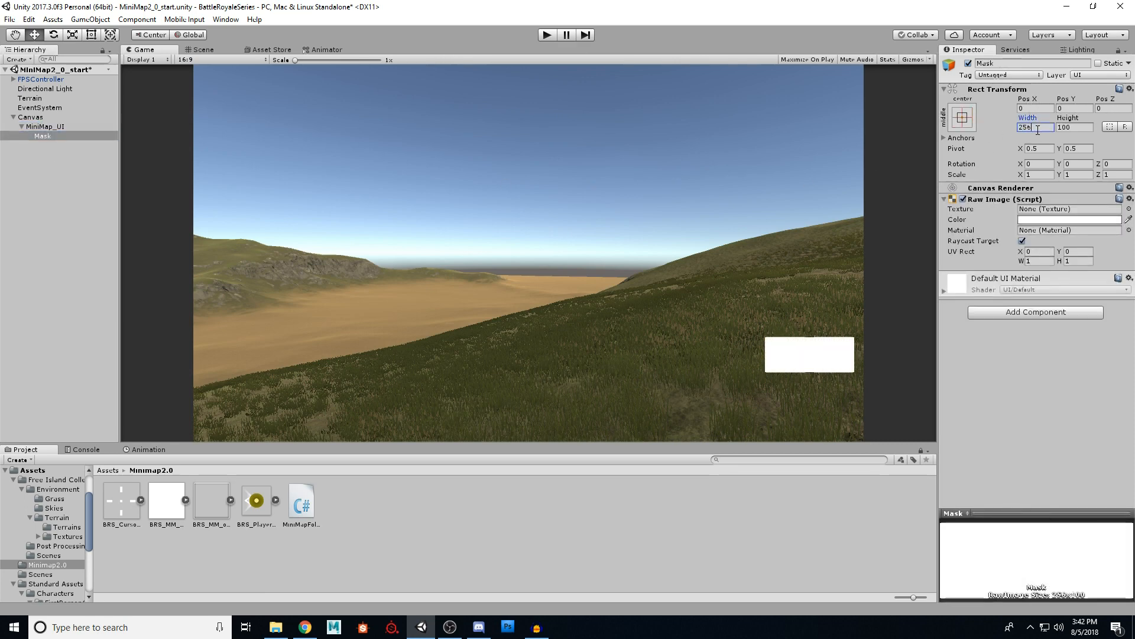
pyautogui.press('Tab')
pyautogui.write('256')
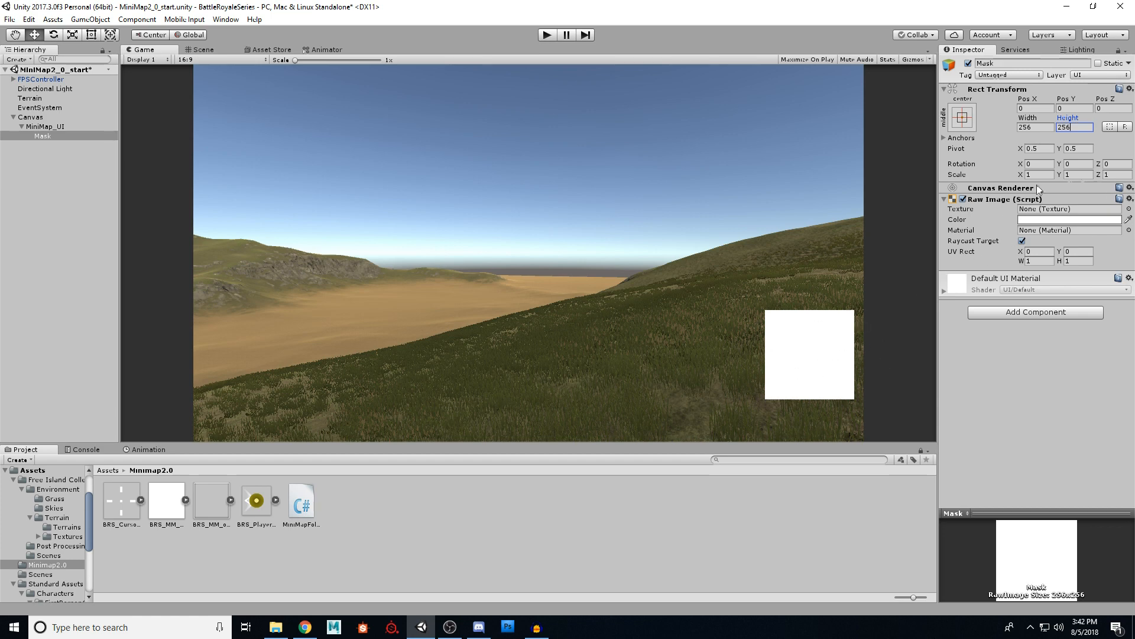
# - Add a Mask component to the Mask object and turn off Show Mask Graphic
pyautogui.click(1026, 313)
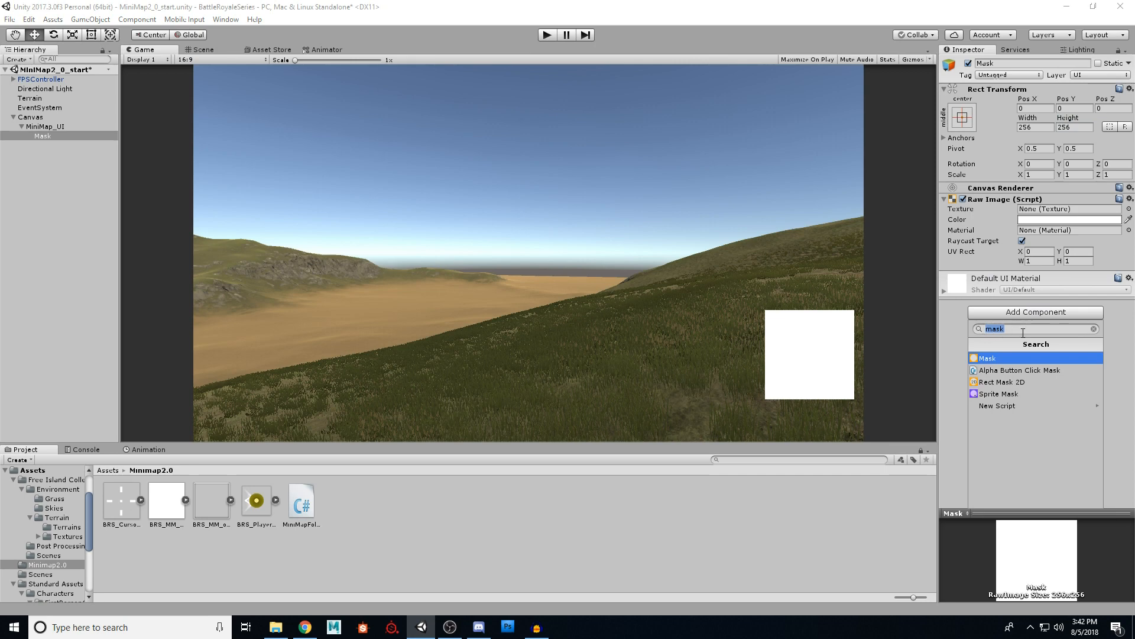
pyautogui.press('BackSpace')
pyautogui.write('mask')
pyautogui.click(987, 359)
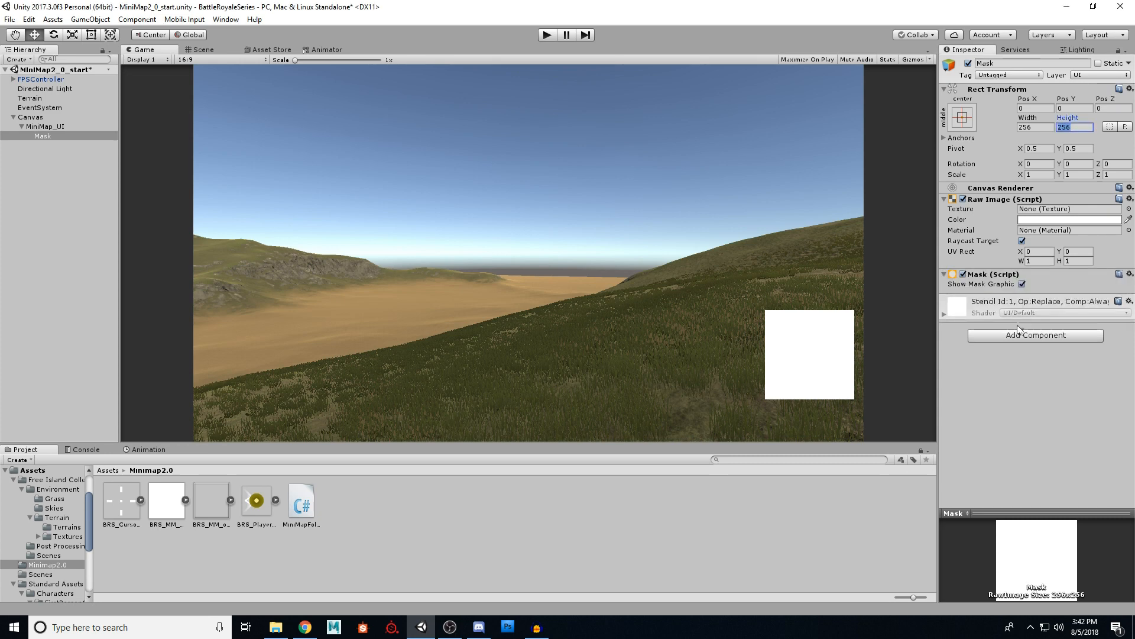
pyautogui.click(1022, 285)
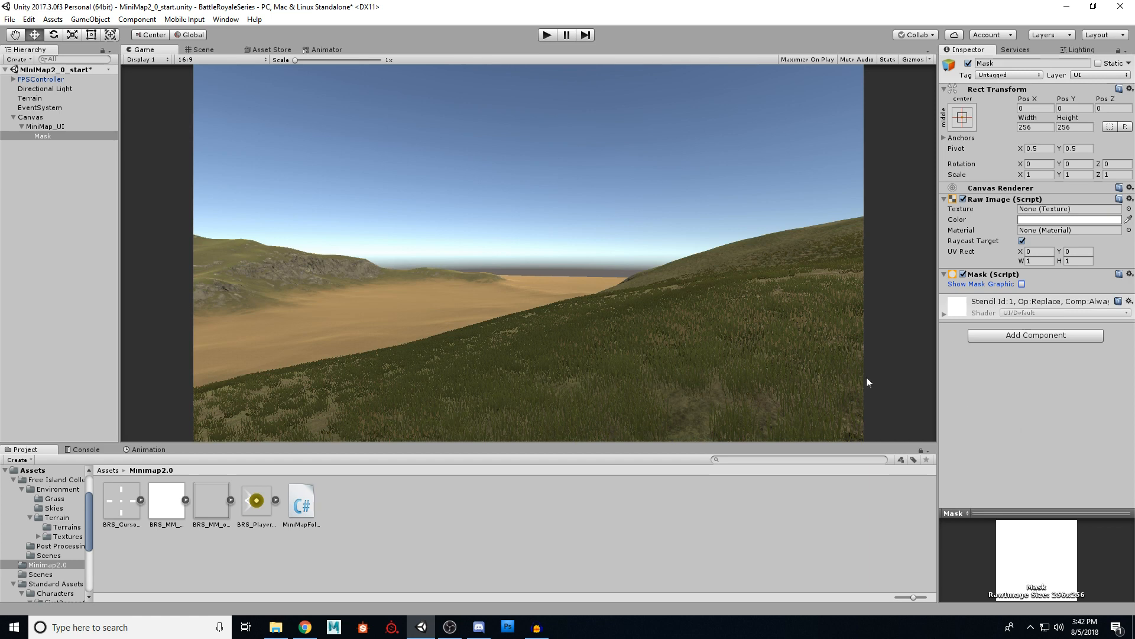
# - Add a second Raw Image as a child of MiniMap_UI
pyautogui.click(23, 126)
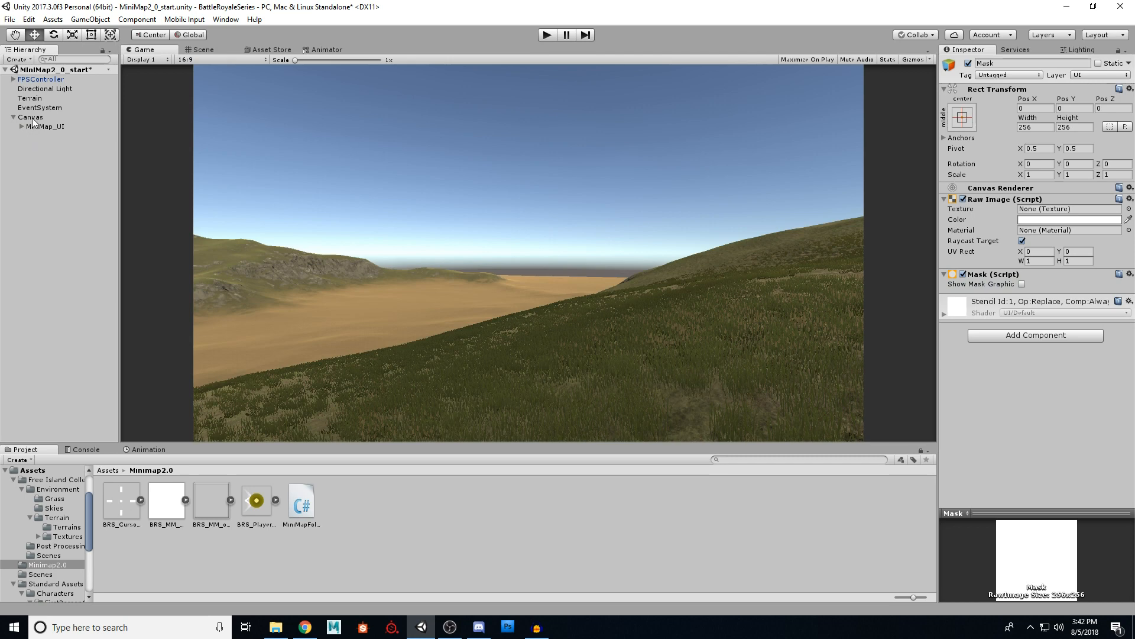
pyautogui.rightClick(34, 126)
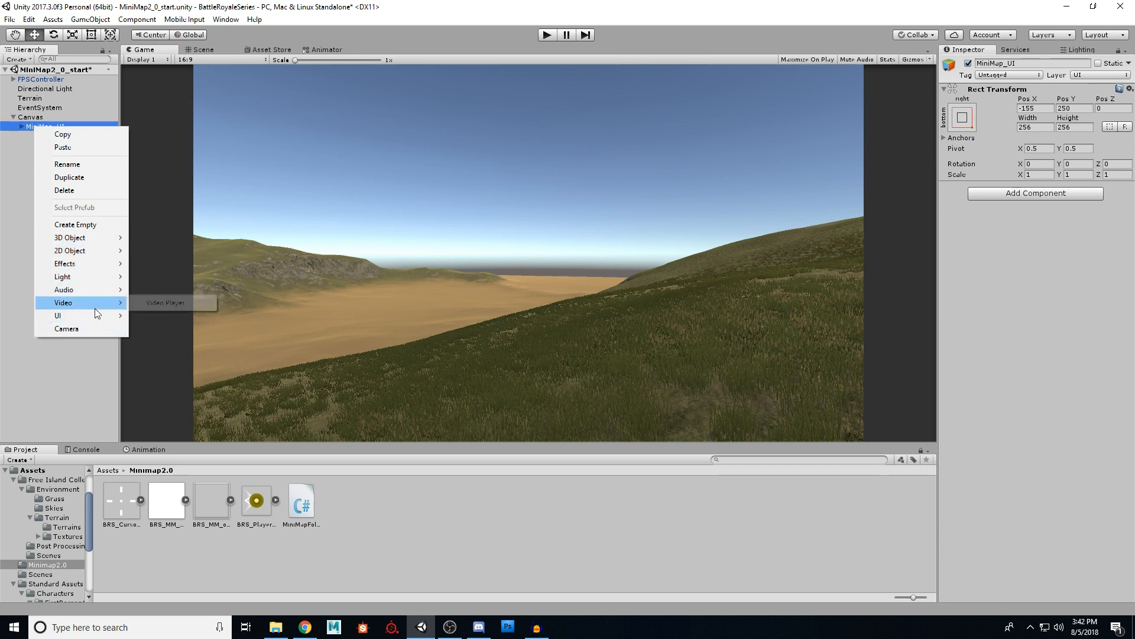
pyautogui.moveTo(95, 316)
pyautogui.click(154, 342)
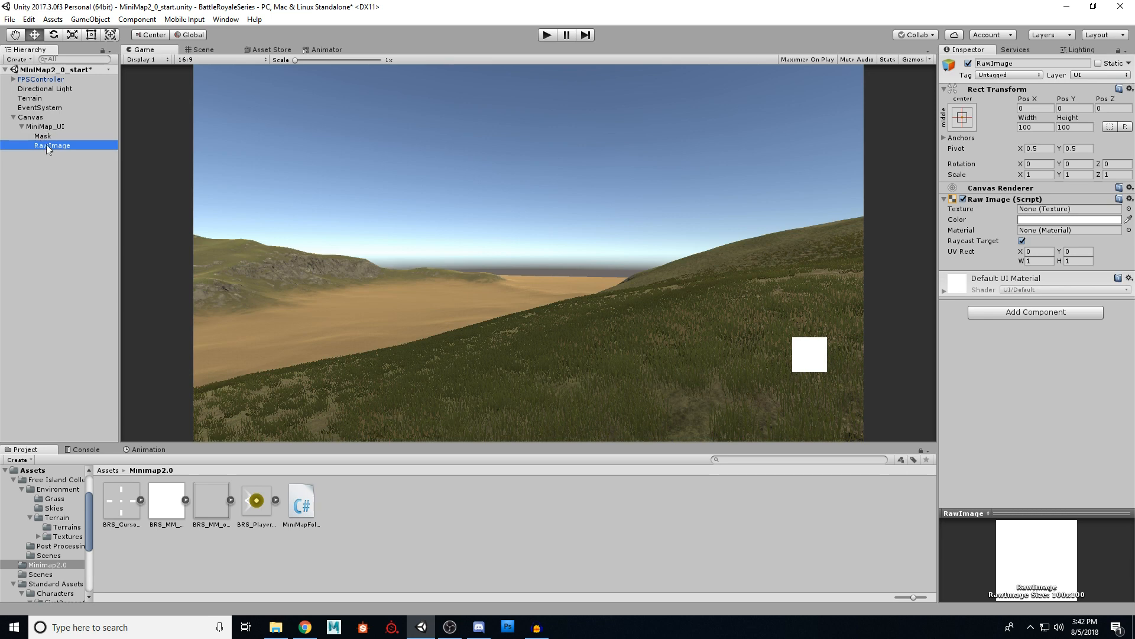
# - Move the new RawImage out to Canvas and return it to MiniMap_UI below Mask
pyautogui.moveTo(49, 149); pyautogui.dragTo(35, 117)
pyautogui.click(22, 126)
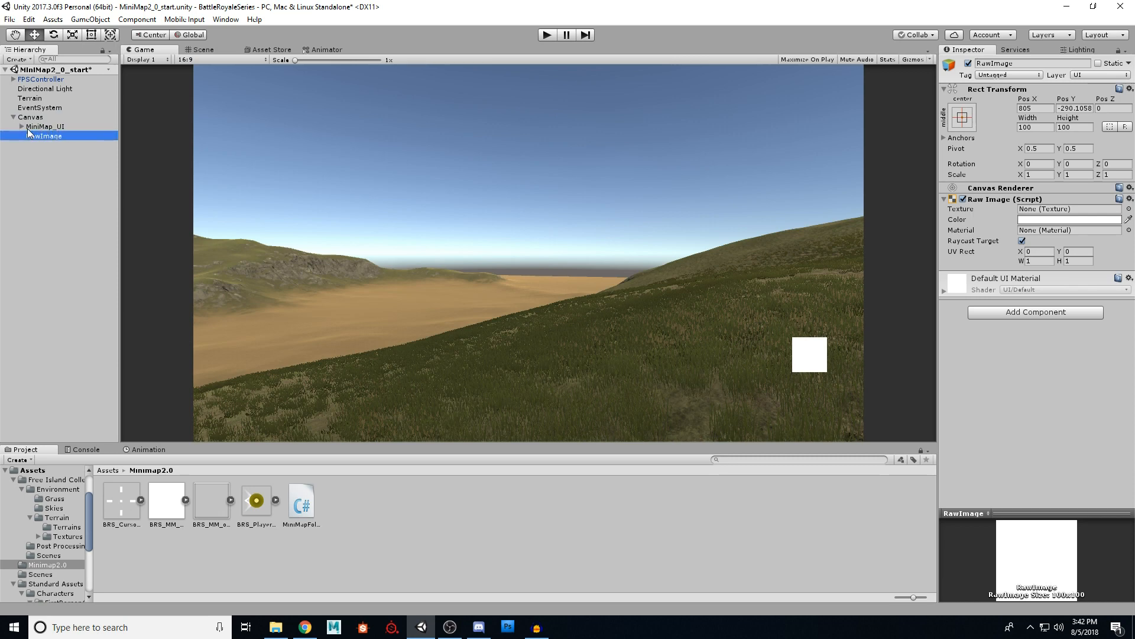
pyautogui.click(21, 126)
pyautogui.click(43, 136)
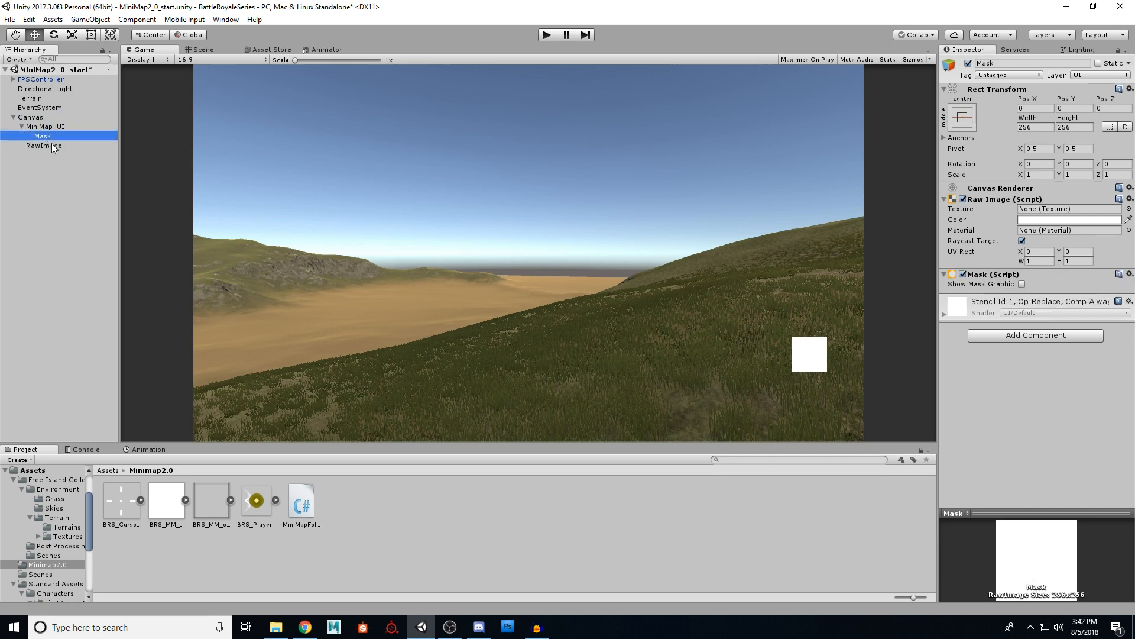
pyautogui.moveTo(44, 146); pyautogui.dragTo(39, 146)
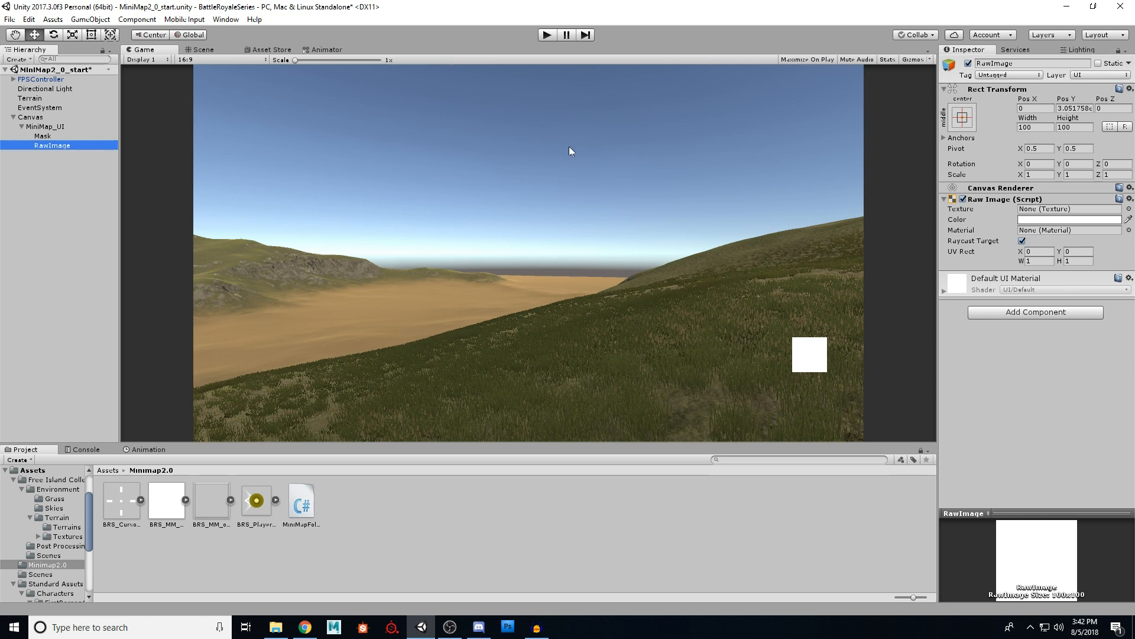
# - Rename the RawImage under MiniMap_UI as MiniMapFrame
pyautogui.click(1012, 64)
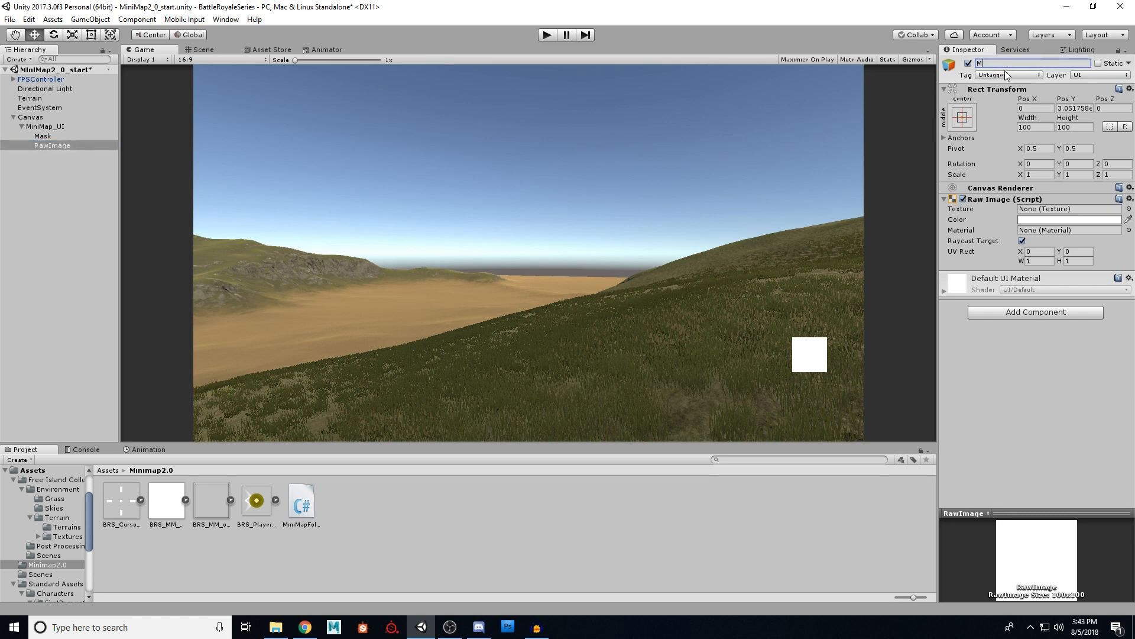
pyautogui.write('MiniMapFrame')
pyautogui.press('Return')
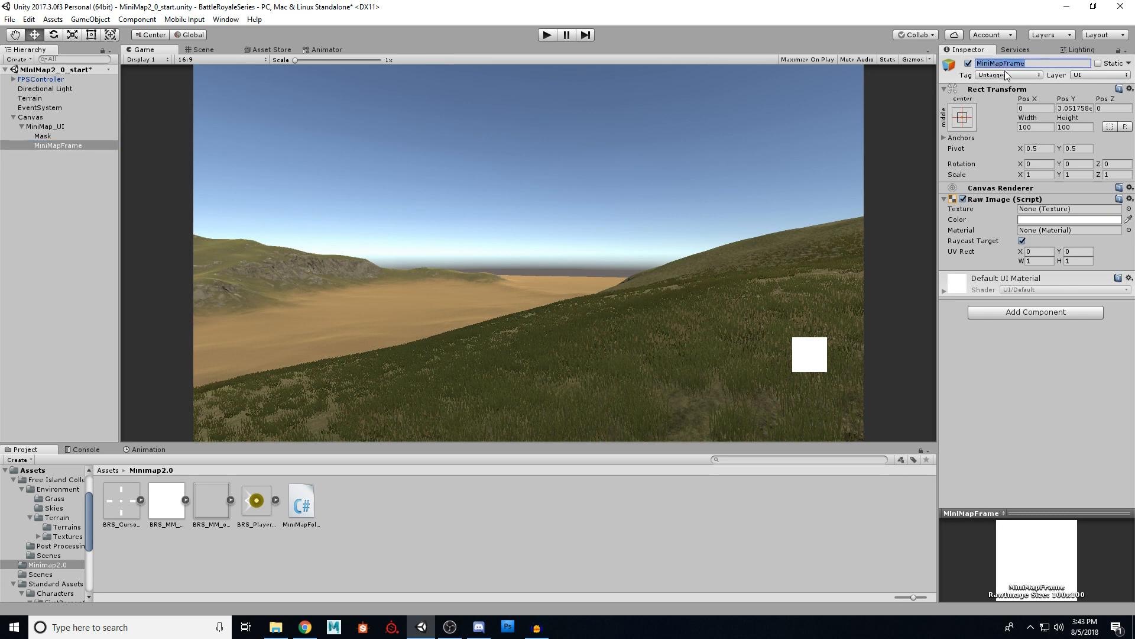
# - Resize MiniMapFrame to 256 by 256 and set its Pos Y to 0
pyautogui.moveTo(39, 147); pyautogui.dragTo(42, 130)
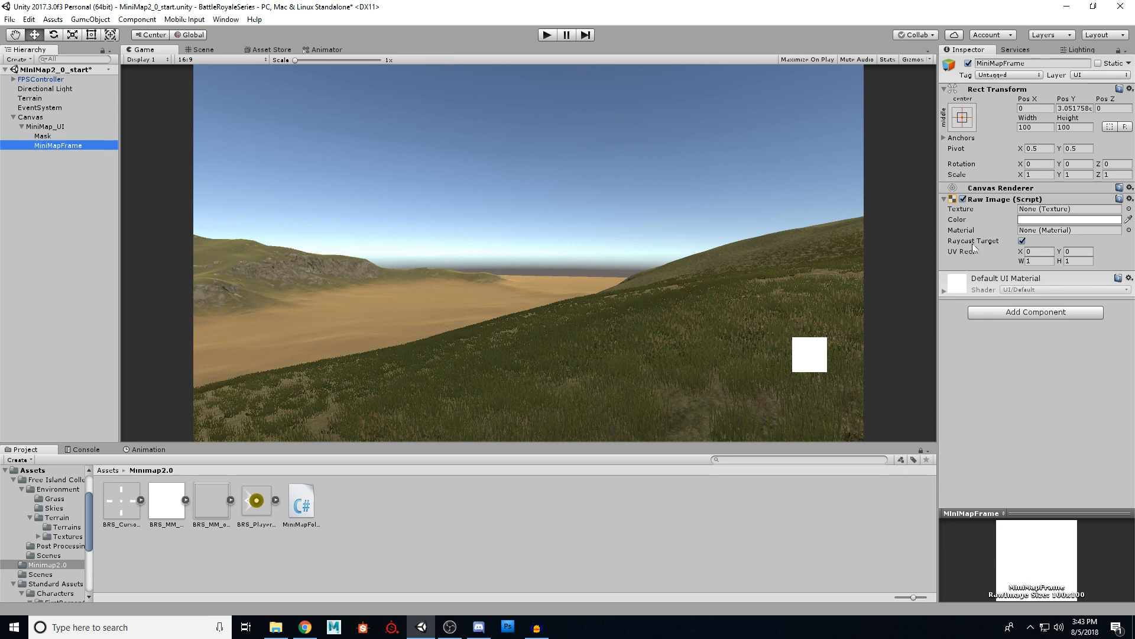
pyautogui.click(1041, 127)
pyautogui.write('256')
pyautogui.press('Tab')
pyautogui.write('256')
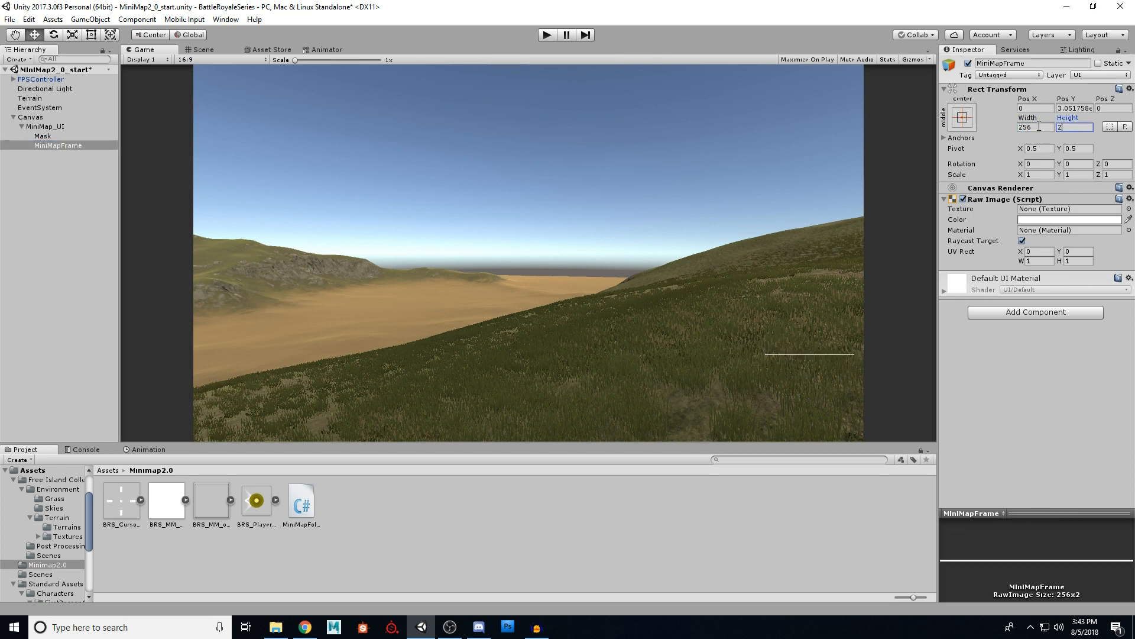
pyautogui.click(1069, 109)
pyautogui.write('0')
pyautogui.press('Tab')
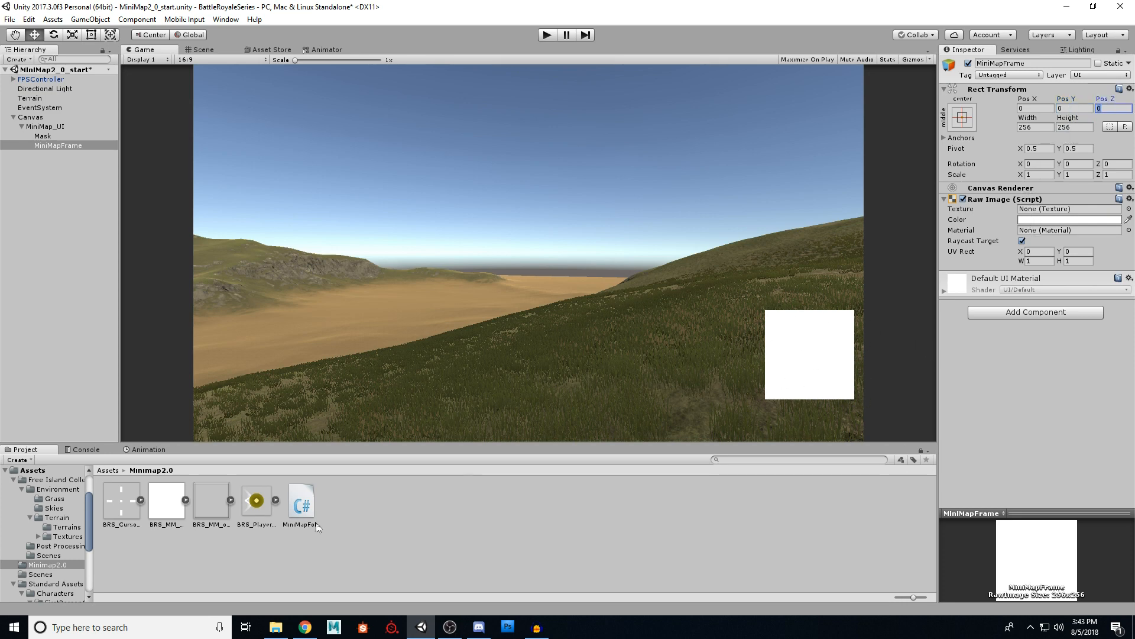
# - Assign the BRS_MM_outer image as the texture of MiniMapFrame's Raw Image component
pyautogui.click(214, 513)
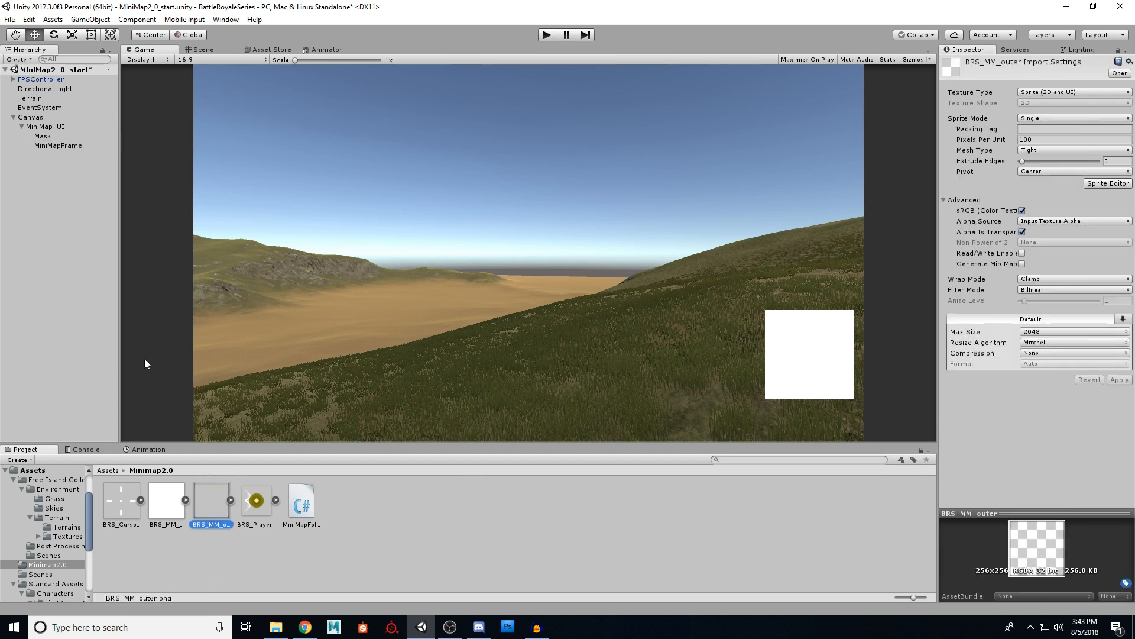
pyautogui.click(52, 146)
pyautogui.moveTo(213, 509); pyautogui.dragTo(1040, 211)
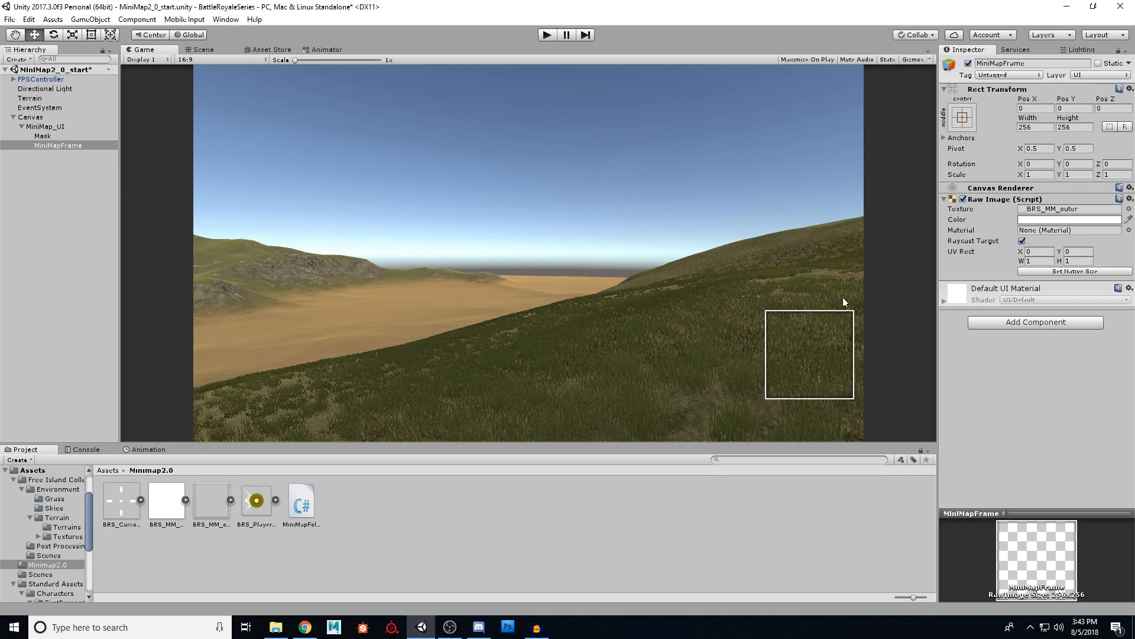
# - Add a Raw Image as a child of the Mask object
pyautogui.click(43, 137)
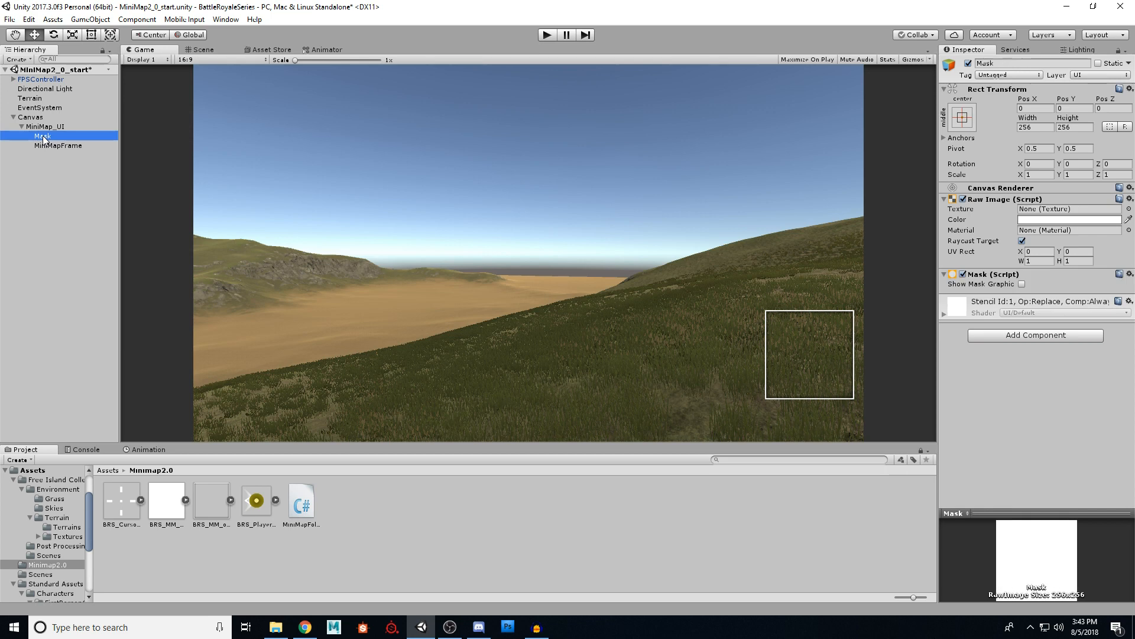
pyautogui.rightClick(44, 137)
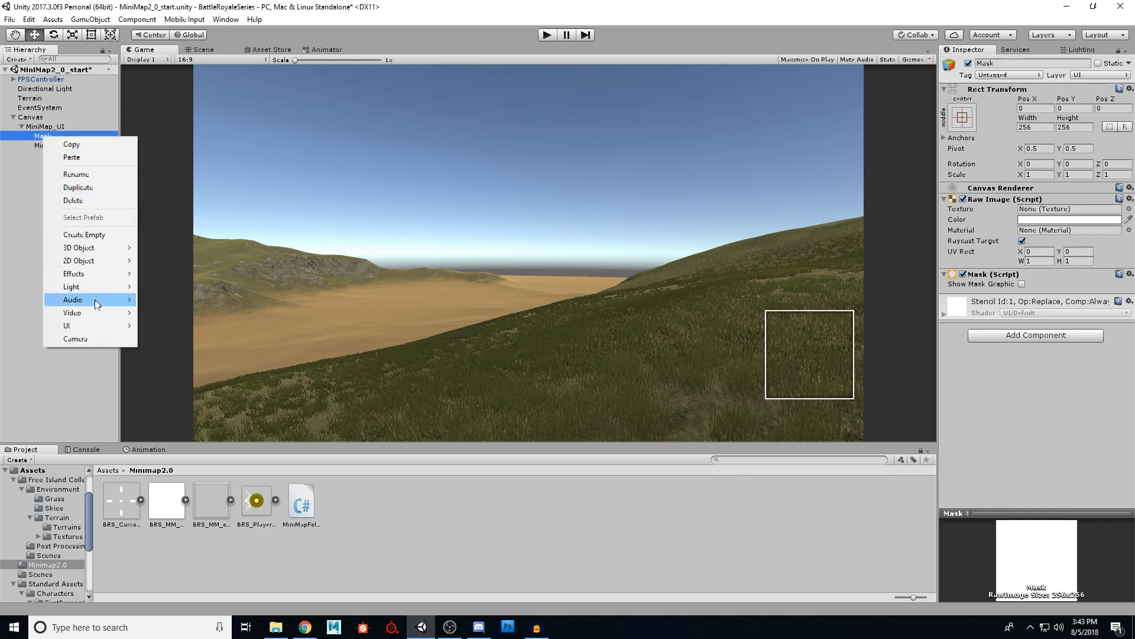
pyautogui.moveTo(102, 324)
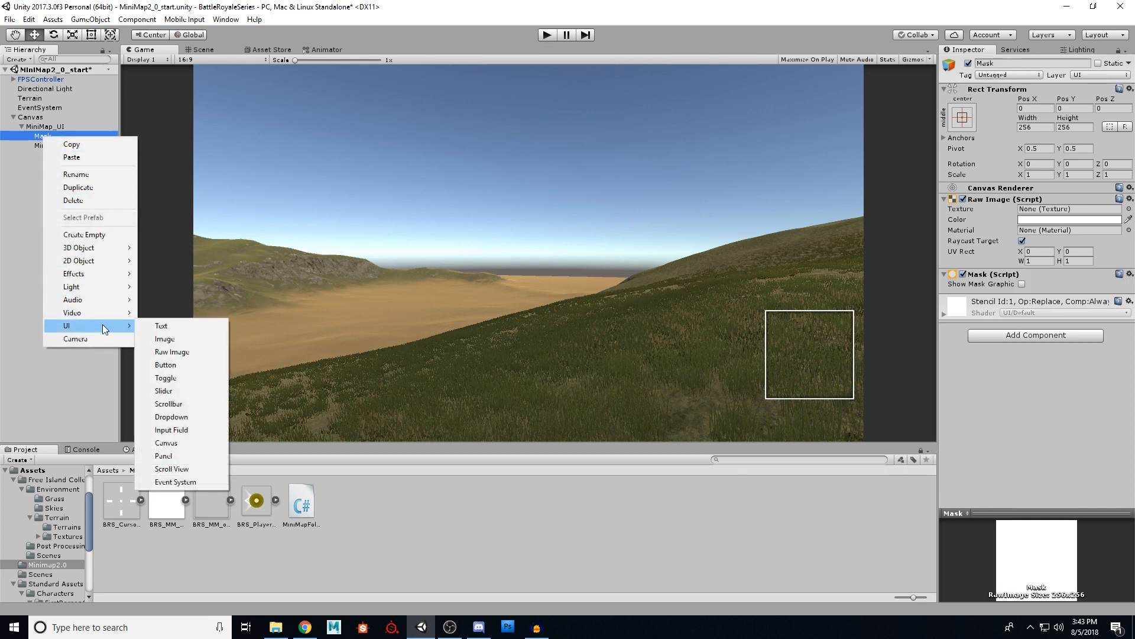
pyautogui.click(179, 352)
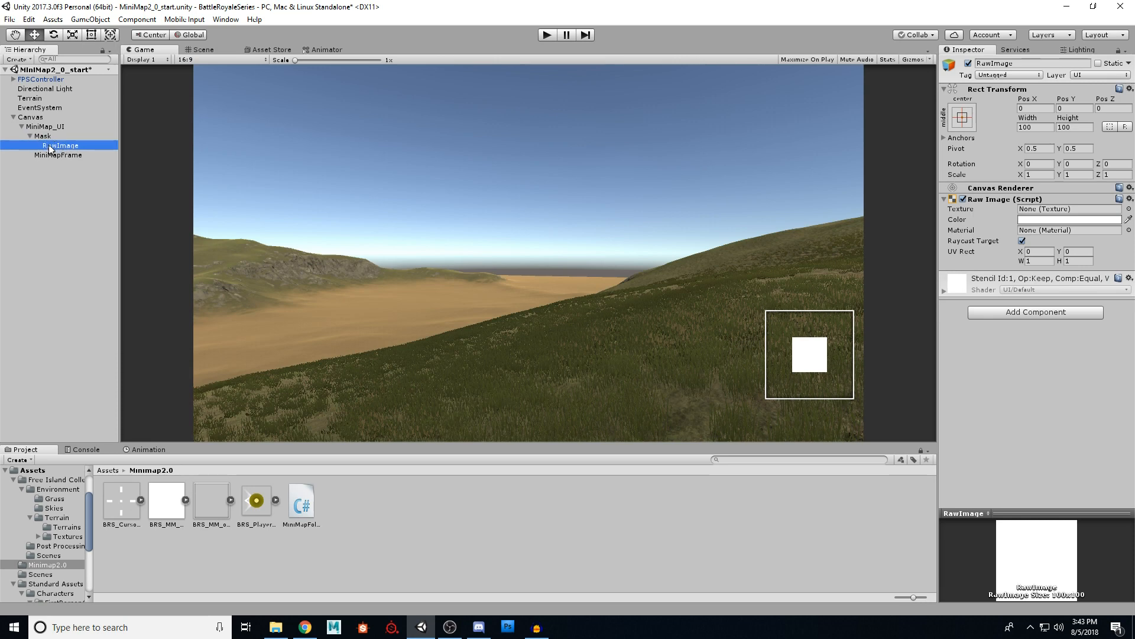
pyautogui.click(31, 137)
pyautogui.click(30, 136)
pyautogui.click(30, 136)
pyautogui.click(30, 137)
pyautogui.click(30, 136)
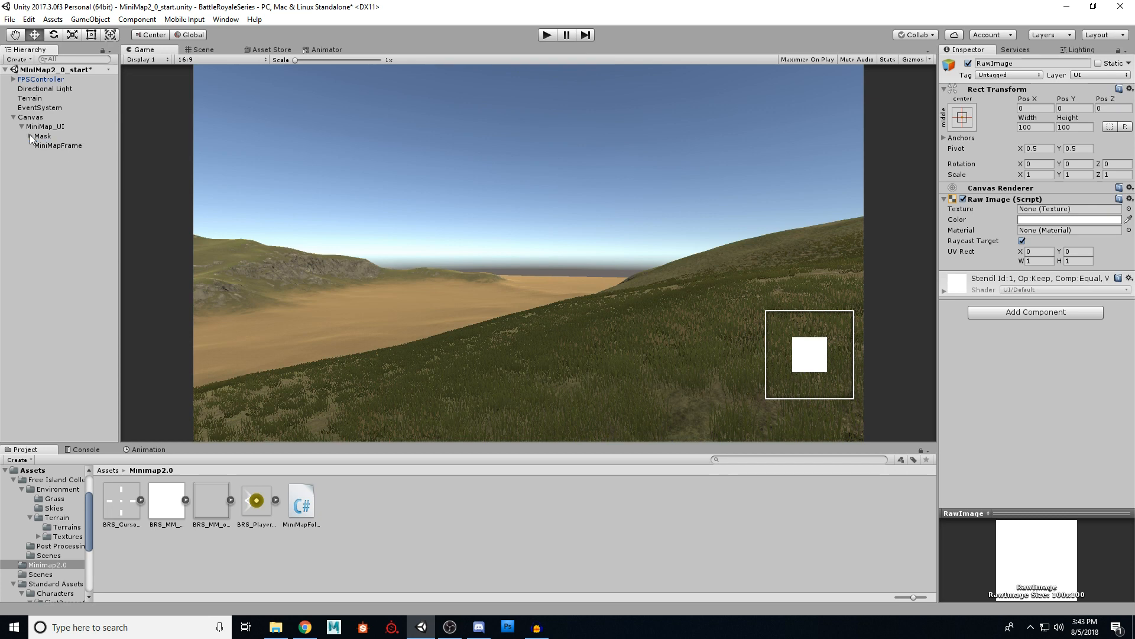
pyautogui.click(43, 136)
pyautogui.click(48, 146)
pyautogui.click(42, 137)
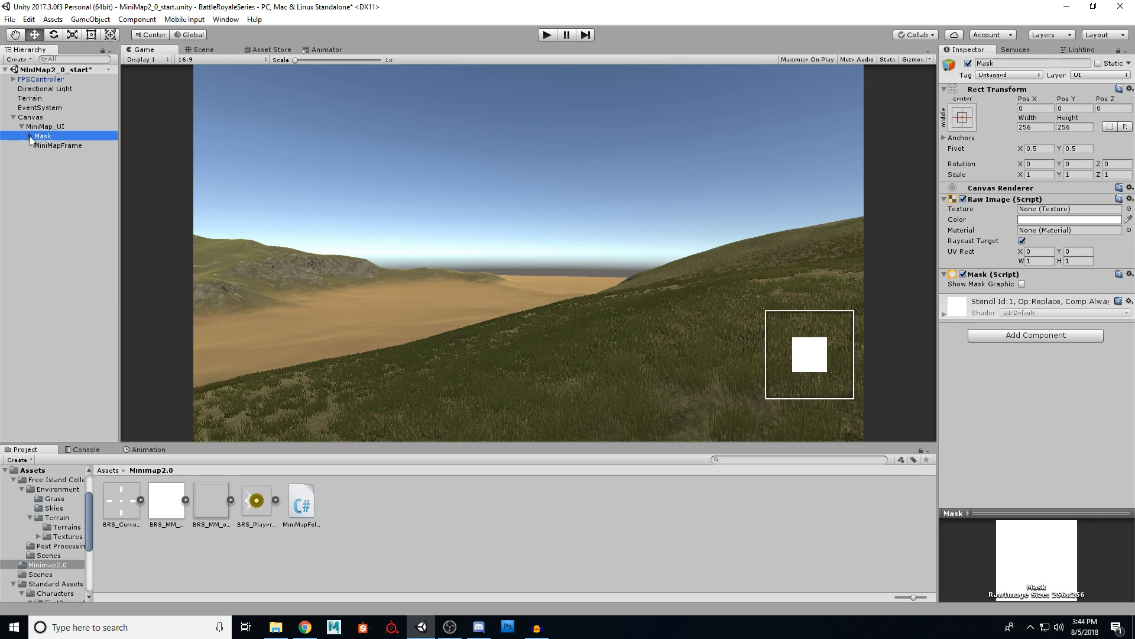
# - Rename the RawImage under Mask as MiniMap_Texture
pyautogui.click(31, 137)
pyautogui.click(54, 145)
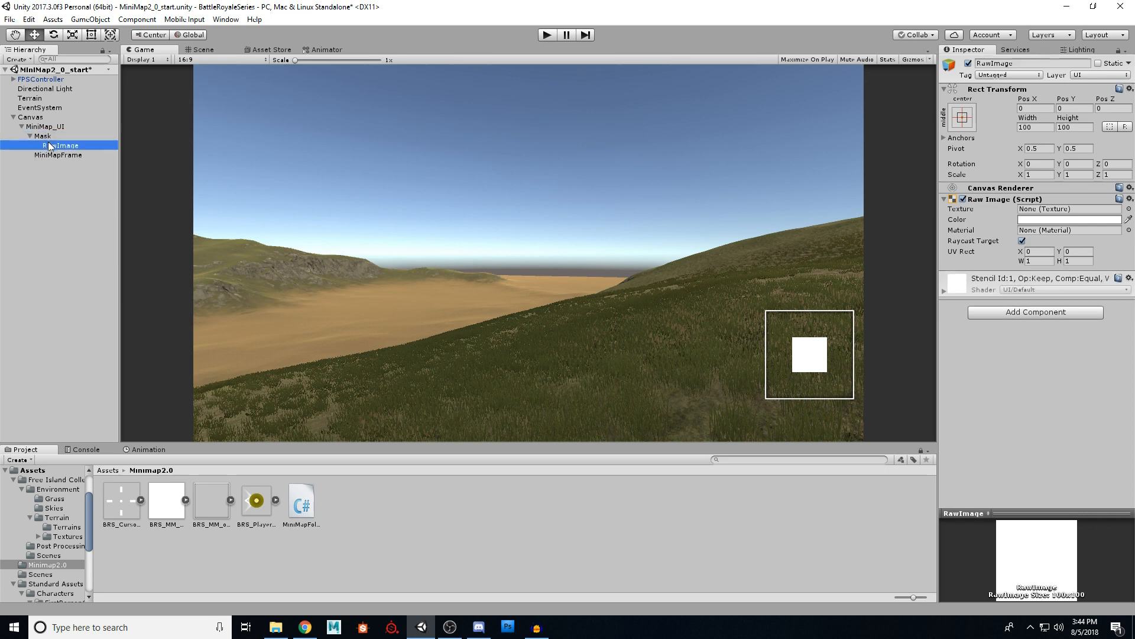
pyautogui.click(1018, 63)
pyautogui.write('MiniMapTexture')
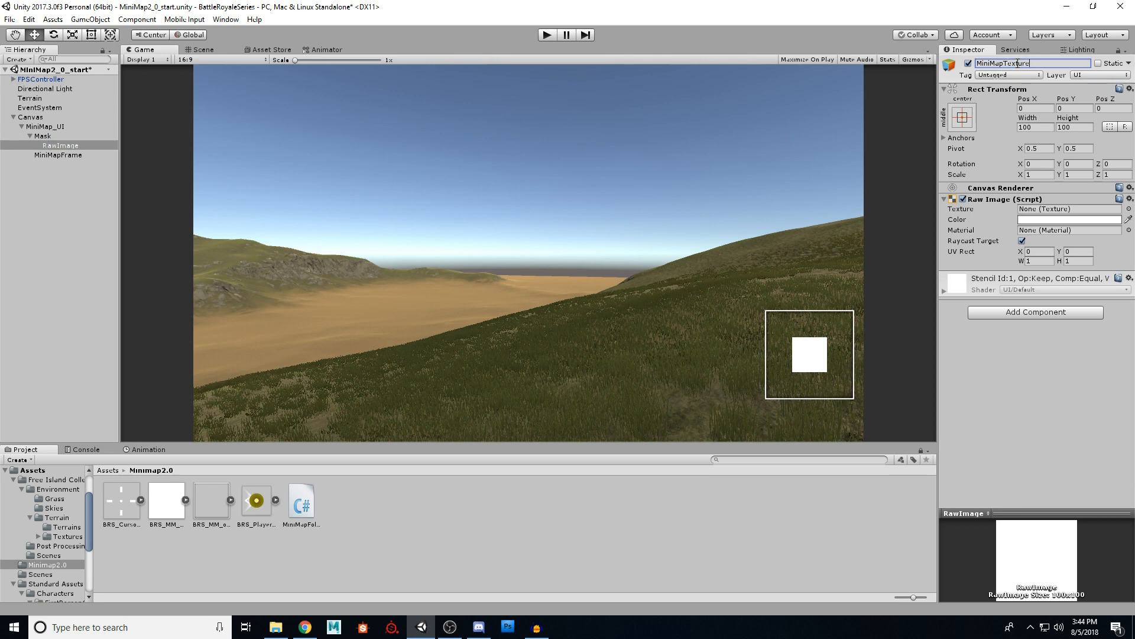
pyautogui.press('Return')
pyautogui.click(1018, 63)
pyautogui.press('BackSpace')
pyautogui.write('_')
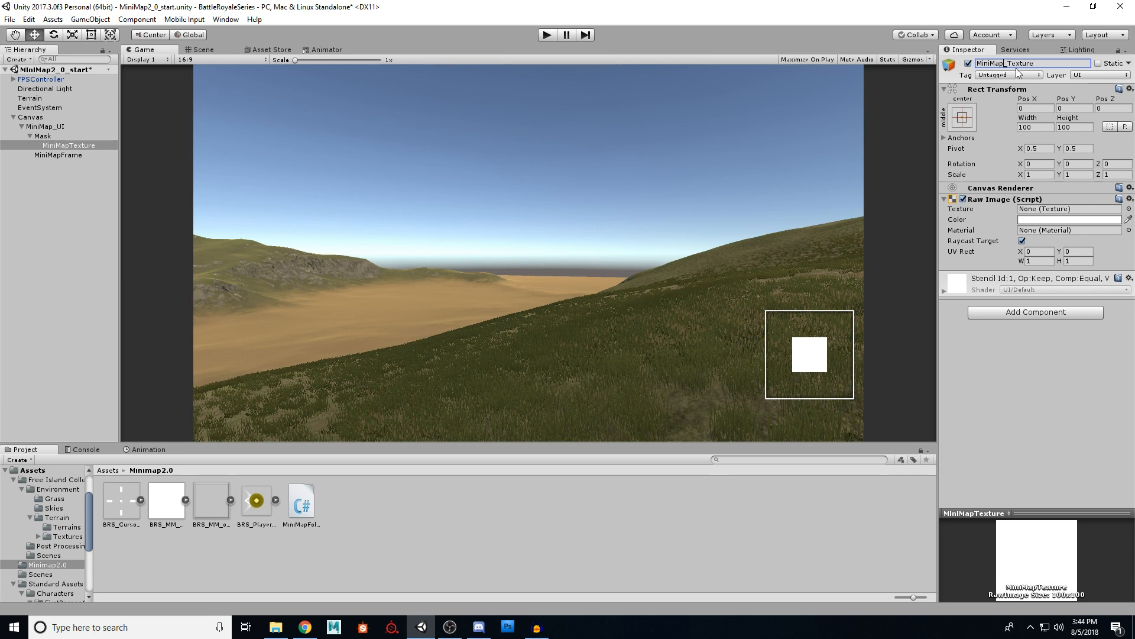
pyautogui.press('Return')
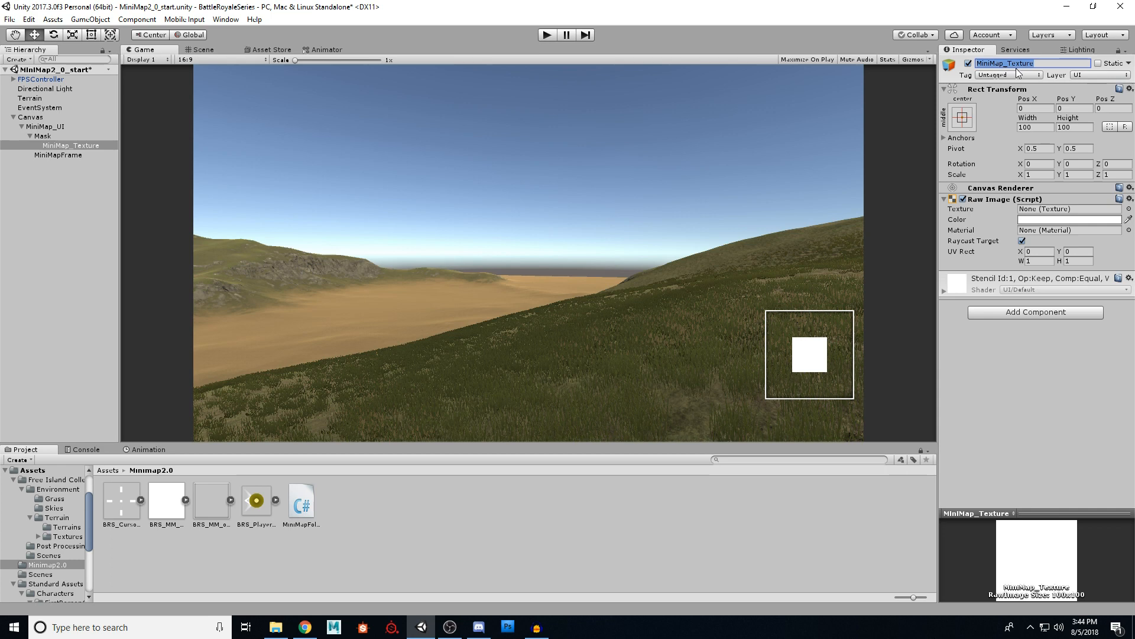
# - Set MiniMap_Texture's width and height to 256
pyautogui.click(1037, 126)
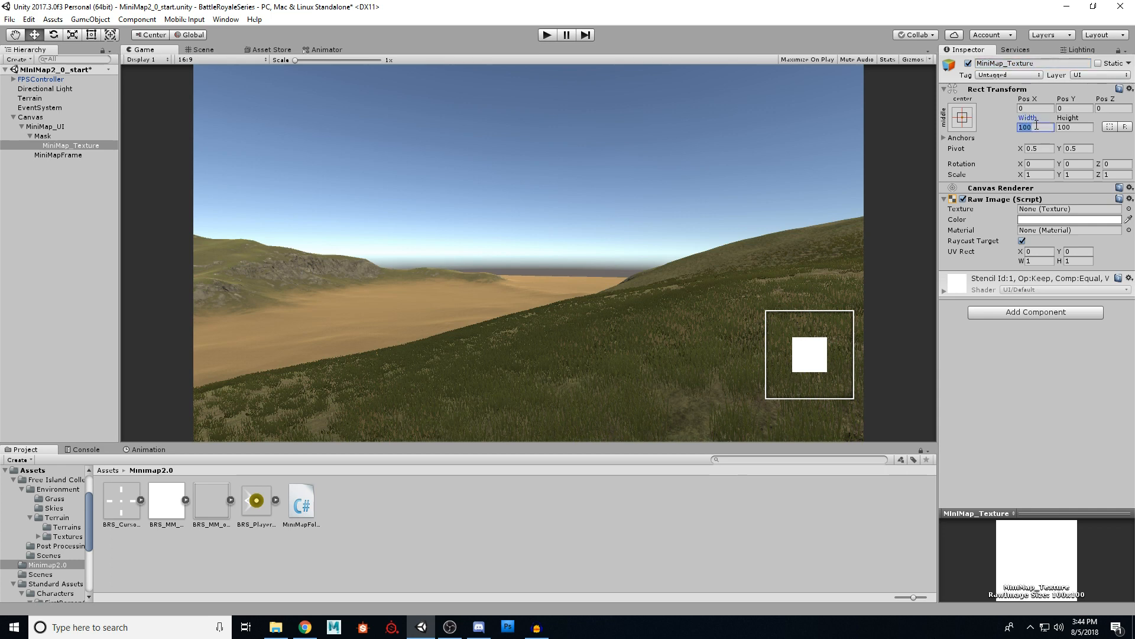
pyautogui.write('256')
pyautogui.press('Tab')
pyautogui.write('256')
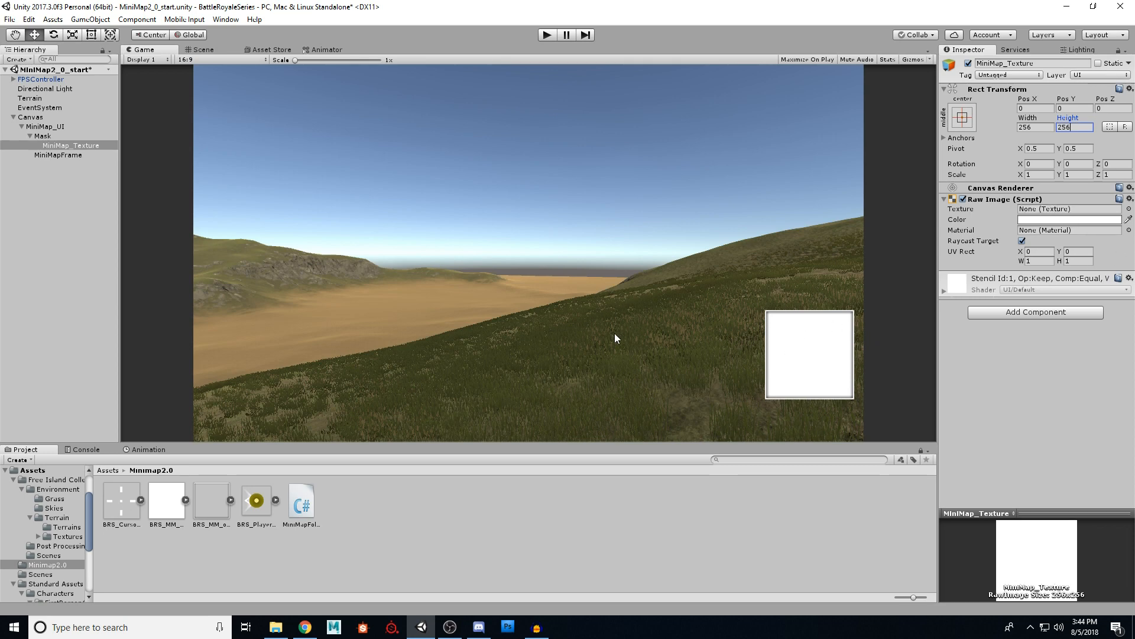
pyautogui.click(354, 513)
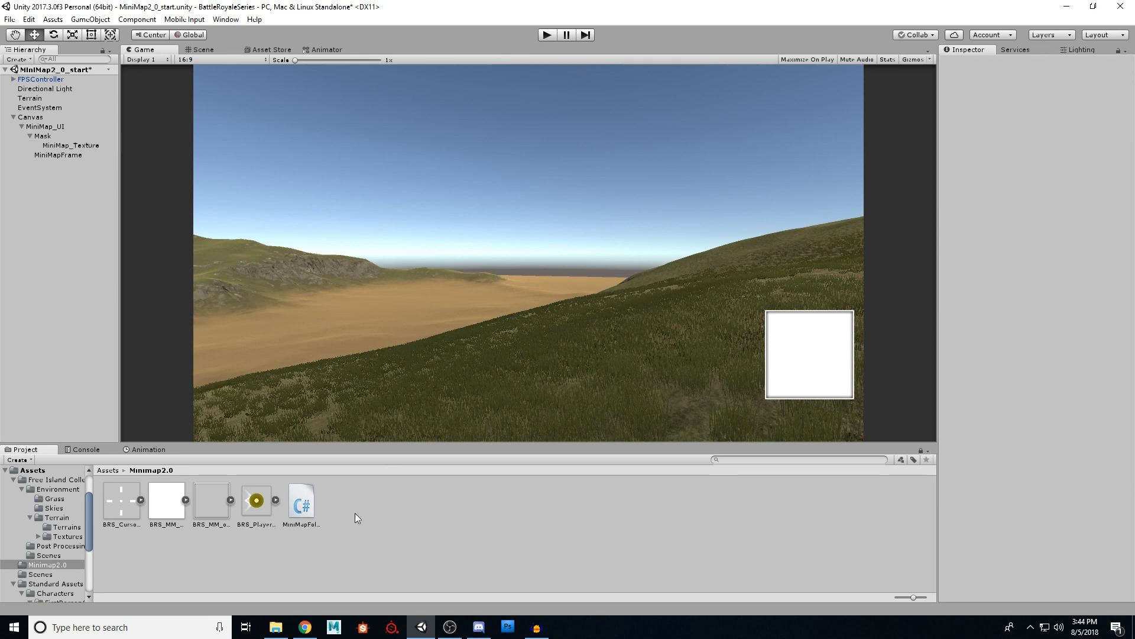
# - Create a Render Texture named MiniMapTexture in the Minimap2.0 folder
pyautogui.click(73, 145)
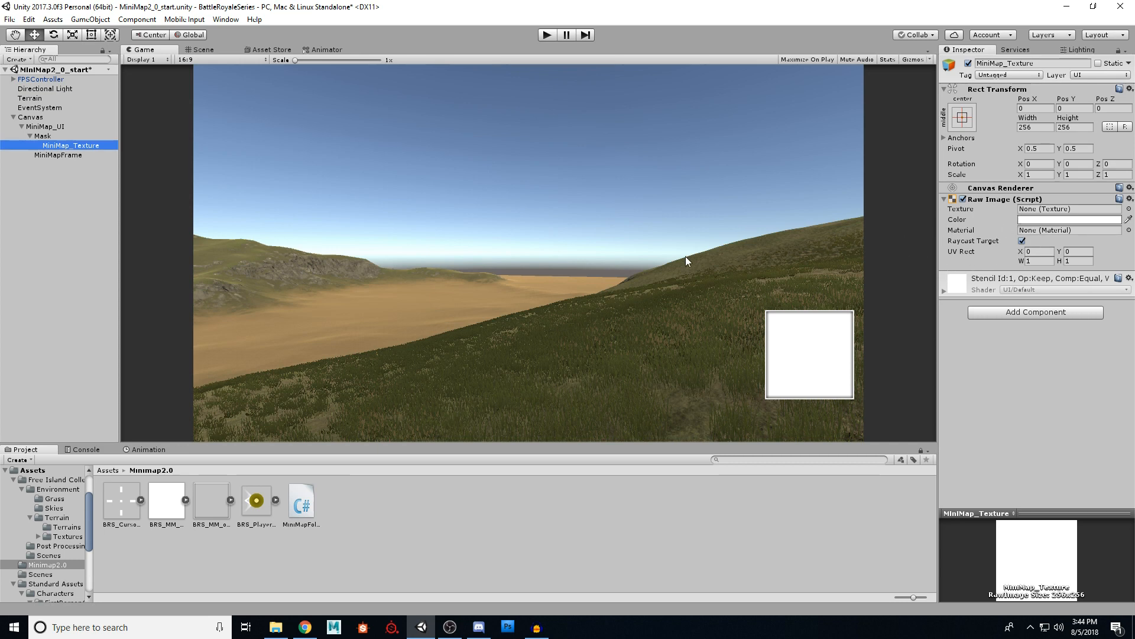
pyautogui.click(438, 489)
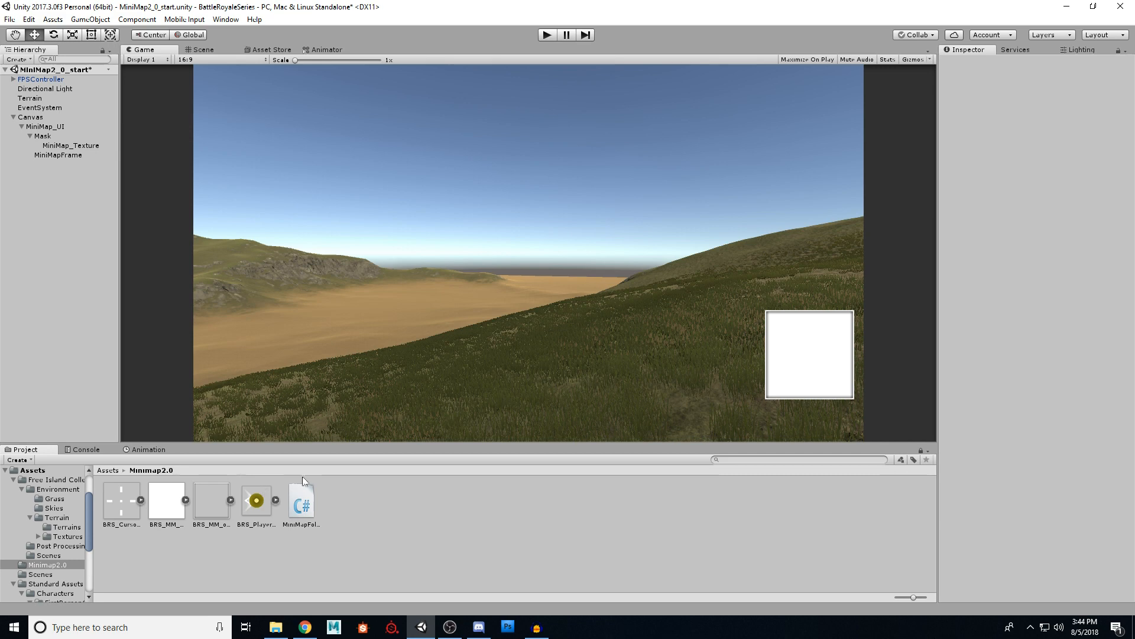
pyautogui.rightClick(408, 507)
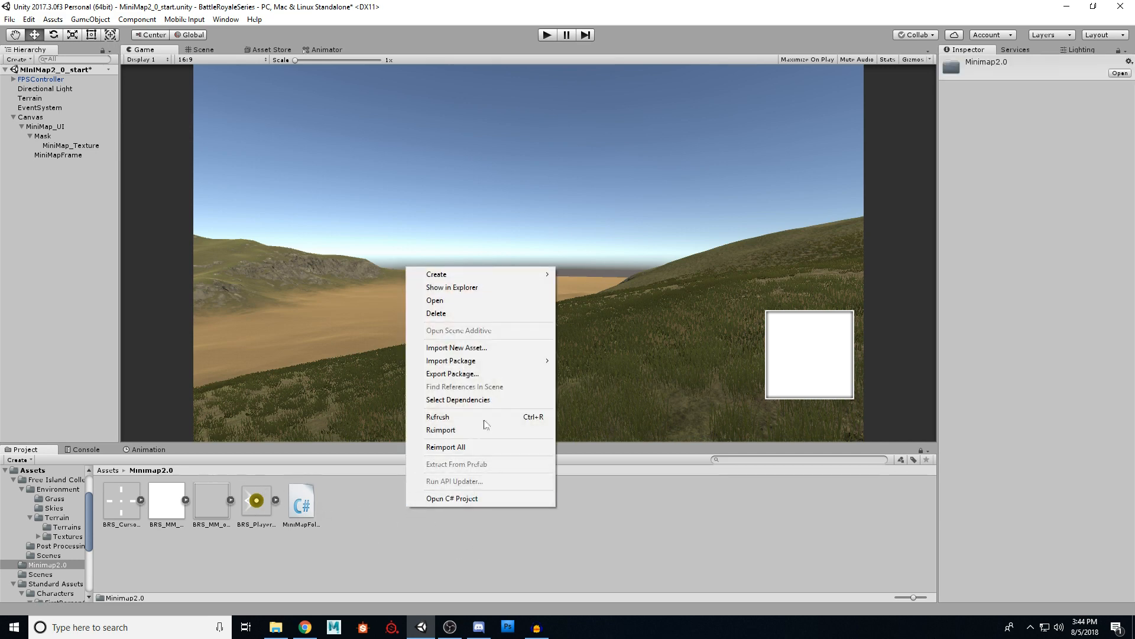
pyautogui.moveTo(485, 274)
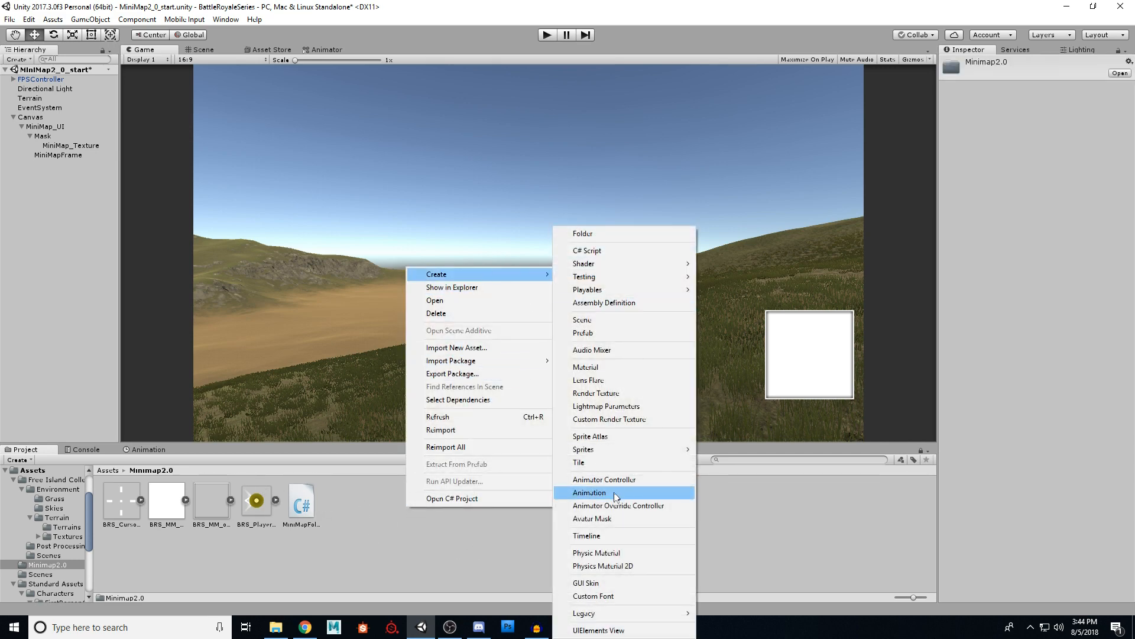
pyautogui.click(596, 394)
pyautogui.write('Min')
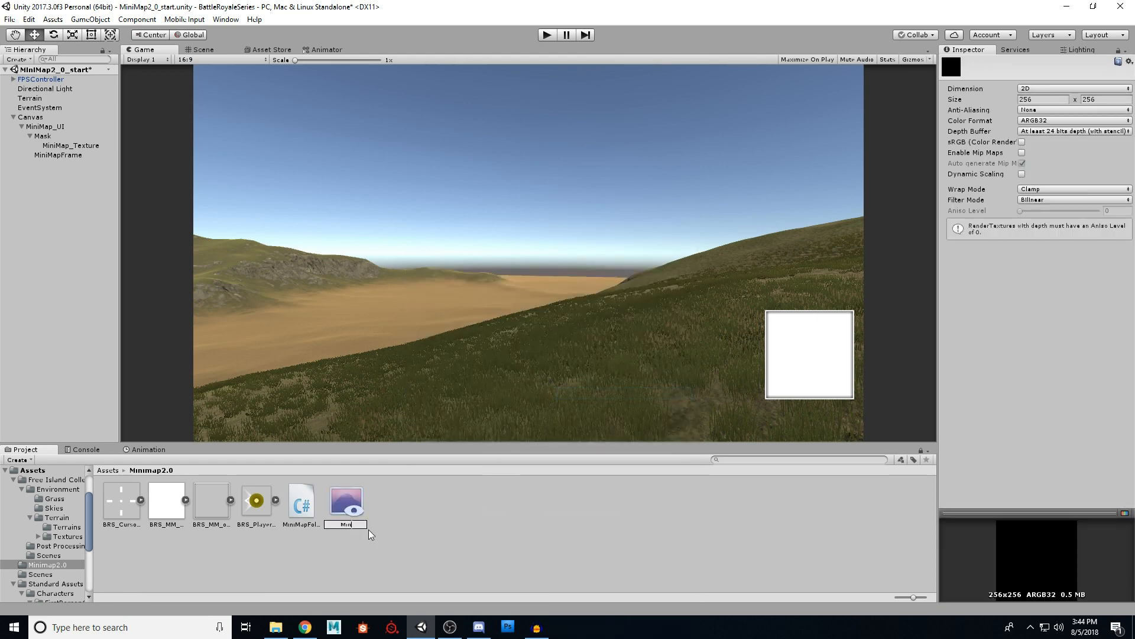
pyautogui.write('iMapTexture')
pyautogui.press('Return')
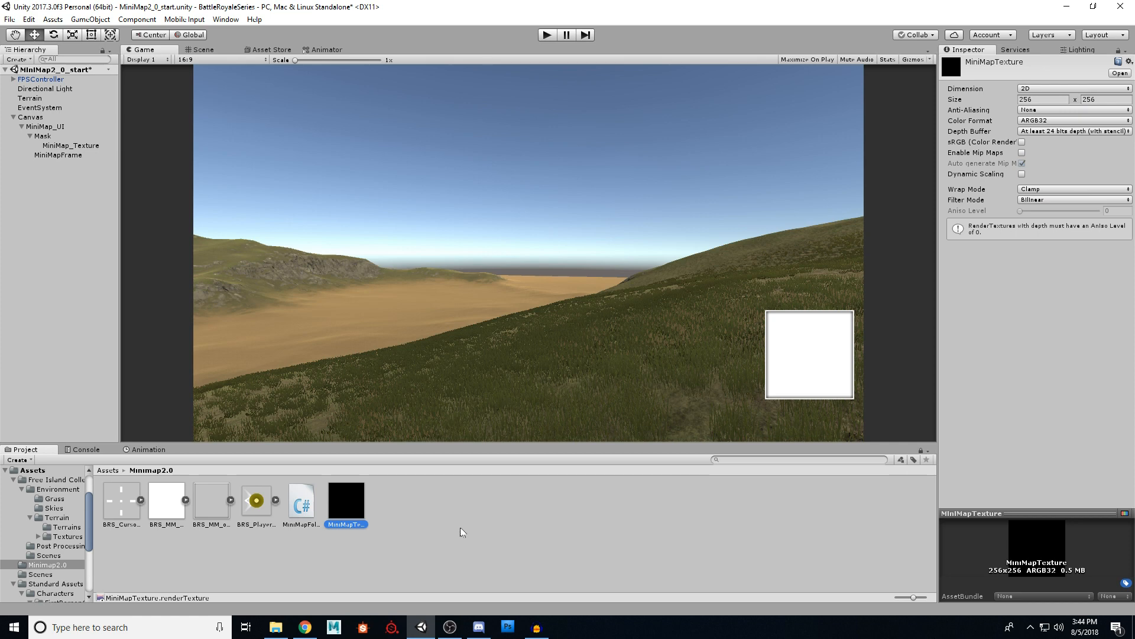
# - Assign the MiniMapTexture render texture to the Raw Image component of MiniMap_Texture
pyautogui.click(60, 148)
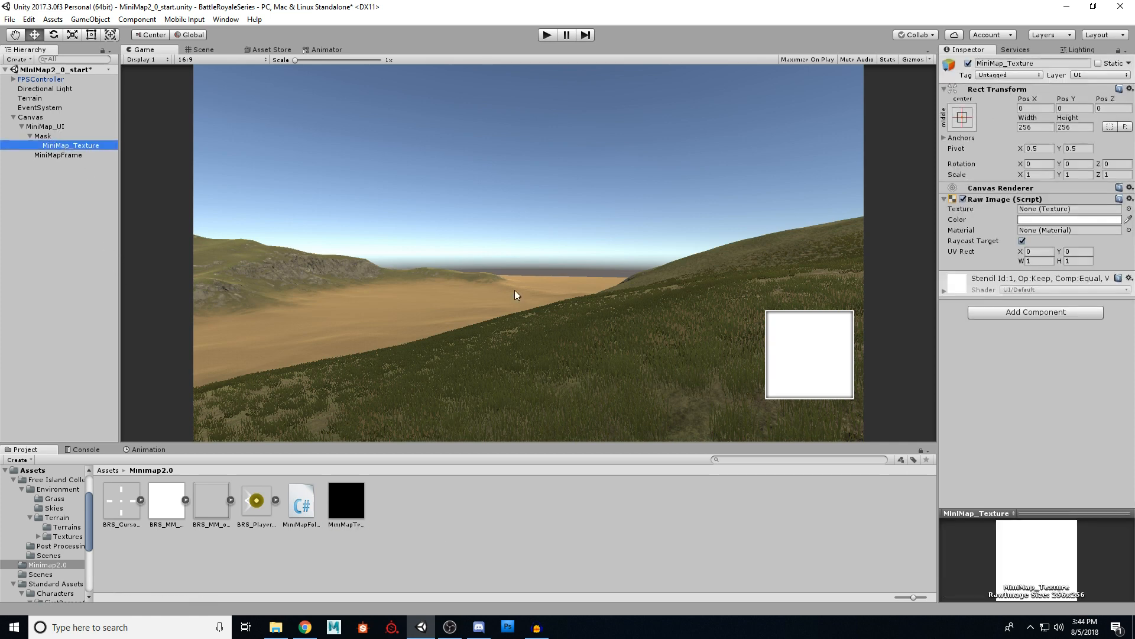
pyautogui.moveTo(351, 512); pyautogui.dragTo(1059, 214)
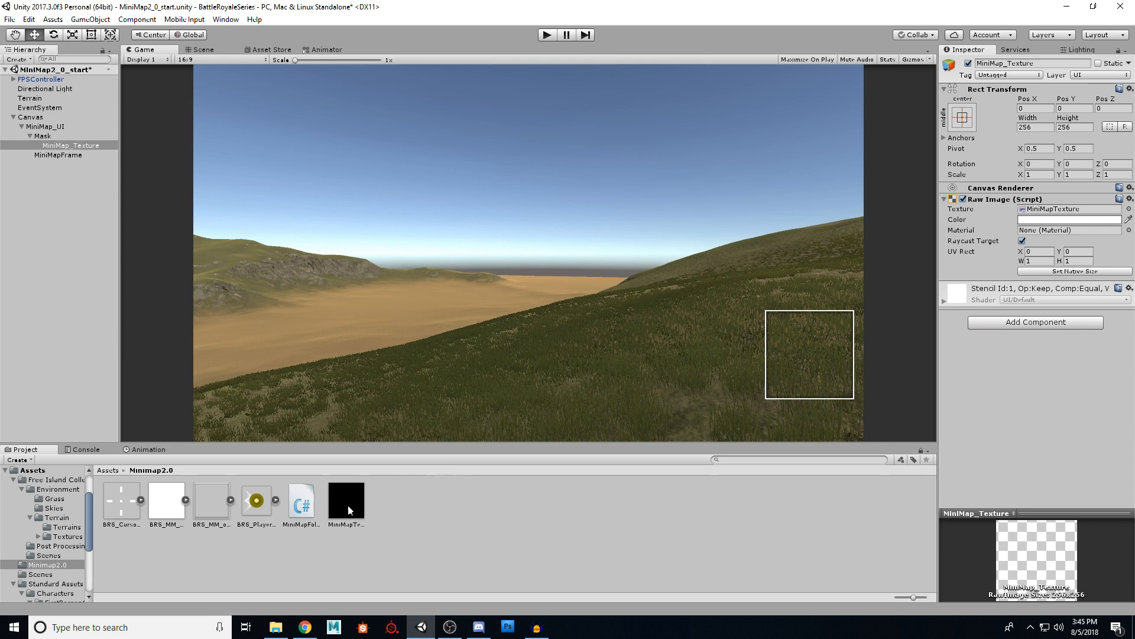
pyautogui.click(75, 146)
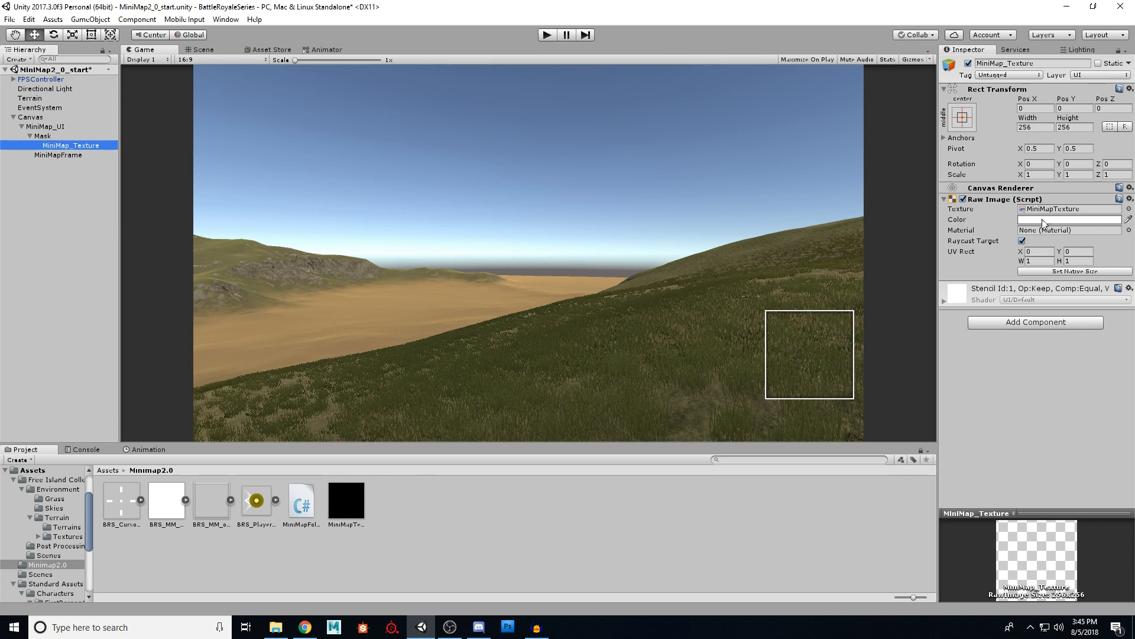
pyautogui.moveTo(346, 500); pyautogui.dragTo(1056, 210)
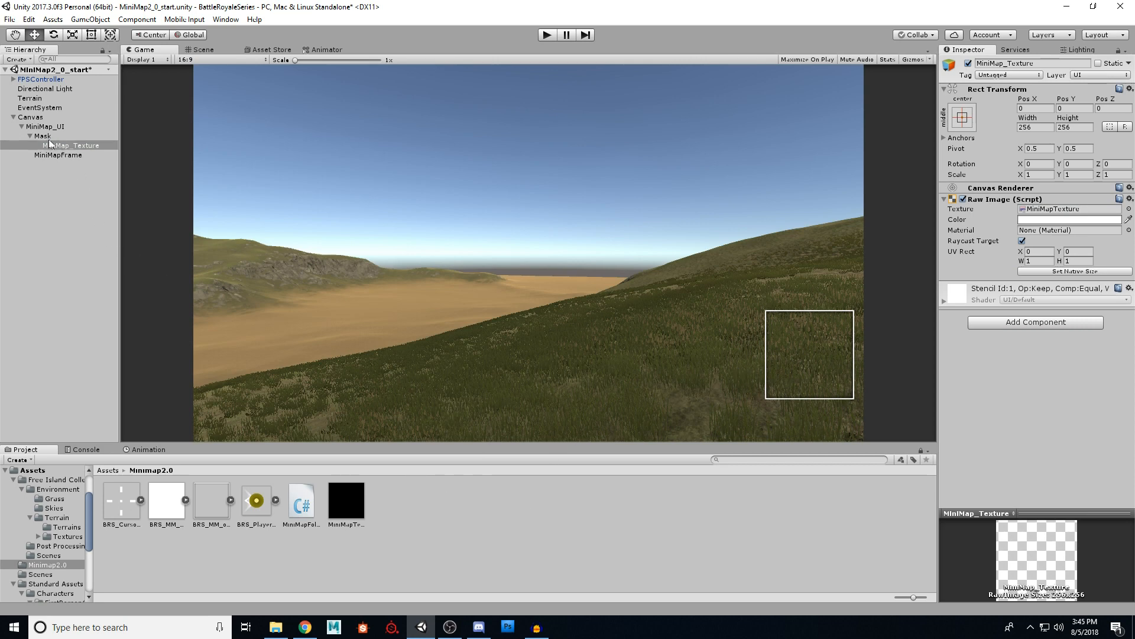
# - Collapse Canvas in the hierarchy, then run the scene briefly in play mode and stop it
pyautogui.click(14, 119)
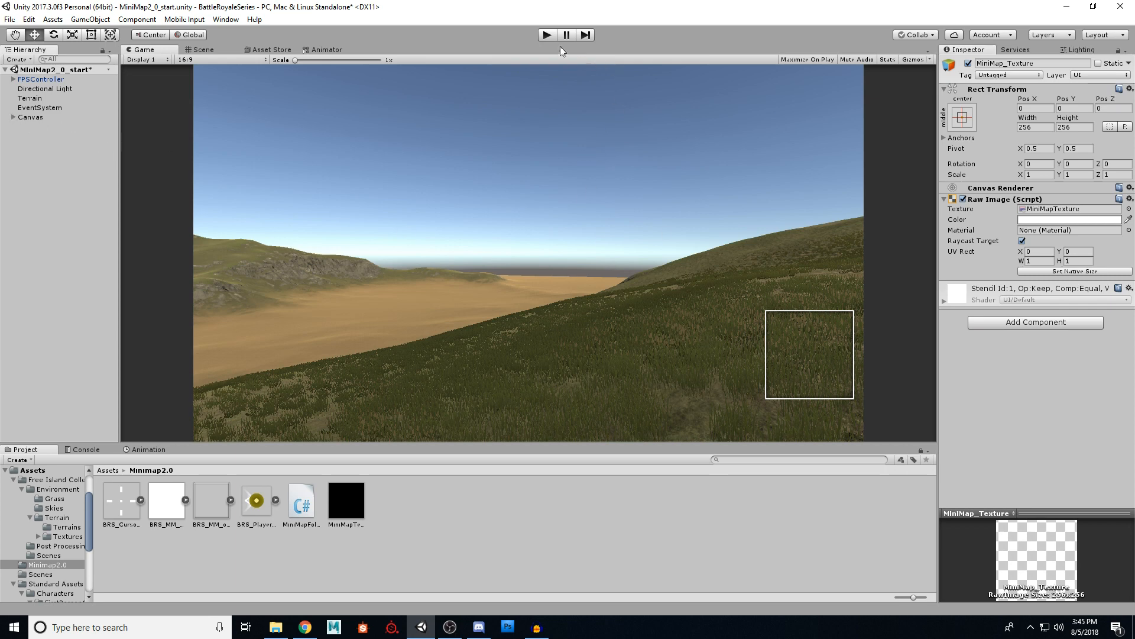
pyautogui.click(547, 36)
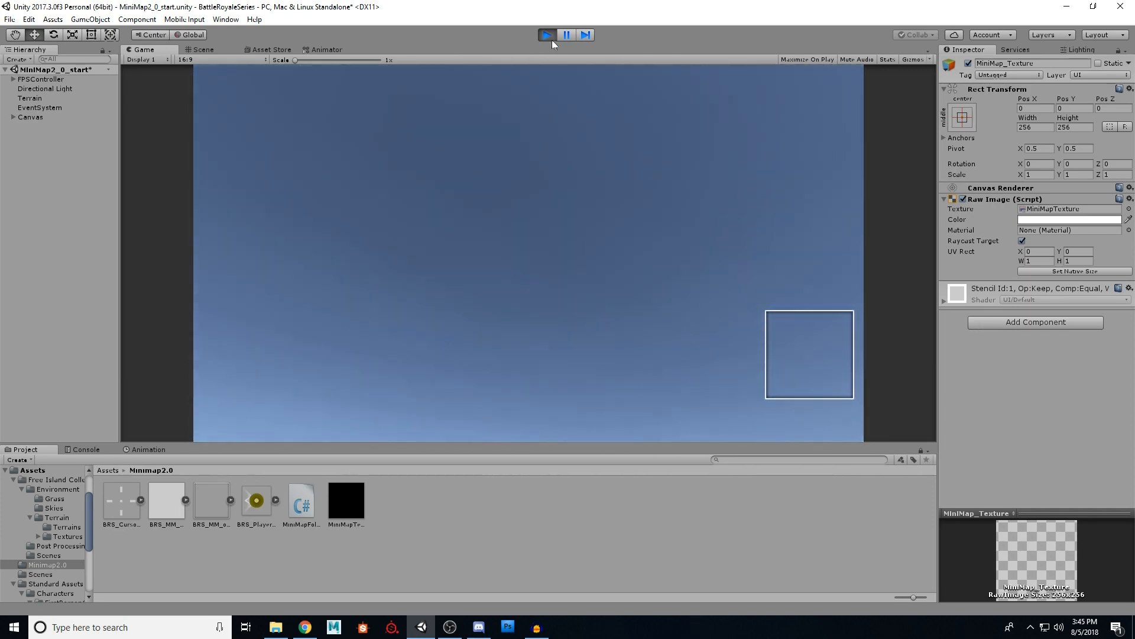
pyautogui.click(553, 37)
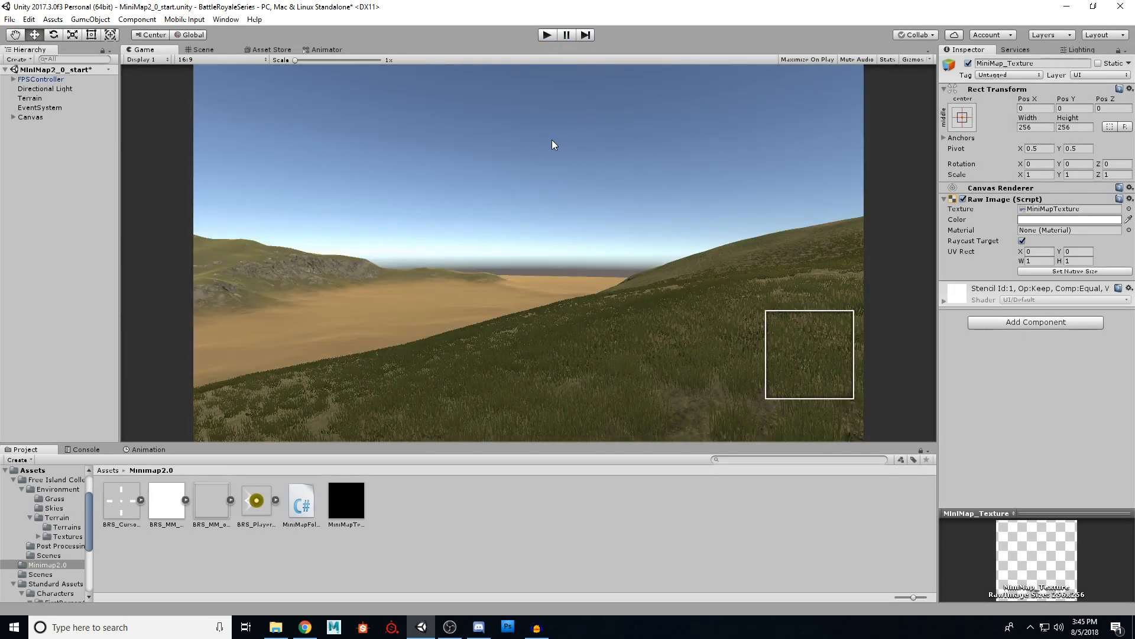
# - Add a Raw Image as a direct child of Canvas and name it Cursor
pyautogui.click(13, 117)
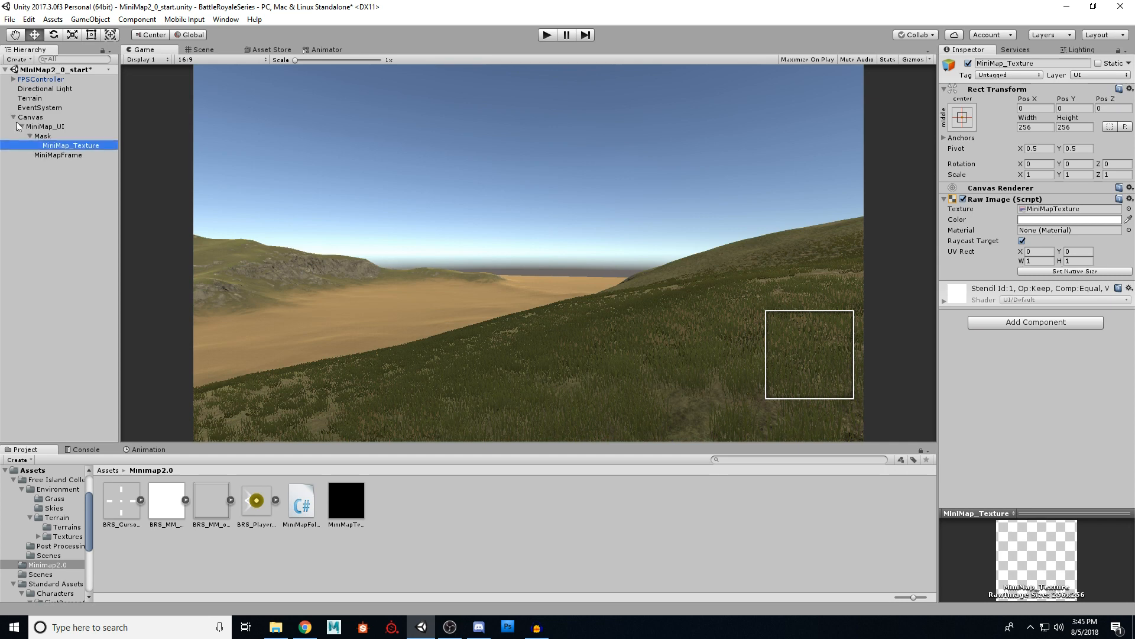
pyautogui.click(22, 127)
pyautogui.click(31, 117)
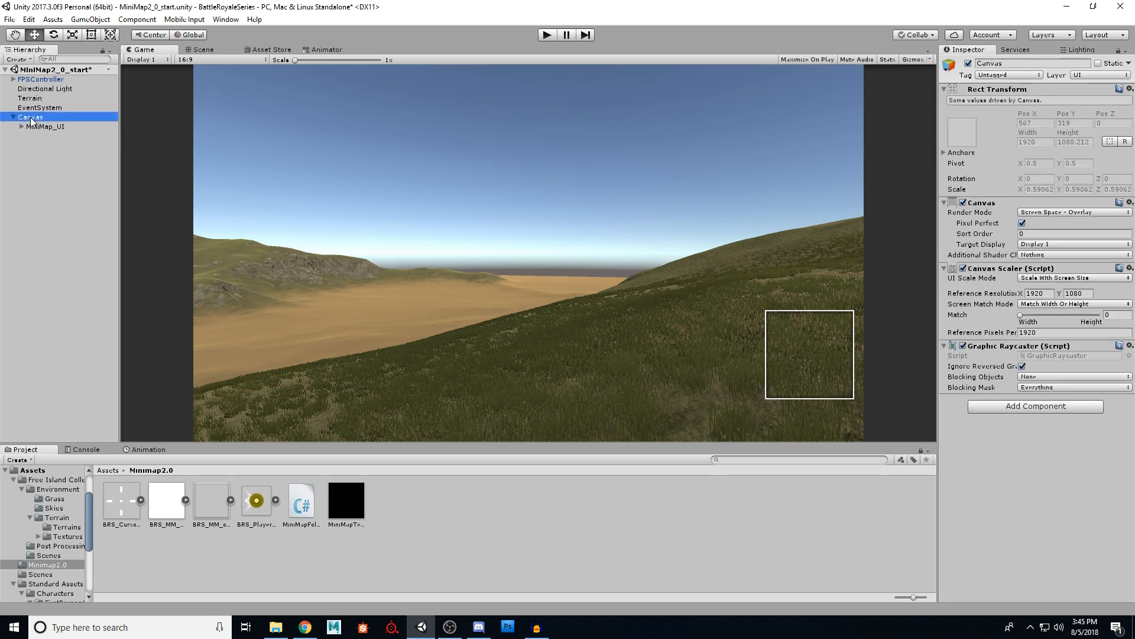
pyautogui.rightClick(32, 119)
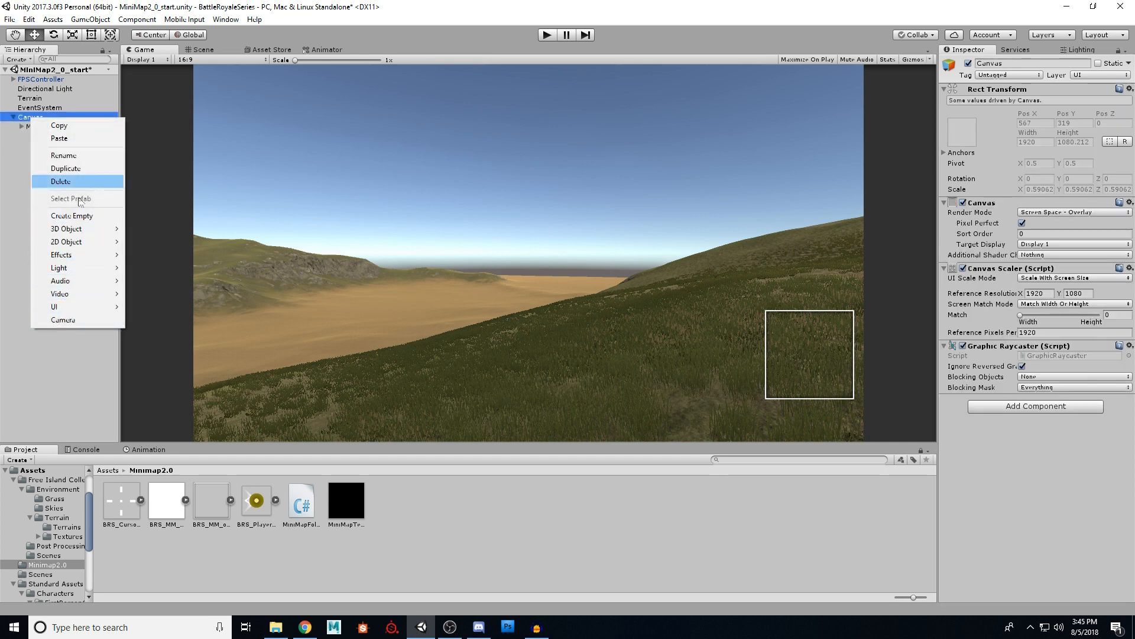
pyautogui.moveTo(94, 307)
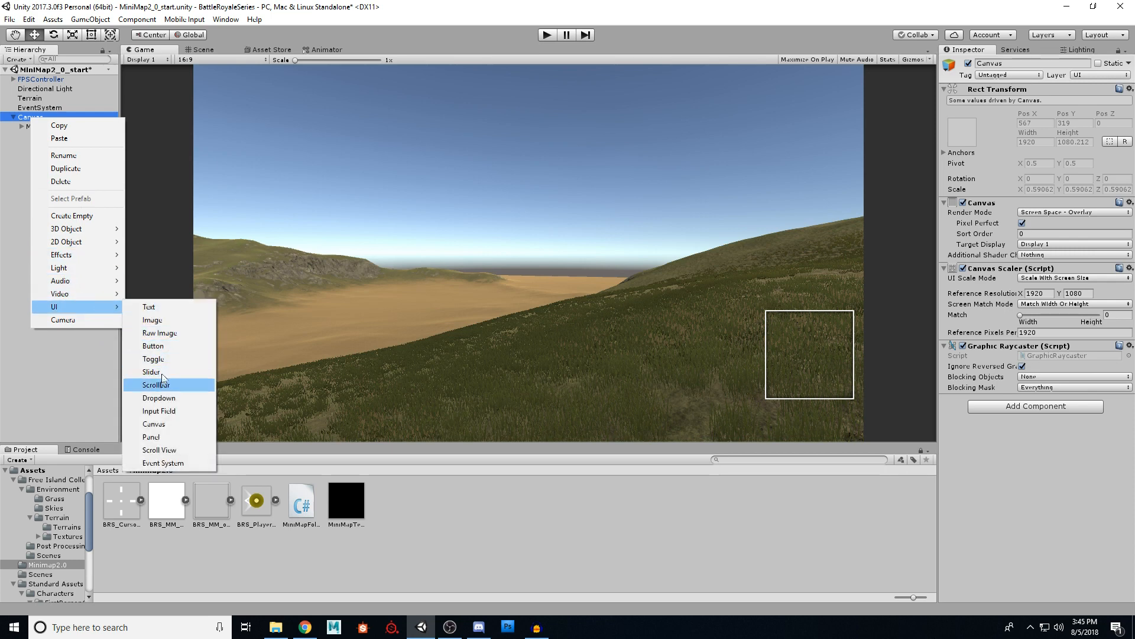
pyautogui.click(160, 333)
pyautogui.click(1029, 65)
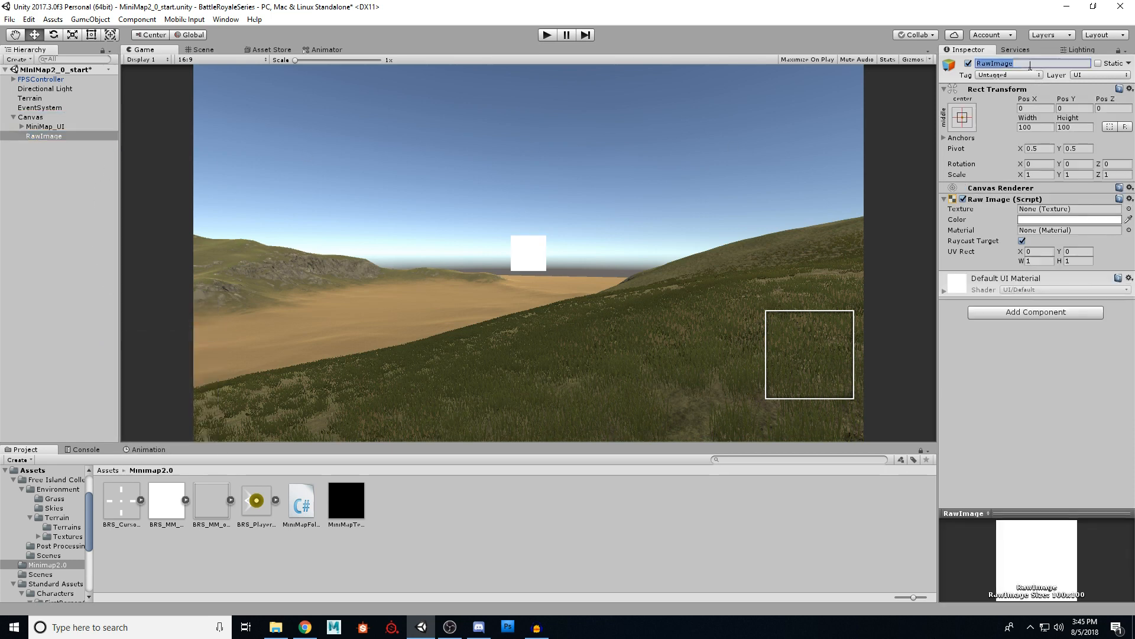
pyautogui.write('Cursor')
pyautogui.press('Return')
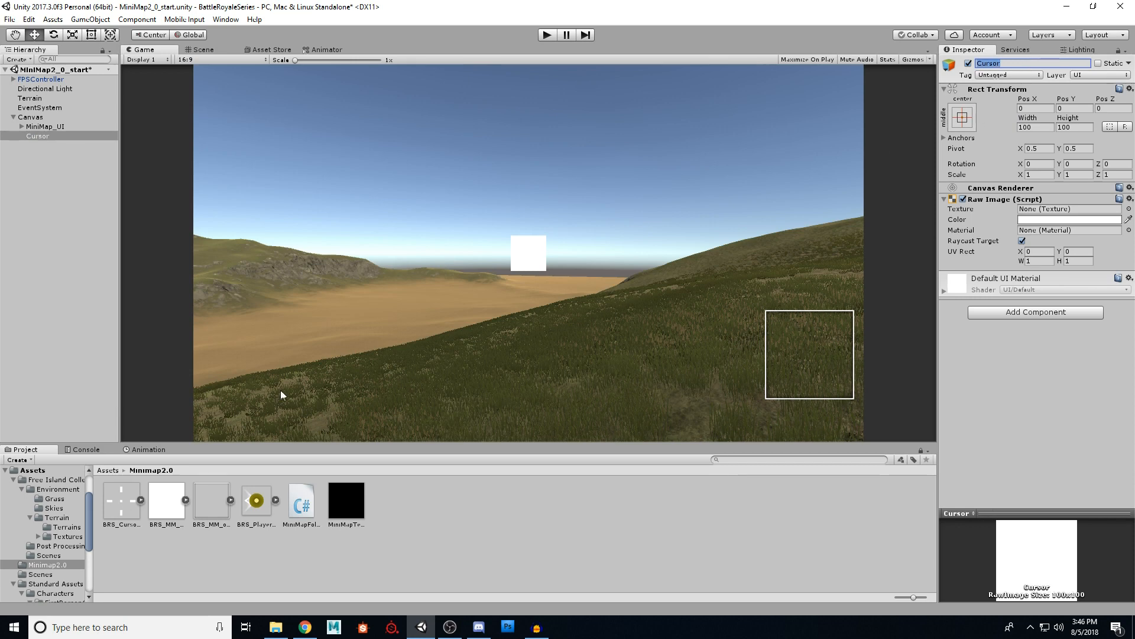
# - Assign the BRS_CursorA texture to the Cursor image and set its width and height to 64
pyautogui.moveTo(126, 503); pyautogui.dragTo(1081, 212)
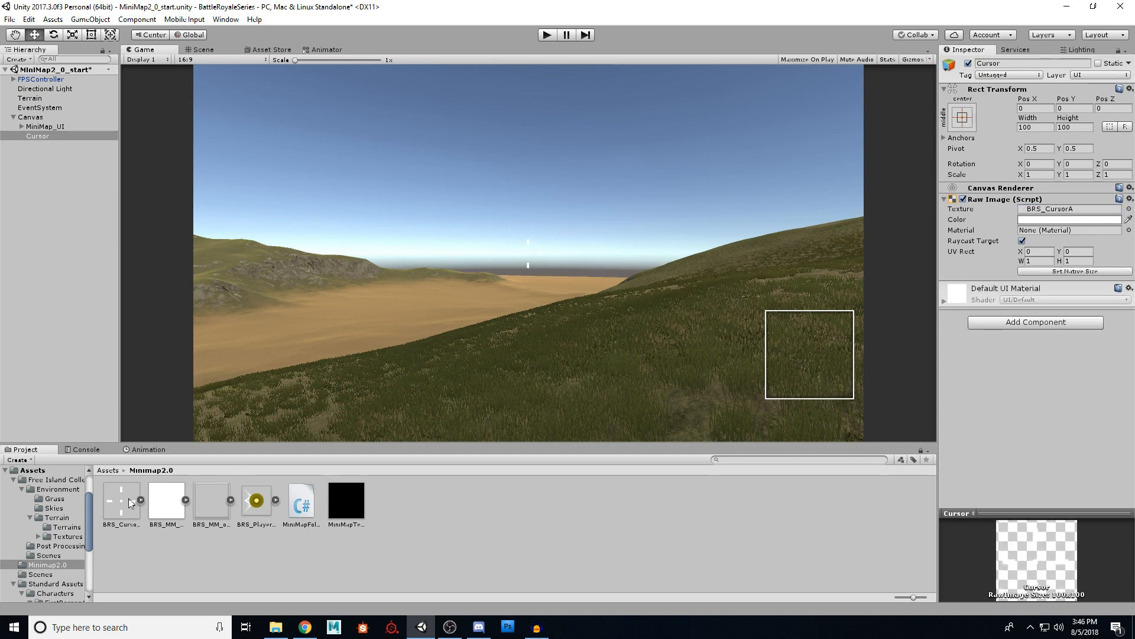
pyautogui.click(1036, 127)
pyautogui.write('64')
pyautogui.press('Tab')
pyautogui.write('64')
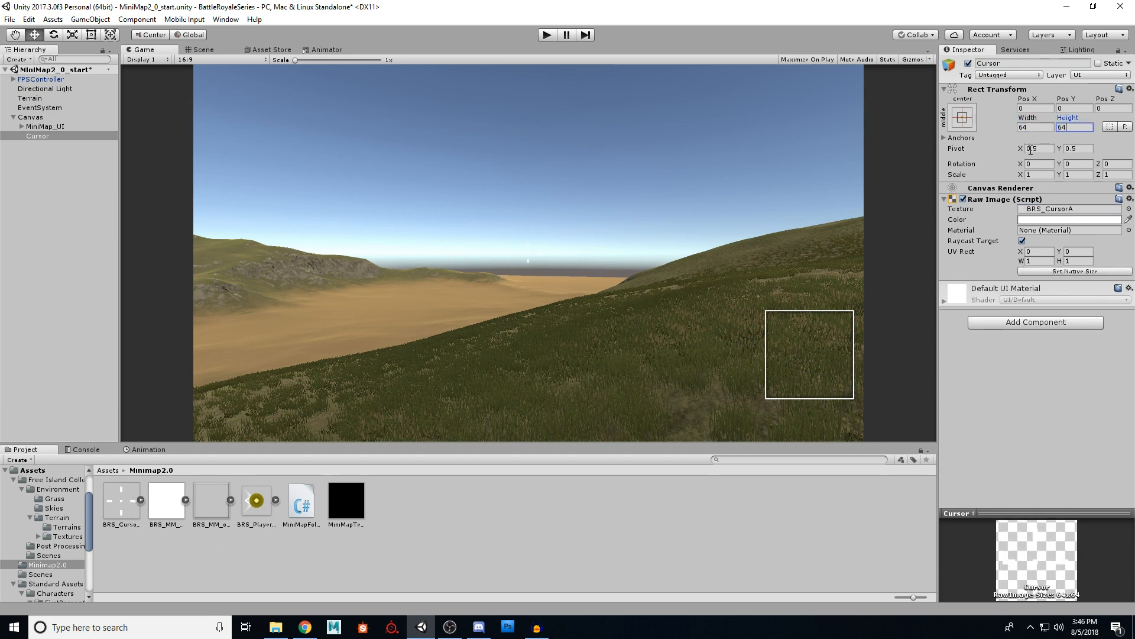
pyautogui.click(1006, 379)
# - Run the scene in play mode to check the crosshair, stop it, and collapse Canvas in the hierarchy
pyautogui.click(547, 34)
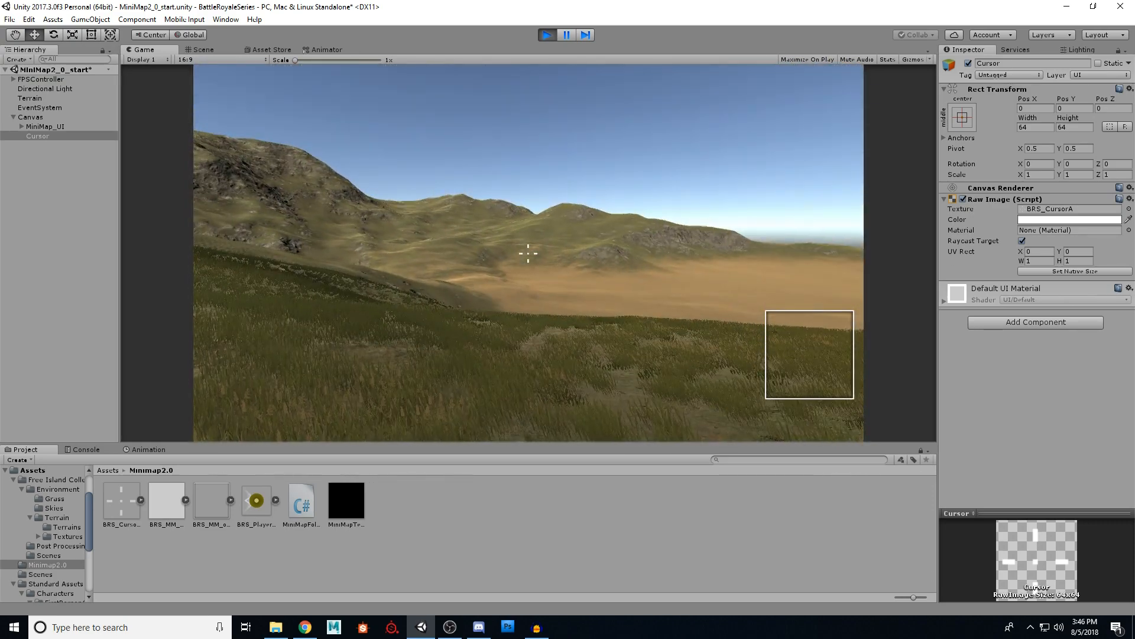
pyautogui.press('Escape')
pyautogui.click(545, 36)
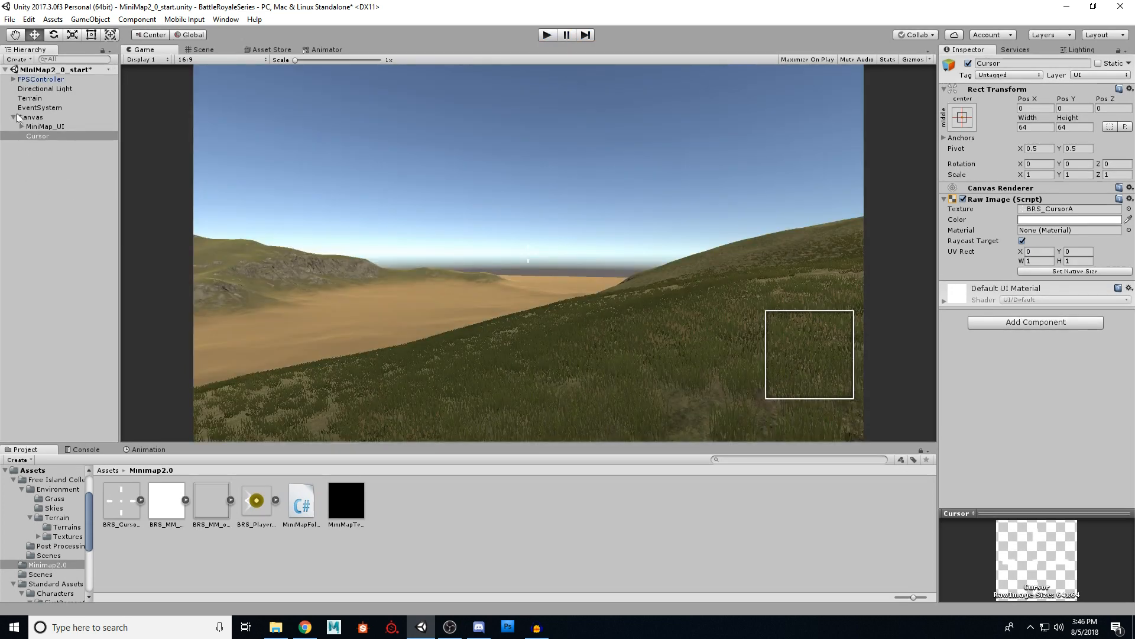
pyautogui.click(14, 118)
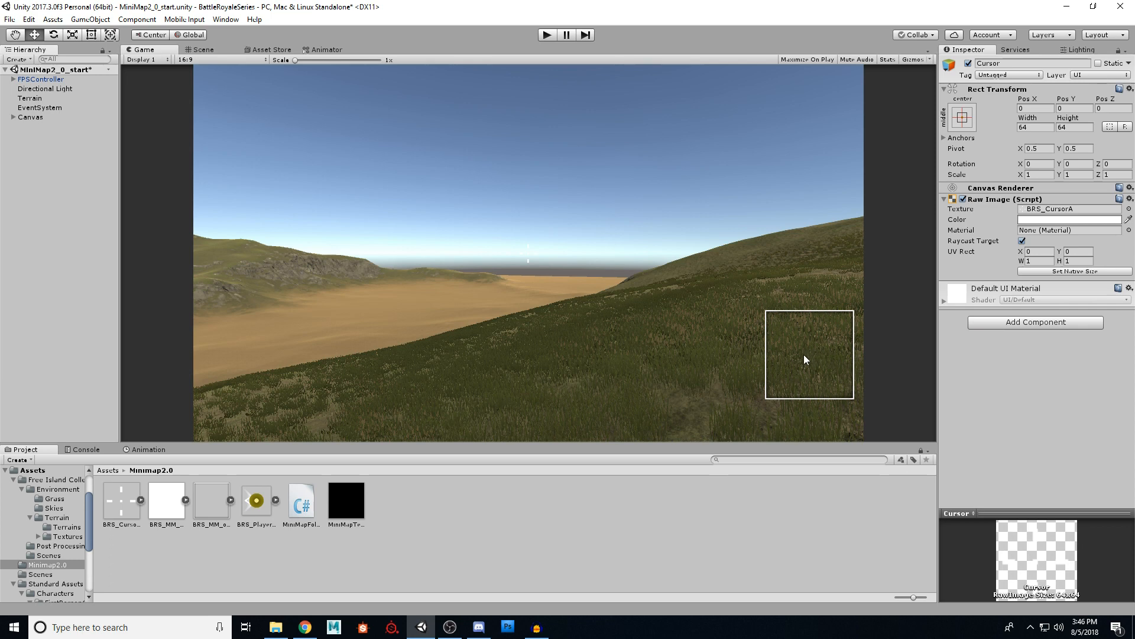
# - Create an empty child object under FPSController and name it PlayerIcon
pyautogui.click(13, 80)
pyautogui.click(46, 81)
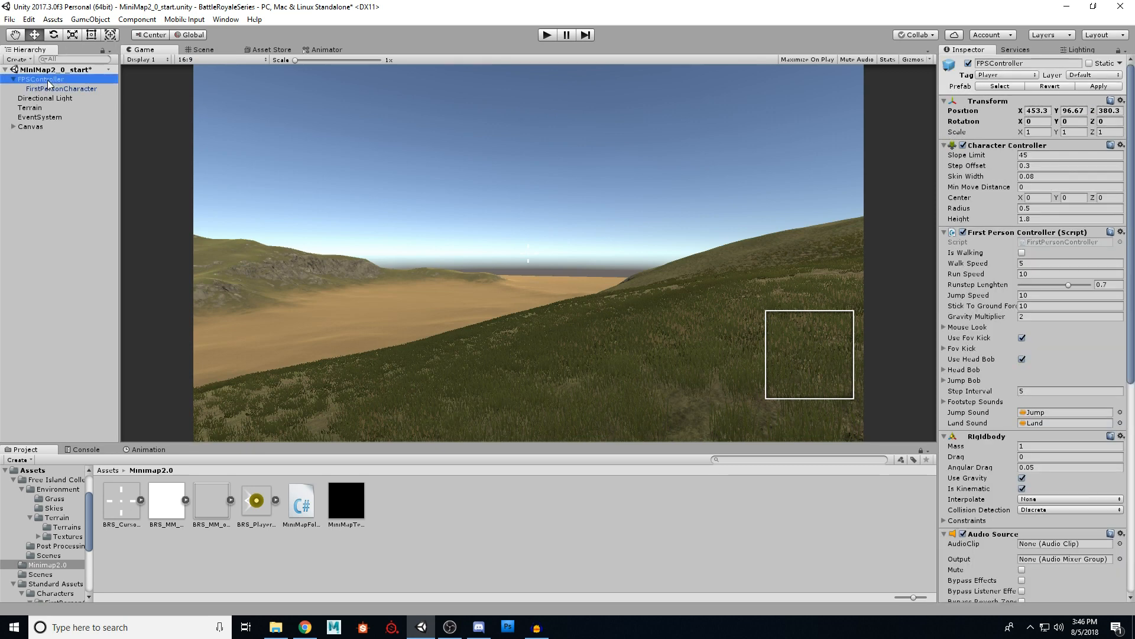
pyautogui.rightClick(48, 83)
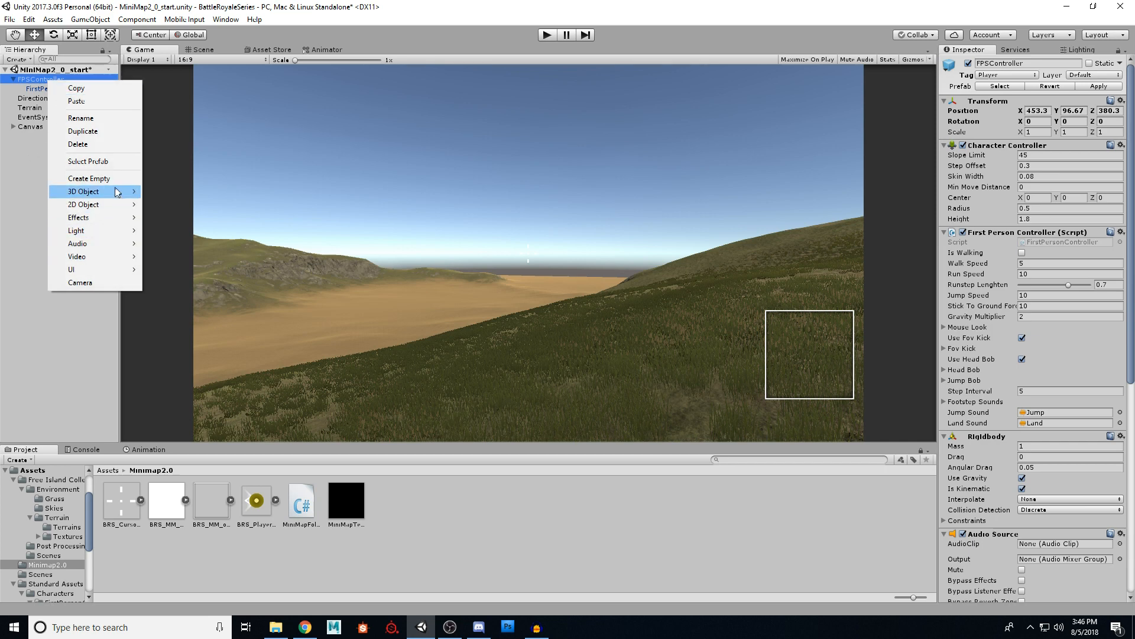
pyautogui.click(97, 180)
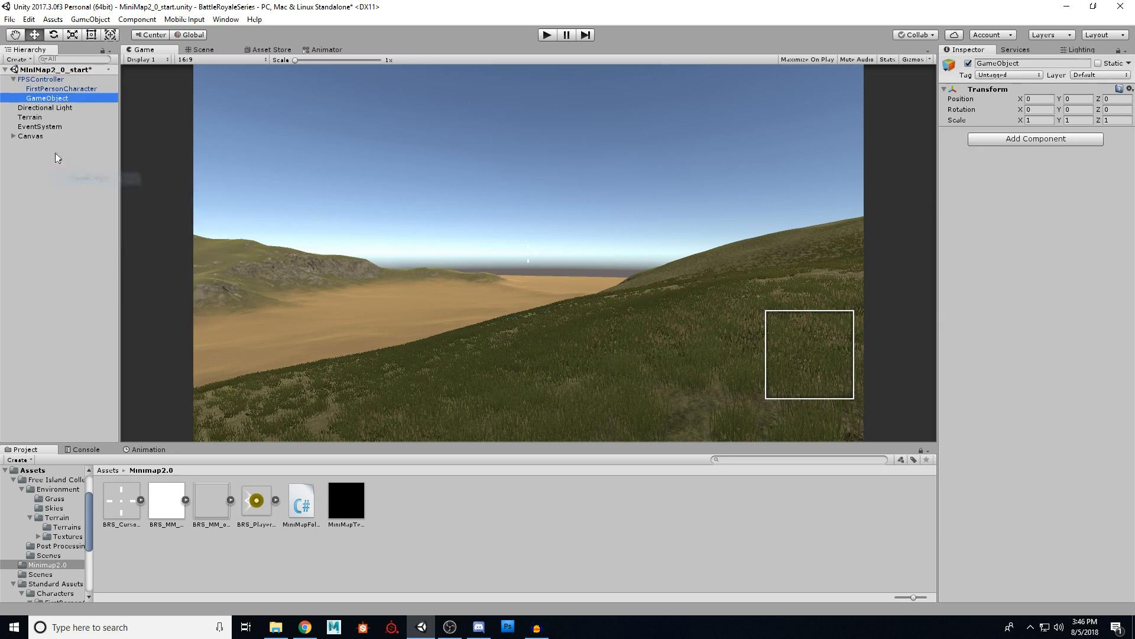
pyautogui.click(1042, 62)
pyautogui.write('PlayerIcon')
pyautogui.press('Return')
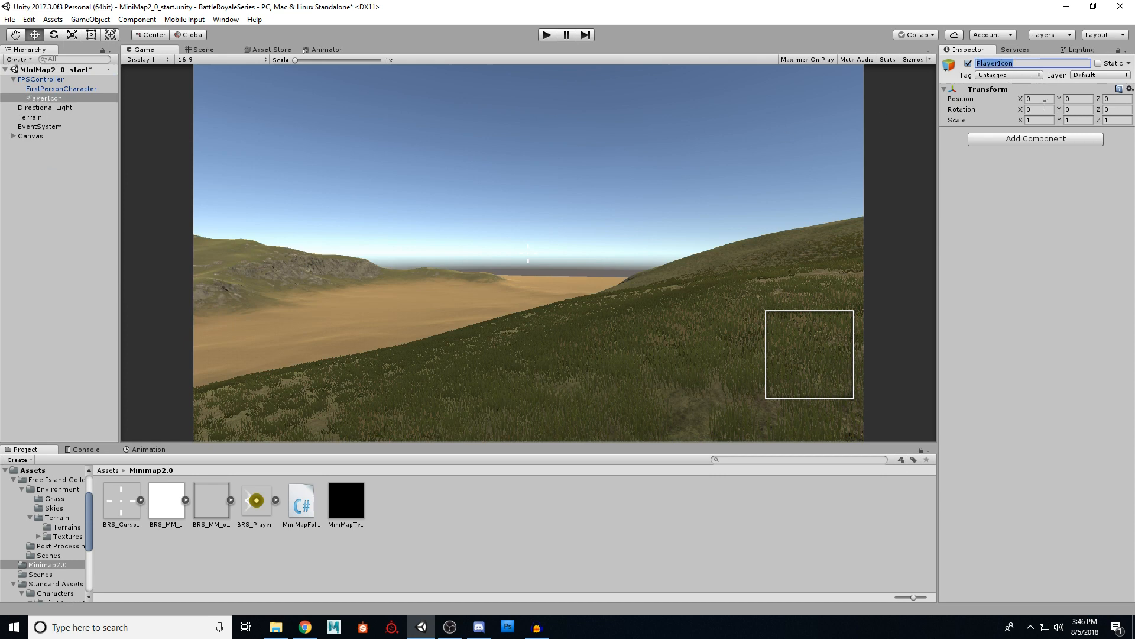
# - Put PlayerIcon on the MiniMap layer and set its Y position to 6
pyautogui.click(1101, 74)
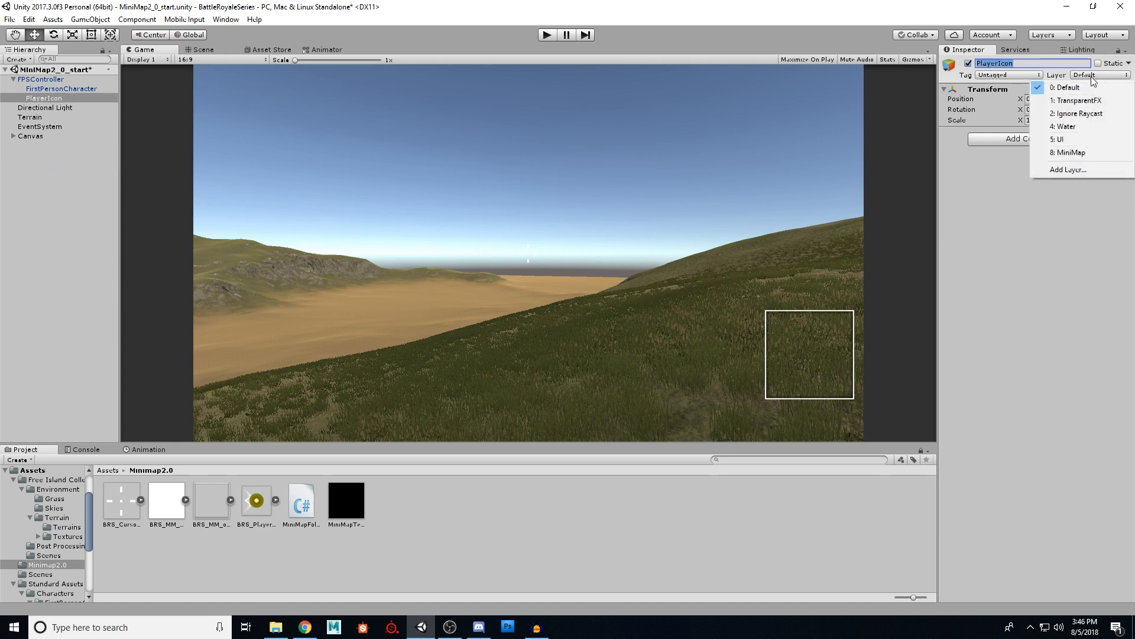
pyautogui.click(1069, 152)
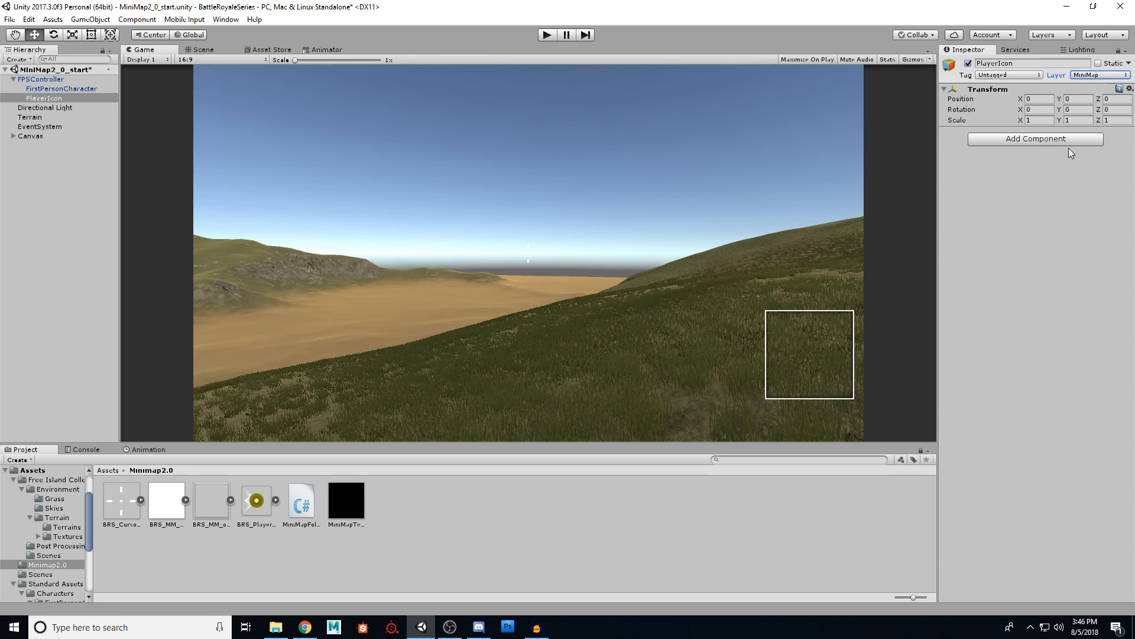
pyautogui.click(1074, 98)
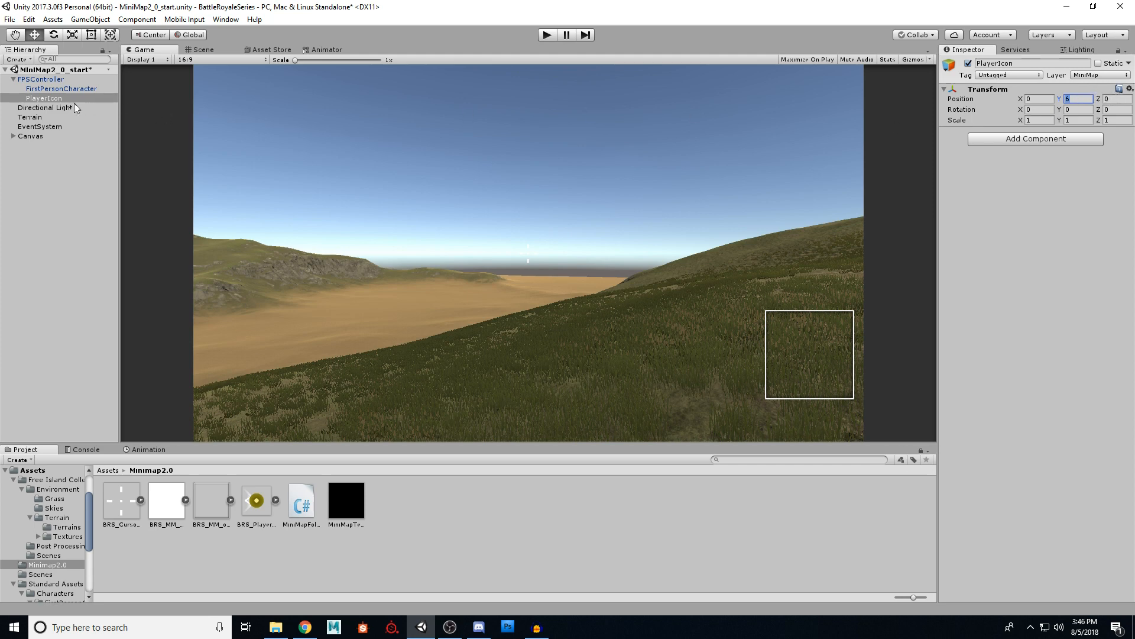
# - Add a 3D Plane as a child of PlayerIcon and rename it Icon in the Scene view
pyautogui.rightClick(54, 102)
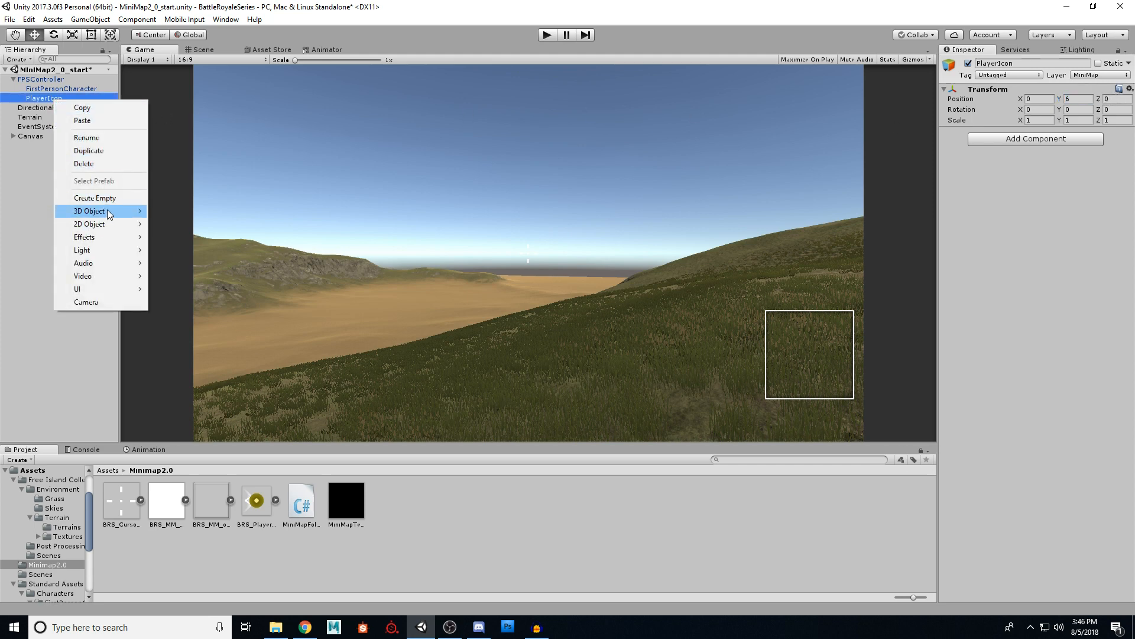
pyautogui.moveTo(109, 214)
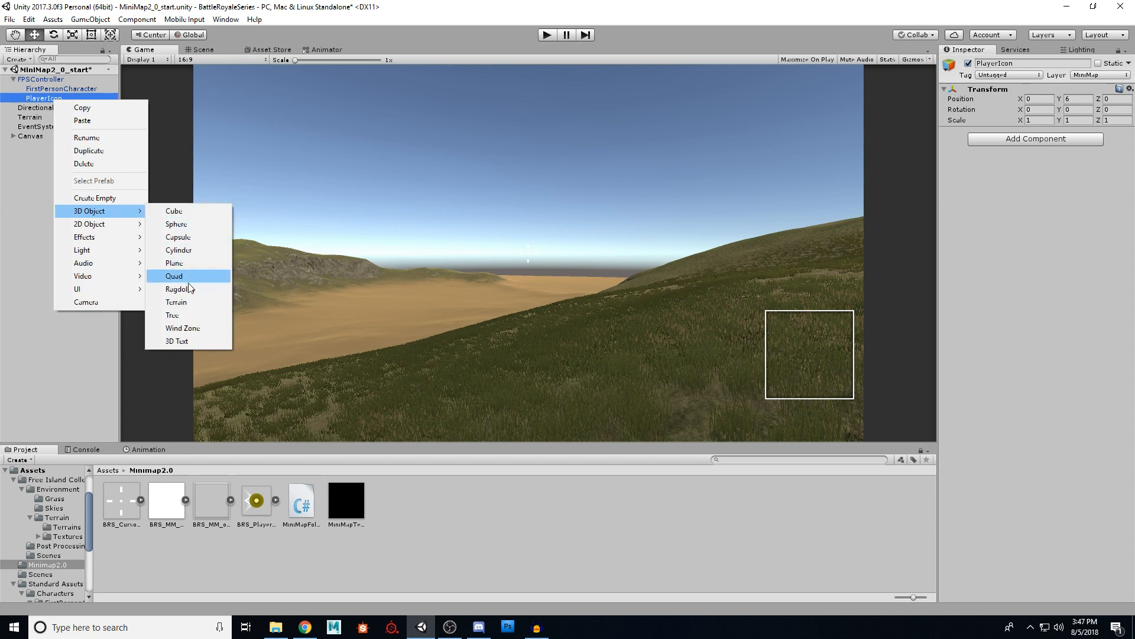
pyautogui.click(173, 263)
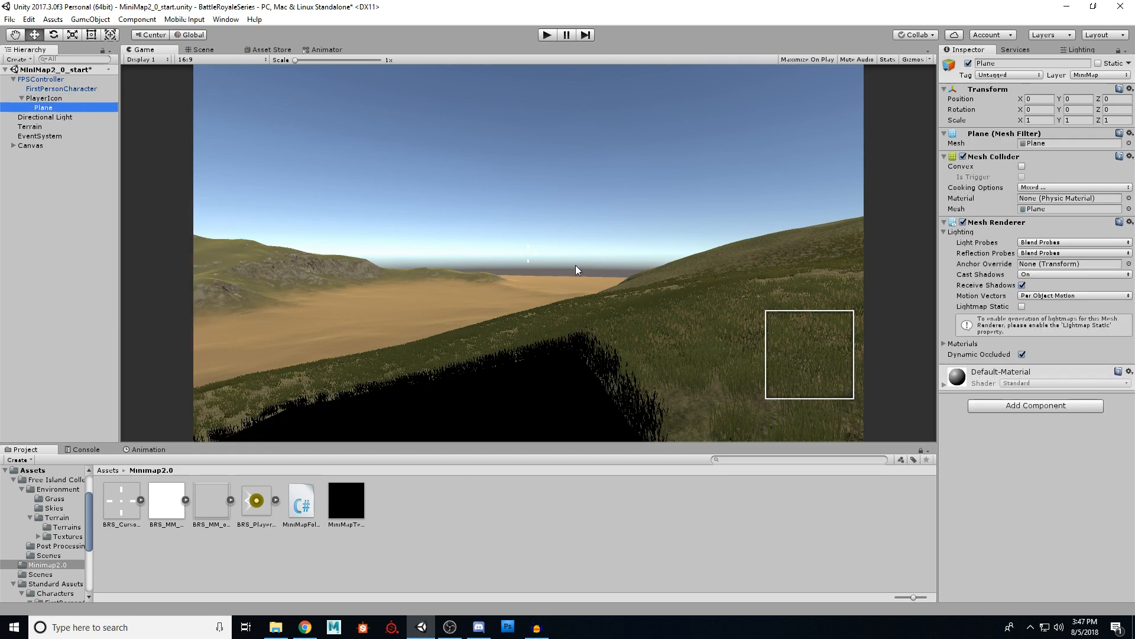
pyautogui.click(204, 50)
pyautogui.moveTo(590, 223); pyautogui.dragTo(556, 202, button='right')
pyautogui.click(1004, 63)
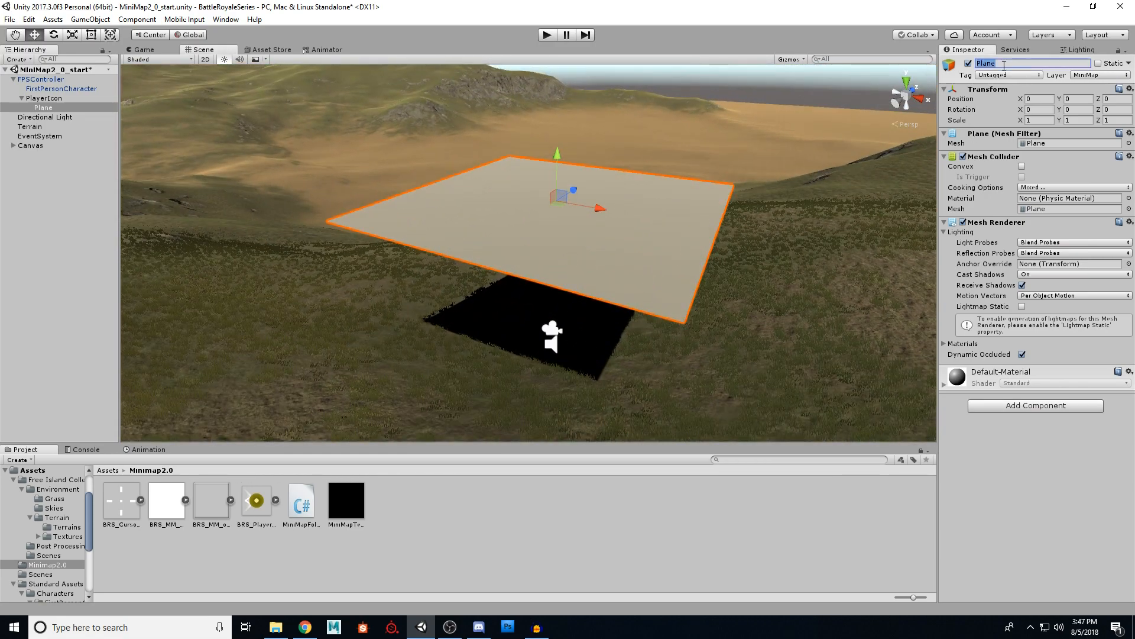
pyautogui.write('Icon')
# - Set the Icon plane's Y rotation to -90 and its scale to 1.5 on all three axes
pyautogui.click(1076, 109)
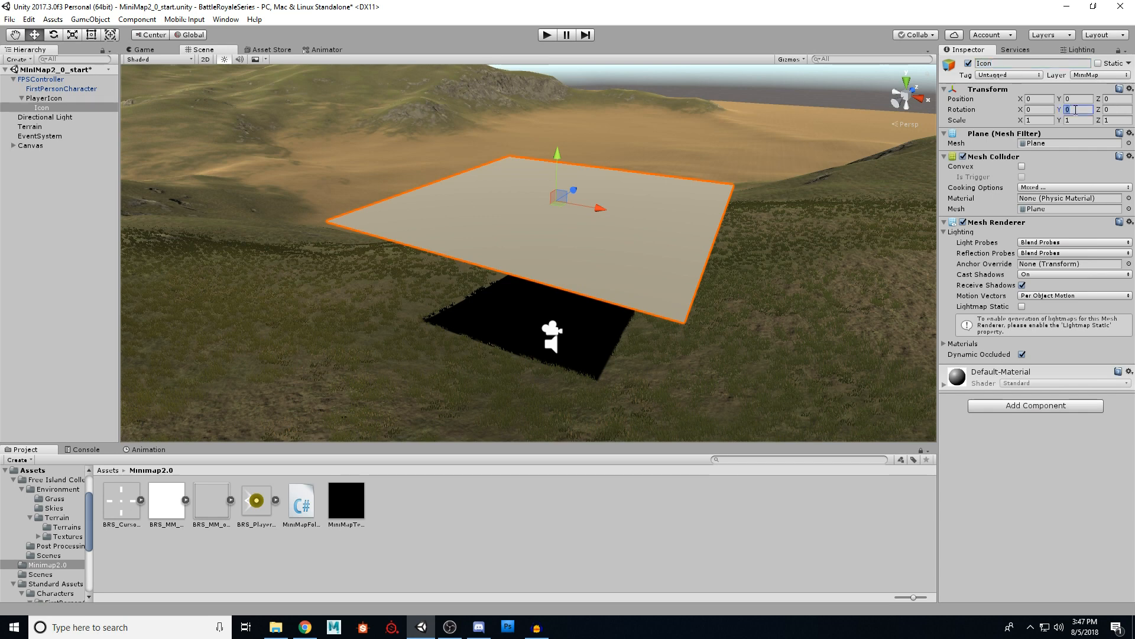
pyautogui.write('-90')
pyautogui.click(1036, 123)
pyautogui.write('1.5')
pyautogui.press('Tab')
pyautogui.write('1.5')
pyautogui.press('Tab')
pyautogui.write('1.5')
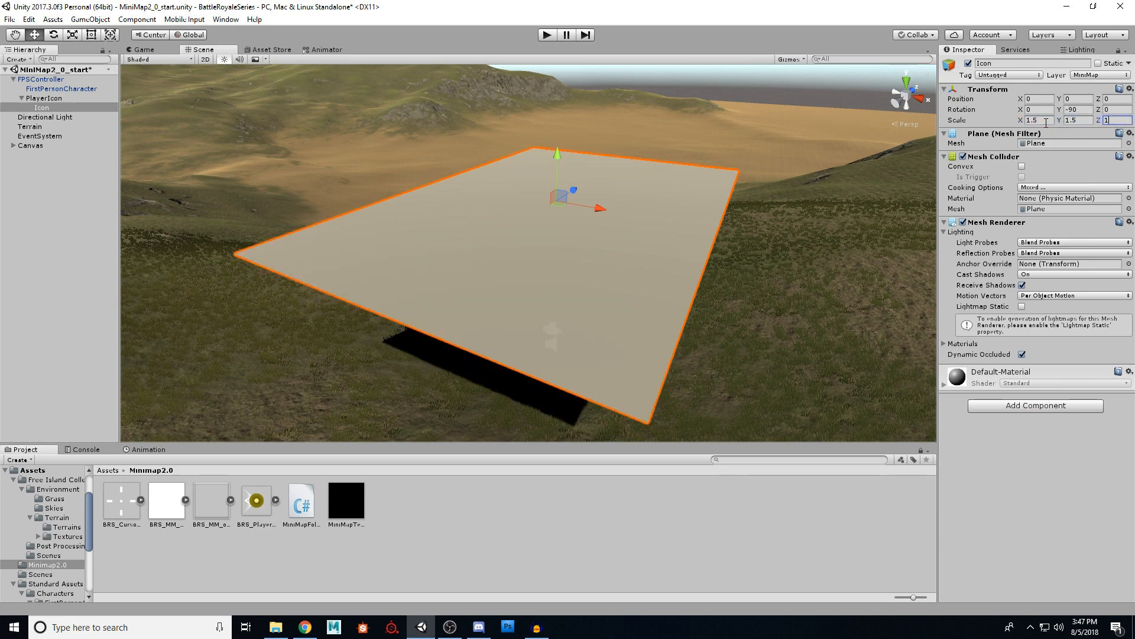
# - Set Cast Shadows to Off and disable Receive Shadows on the Icon plane's Mesh Renderer
pyautogui.keyDown('alt'); pyautogui.moveTo(663, 195); pyautogui.dragTo(637, 374); pyautogui.keyUp('alt')
pyautogui.scroll(-10, 638, 374)
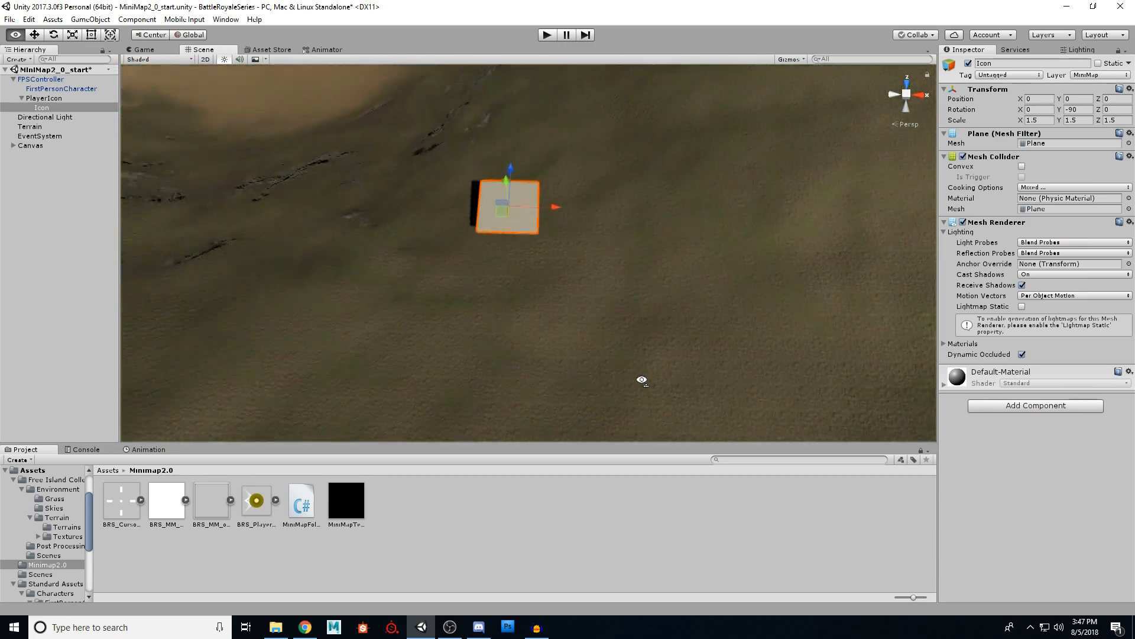
pyautogui.moveTo(642, 375); pyautogui.dragTo(614, 316, button='right')
pyautogui.press('w')
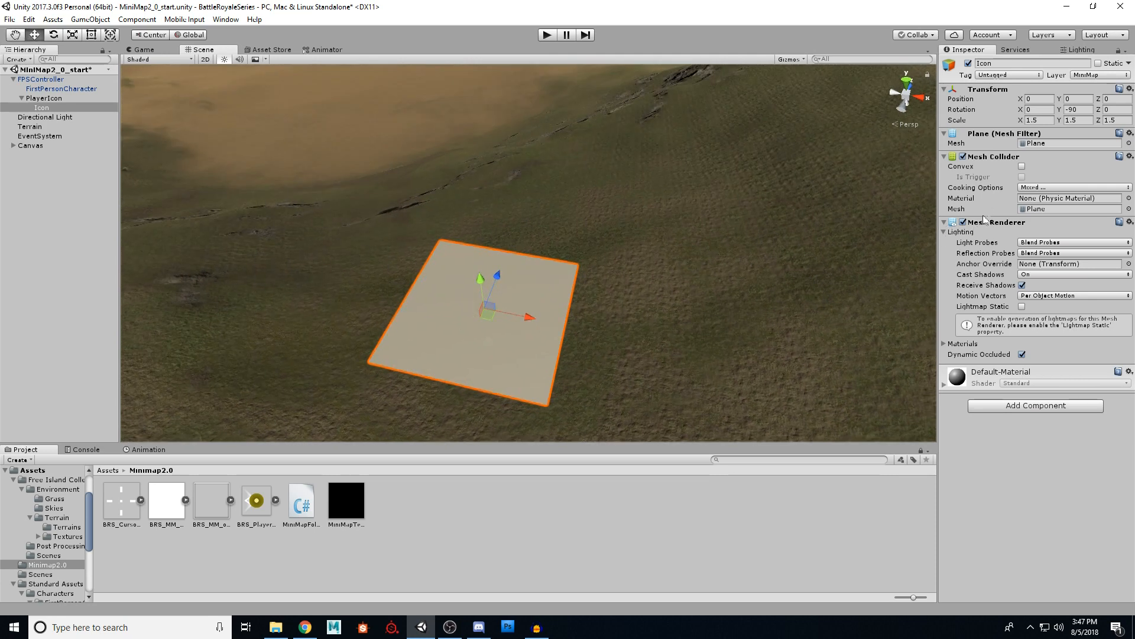
pyautogui.click(1040, 274)
pyautogui.click(1026, 287)
pyautogui.click(1022, 285)
# - Apply the BRS_PlayerIcon image from the Minimap2.0 folder to the Icon plane as its material
pyautogui.moveTo(754, 308); pyautogui.dragTo(751, 328, button='right')
pyautogui.moveTo(433, 268); pyautogui.dragTo(679, 517, button='right')
pyautogui.press('w')
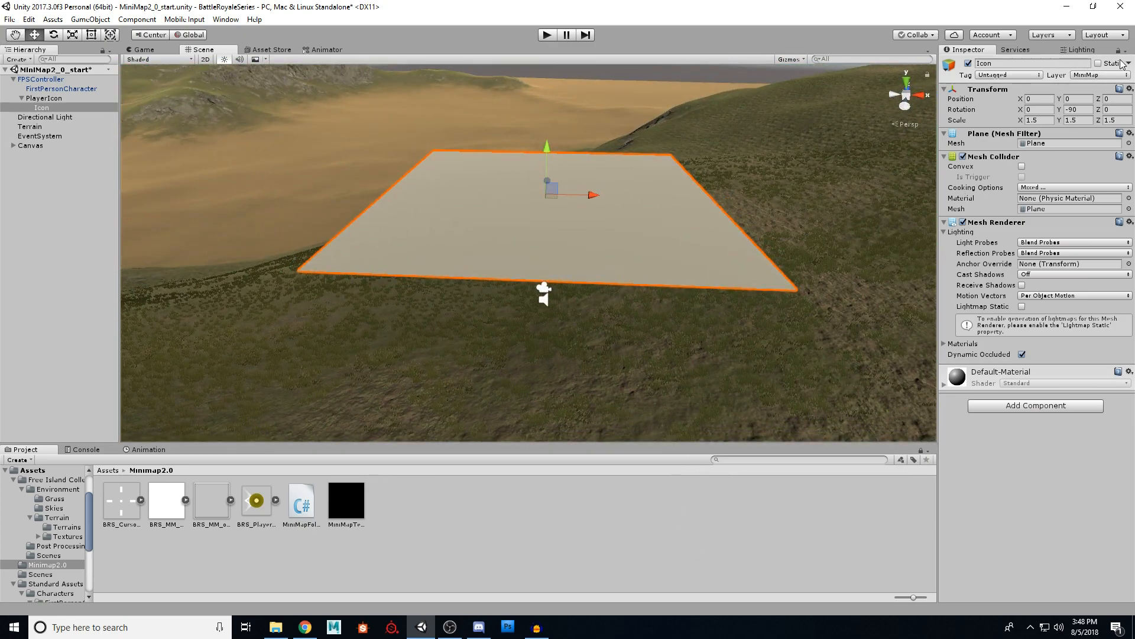
pyautogui.moveTo(636, 174); pyautogui.dragTo(626, 132, button='right')
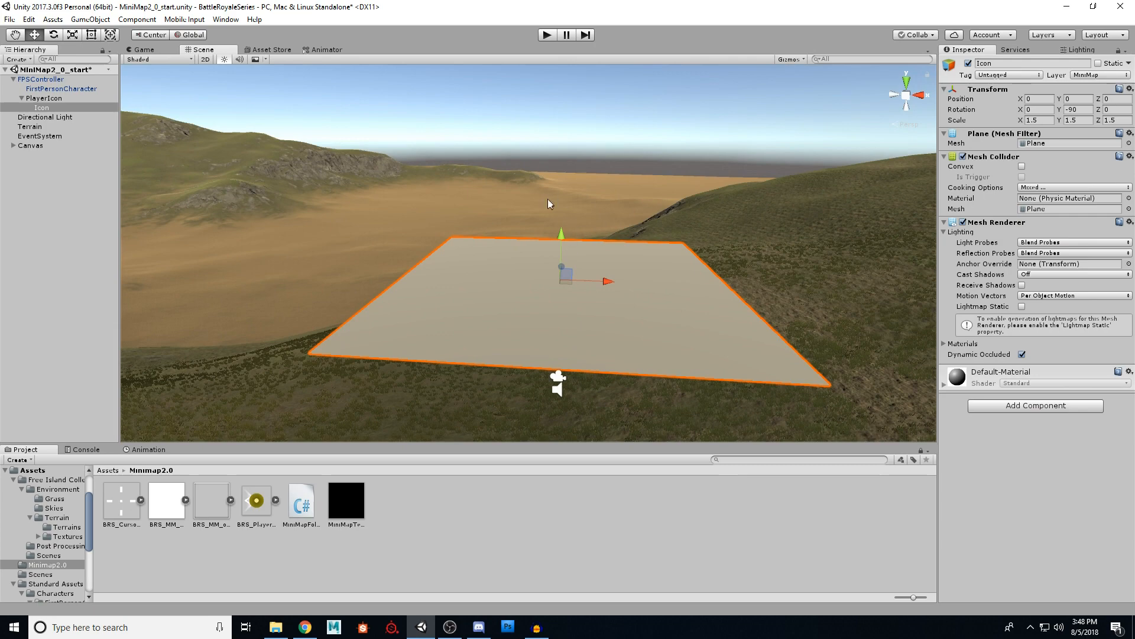
pyautogui.moveTo(541, 319); pyautogui.dragTo(574, 305, button='right')
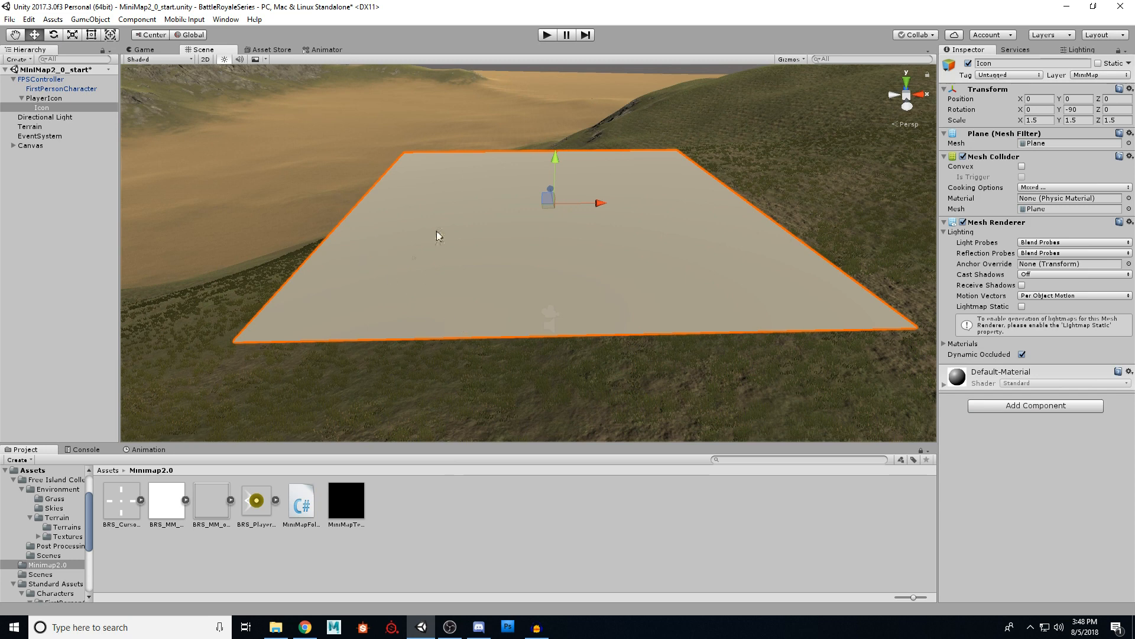
pyautogui.click(255, 503)
pyautogui.moveTo(255, 503); pyautogui.dragTo(1038, 463)
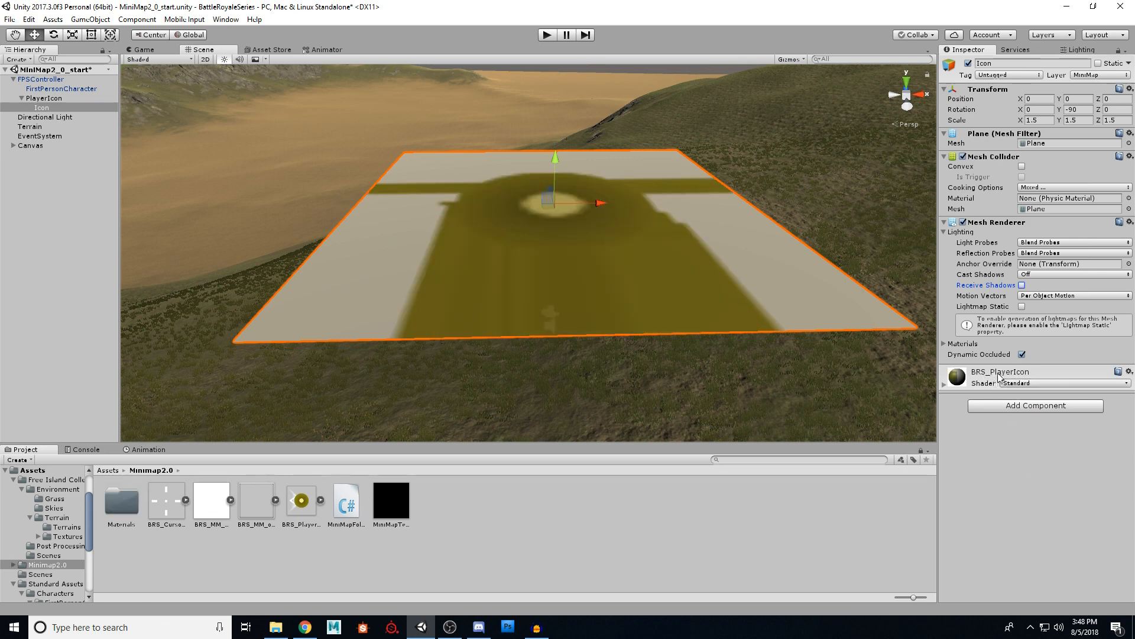
# - Expand the BRS_PlayerIcon material's settings and change its rendering mode to Cutout
pyautogui.click(945, 385)
pyautogui.keyDown('alt'); pyautogui.moveTo(437, 201); pyautogui.dragTo(538, 323); pyautogui.keyUp('alt')
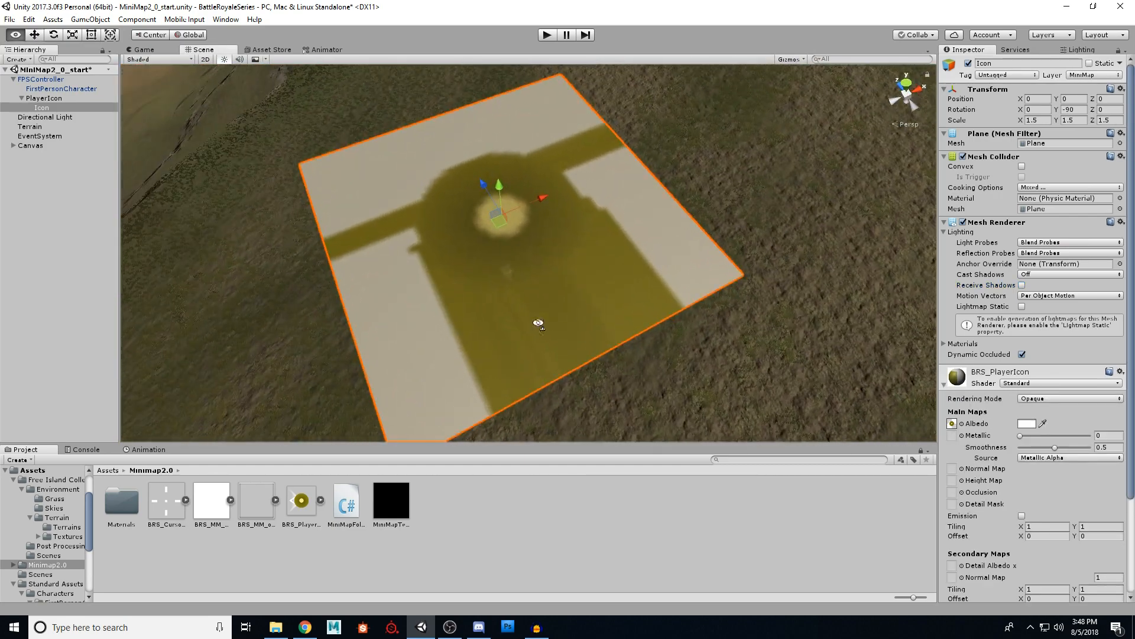
pyautogui.click(1038, 400)
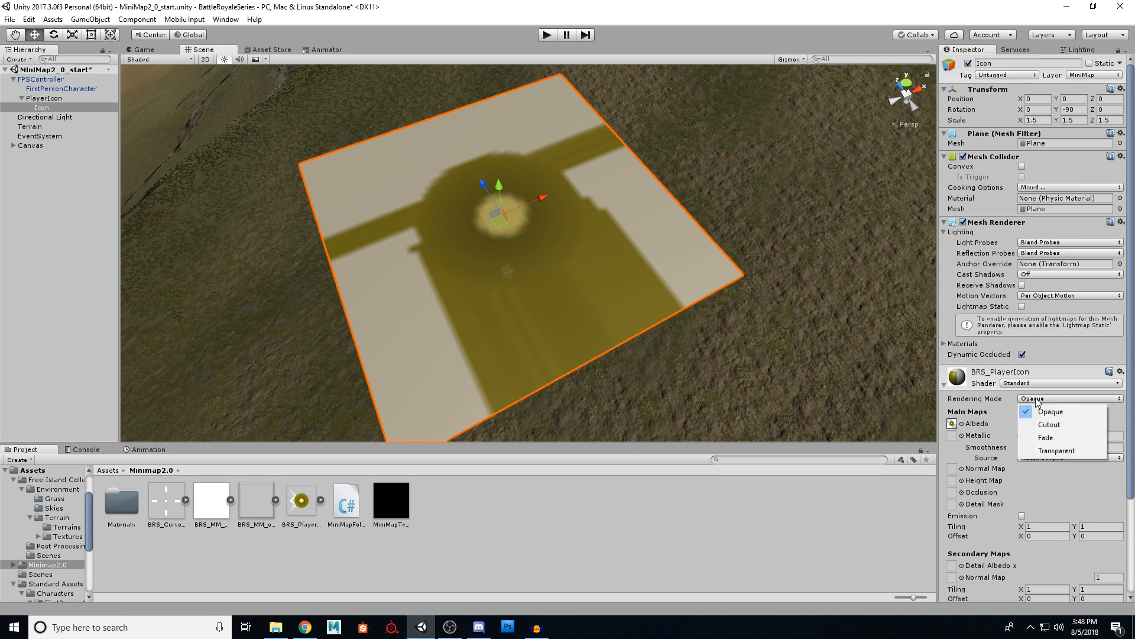
pyautogui.click(1041, 425)
# - Set the BRS_PlayerIcon material's Alpha Cutoff to 0.05 and its Smoothness to 0
pyautogui.keyDown('alt'); pyautogui.moveTo(659, 317); pyautogui.dragTo(461, 290); pyautogui.keyUp('alt')
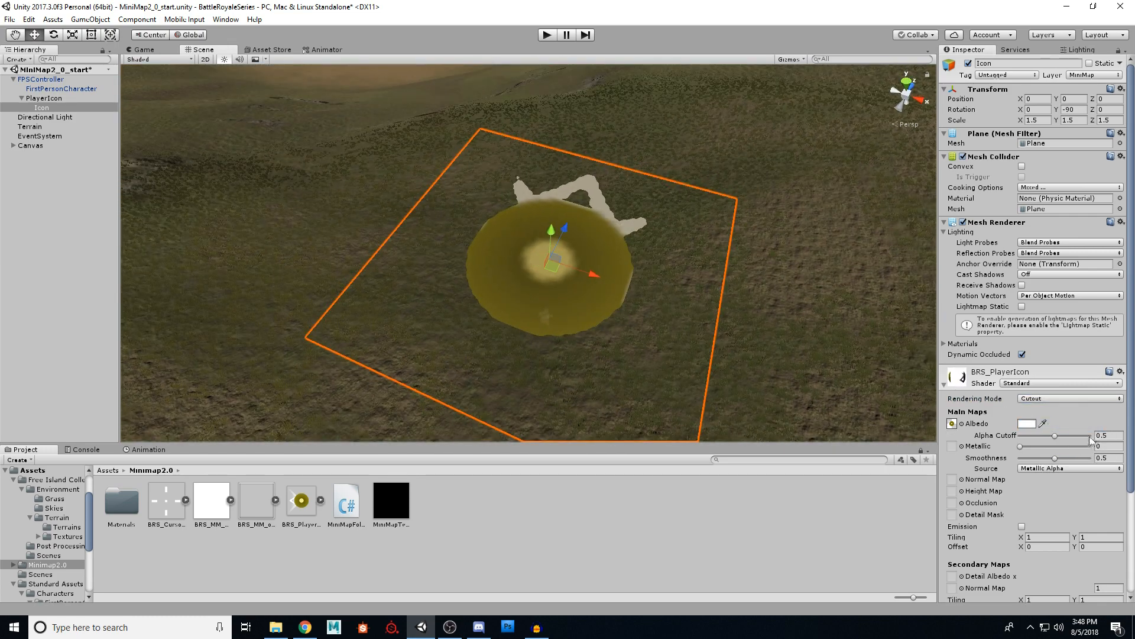
pyautogui.click(1113, 435)
pyautogui.write('0.05')
pyautogui.press('Return')
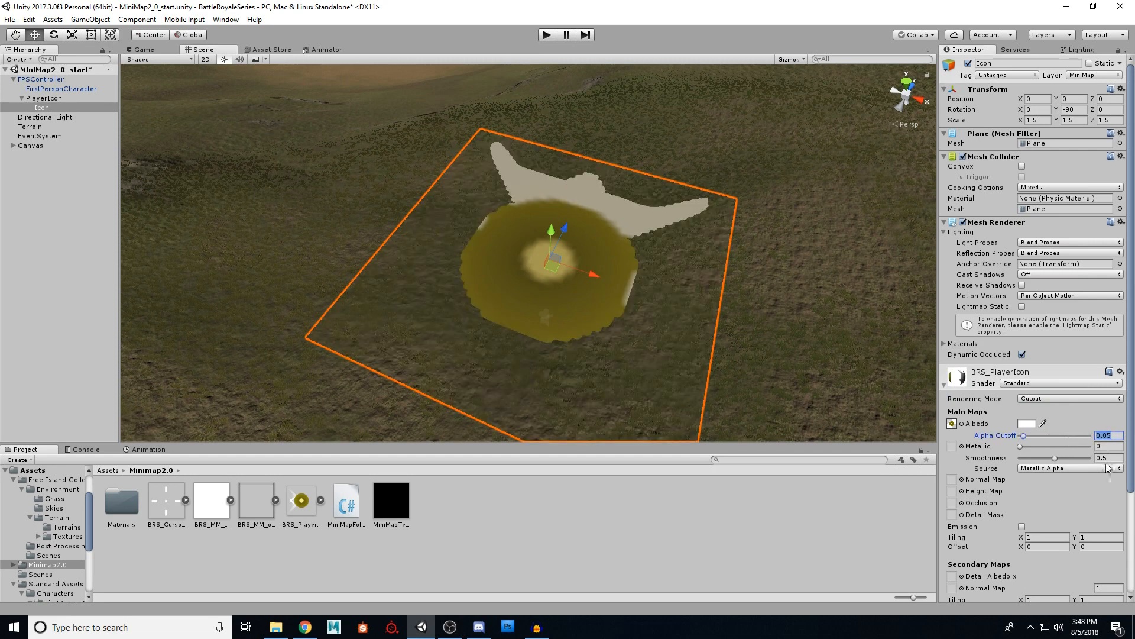
pyautogui.moveTo(1056, 461); pyautogui.dragTo(975, 466)
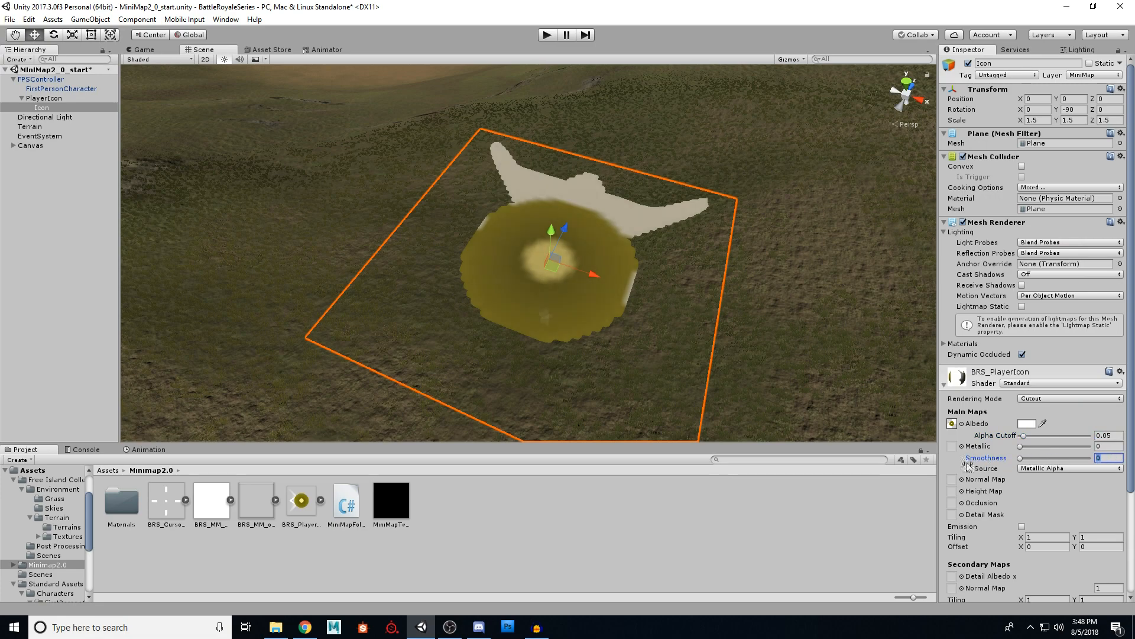
# - Examine the player icon over the terrain from above and at an angle, and review the PlayerIcon and Icon object settings
pyautogui.keyDown('alt'); pyautogui.moveTo(531, 272); pyautogui.dragTo(629, 442); pyautogui.keyUp('alt')
pyautogui.keyDown('alt'); pyautogui.scroll(-10, 629, 442); pyautogui.keyUp('alt')
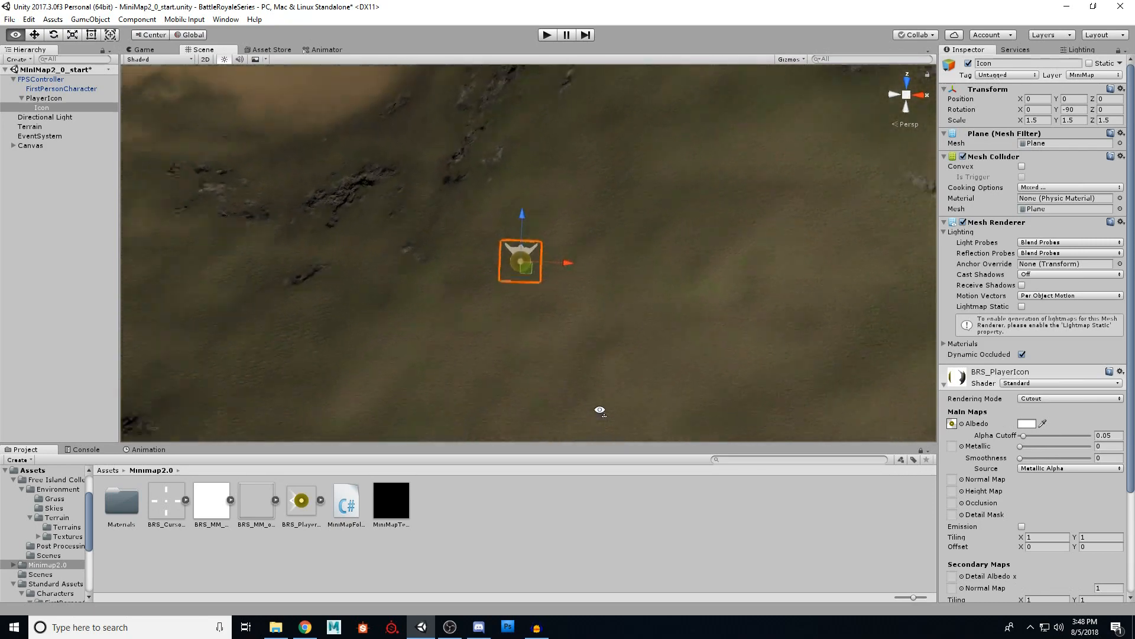
pyautogui.keyDown('alt'); pyautogui.moveTo(608, 410); pyautogui.dragTo(605, 394); pyautogui.keyUp('alt')
pyautogui.moveTo(536, 326); pyautogui.dragTo(575, 220, button='right')
pyautogui.press('w')
pyautogui.press('a')
pyautogui.press('w')
pyautogui.press('d')
pyautogui.press('w')
pyautogui.press('d')
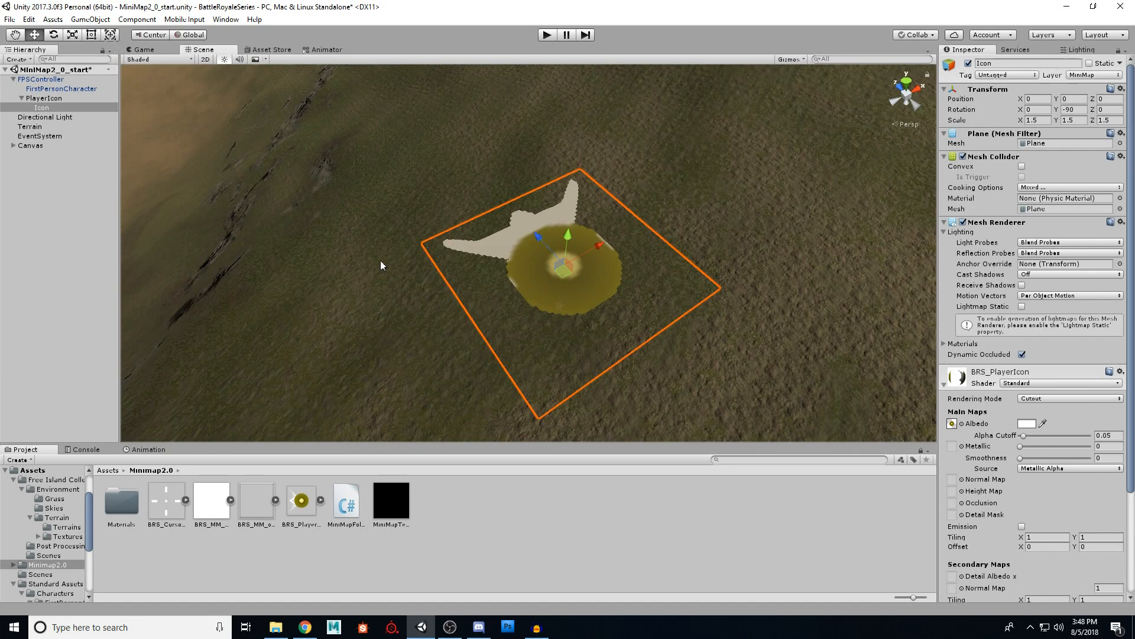
pyautogui.click(37, 99)
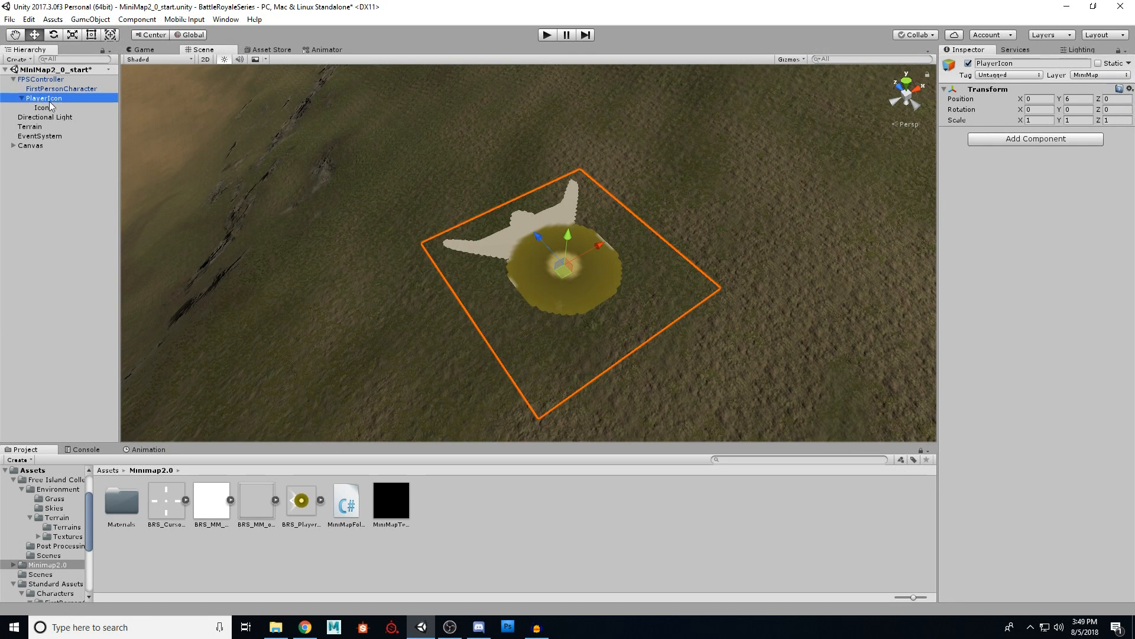
pyautogui.click(42, 108)
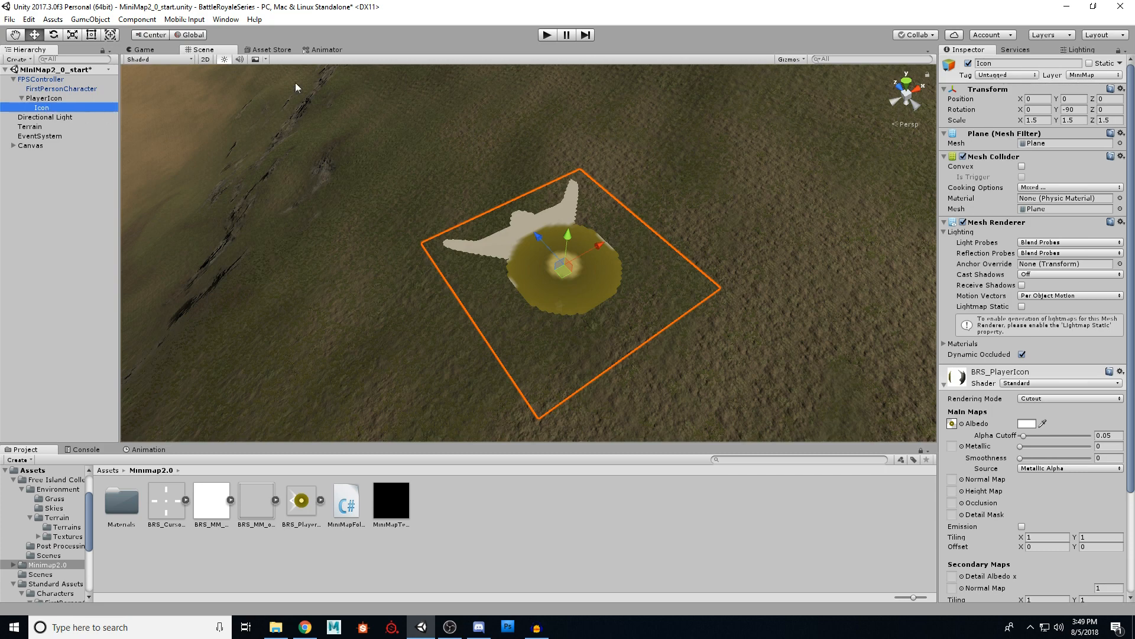
# - Create a camera under the Icon object and name it MiniMap Camera
pyautogui.click(22, 98)
pyautogui.click(13, 80)
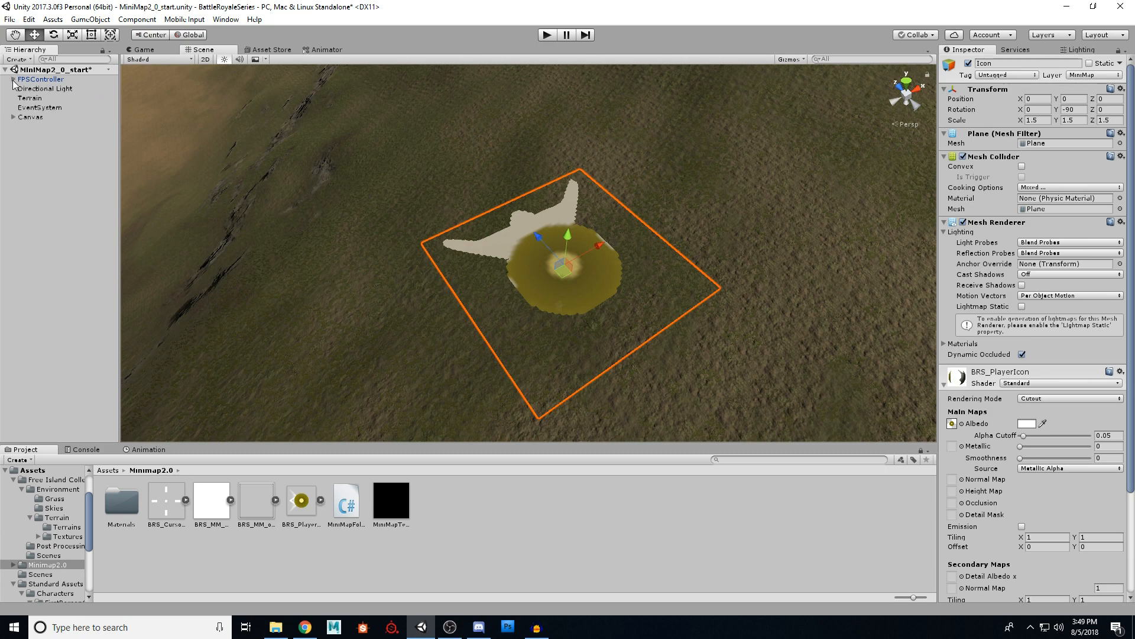
pyautogui.keyDown('alt'); pyautogui.moveTo(471, 270); pyautogui.dragTo(535, 247); pyautogui.keyUp('alt')
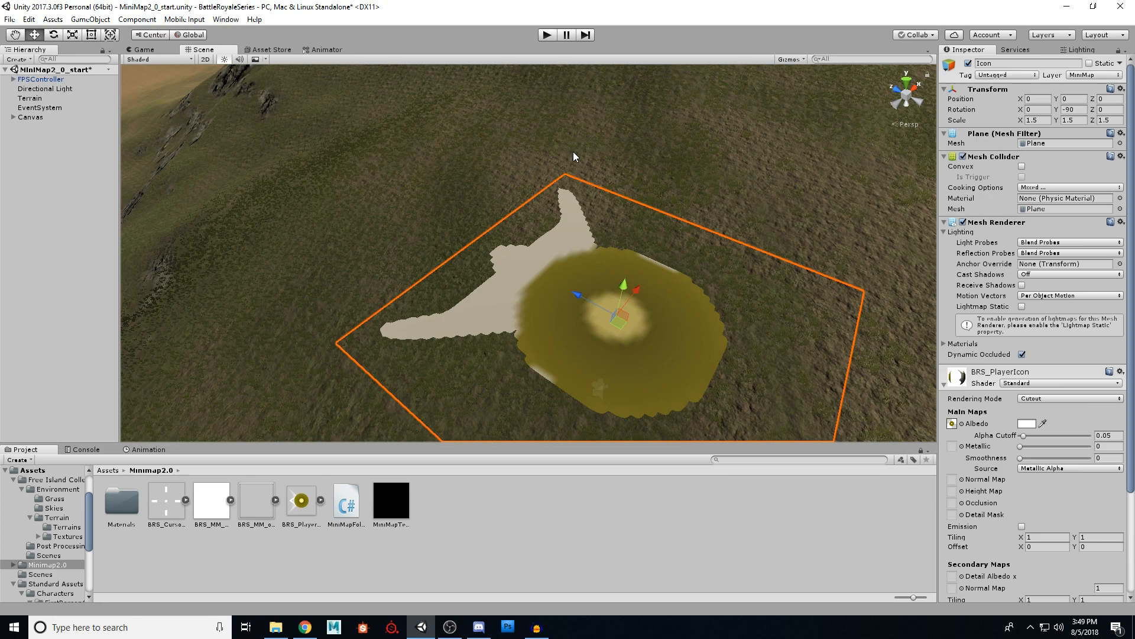
pyautogui.moveTo(565, 197); pyautogui.dragTo(414, 225, button='right')
pyautogui.press('d')
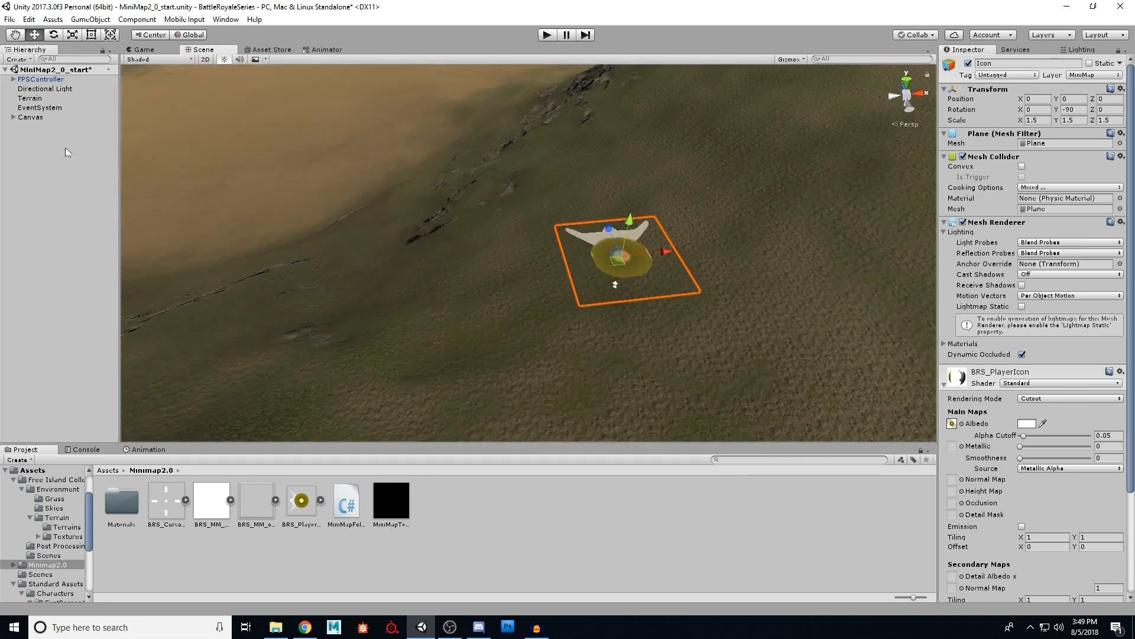
pyautogui.rightClick(34, 147)
pyautogui.click(66, 348)
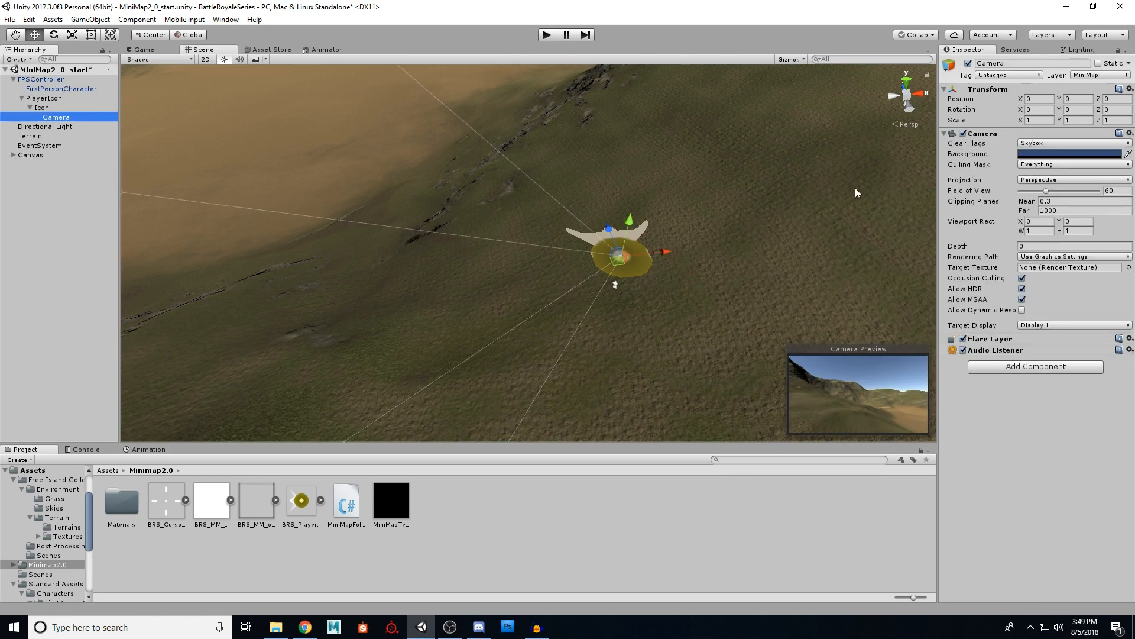
pyautogui.click(1011, 64)
pyautogui.write('Mini')
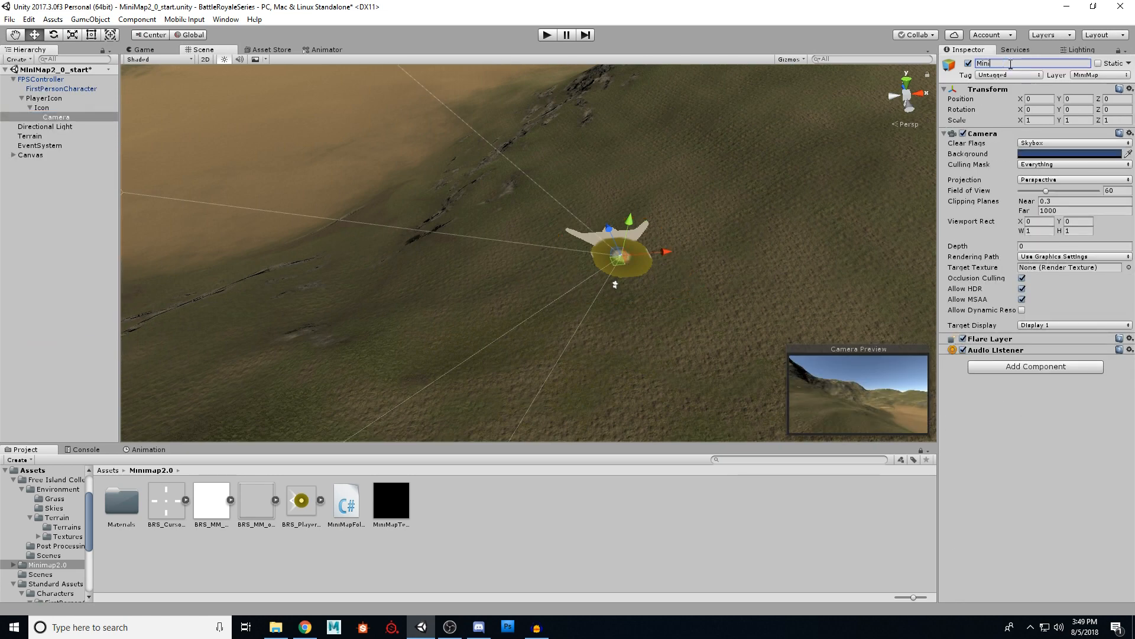
pyautogui.write('Map Camera')
pyautogui.press('Return')
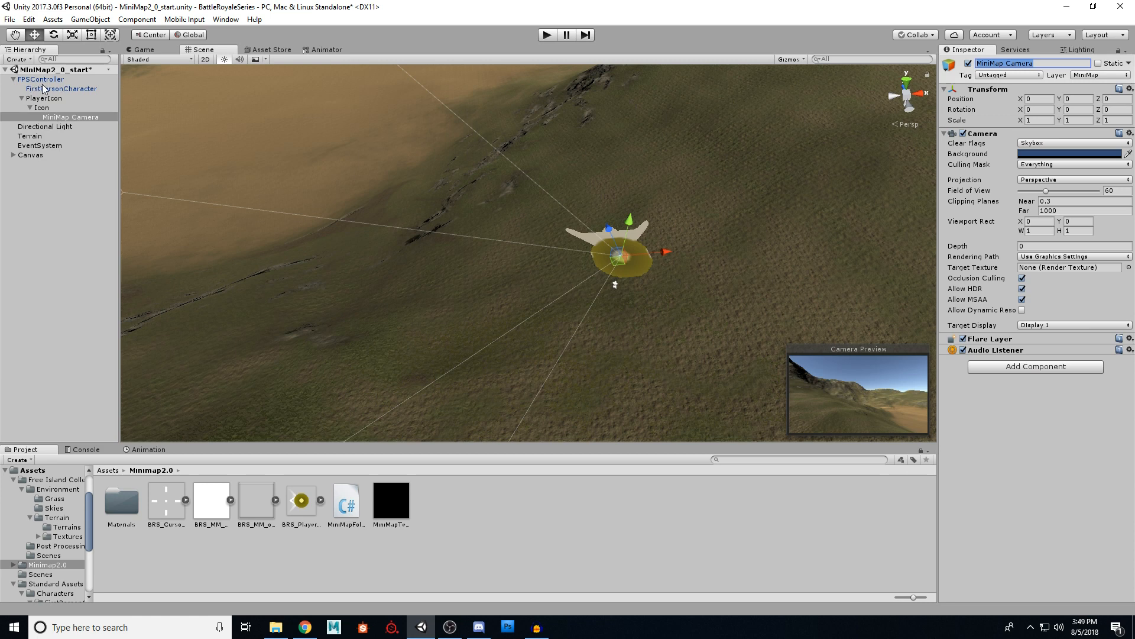
# - Reparent the MiniMap Camera directly under FPSController and set its scale to 1 on all axes
pyautogui.moveTo(71, 117); pyautogui.dragTo(53, 98)
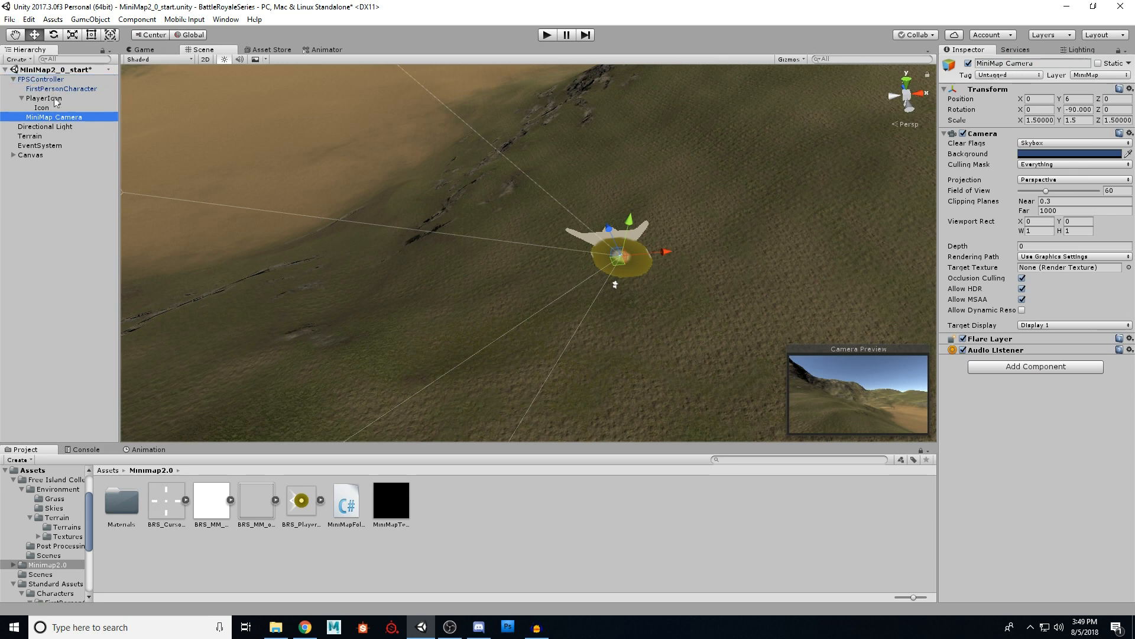
pyautogui.click(1044, 120)
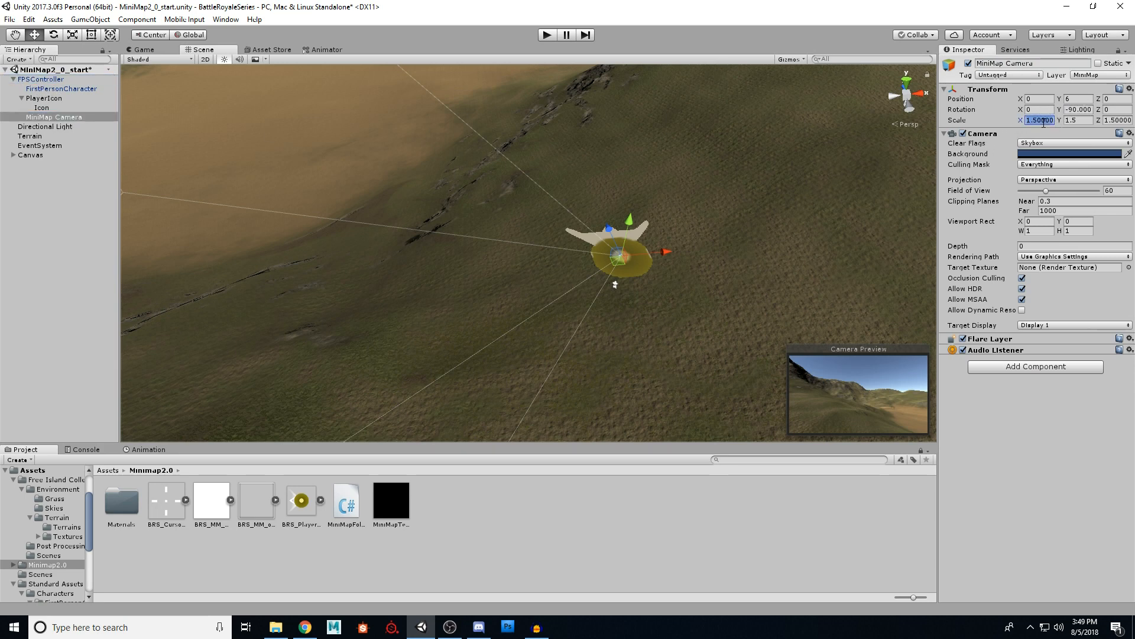
pyautogui.write('1')
pyautogui.press('Tab')
pyautogui.write('1')
pyautogui.press('Tab')
pyautogui.write('1')
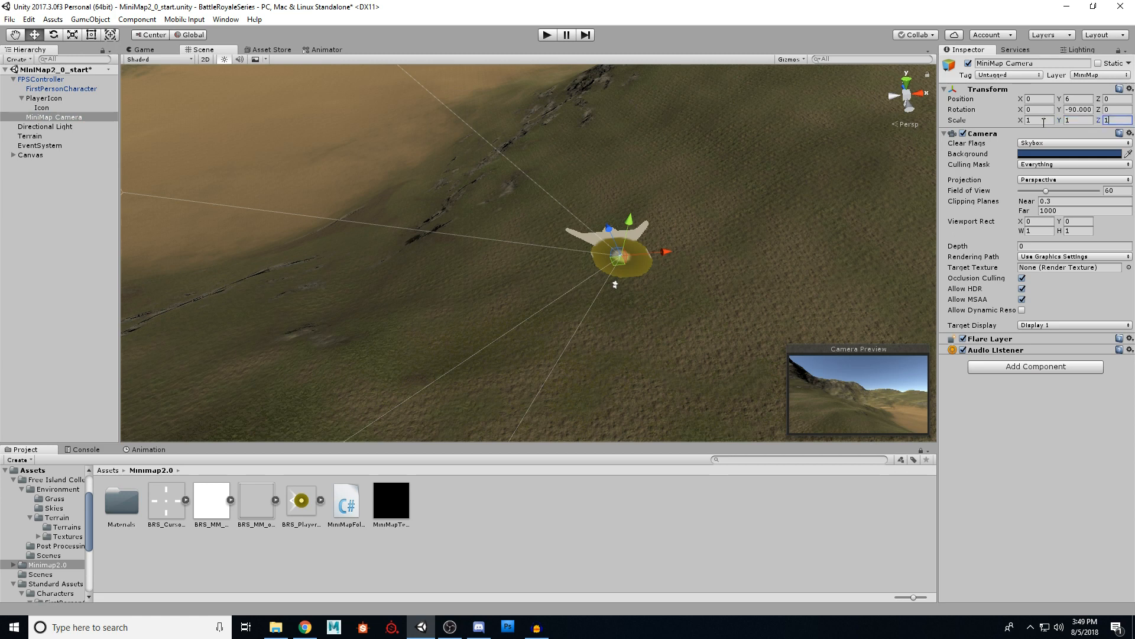
# - Set the MiniMap Camera's Y position and Y rotation to 0
pyautogui.click(1076, 99)
pyautogui.write('0')
pyautogui.press('Tab')
pyautogui.press('Tab')
pyautogui.press('Tab')
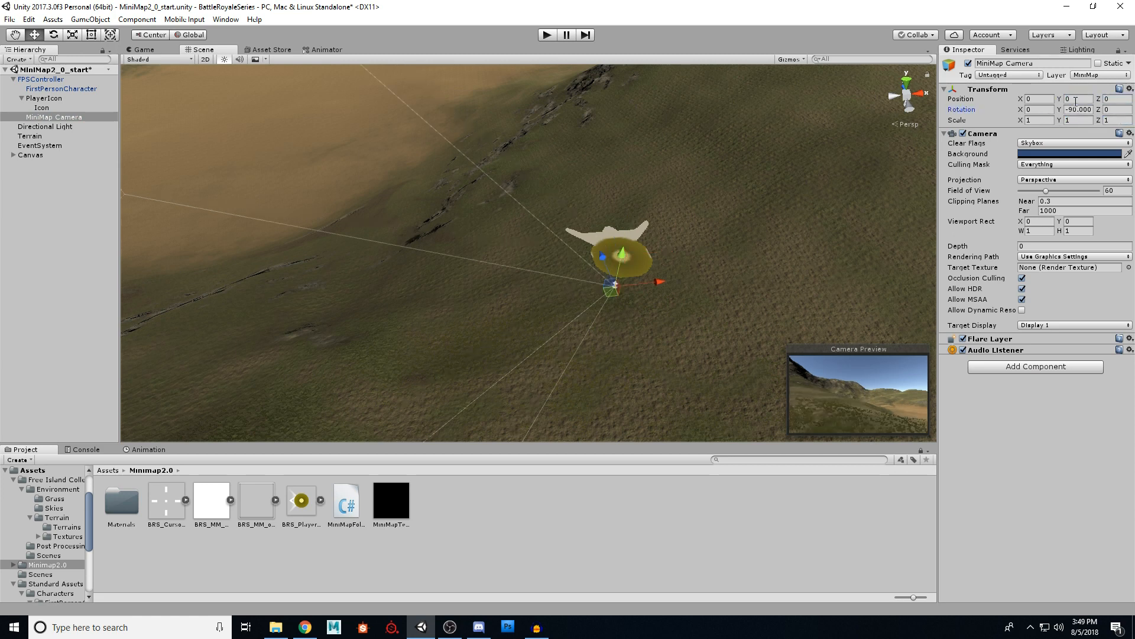
pyautogui.write('0')
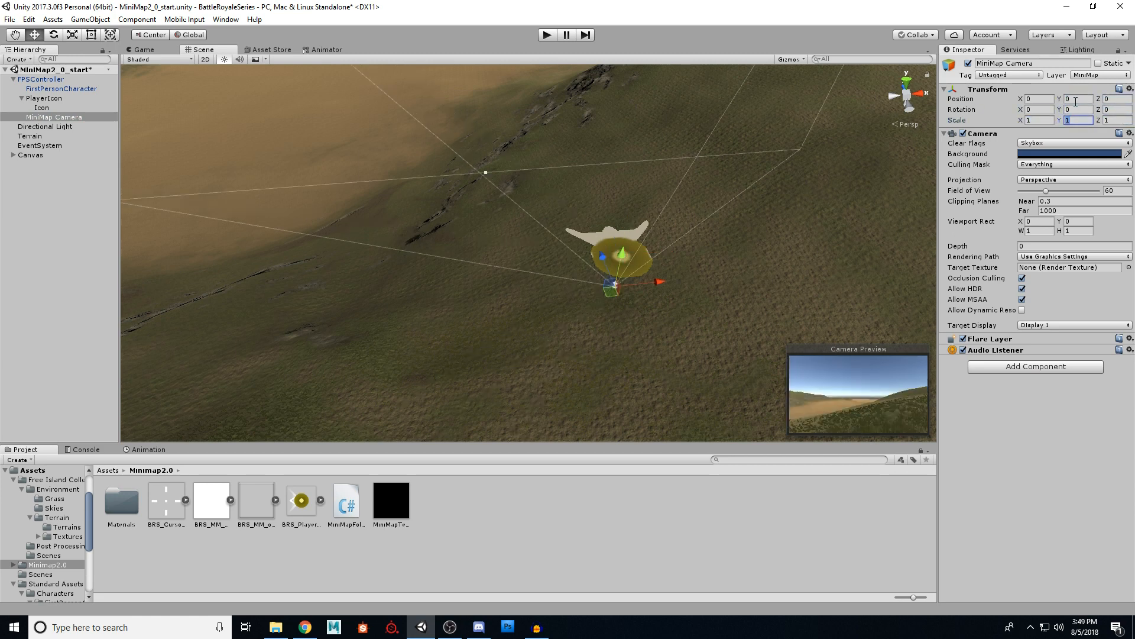
# - Move the MiniMap Camera out of FPSController to the scene's root level and collapse the FPSController hierarchy
pyautogui.moveTo(463, 278); pyautogui.dragTo(593, 249, button='right')
pyautogui.moveTo(39, 120); pyautogui.dragTo(37, 166)
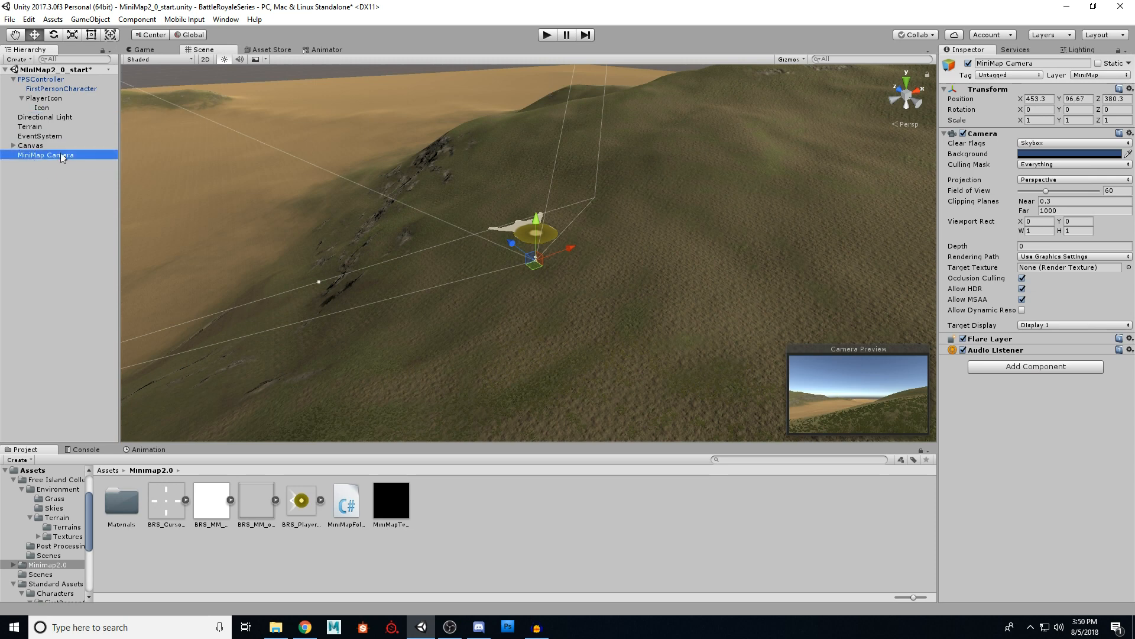
pyautogui.click(13, 78)
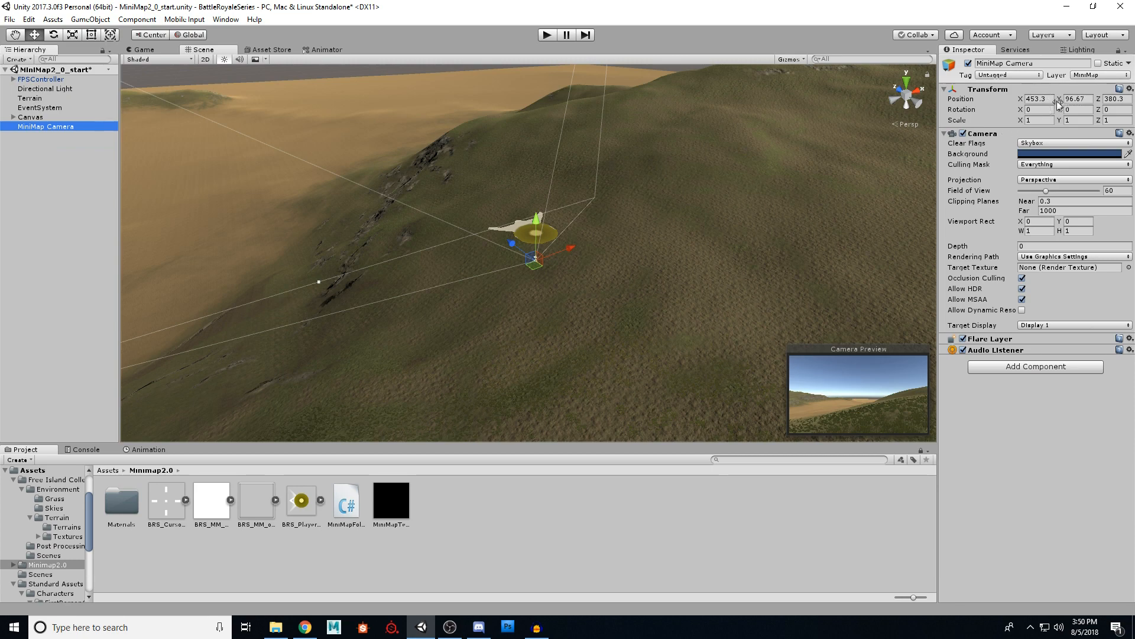
# - Raise the MiniMap Camera by setting its Y position to 1100
pyautogui.moveTo(571, 259)
pyautogui.mouseDown(button='right')
pyautogui.moveTo(563, 274)
pyautogui.moveTo(580, 271)
pyautogui.moveTo(578, 260)
pyautogui.mouseUp(button='right')
pyautogui.press('w')
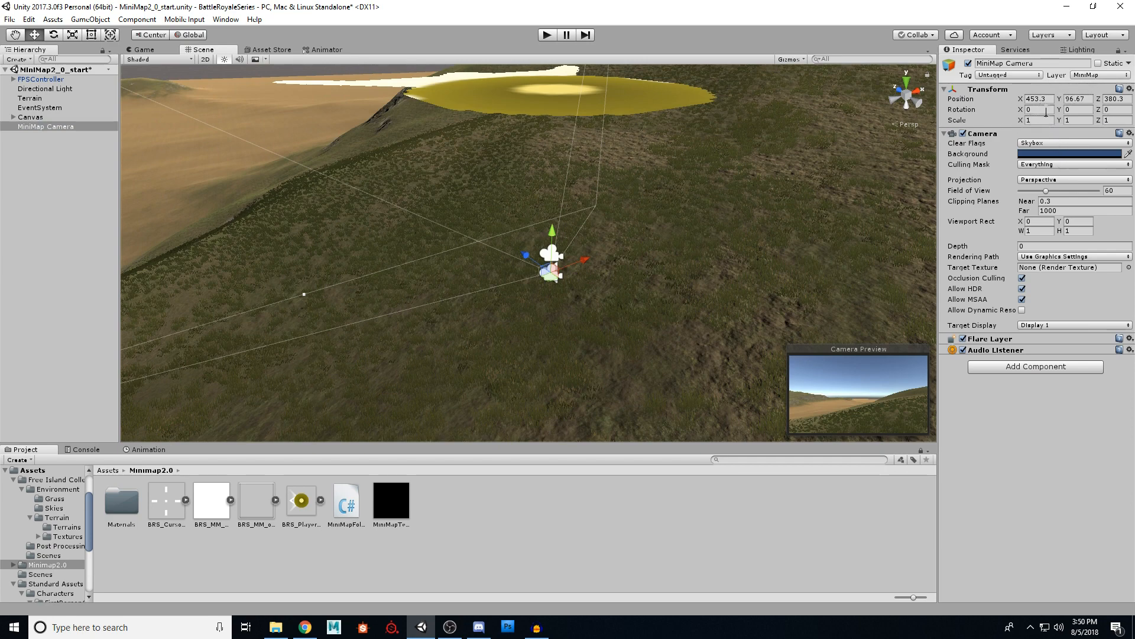
pyautogui.click(1088, 99)
pyautogui.write('1100')
pyautogui.press('Return')
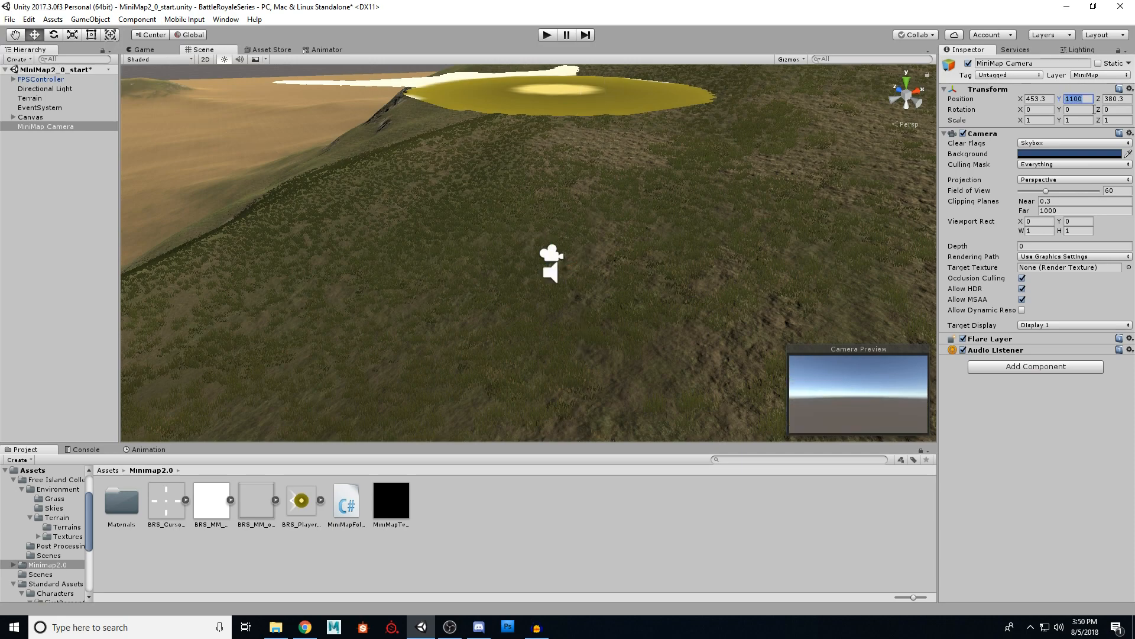
# - Remove the Flare Layer and Audio Listener components from the MiniMap Camera
pyautogui.moveTo(561, 213); pyautogui.dragTo(530, 180, button='right')
pyautogui.press('s')
pyautogui.moveTo(626, 221); pyautogui.dragTo(616, 177, button='right')
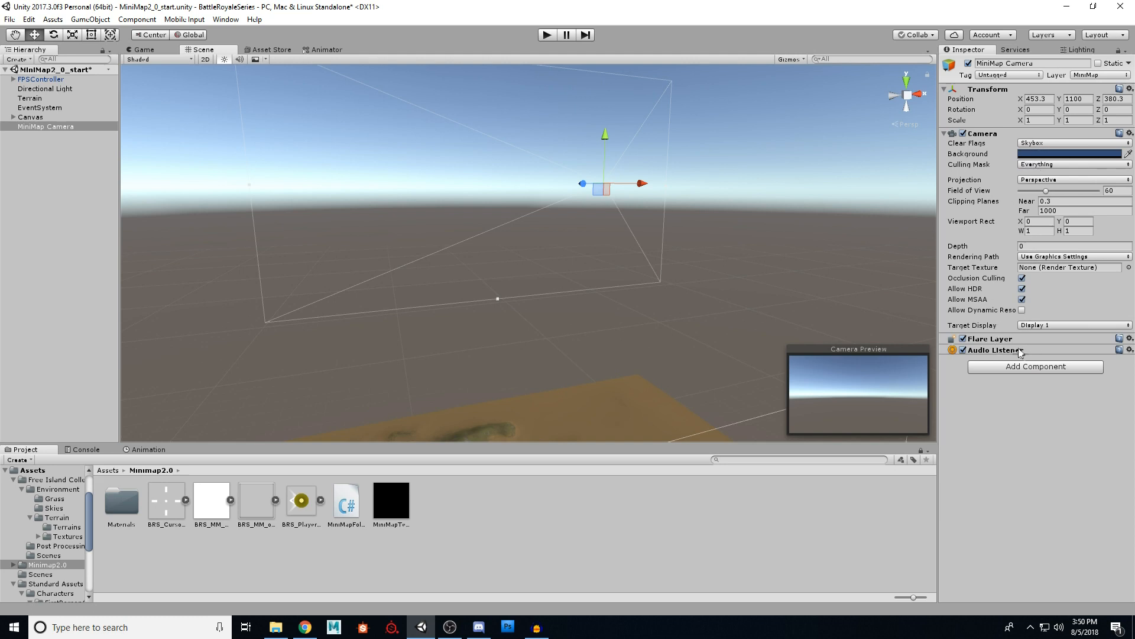
pyautogui.click(1130, 341)
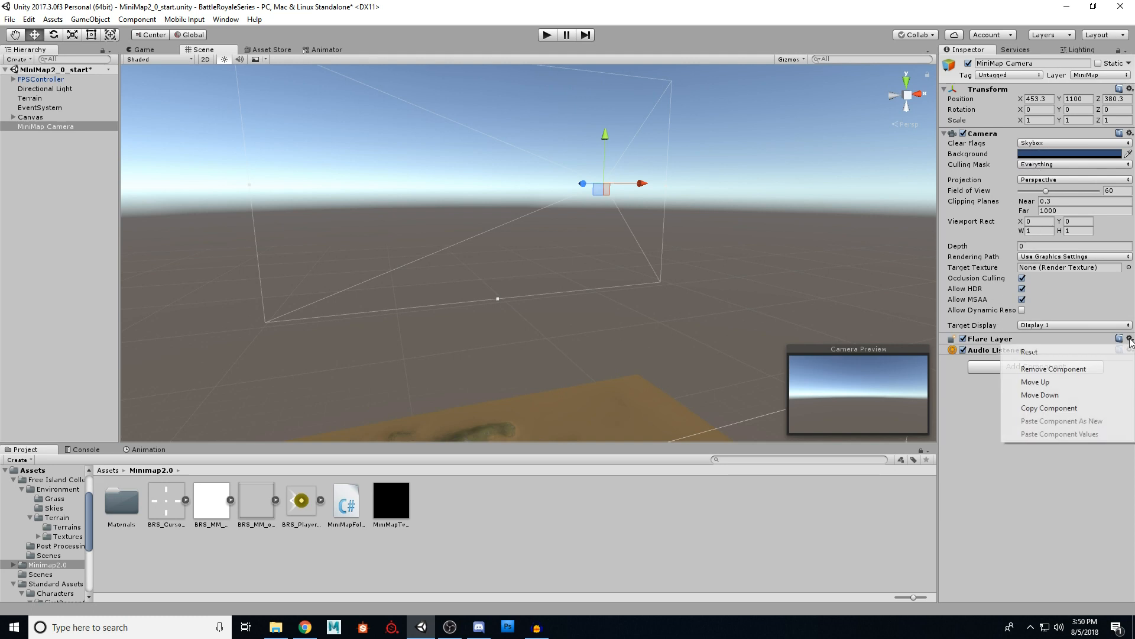
pyautogui.click(1059, 369)
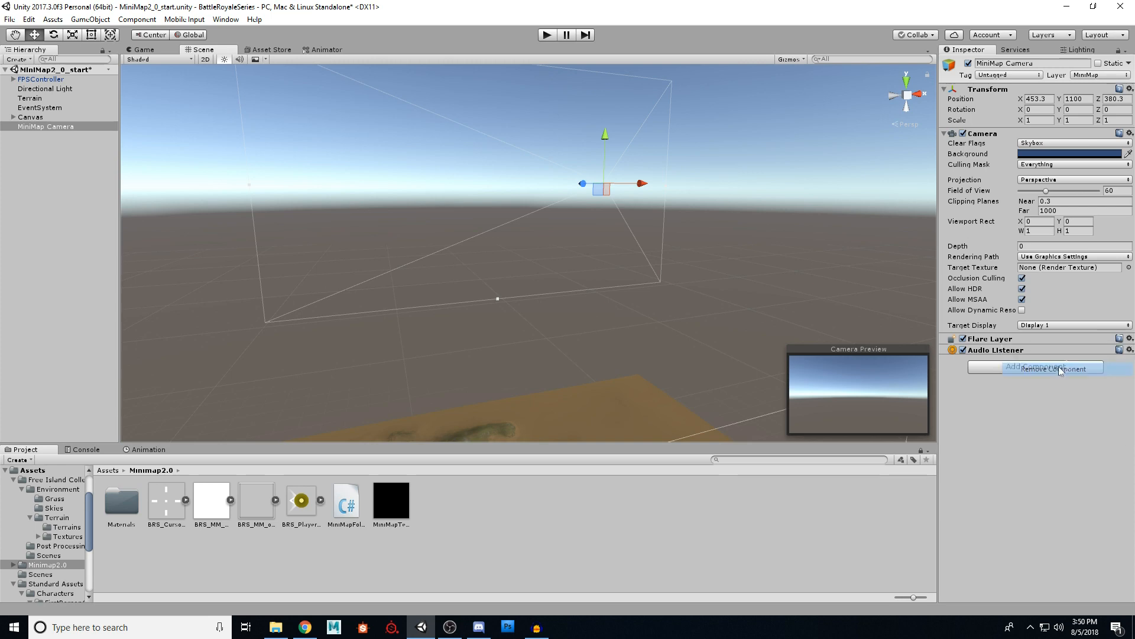
pyautogui.click(1130, 338)
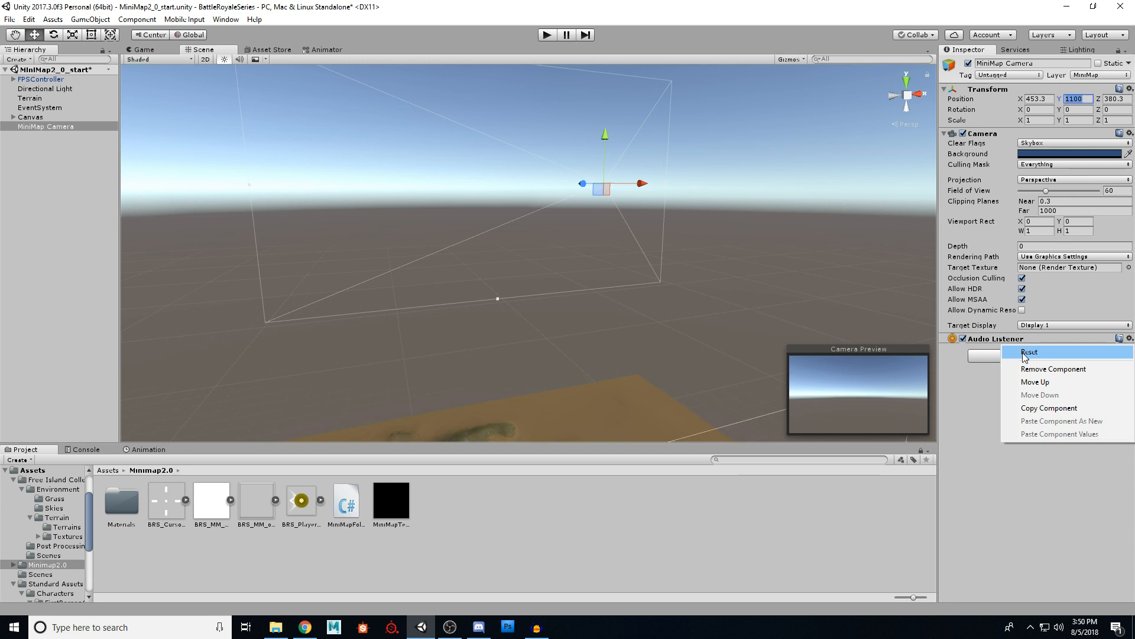
pyautogui.click(1032, 369)
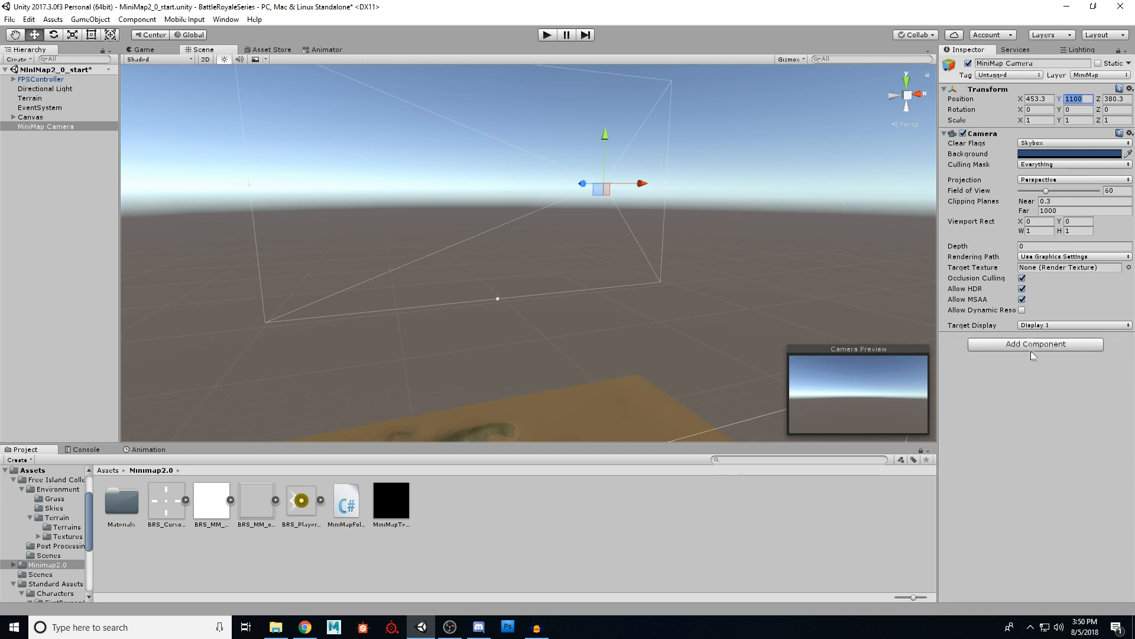
# - Set the MiniMap Camera's Clear Flags to Solid Color and its background to black with zero alpha
pyautogui.click(1035, 144)
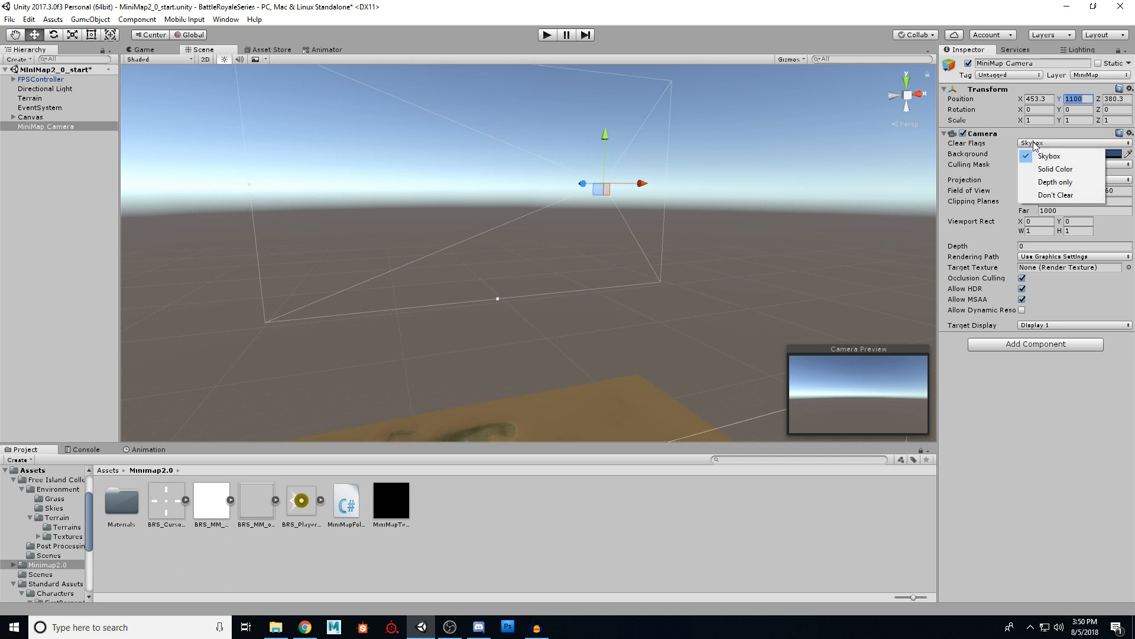
pyautogui.click(1053, 169)
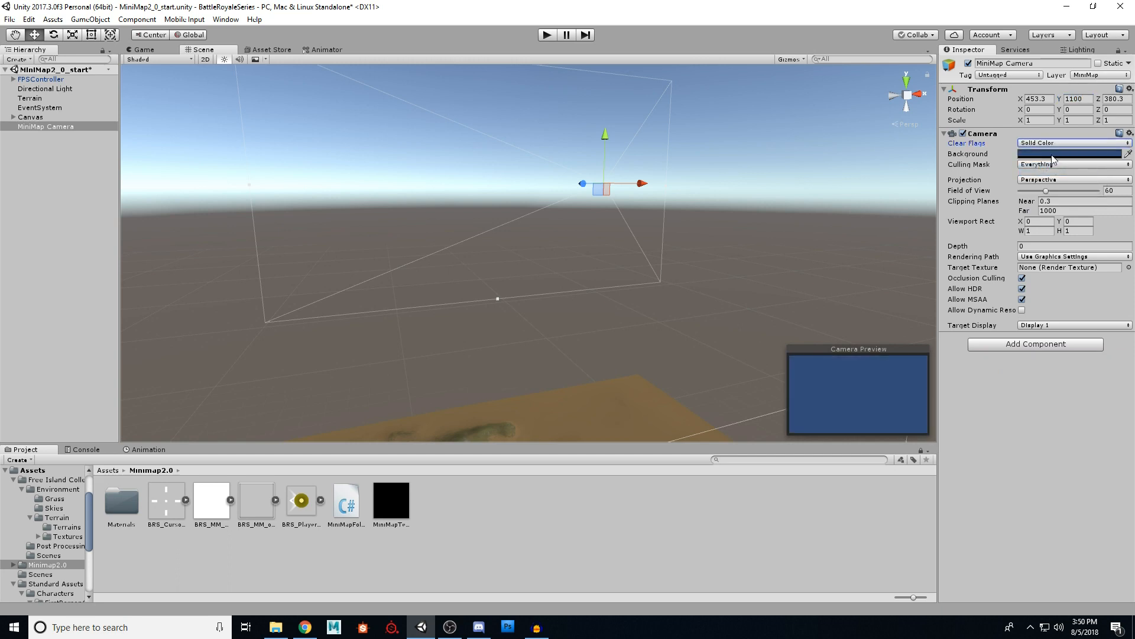
pyautogui.click(1052, 155)
pyautogui.moveTo(927, 280); pyautogui.dragTo(850, 389)
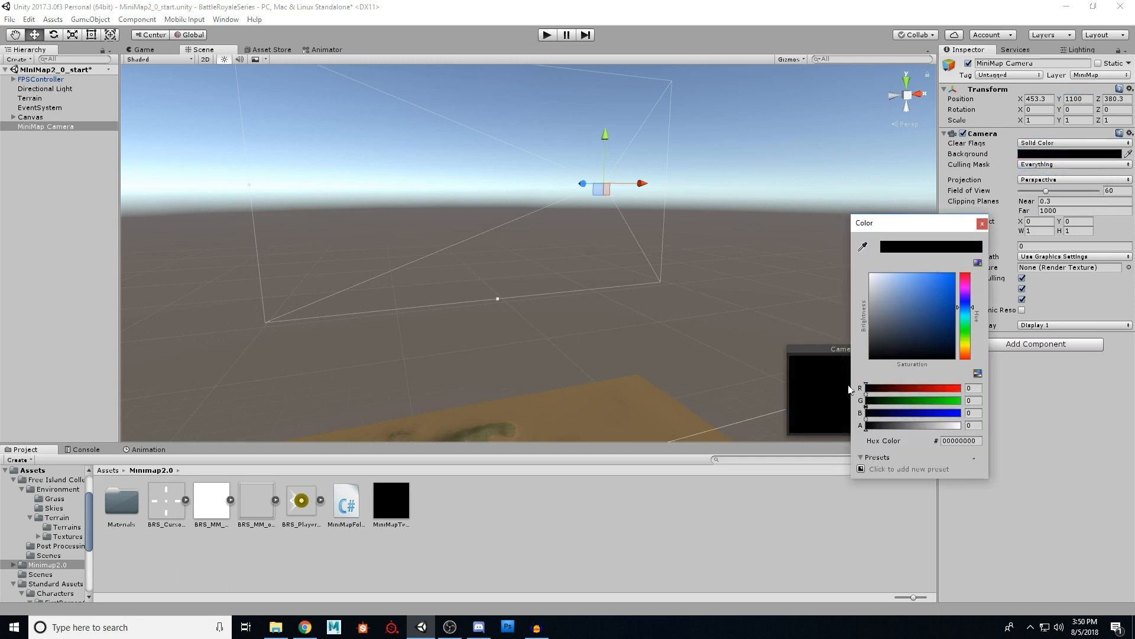
pyautogui.click(982, 224)
# - Restrict the MiniMap Camera's Culling Mask to the MiniMap layer and set its projection to Orthographic
pyautogui.click(1035, 165)
pyautogui.click(1044, 177)
pyautogui.click(1046, 164)
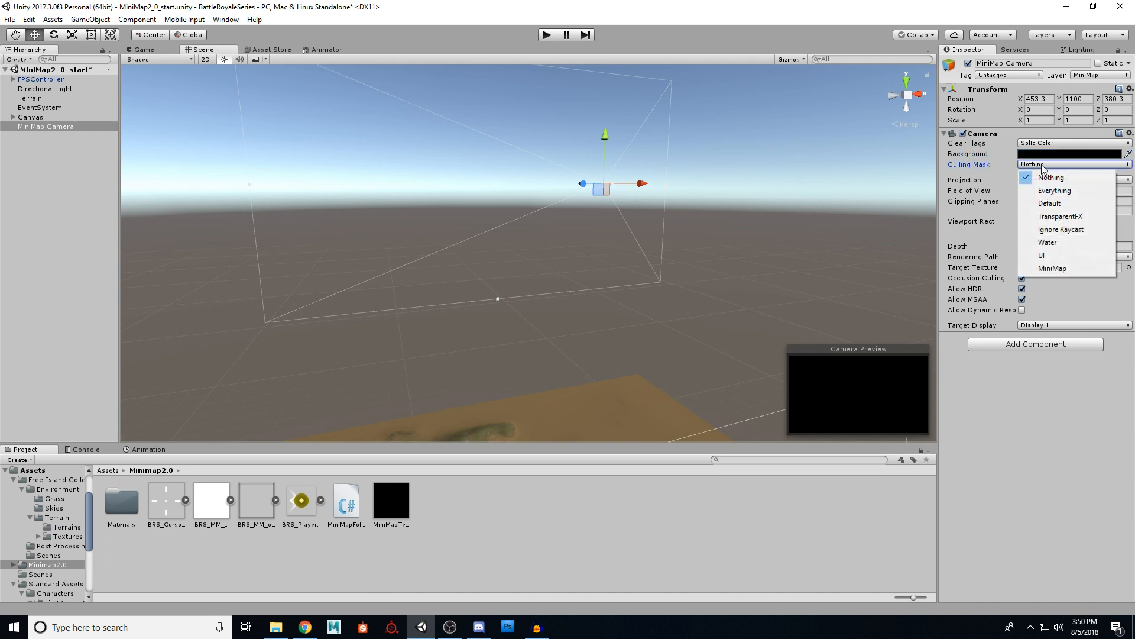
pyautogui.click(1053, 269)
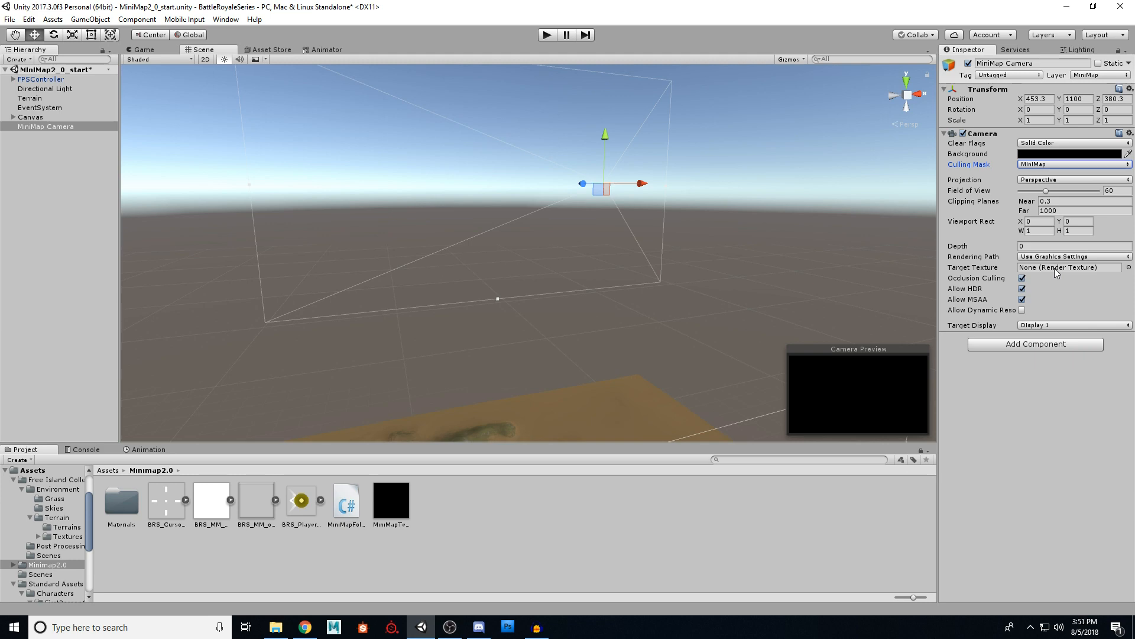
pyautogui.click(1031, 180)
pyautogui.click(1054, 206)
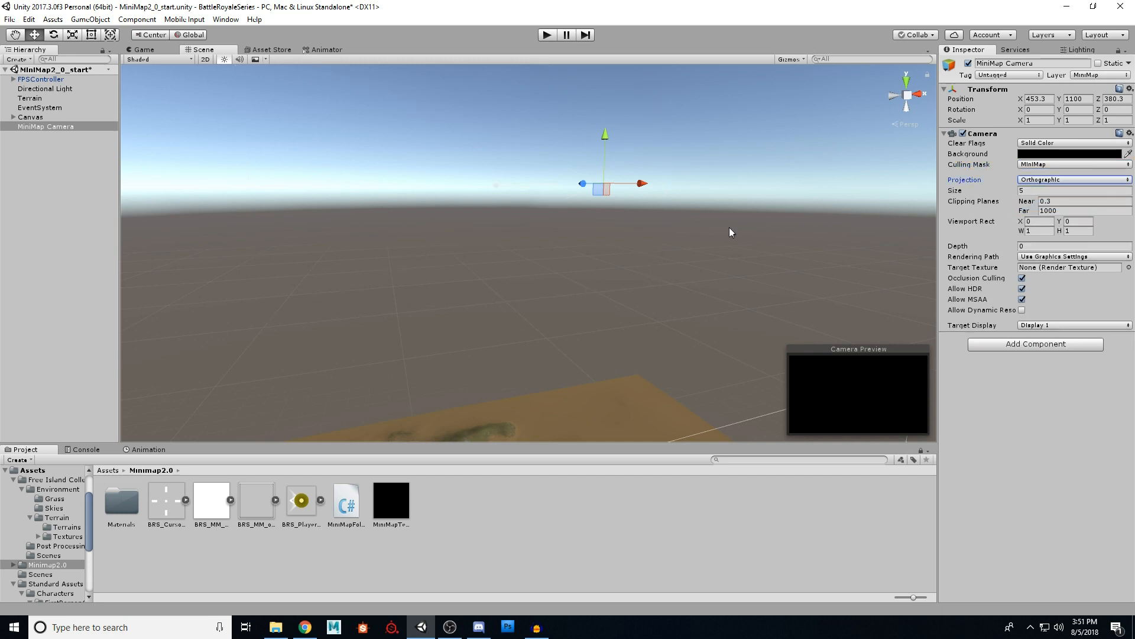
# - Point the MiniMap Camera straight down by setting its X rotation to 90
pyautogui.keyDown('alt'); pyautogui.moveTo(673, 230); pyautogui.dragTo(875, 216); pyautogui.keyUp('alt')
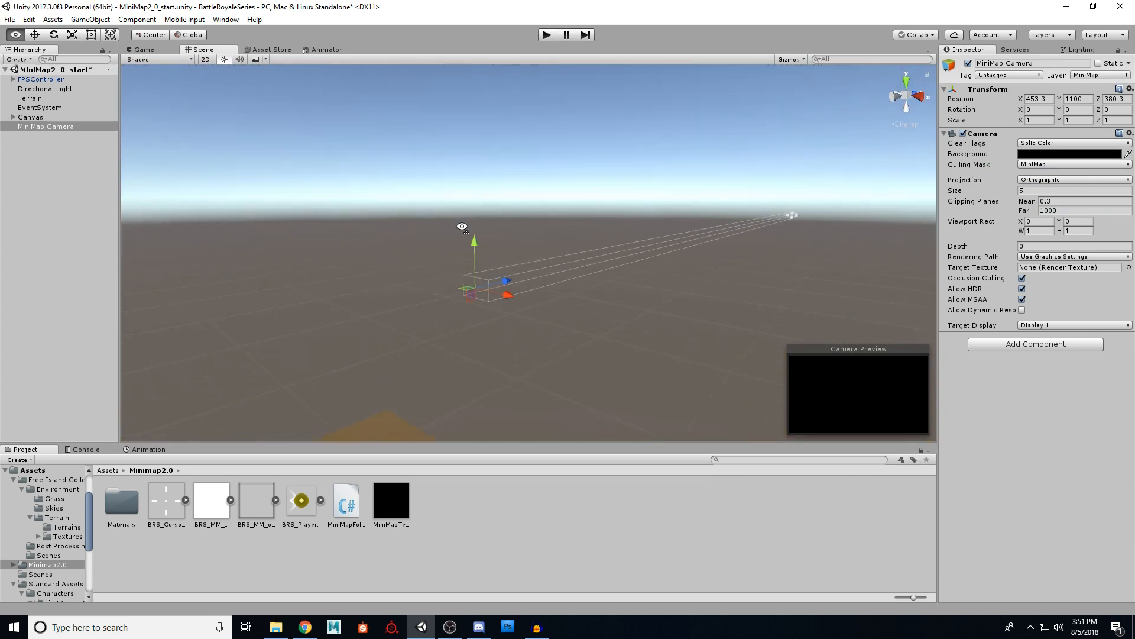
pyautogui.click(1041, 111)
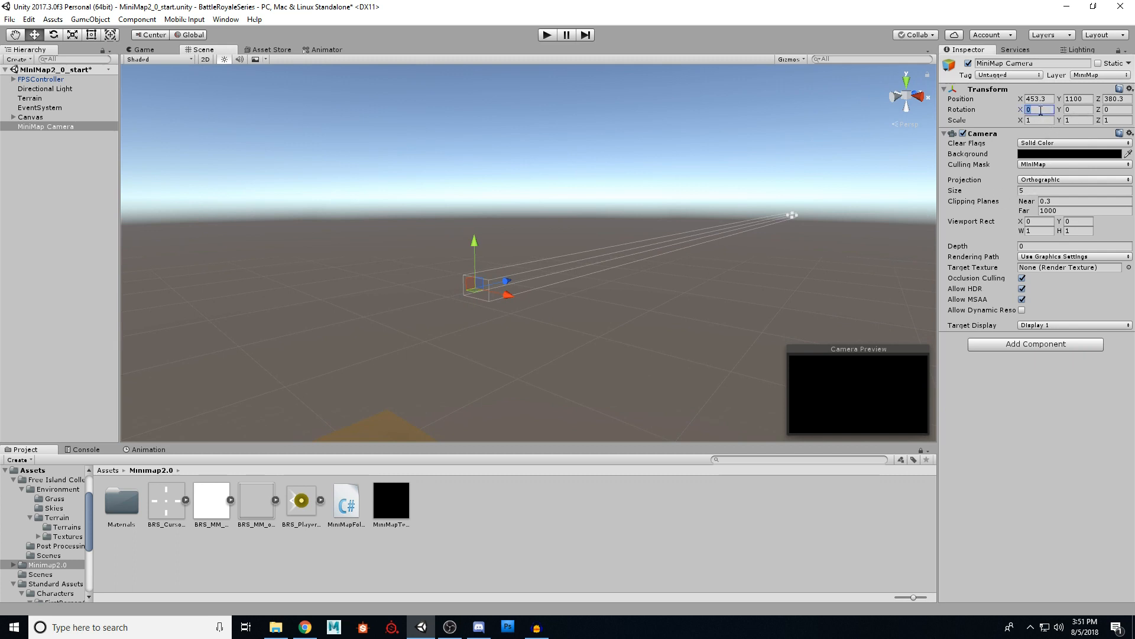
pyautogui.write('90')
pyautogui.press('Return')
# - Set the MiniMap Camera's orthographic size to 50 and its far clipping plane to 5000
pyautogui.keyDown('alt'); pyautogui.moveTo(623, 207); pyautogui.dragTo(808, 408); pyautogui.keyUp('alt')
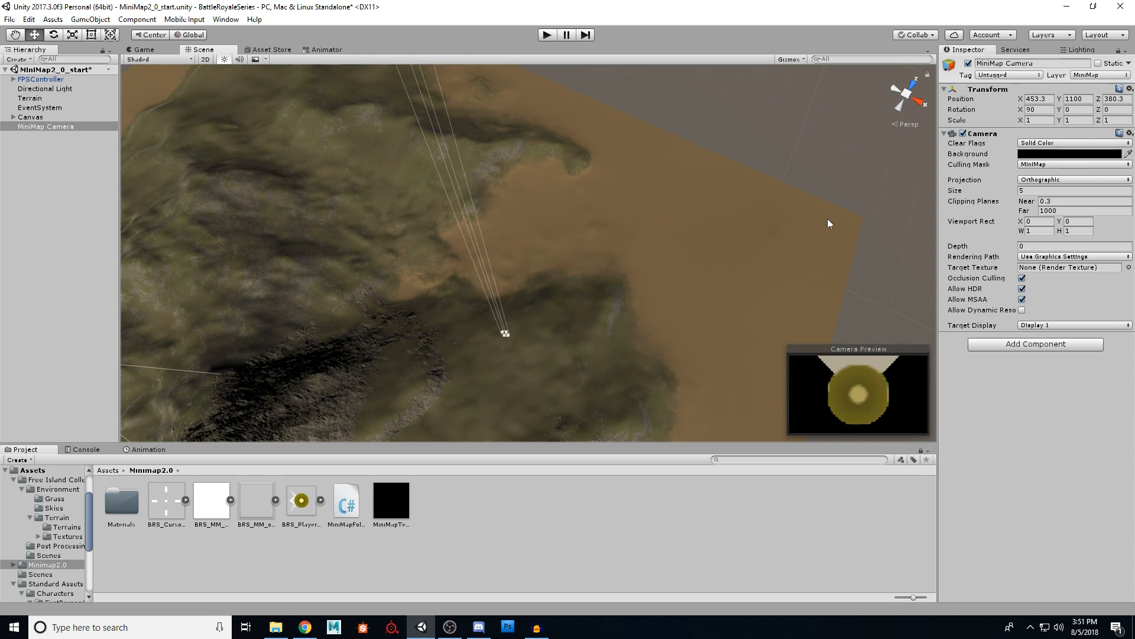
pyautogui.click(1030, 191)
pyautogui.write('0')
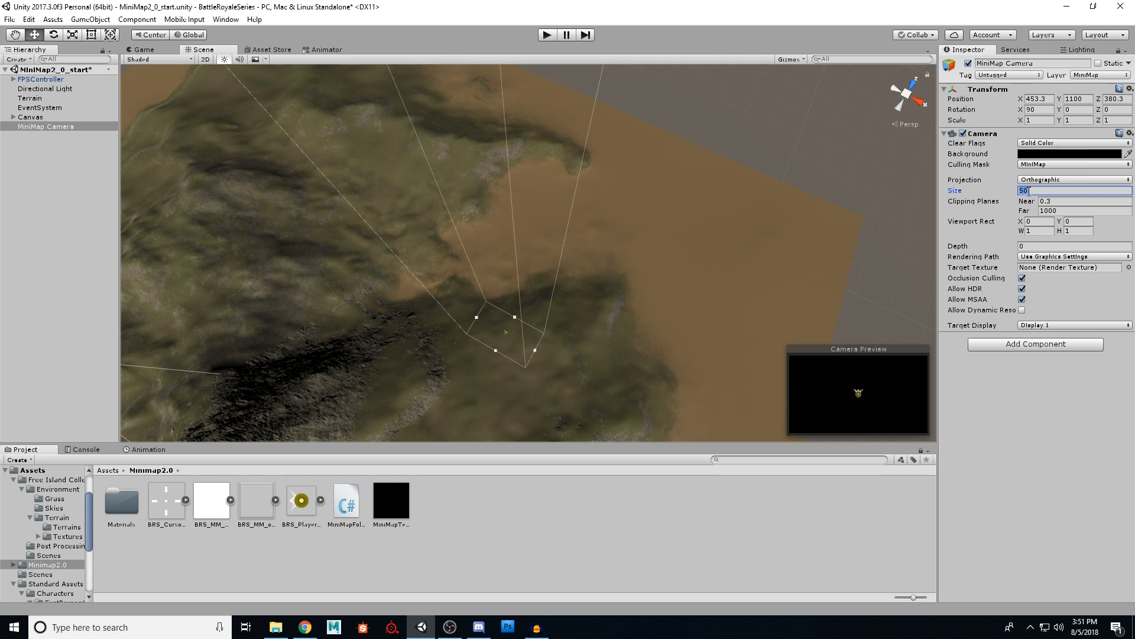
pyautogui.click(1071, 211)
pyautogui.write('5000')
pyautogui.press('Return')
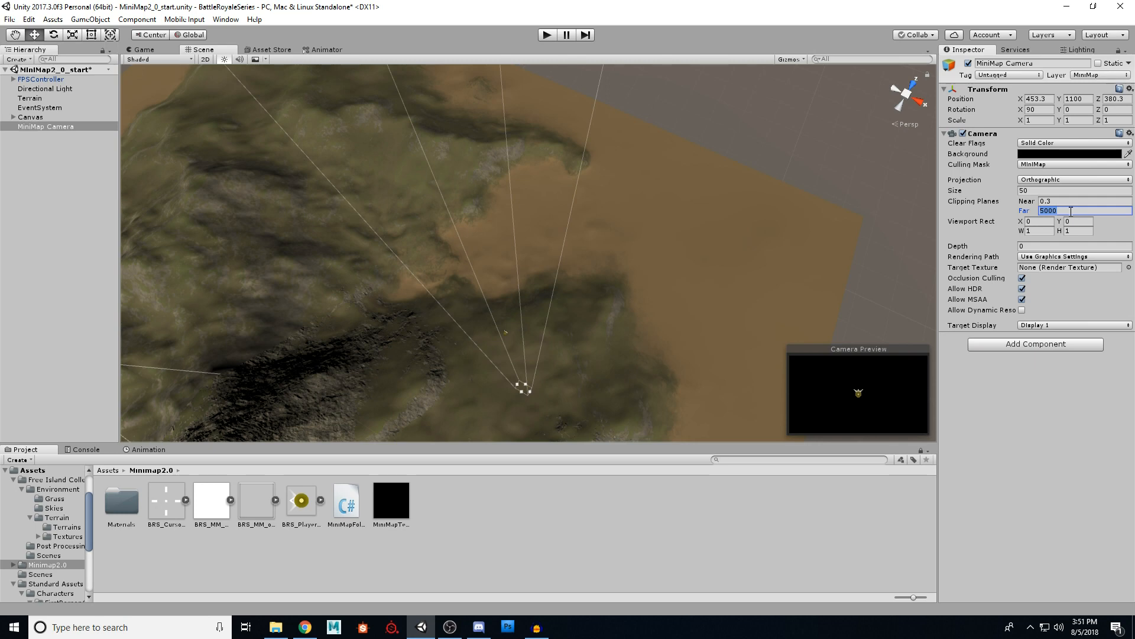
# - Set the MiniMap Camera's depth to 10 and assign MiniMapTexture as its target texture
pyautogui.click(1048, 247)
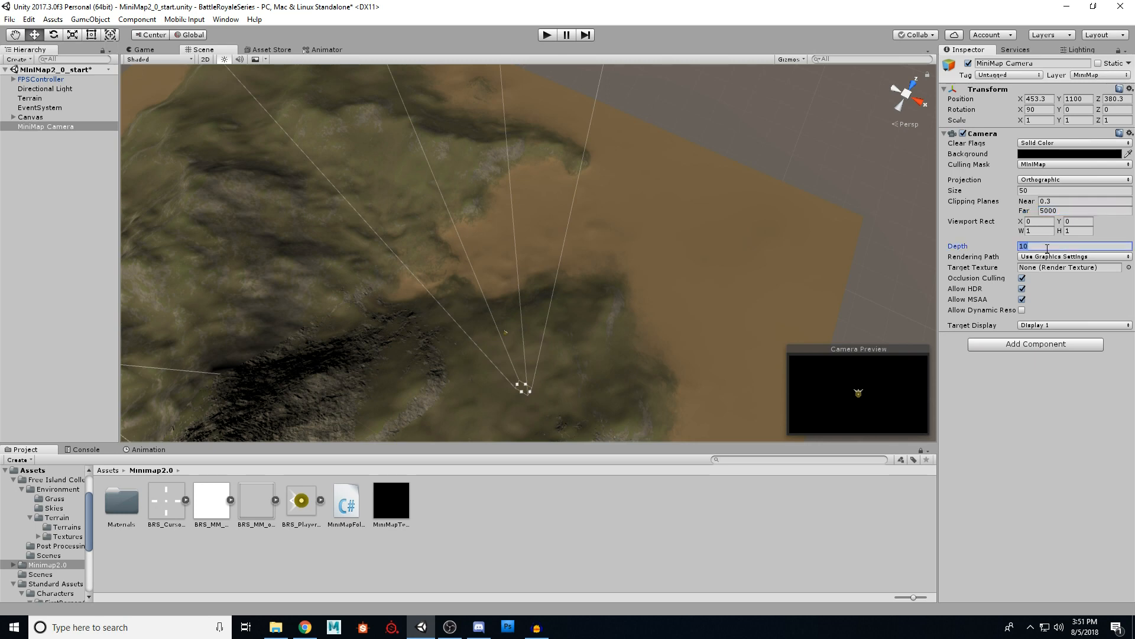
pyautogui.moveTo(644, 248); pyautogui.dragTo(614, 247, button='right')
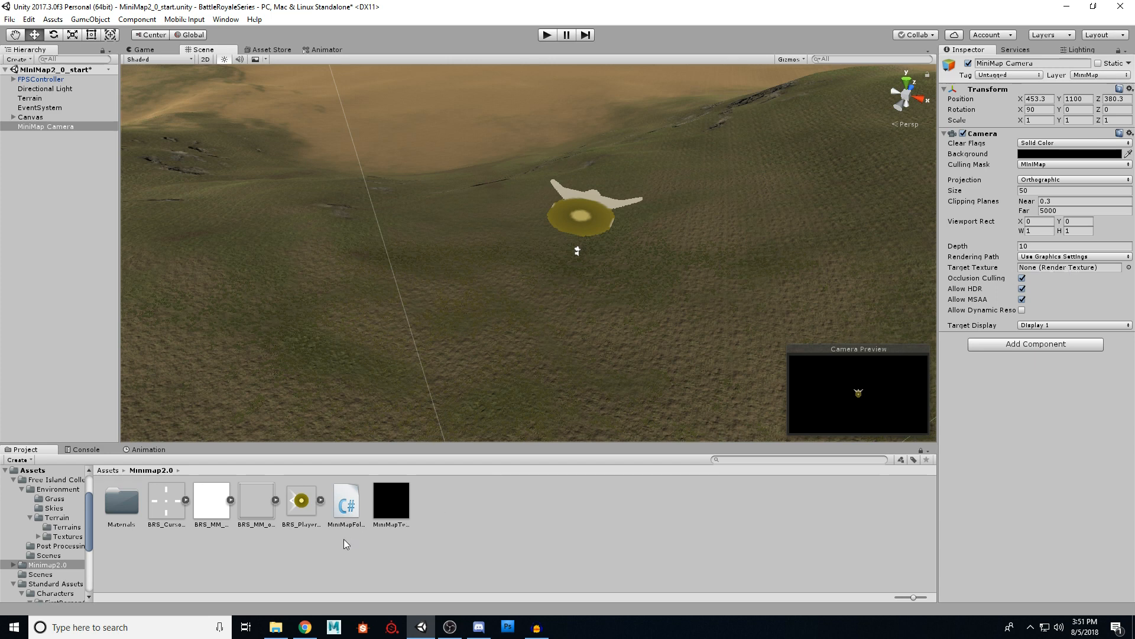
pyautogui.moveTo(398, 509); pyautogui.dragTo(1052, 271)
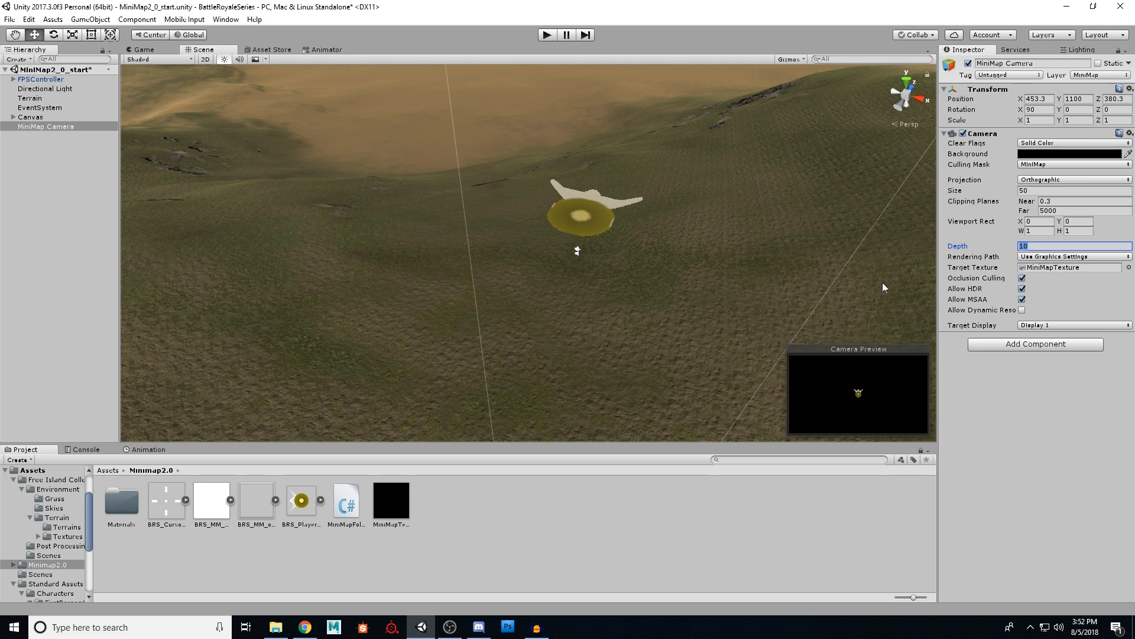
# - Examine the MiniMap_Texture raw image under the canvas mask and the MiniMap Camera's matching target texture
pyautogui.click(13, 117)
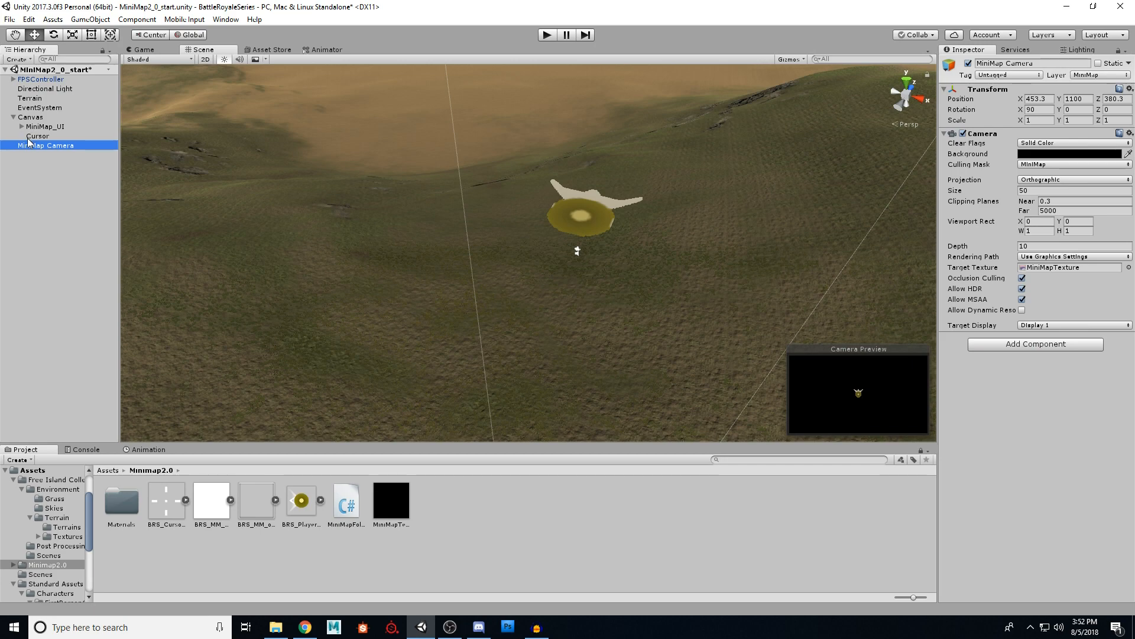
pyautogui.click(22, 127)
pyautogui.click(62, 146)
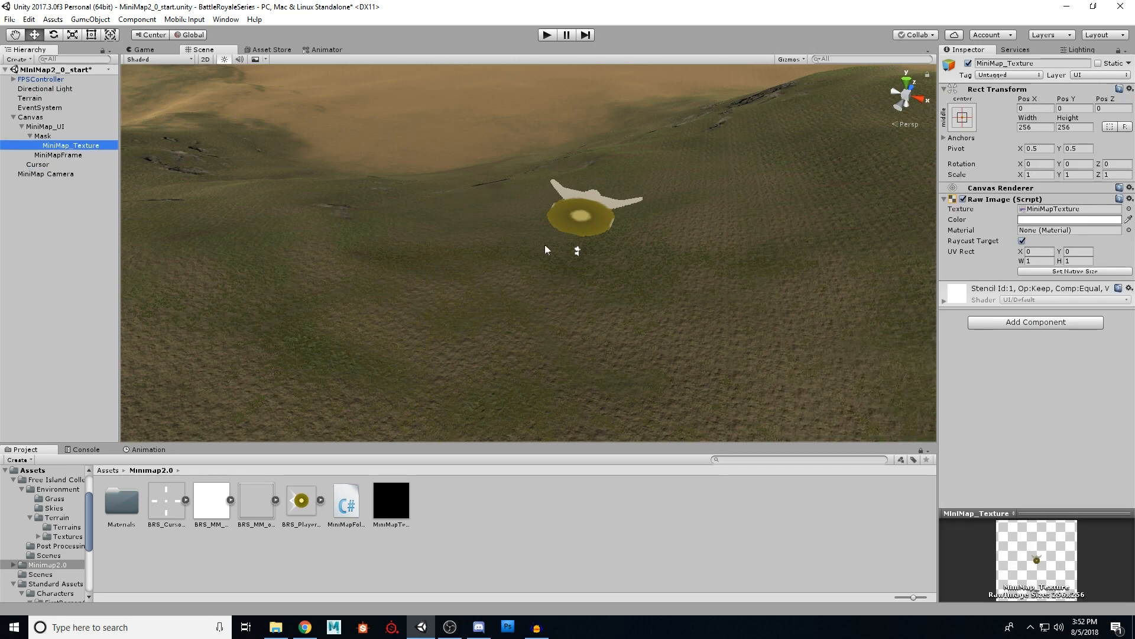
pyautogui.moveTo(561, 262); pyautogui.dragTo(539, 240, button='right')
pyautogui.click(64, 174)
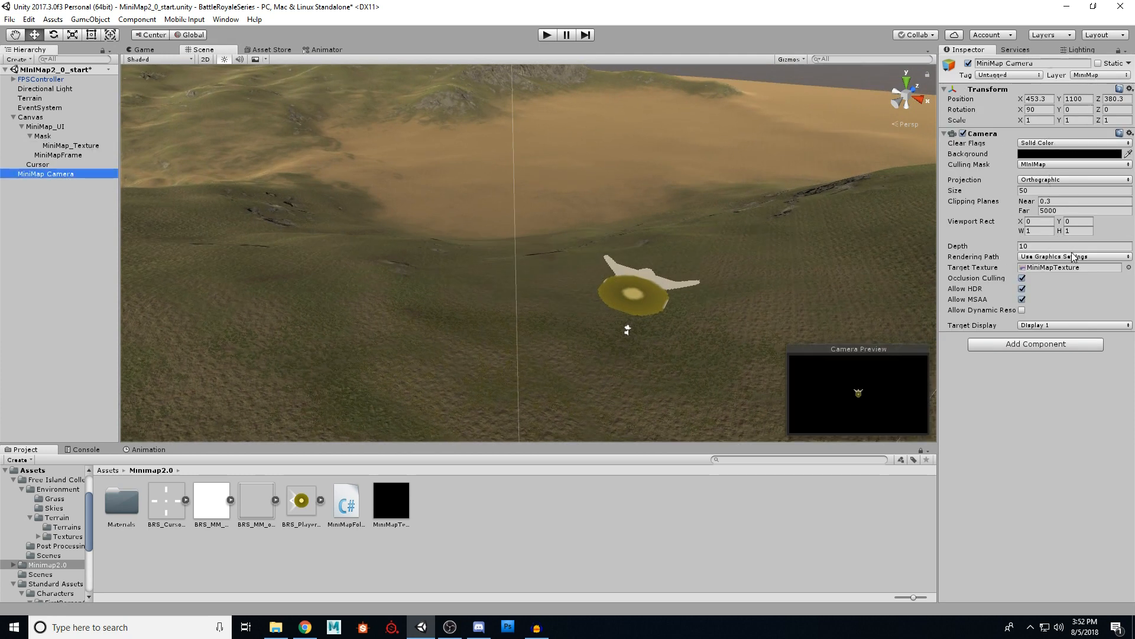
# - Play-test the scene in the Game view to check the player icon on the minimap, and stop playback
pyautogui.click(155, 50)
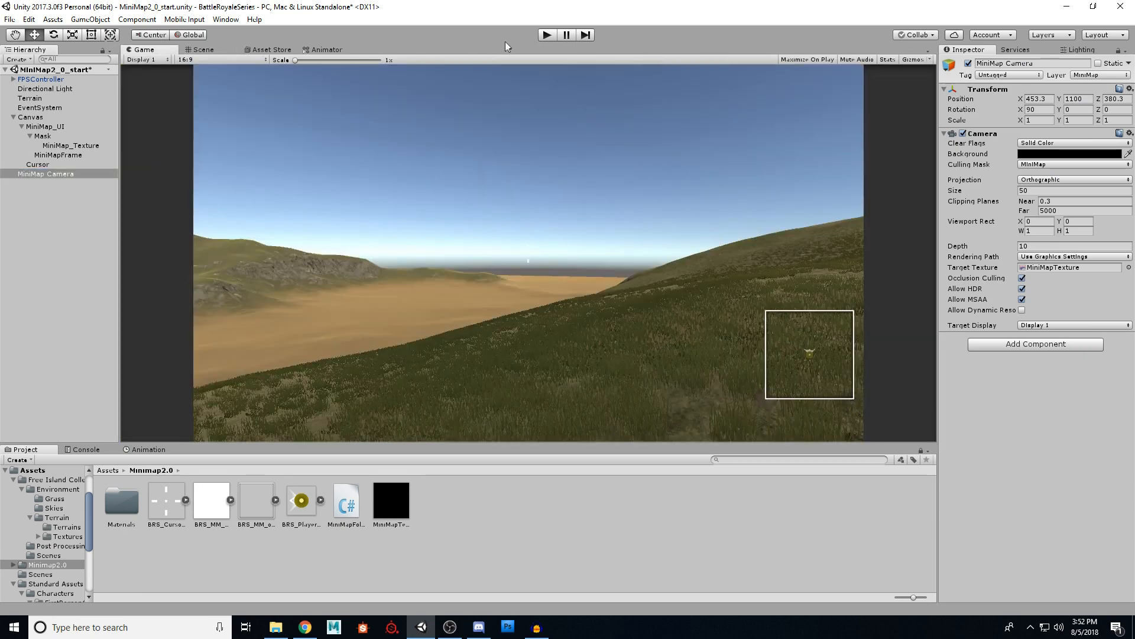
pyautogui.click(545, 36)
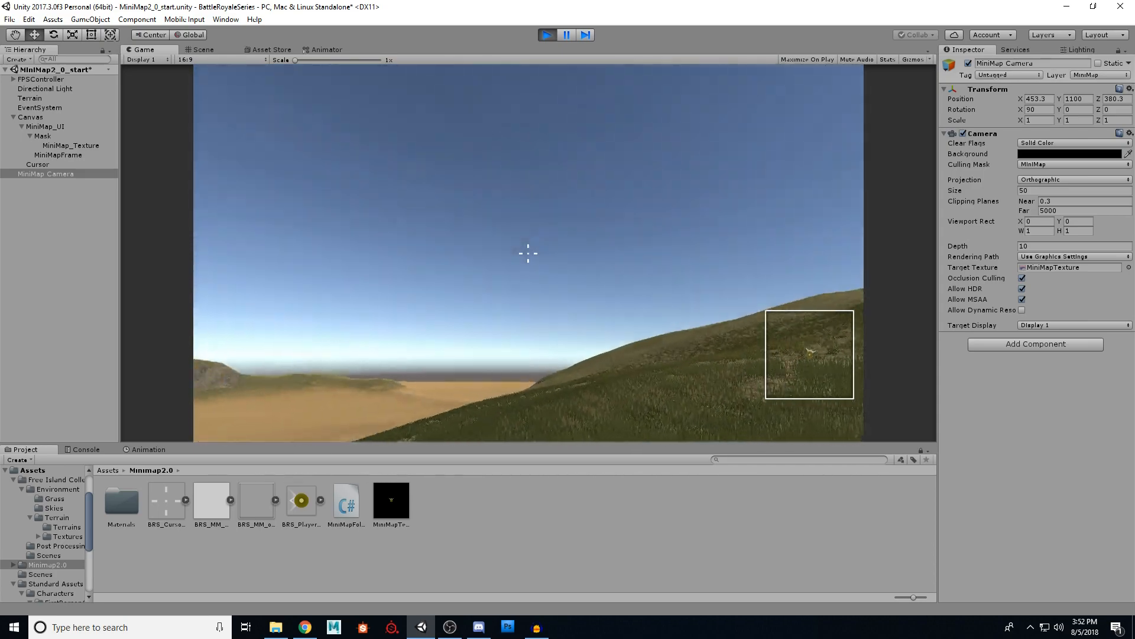
pyautogui.press('Escape')
pyautogui.click(546, 34)
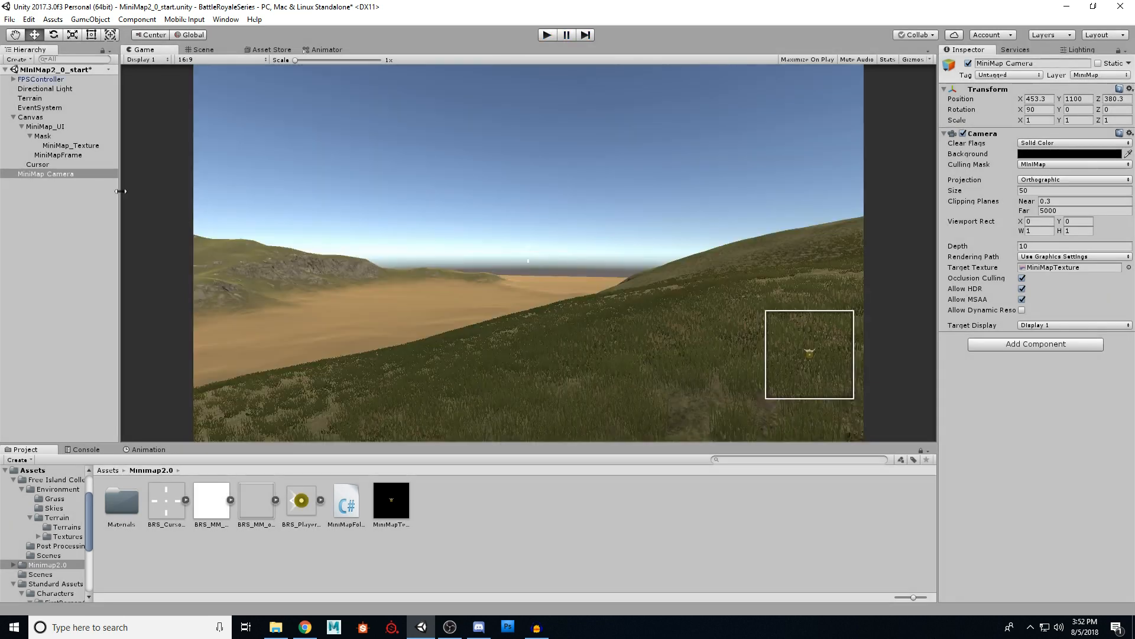
# - Assign the Terrain object to the MiniMap layer
pyautogui.click(29, 98)
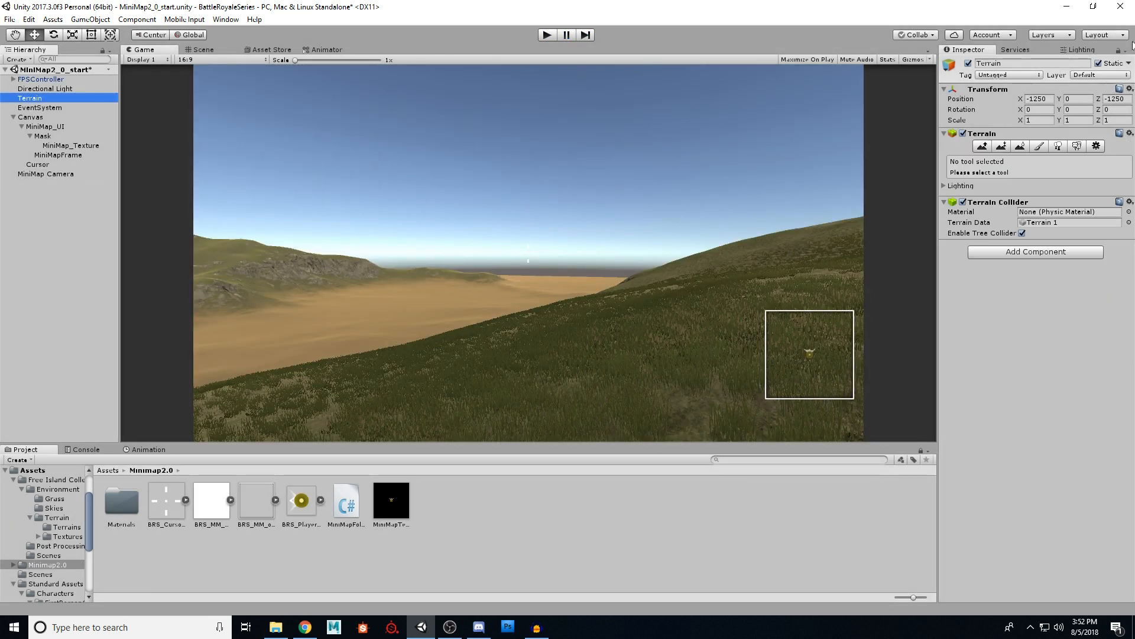
pyautogui.click(1092, 75)
pyautogui.click(1059, 153)
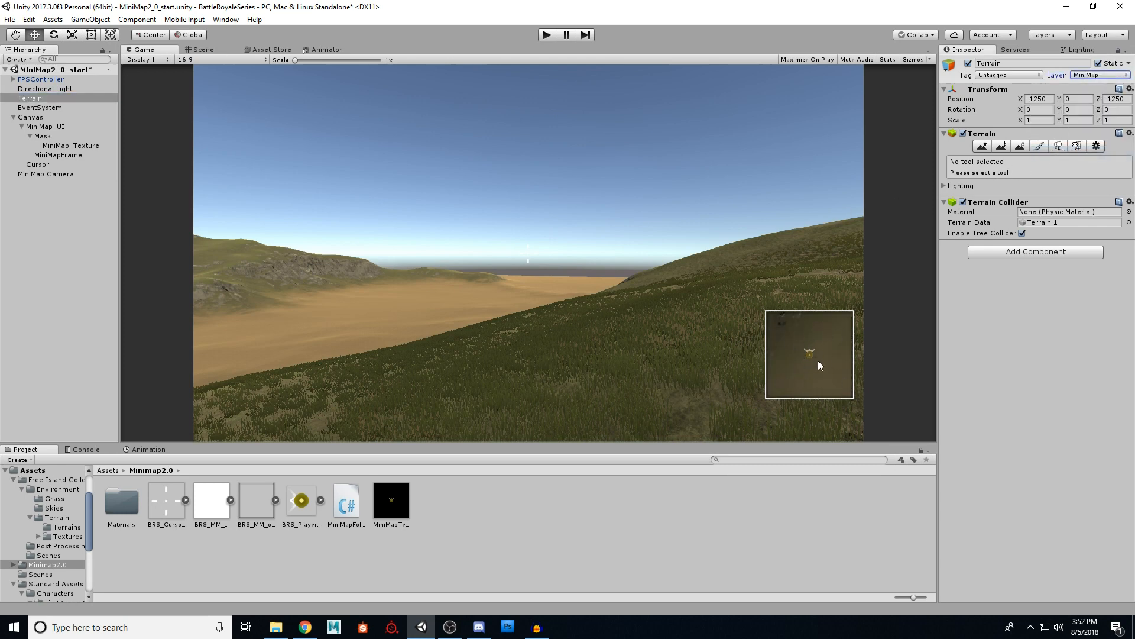
# - Play-test the scene by walking the player across the terrain while watching the minimap, and end the test
pyautogui.click(545, 35)
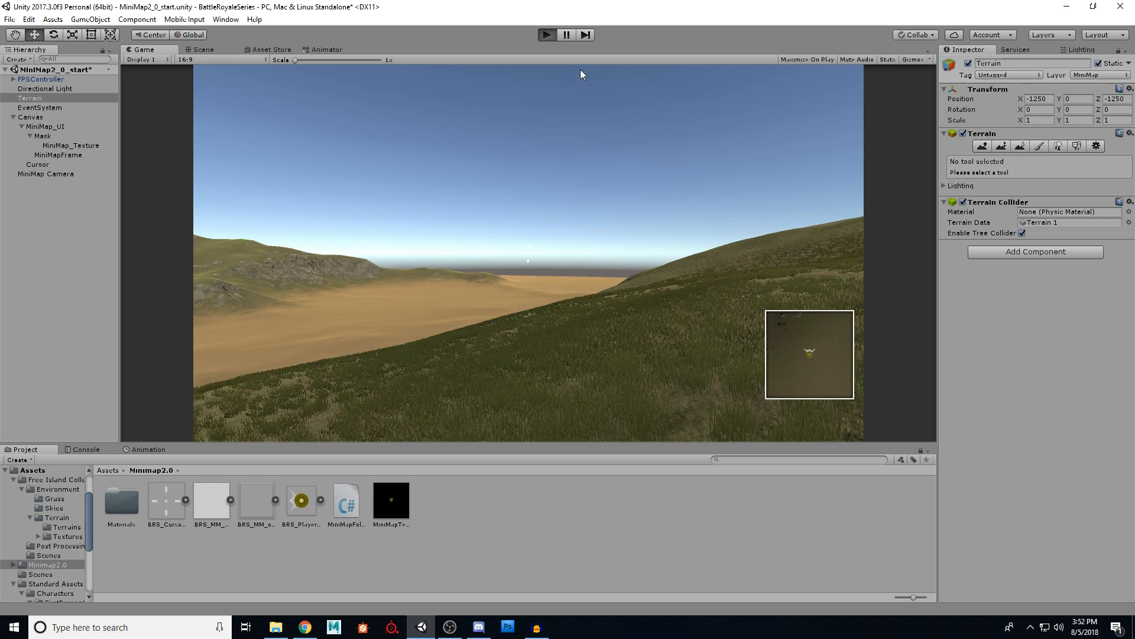
pyautogui.press('w')
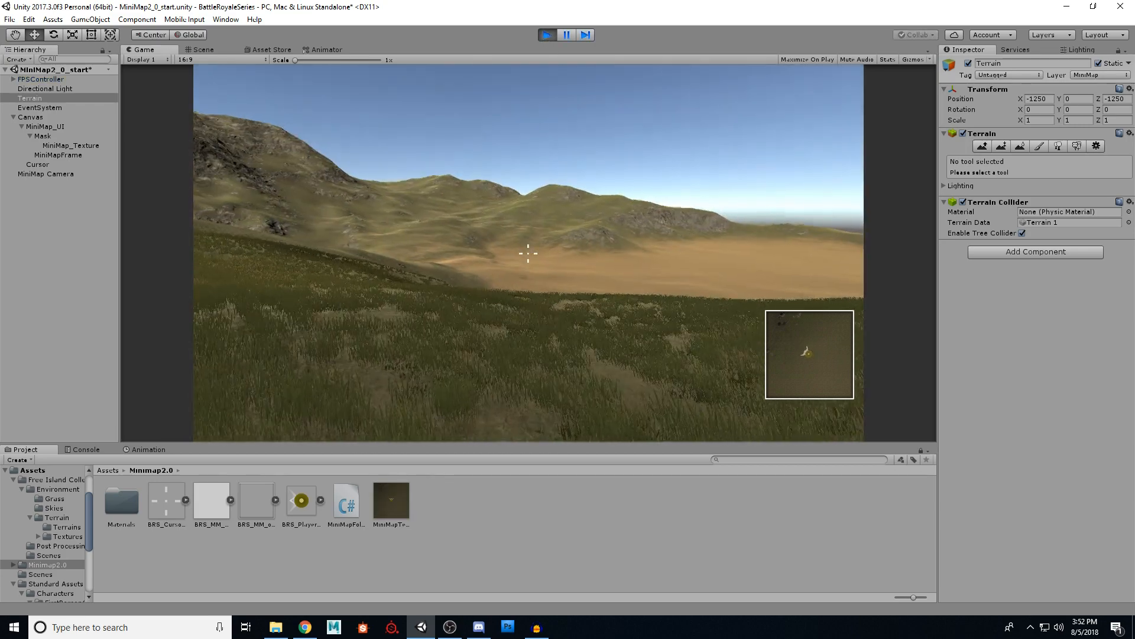
pyautogui.press('w')
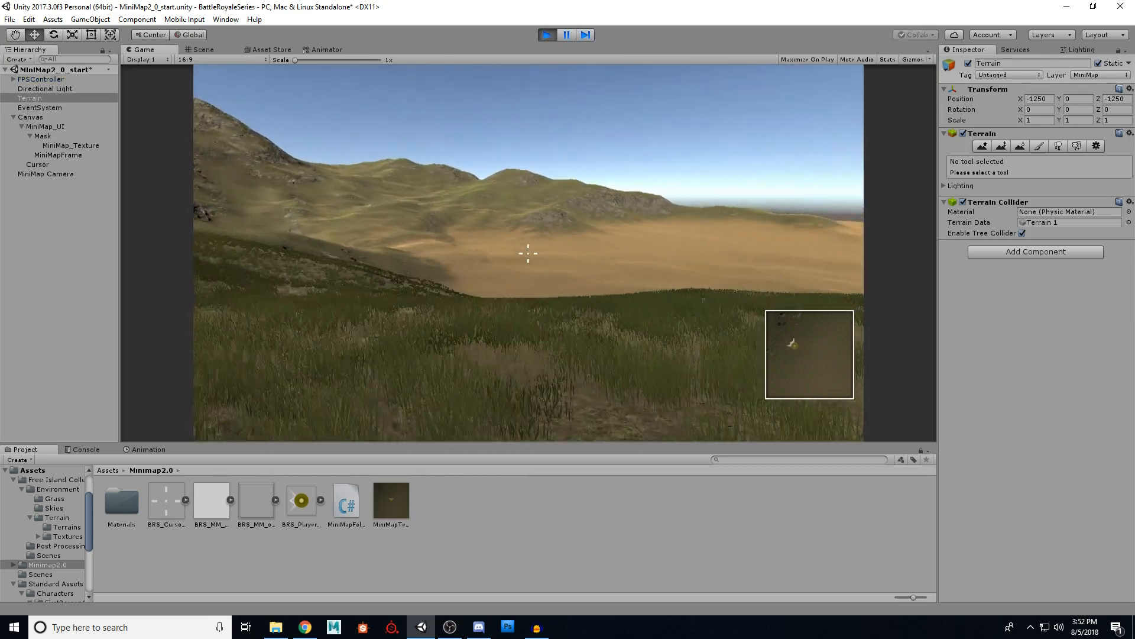
pyautogui.press('w')
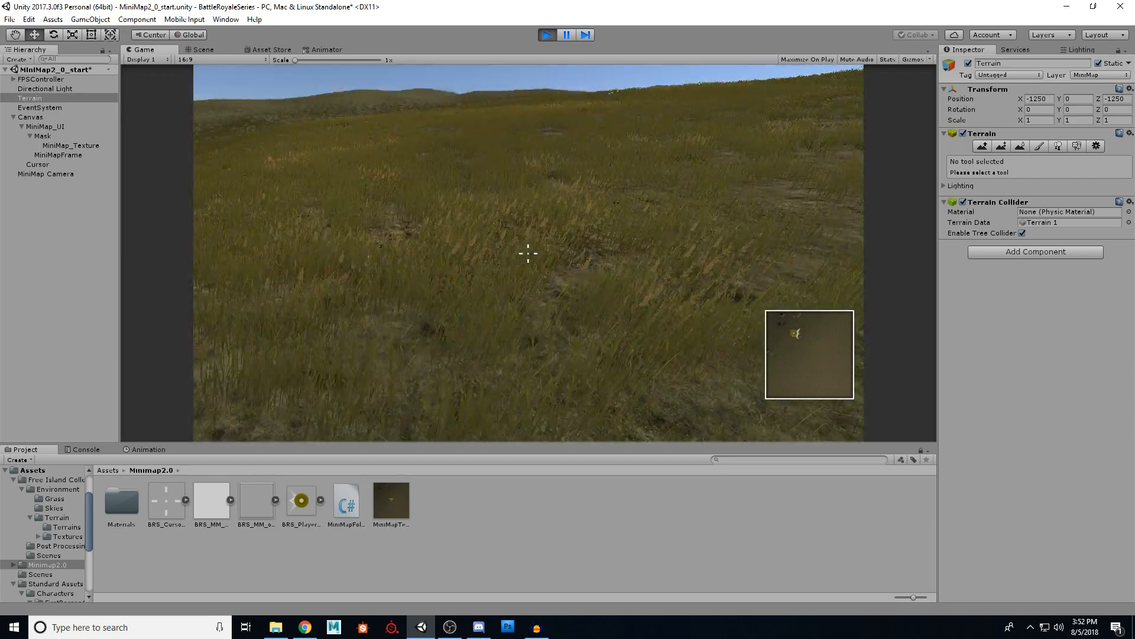
pyautogui.press('w')
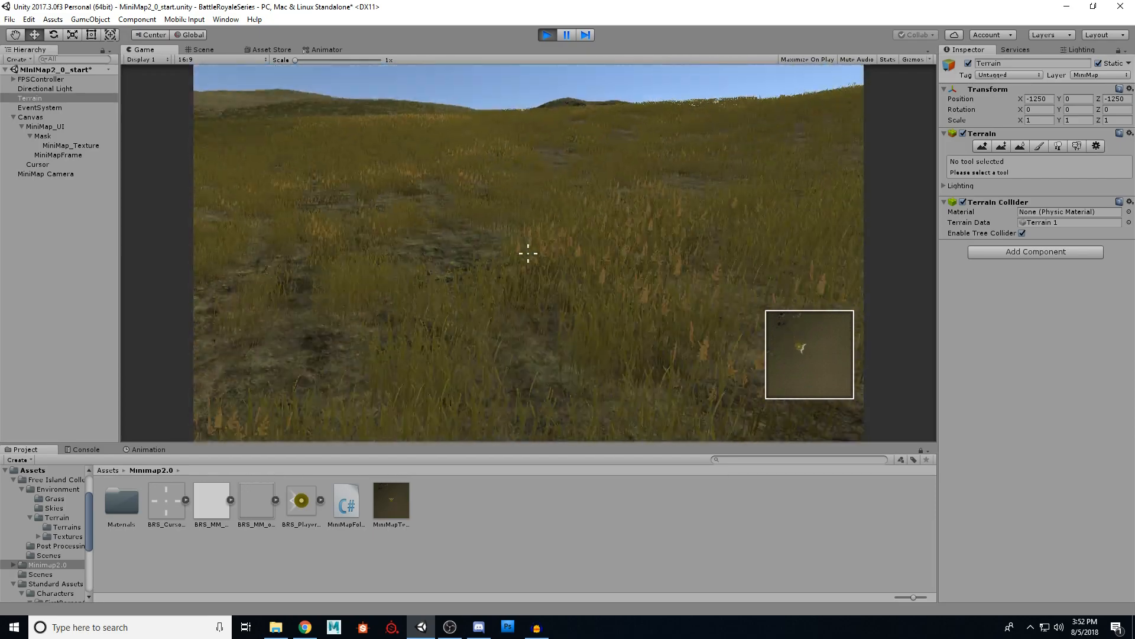
pyautogui.press('w')
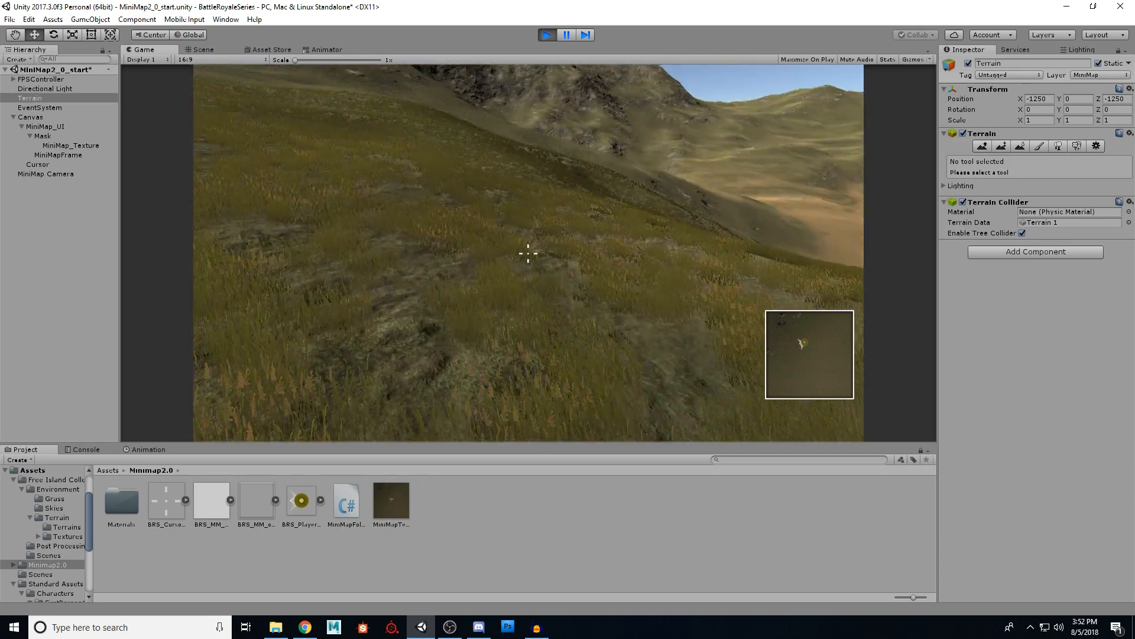
pyautogui.press('w')
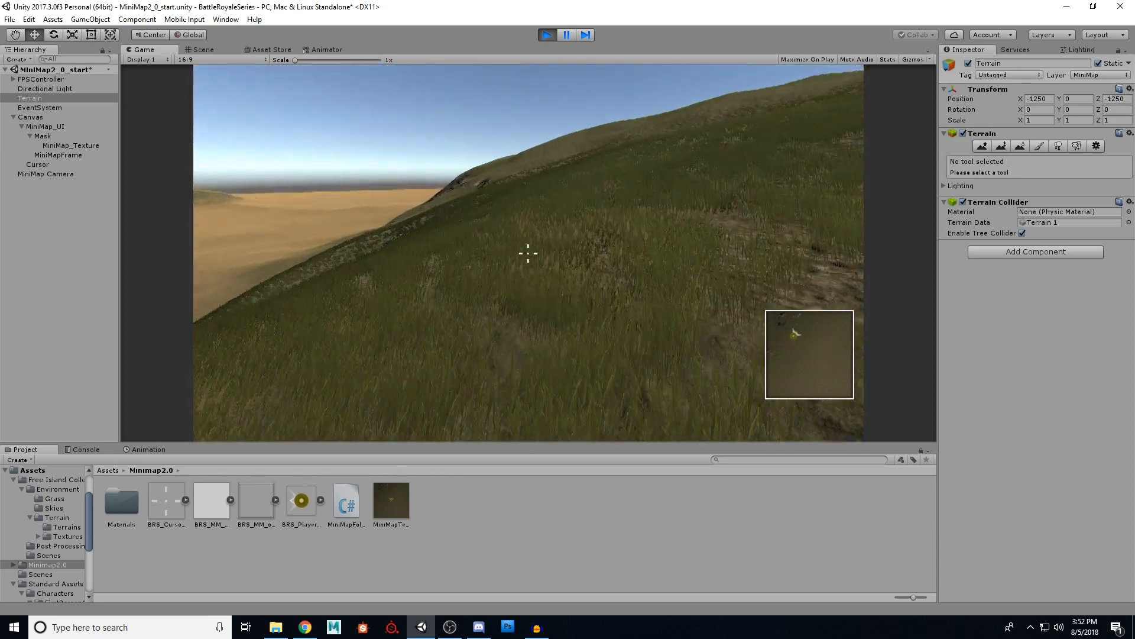
pyautogui.press('w')
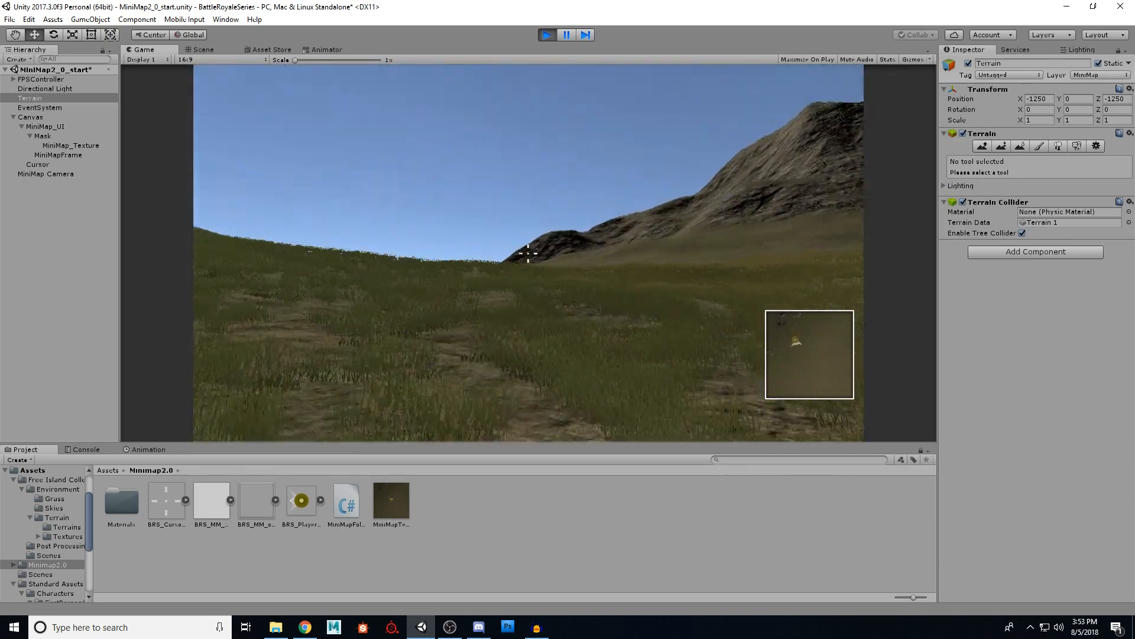
pyautogui.press('Escape')
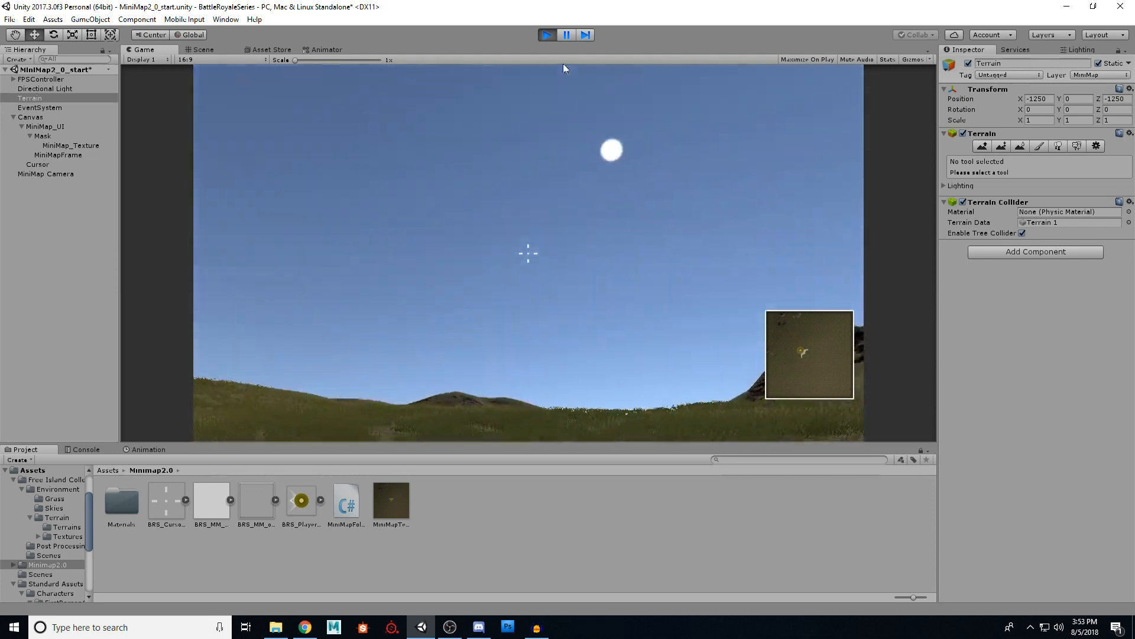
pyautogui.click(549, 36)
# - Attach the MiniMapFollow script to the MiniMap Camera
pyautogui.click(348, 505)
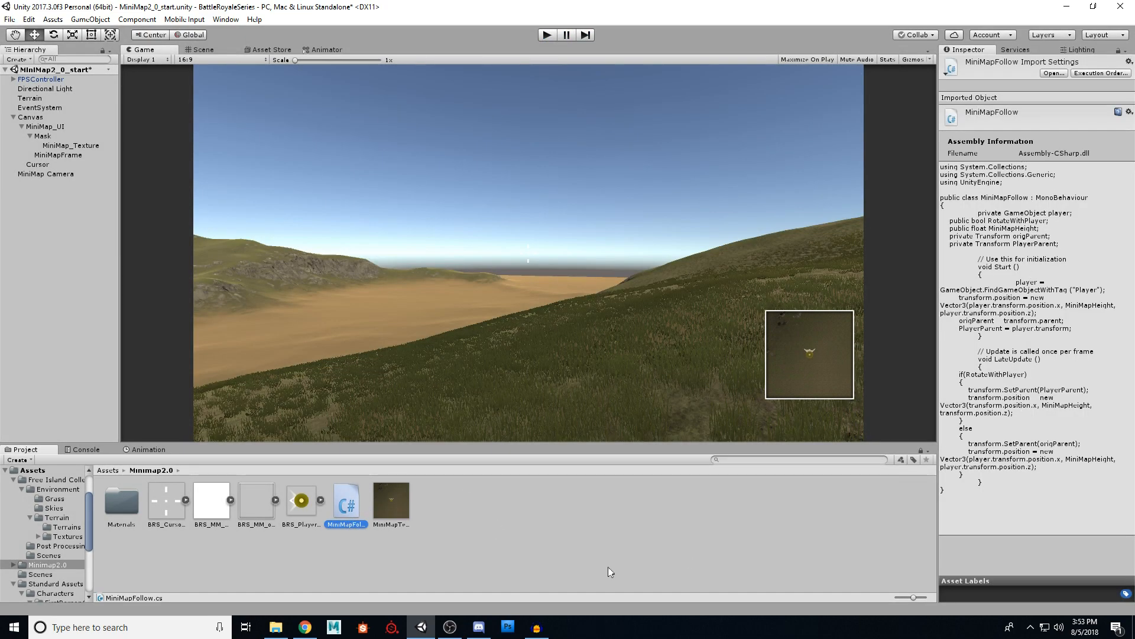
pyautogui.click(688, 560)
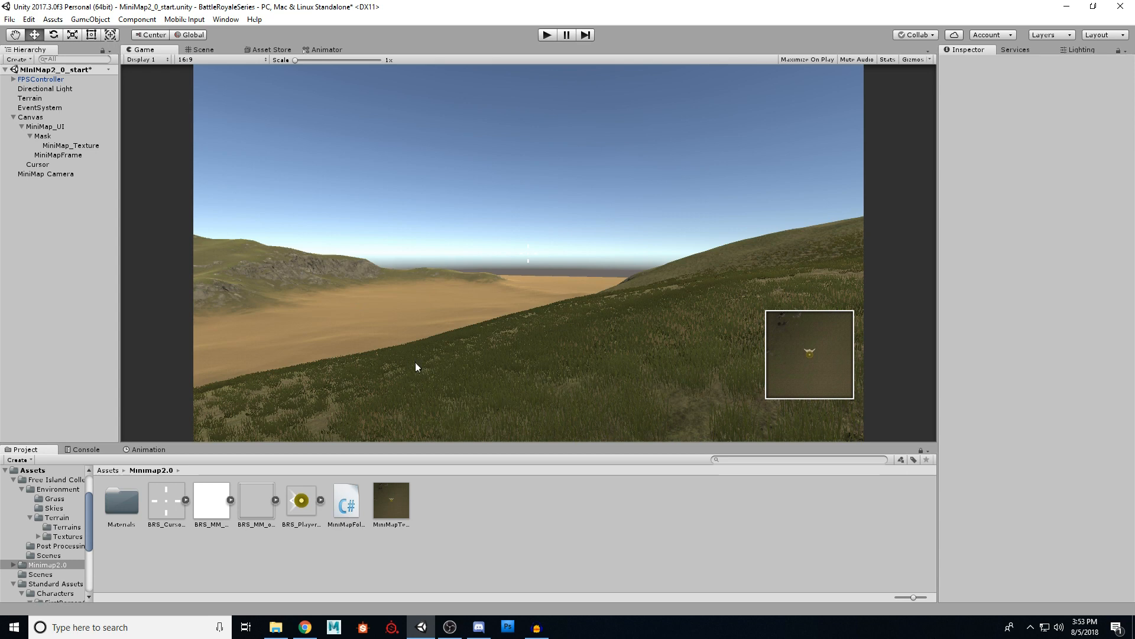
pyautogui.click(34, 174)
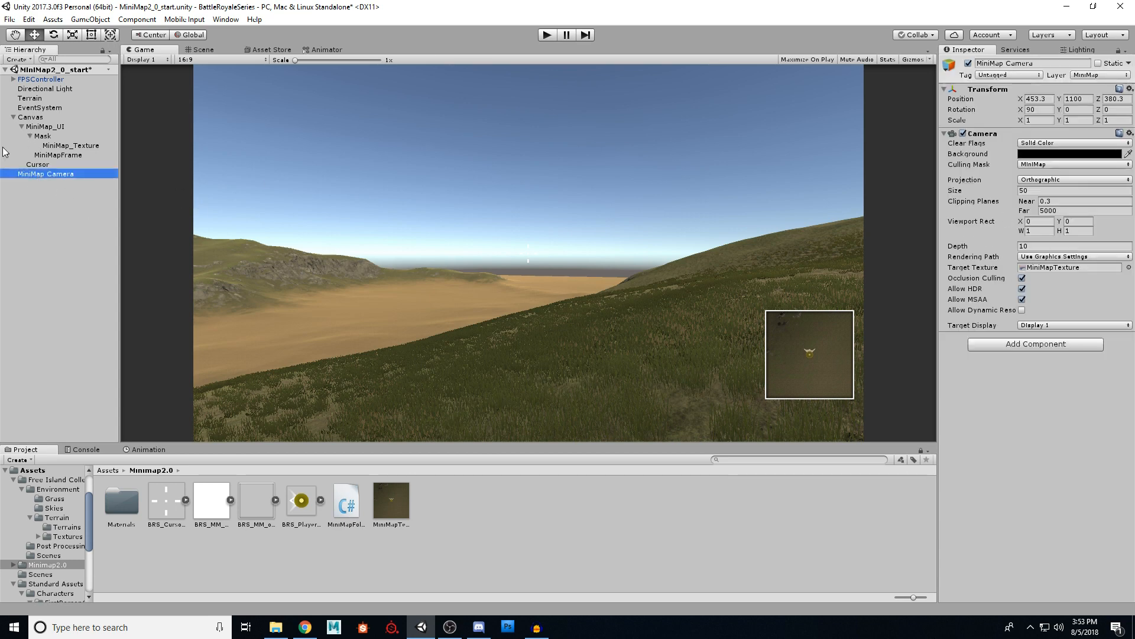
pyautogui.moveTo(347, 503); pyautogui.dragTo(1052, 434)
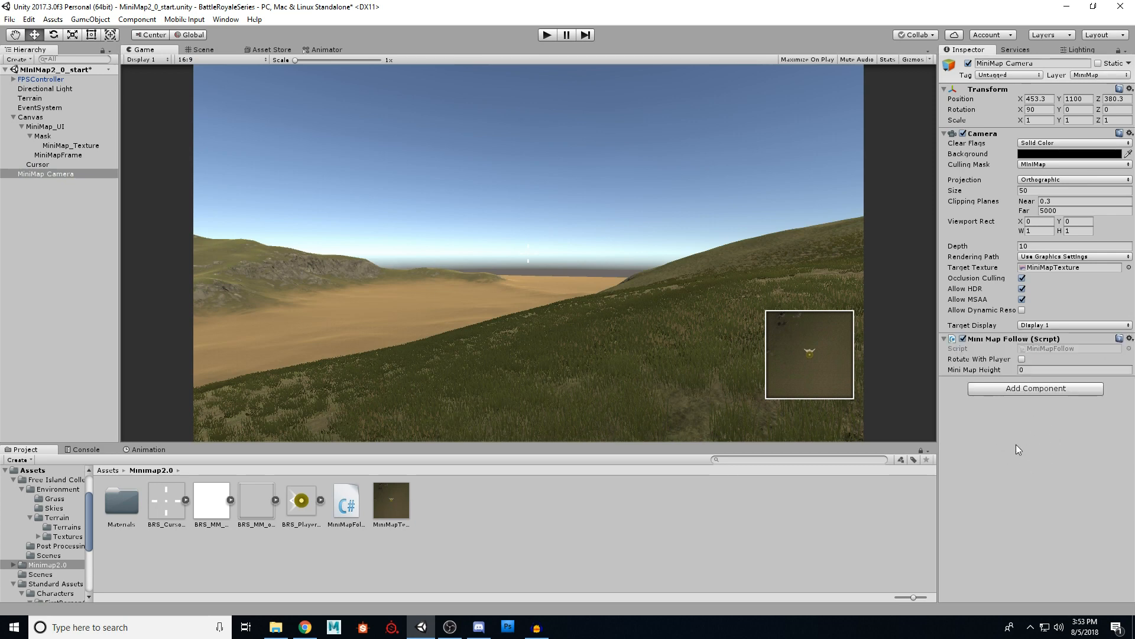
# - Run the scene with the follow script attached, walk forward to check the minimap, and stop the run
pyautogui.click(544, 37)
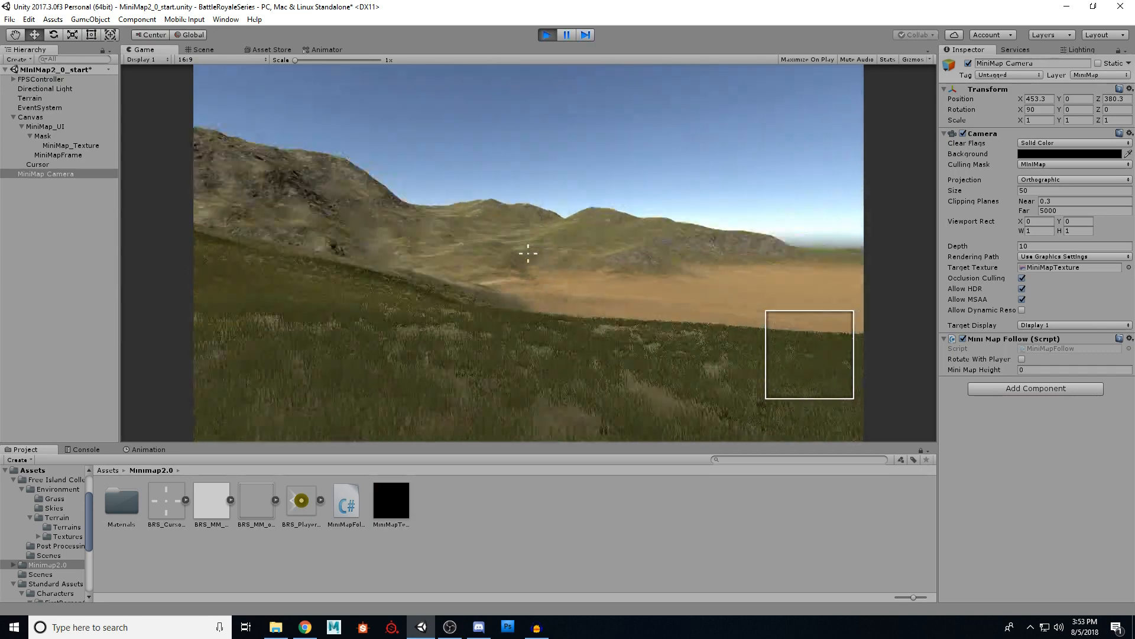
pyautogui.press('w')
pyautogui.press('Escape')
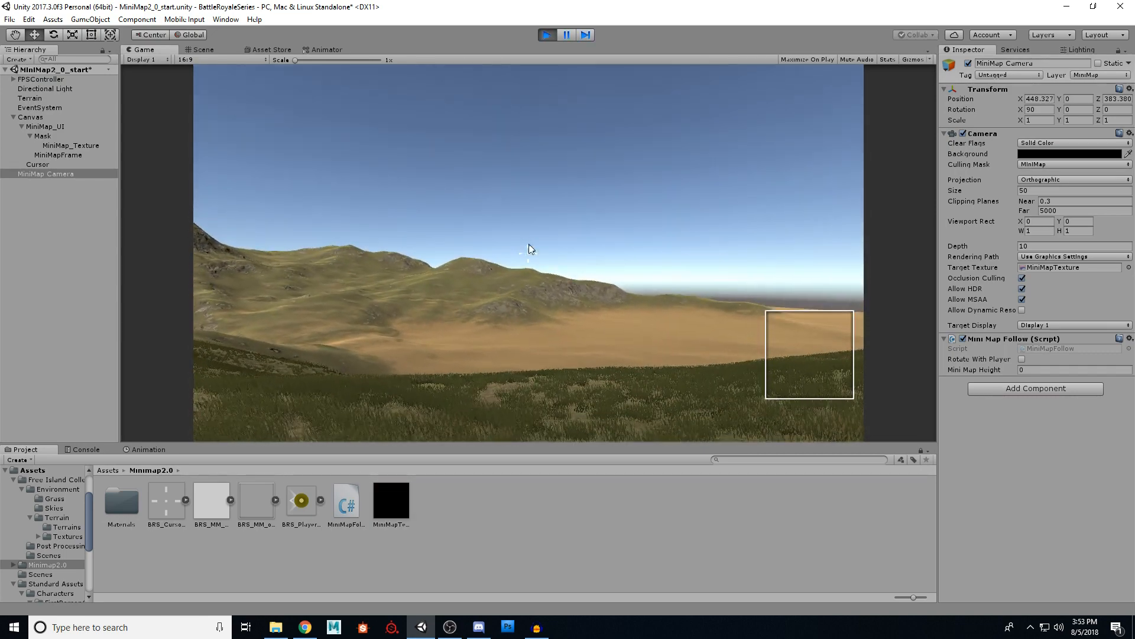
pyautogui.click(546, 36)
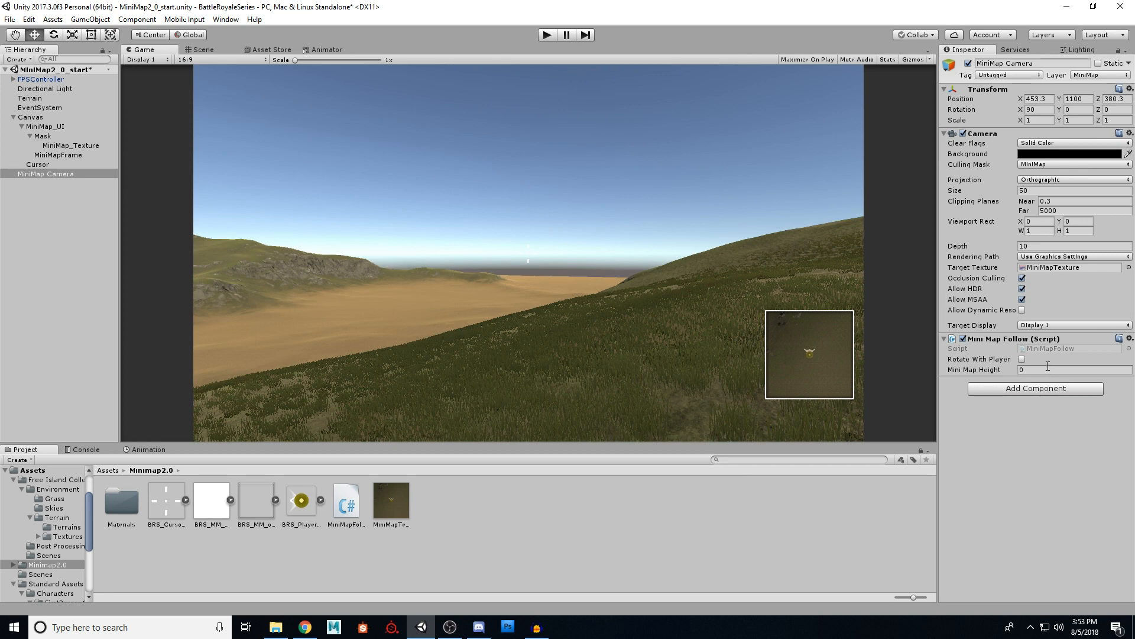
# - Put the MiniMap Camera on the Default layer and set the follow script's Mini Map Height to 1100
pyautogui.click(1094, 75)
pyautogui.click(1064, 86)
pyautogui.click(1024, 370)
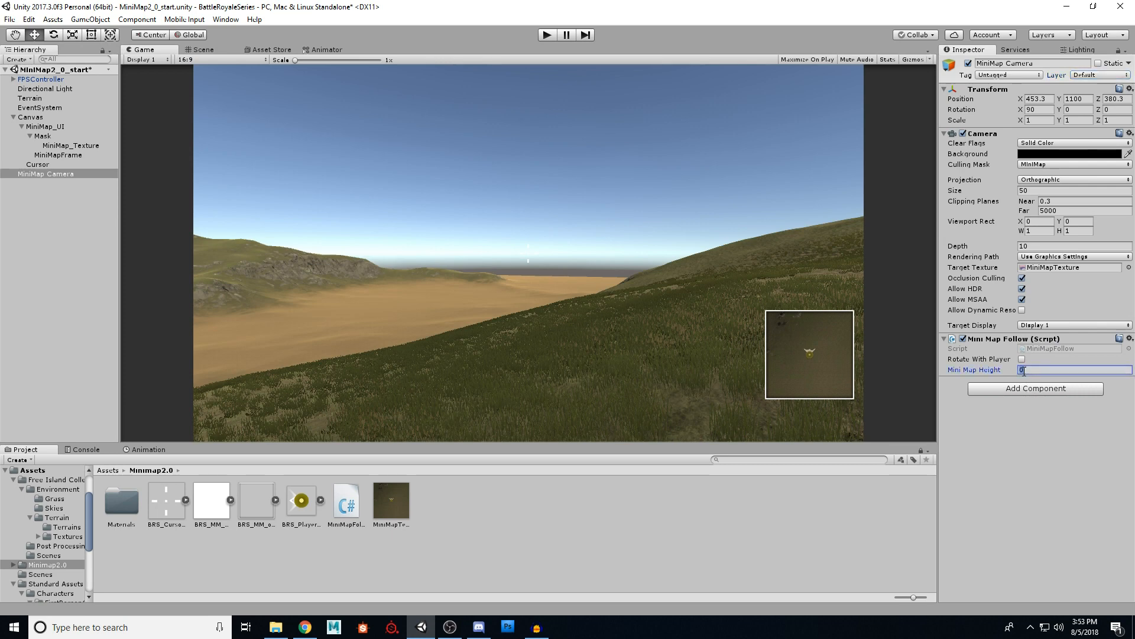
pyautogui.doubleClick(1024, 370)
# - Play-test the scene by running the player across the hillside to check how the minimap follows, and stop the run
pyautogui.click(547, 35)
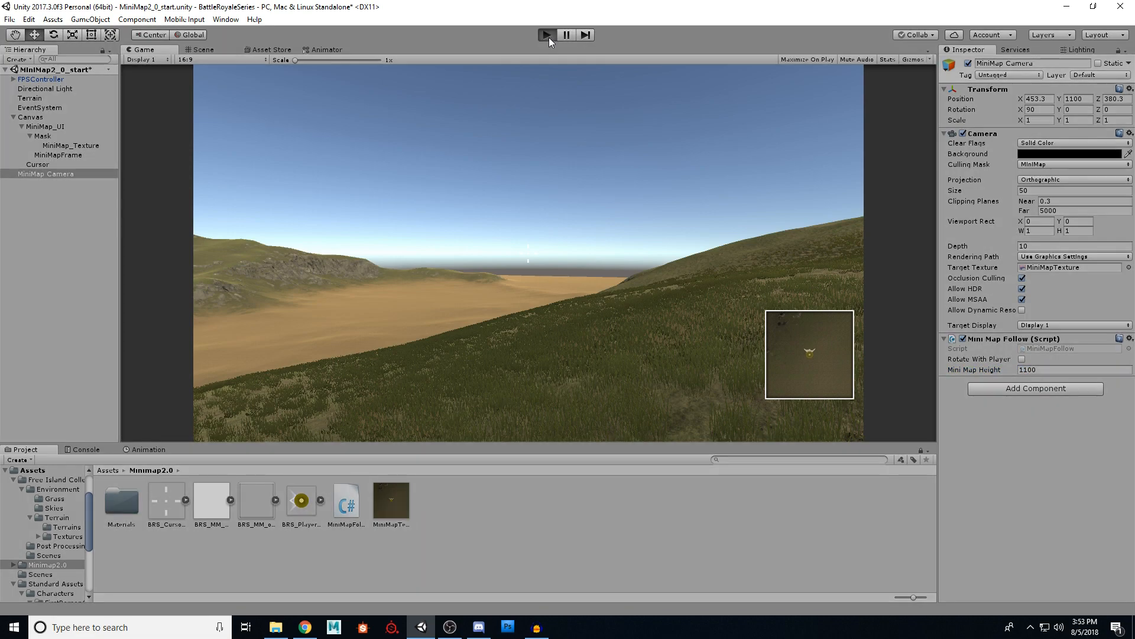
pyautogui.press('w')
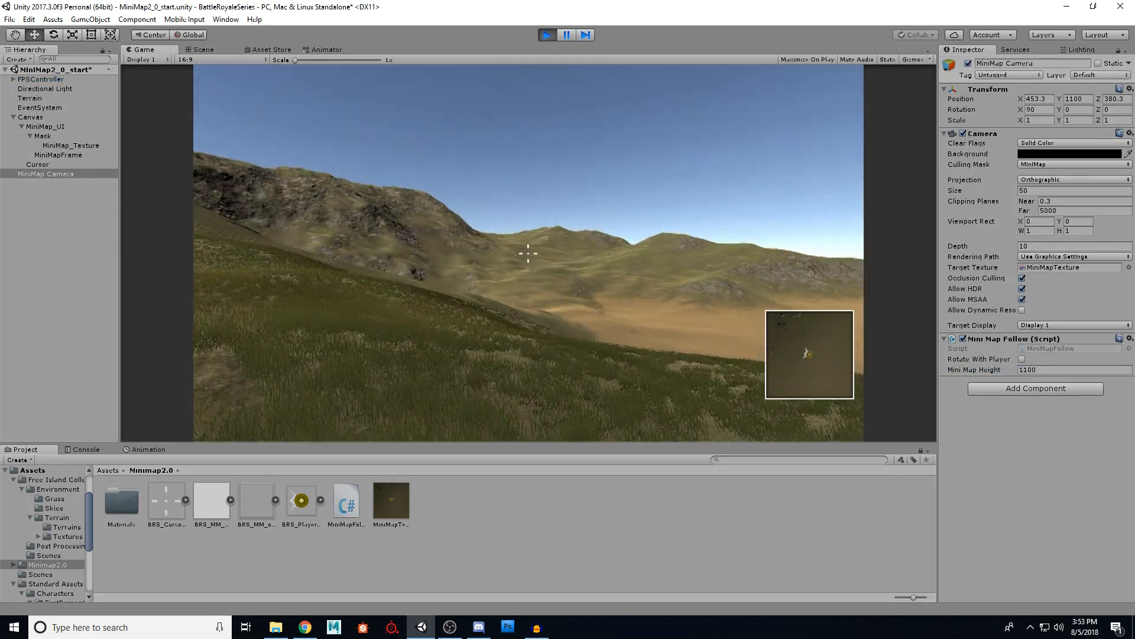
pyautogui.hotkey('shift', 'w')
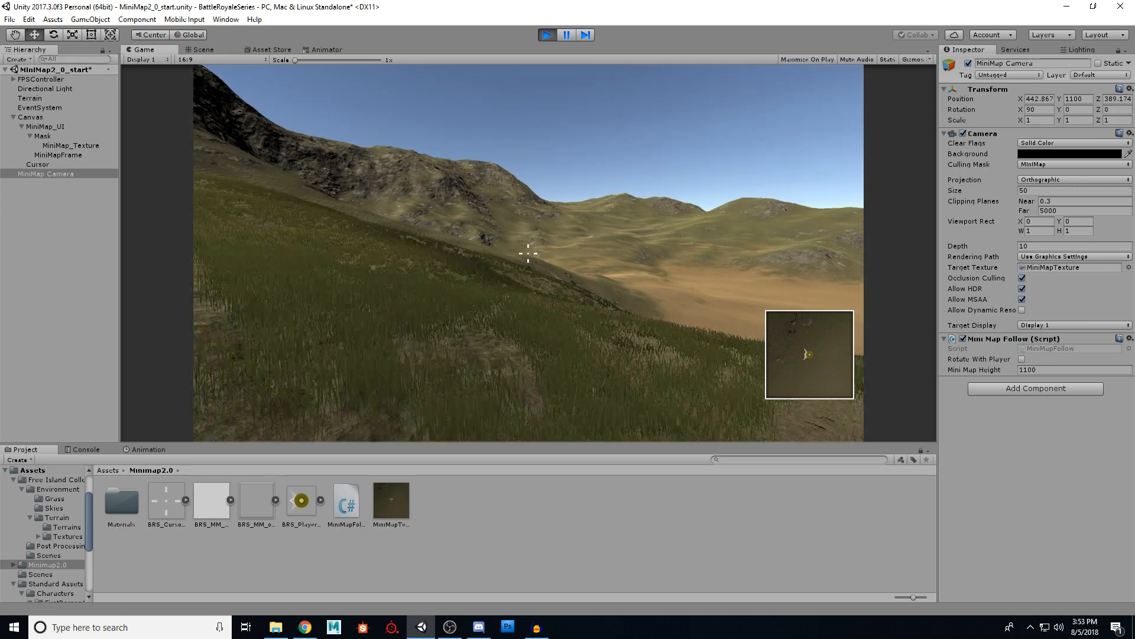
pyautogui.hotkey('shift', 'w')
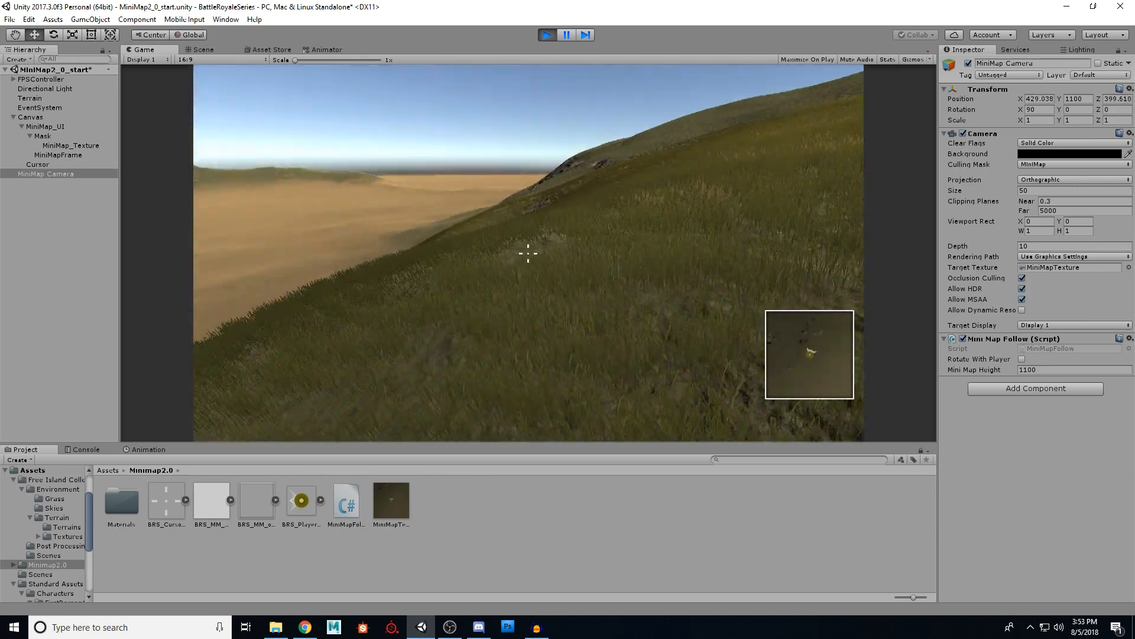
pyautogui.hotkey('shift', 'w')
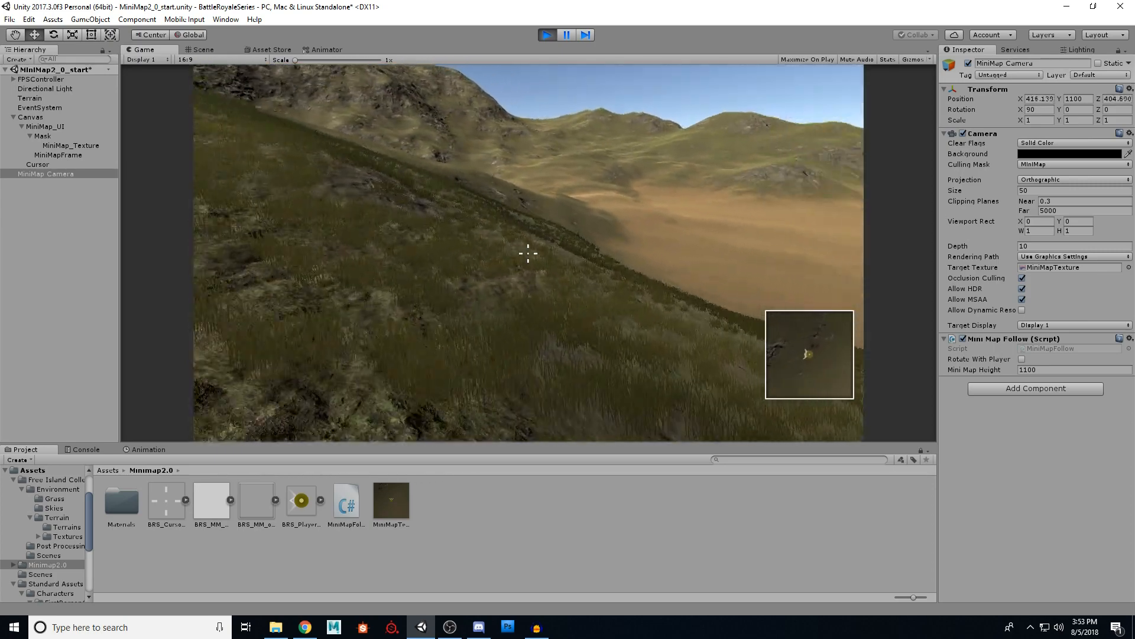
pyautogui.hotkey('shift', 'w')
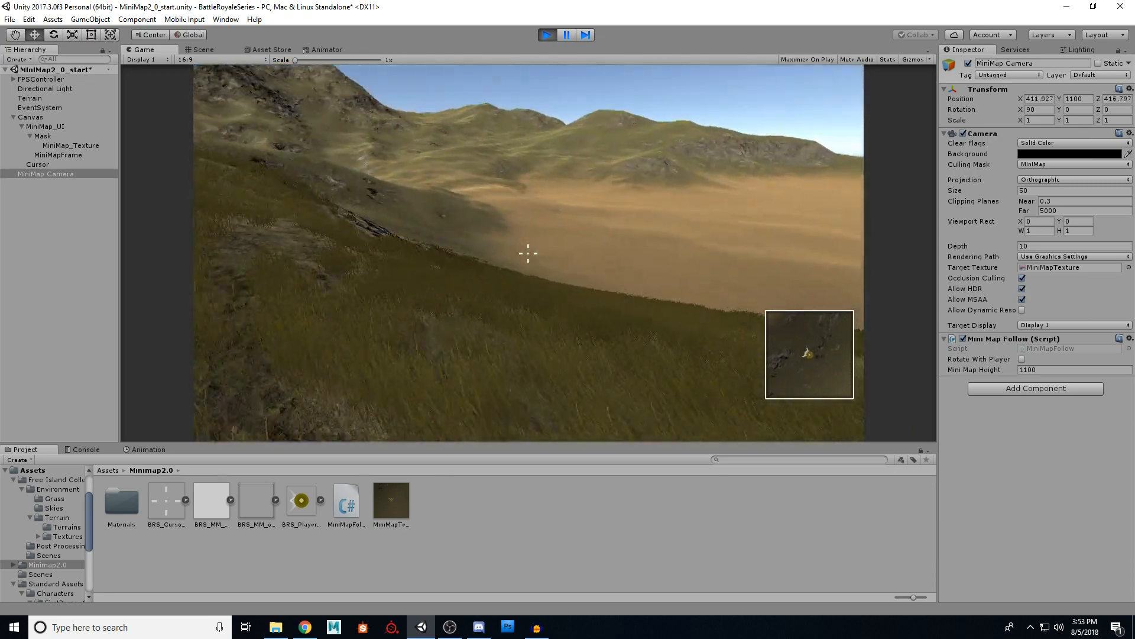
pyautogui.hotkey('shift', 'w')
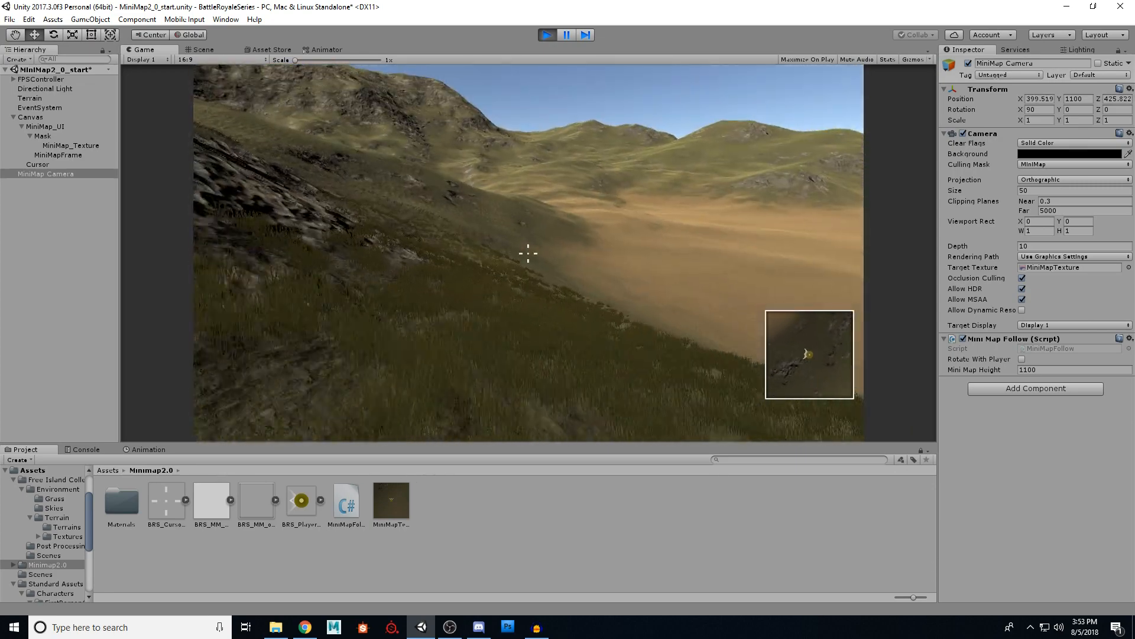
pyautogui.hotkey('shift', 'w')
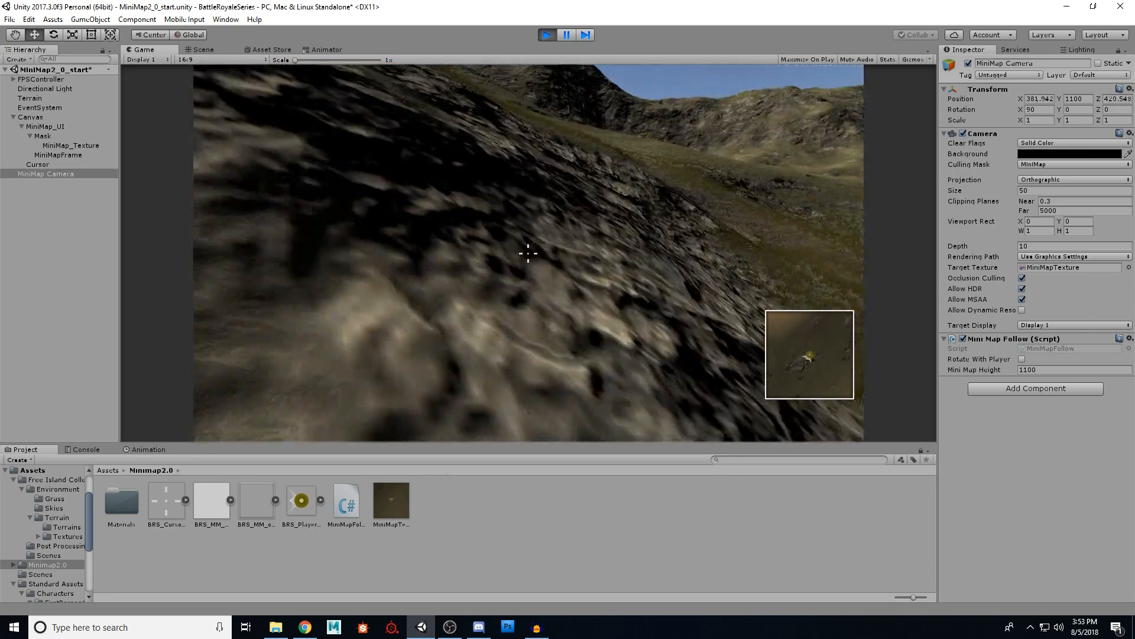
pyautogui.hotkey('shift', 'w')
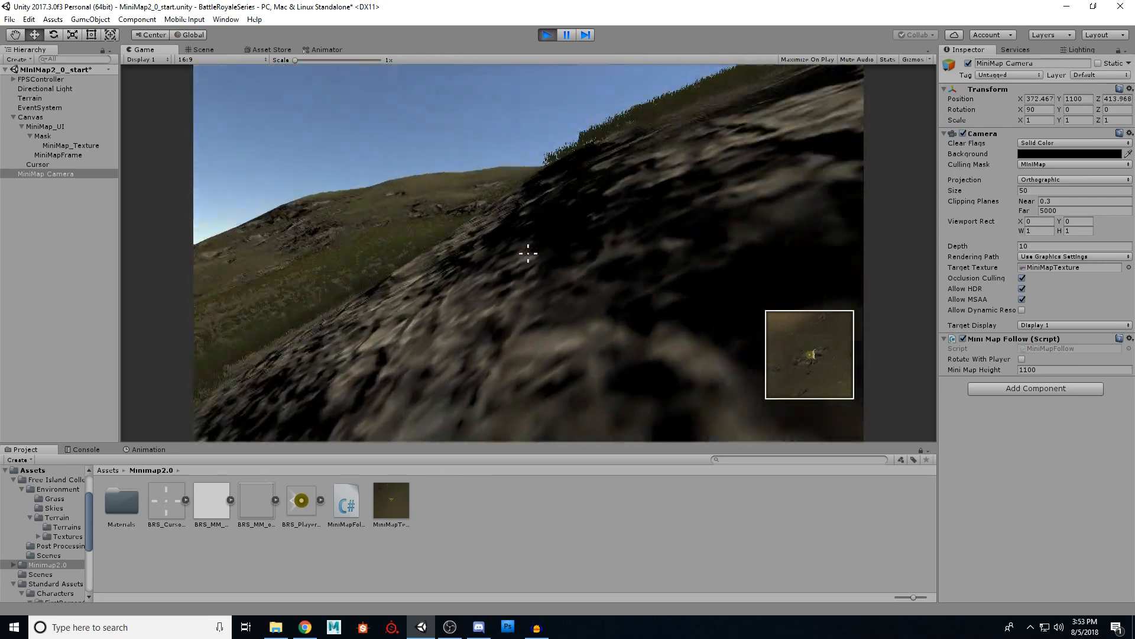
pyautogui.press('w')
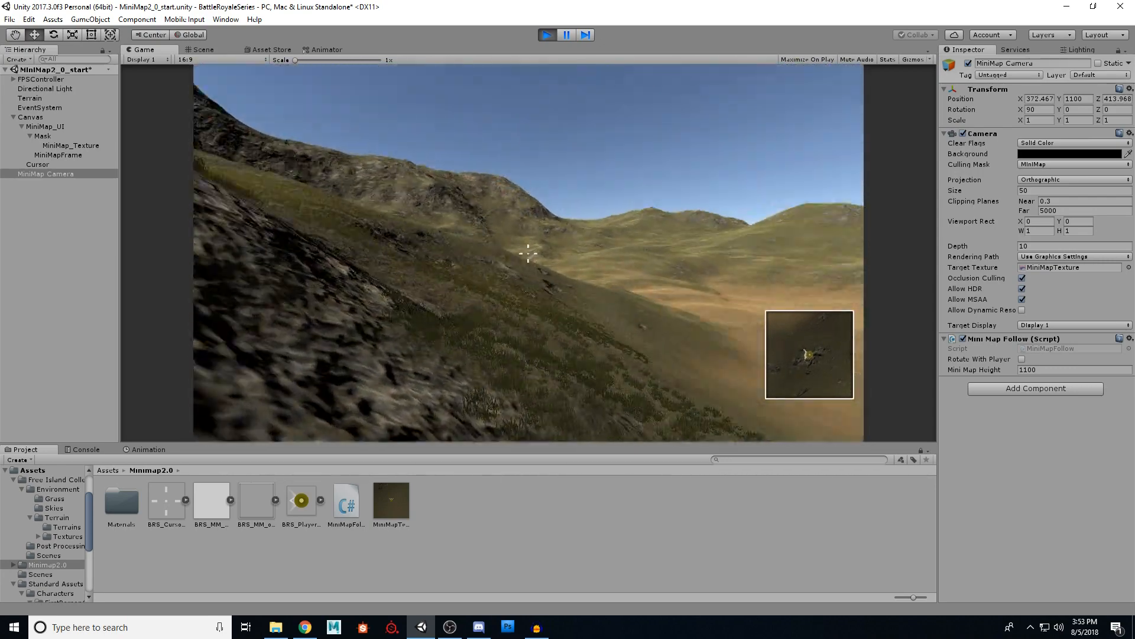
pyautogui.hotkey('shift', 'w')
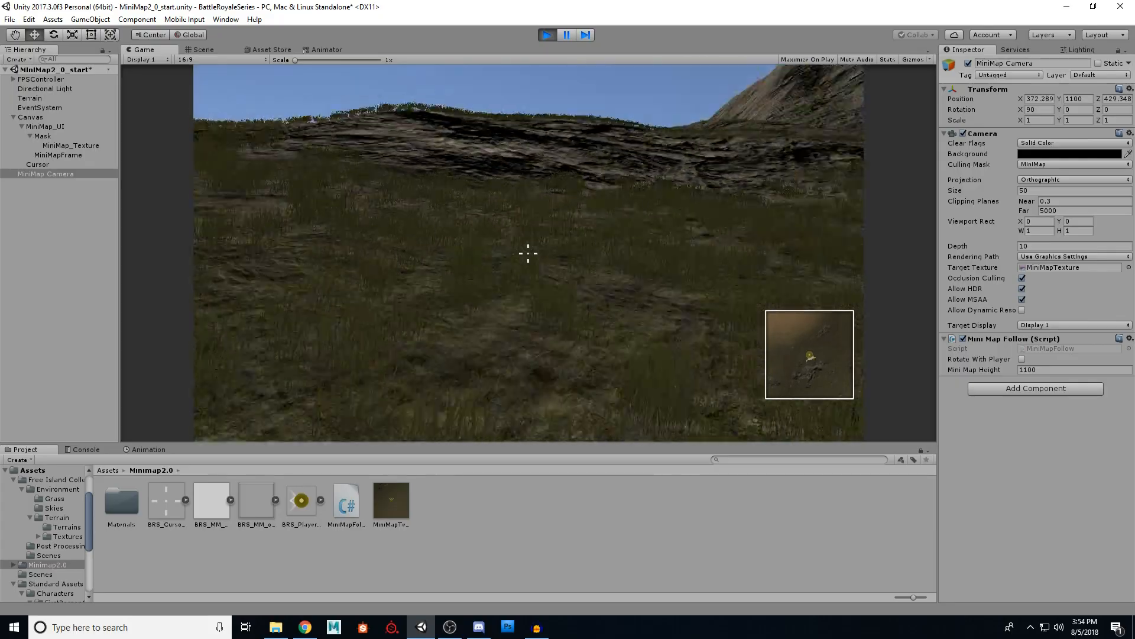
pyautogui.hotkey('shift', 'w')
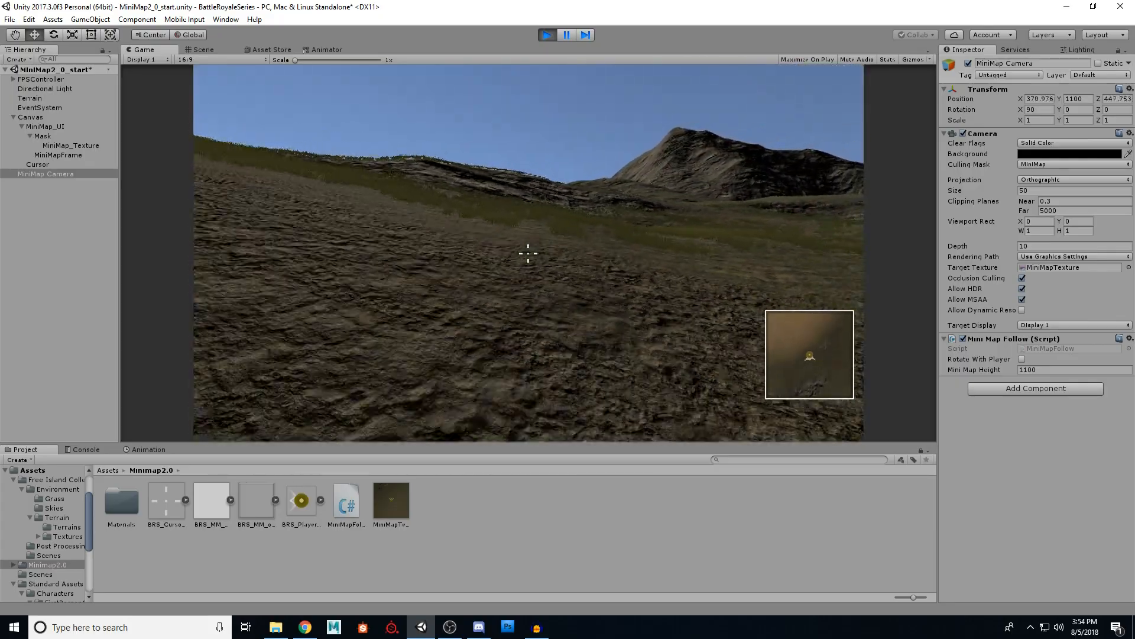
pyautogui.press('w')
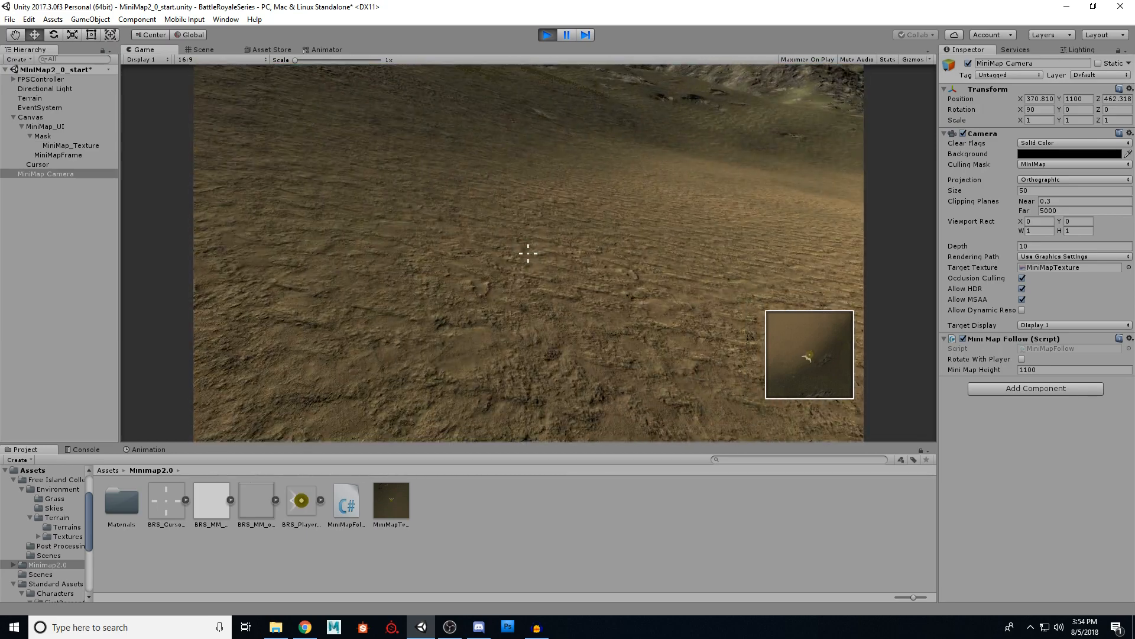
pyautogui.press('w')
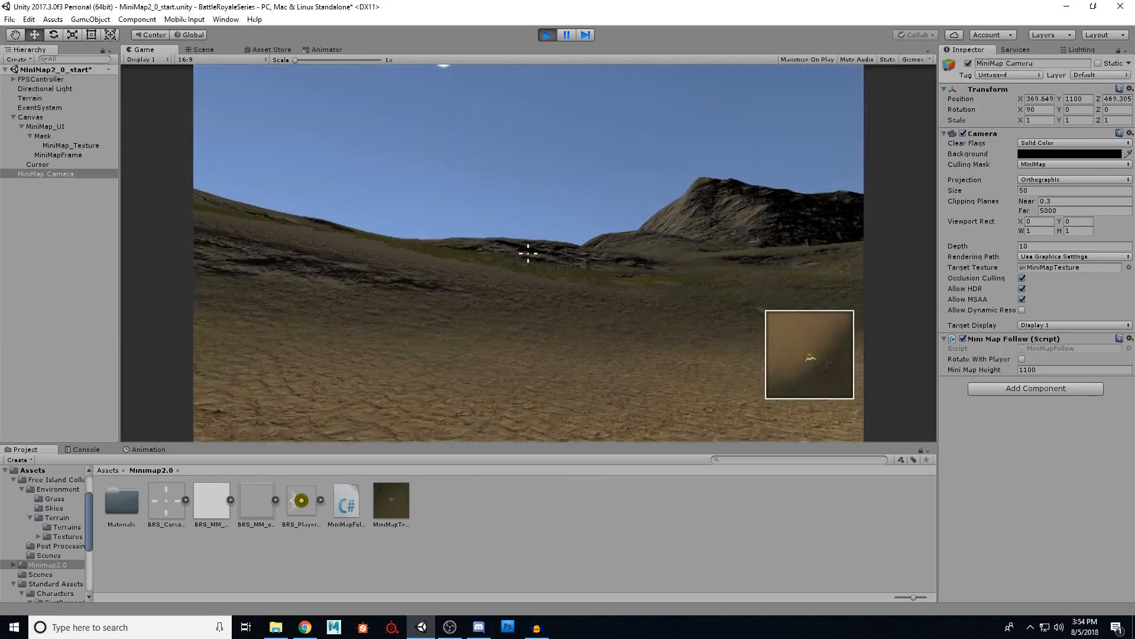
pyautogui.press('w')
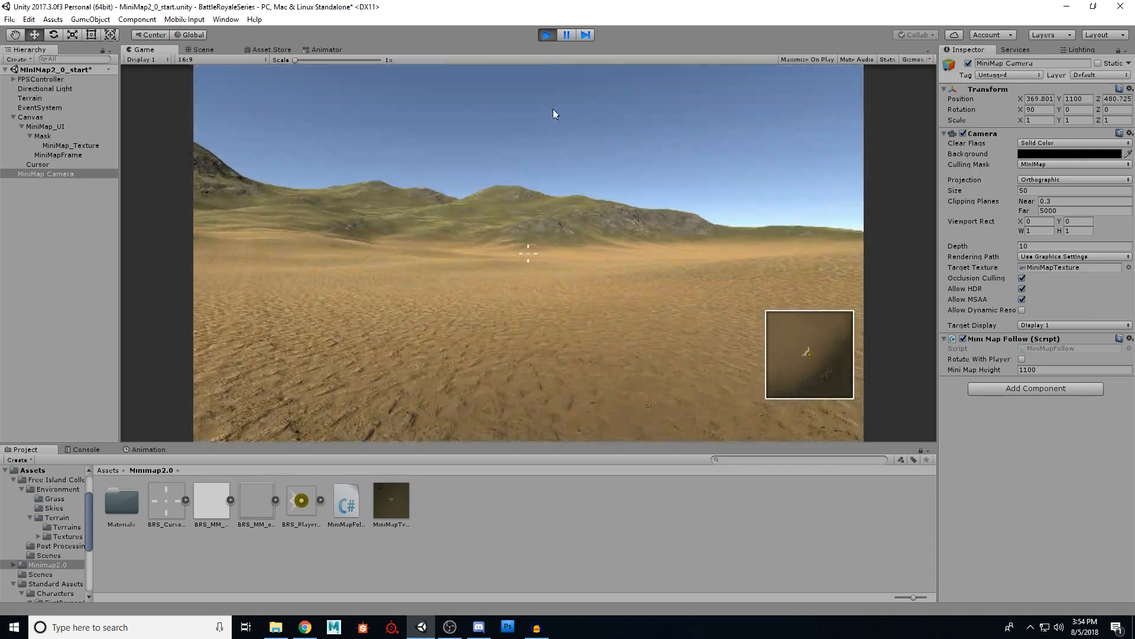
pyautogui.press('Escape')
pyautogui.click(547, 34)
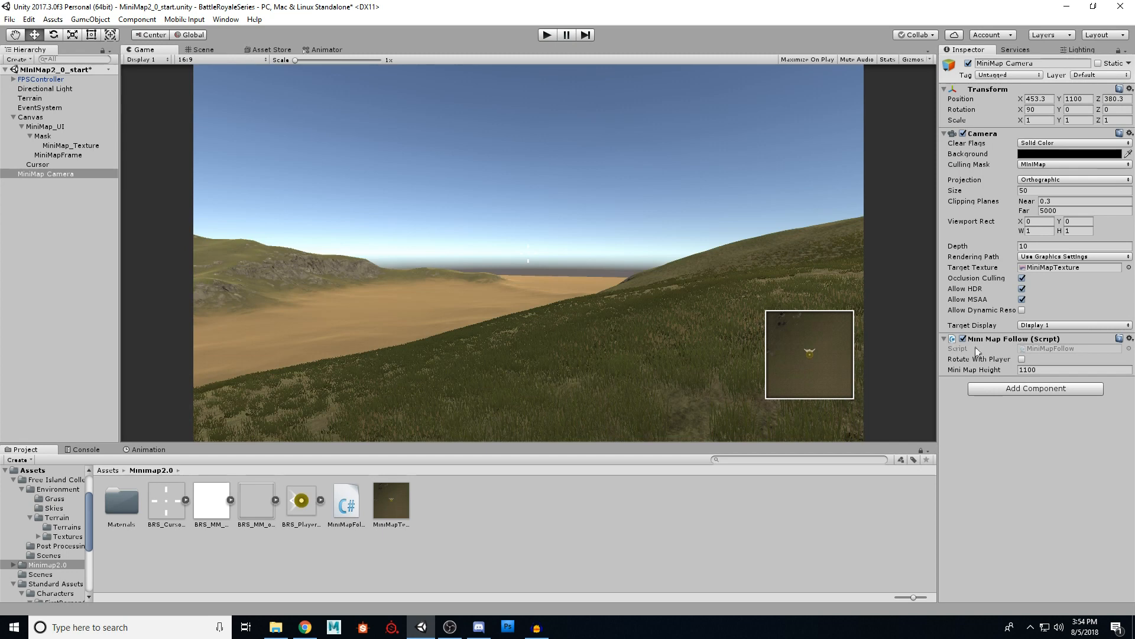
# - Enable Rotate With Player on the follow script, play-test the minimap while walking and turning, and stop the run
pyautogui.click(1022, 359)
pyautogui.click(550, 37)
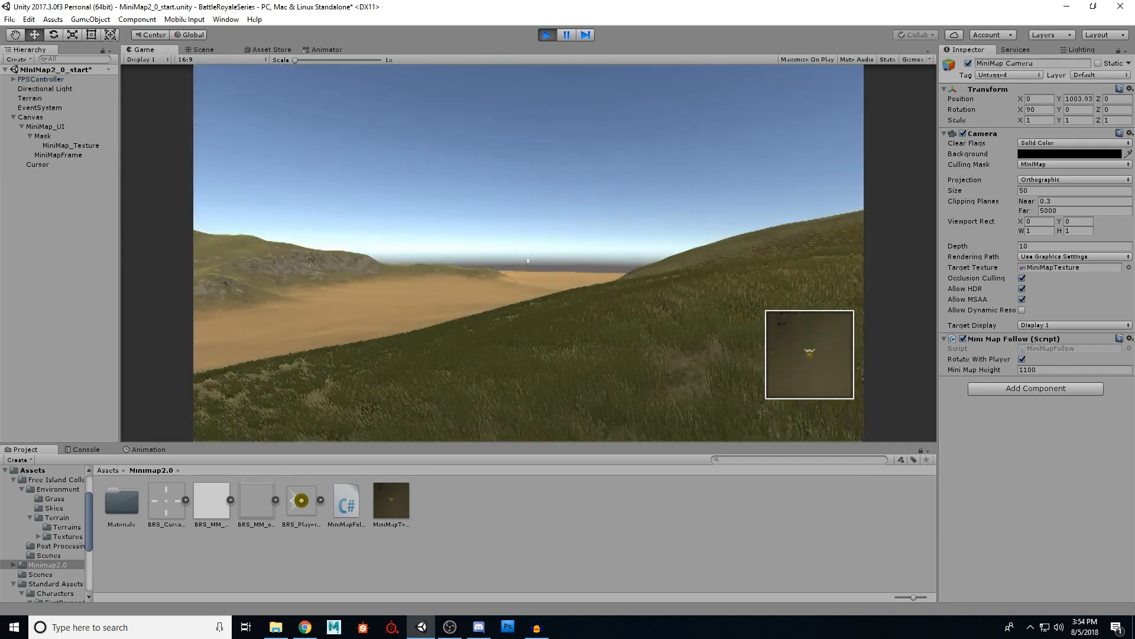
pyautogui.press('w')
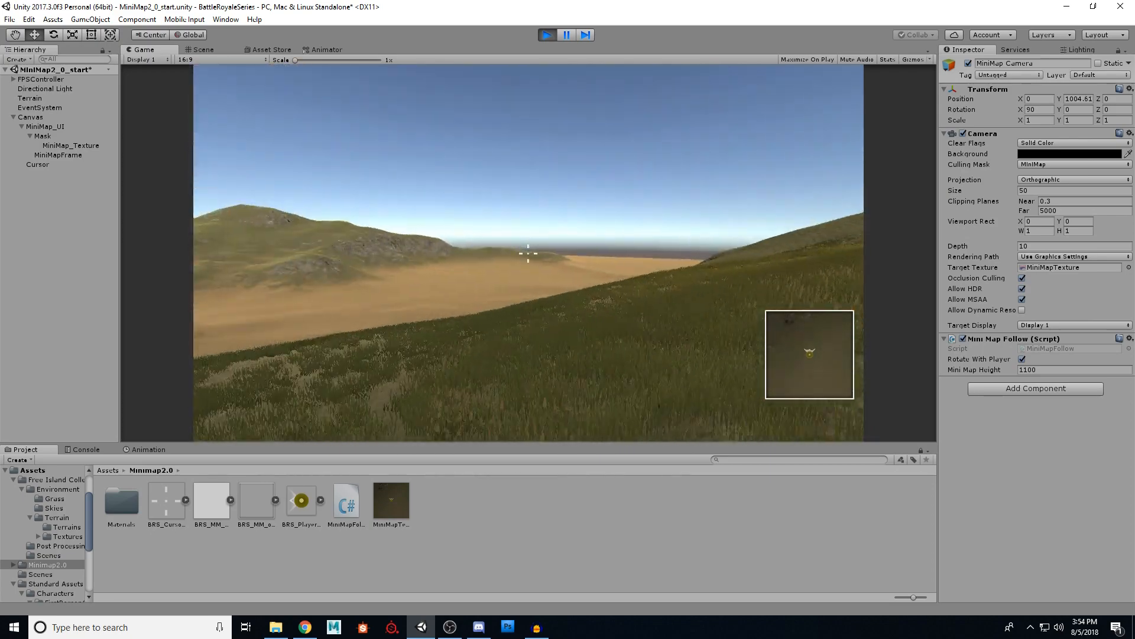
pyautogui.press('w')
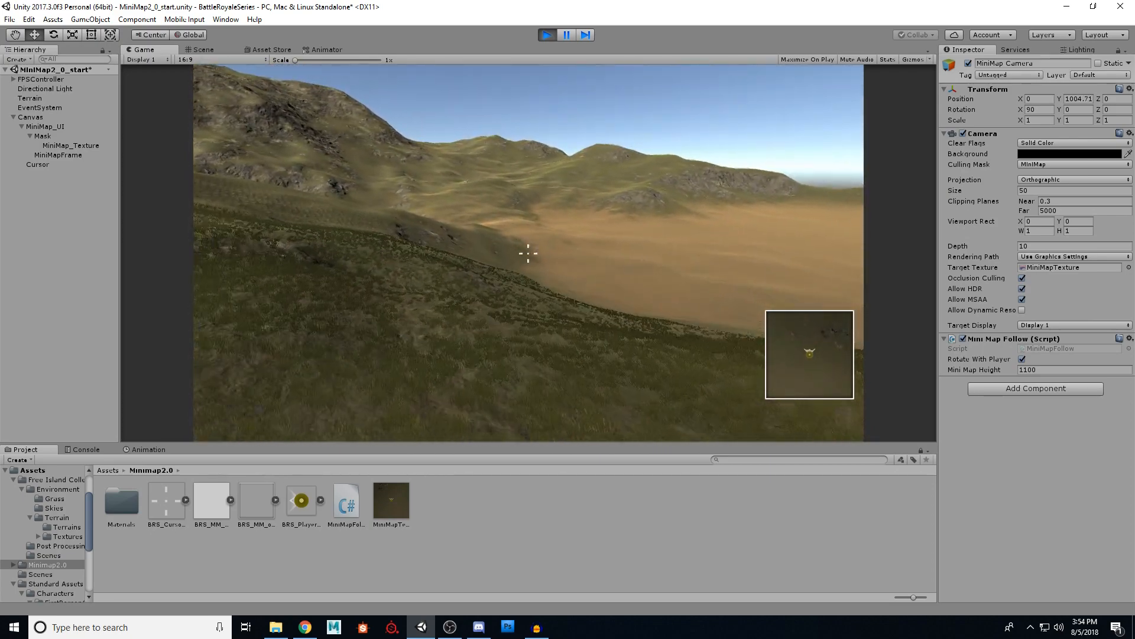
pyautogui.press('w')
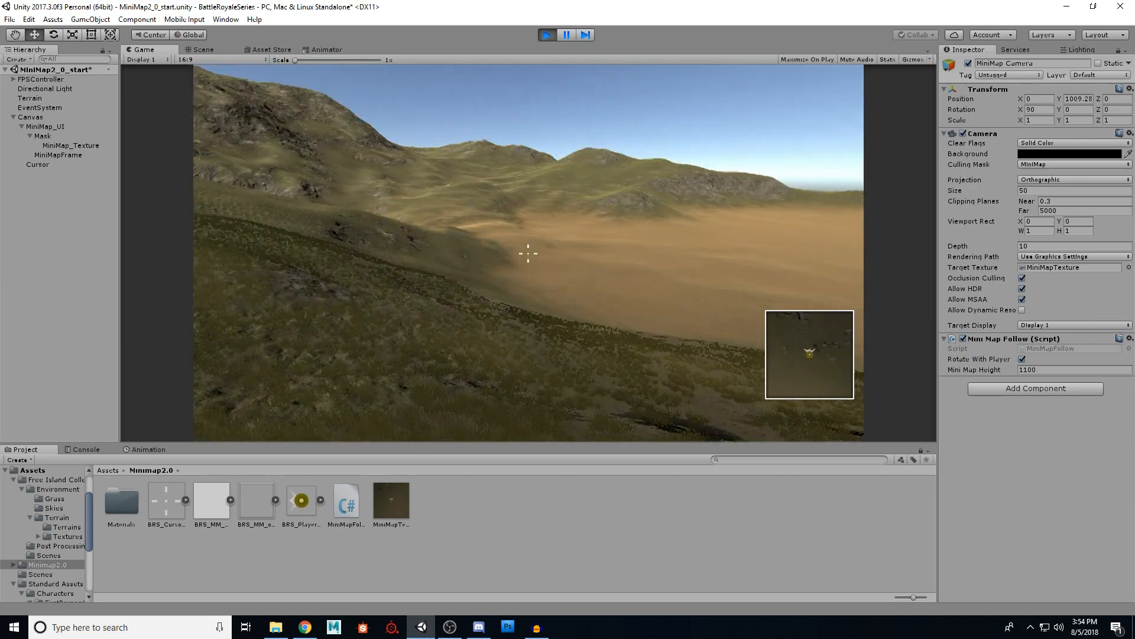
pyautogui.press('w')
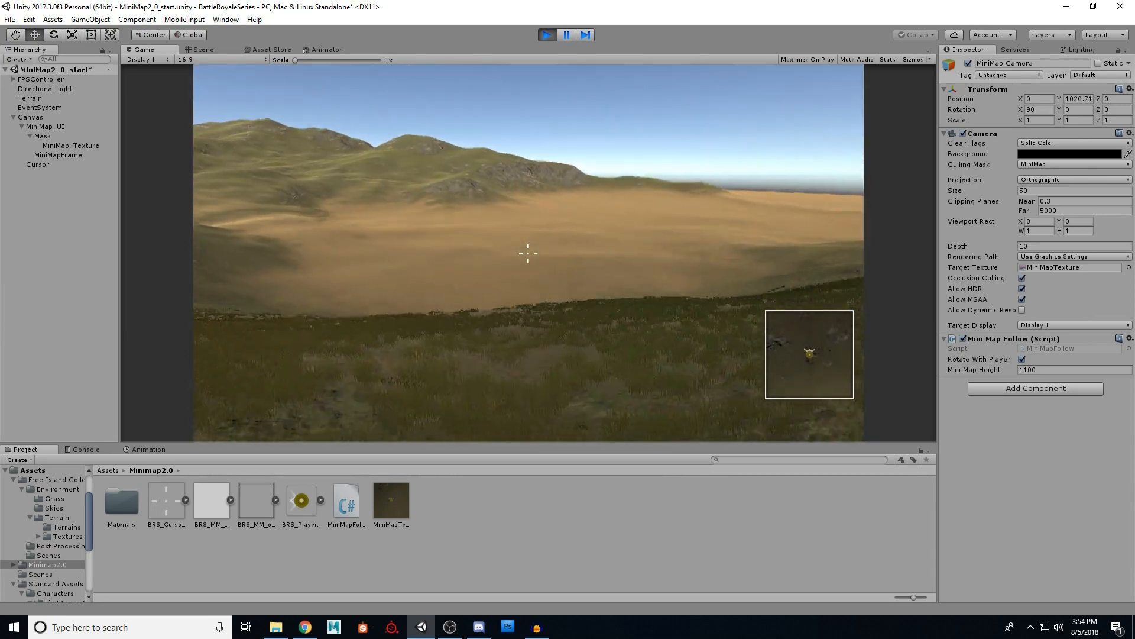
pyautogui.press('w')
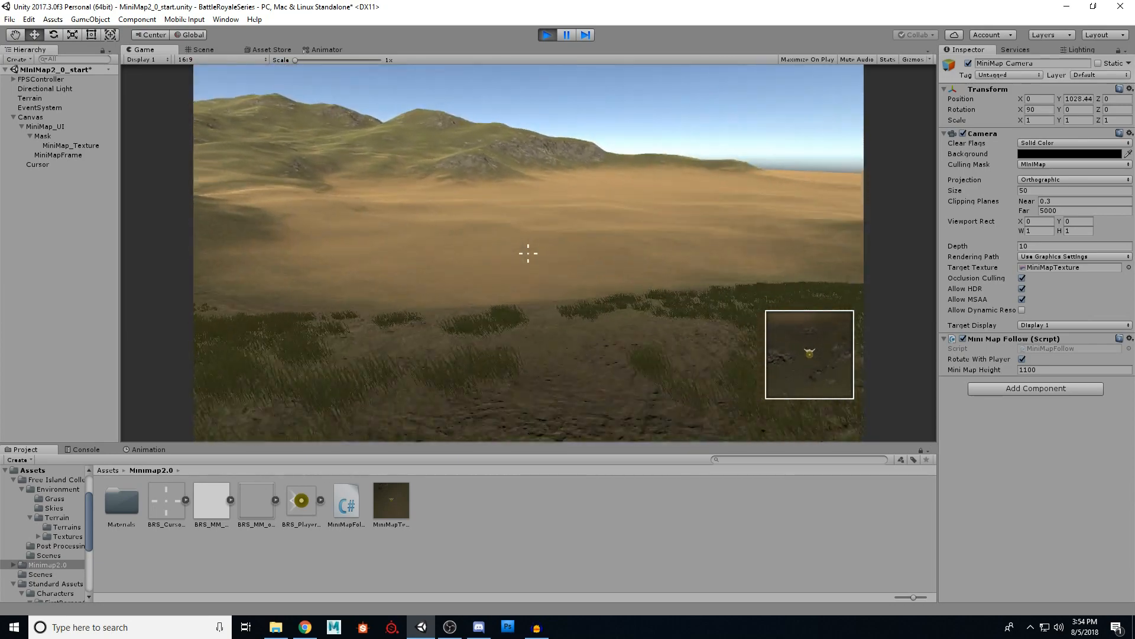
pyautogui.press('w')
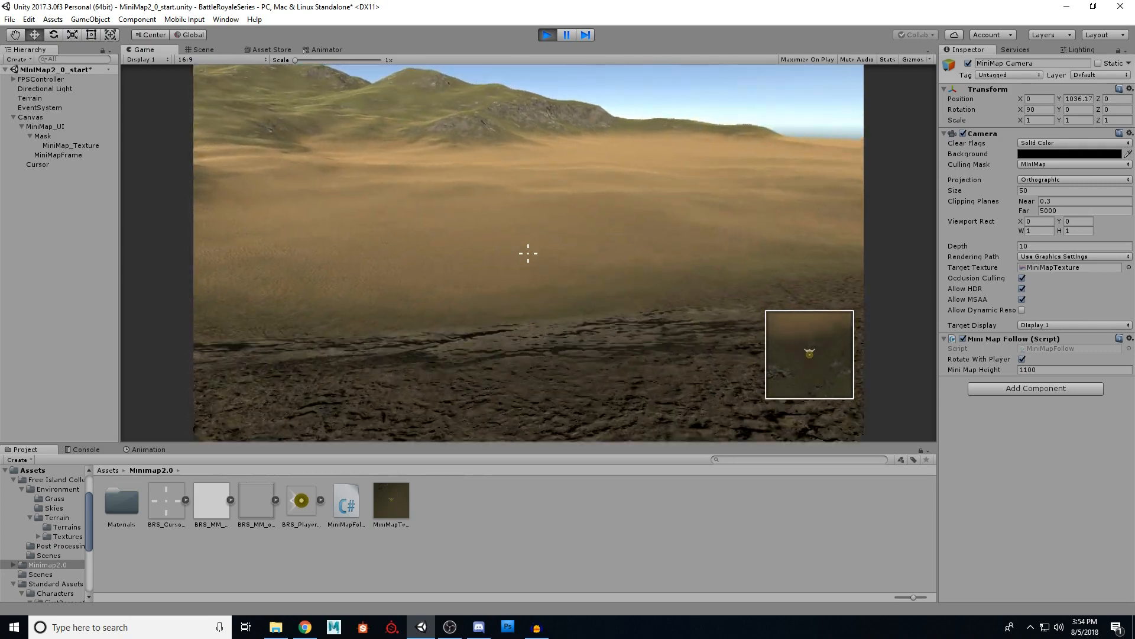
pyautogui.press('w')
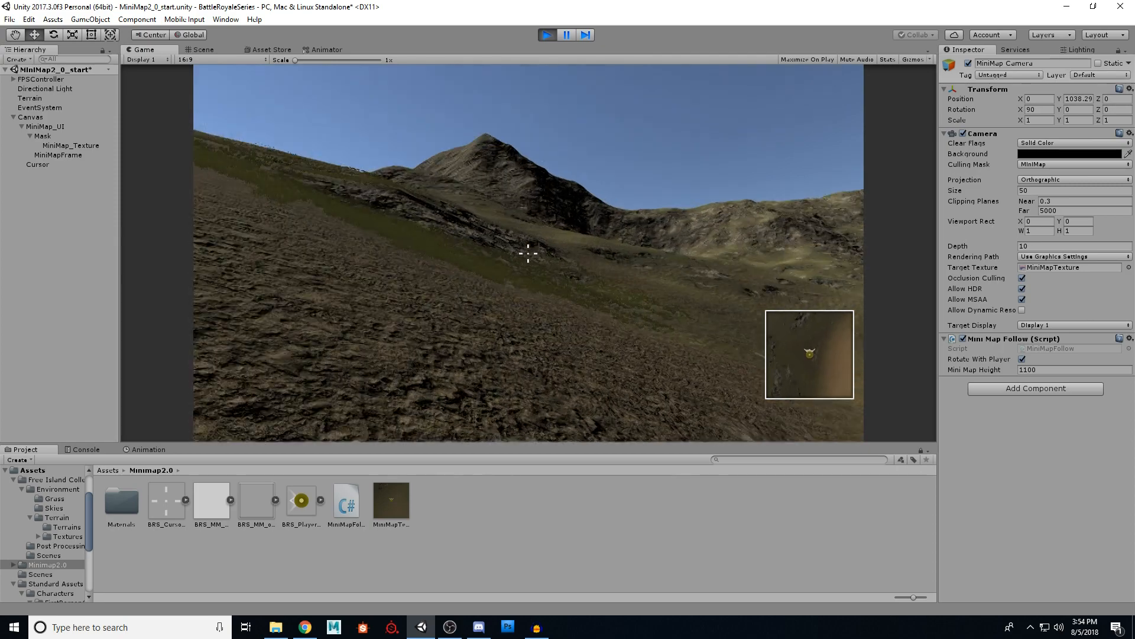
pyautogui.press('Escape')
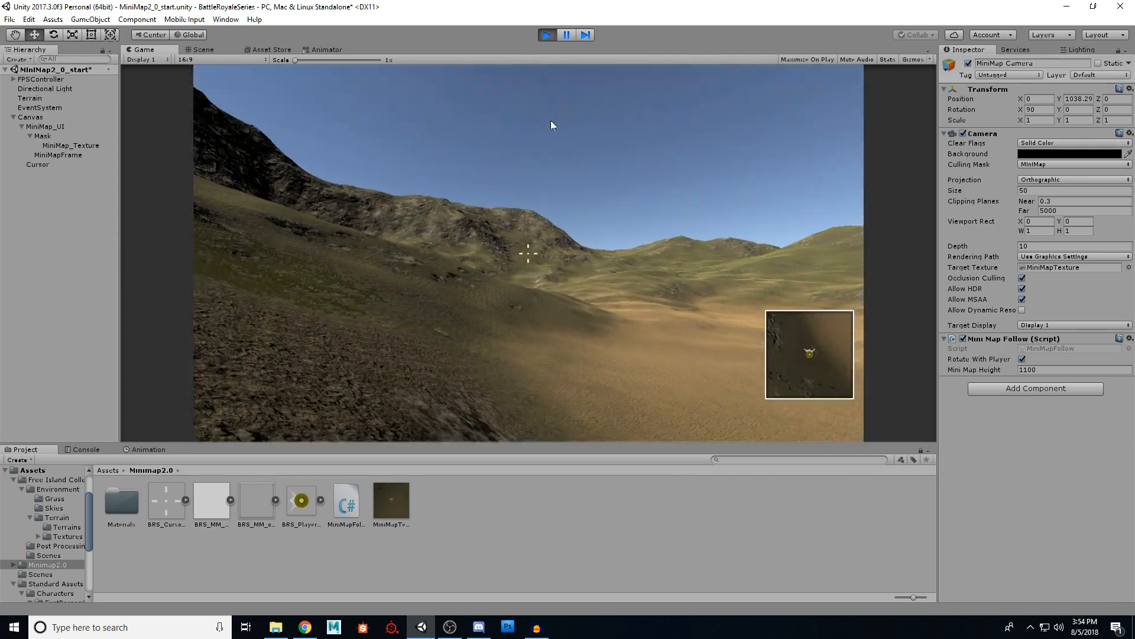
pyautogui.click(548, 35)
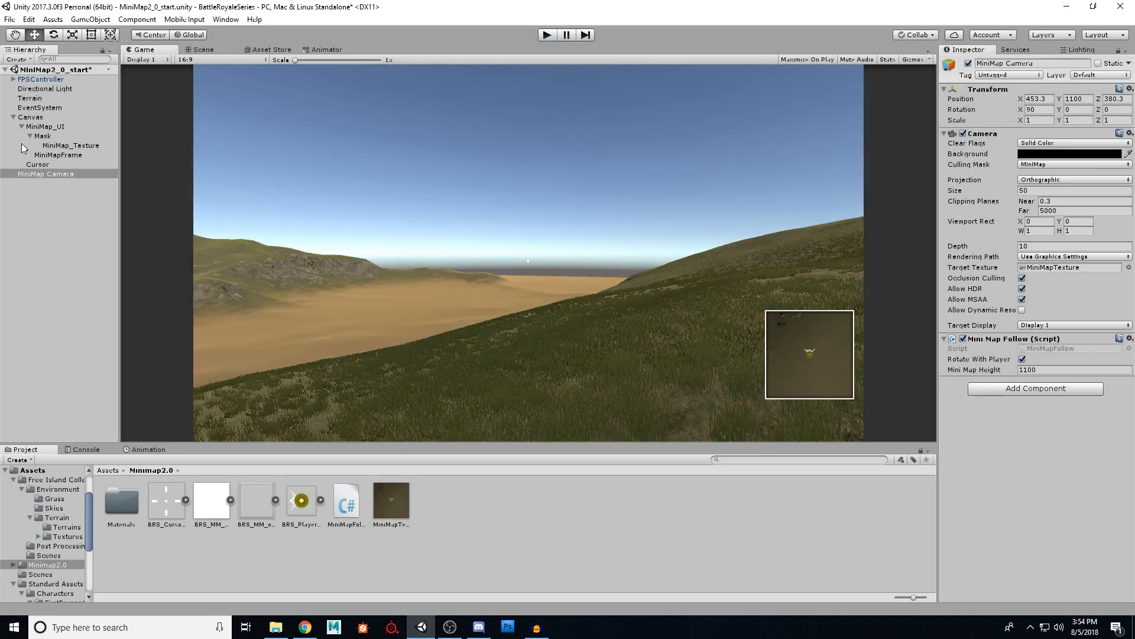
# - Collapse the Canvas hierarchy and open the MiniMapFollow script in Visual Studio, repositioning the editor window
pyautogui.click(13, 117)
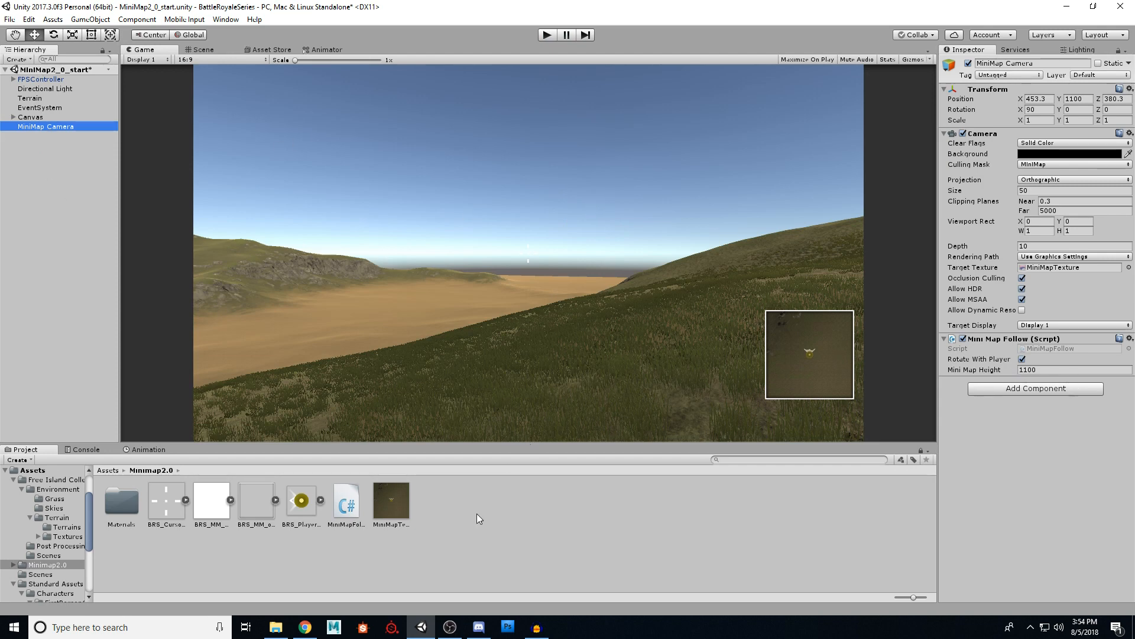
pyautogui.click(438, 510)
pyautogui.doubleClick(362, 504)
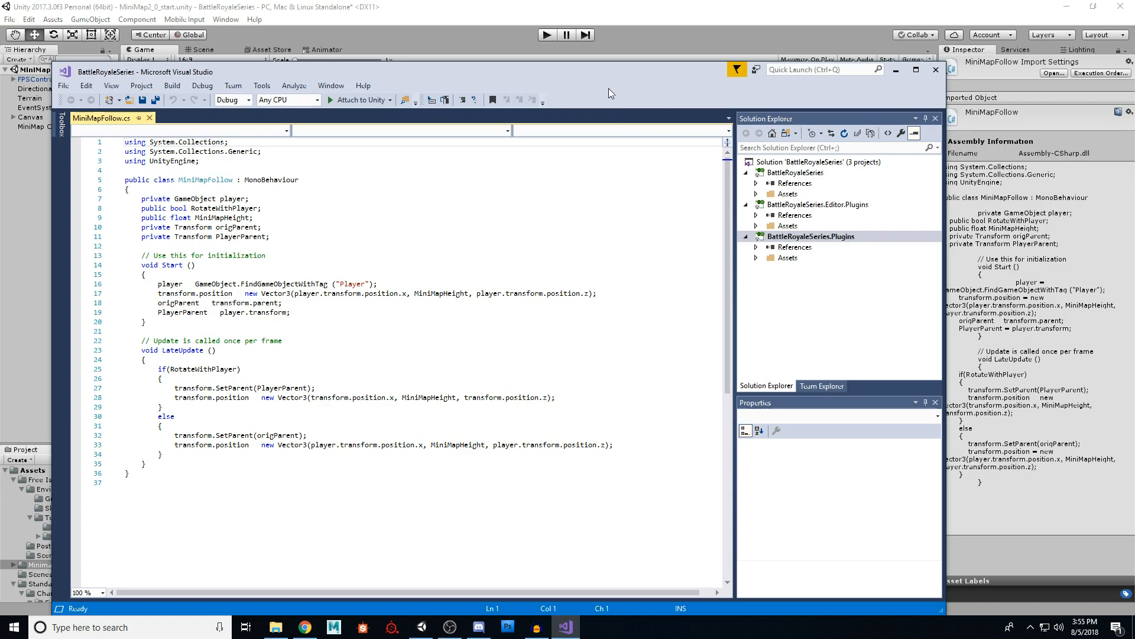
pyautogui.moveTo(595, 69); pyautogui.dragTo(659, 45)
# - Examine the MiniMapFollow variable declarations, from player and RotateWithPlayer to MiniMapHeight, origParent and PlayerParent, and go to the Start method
pyautogui.click(329, 175)
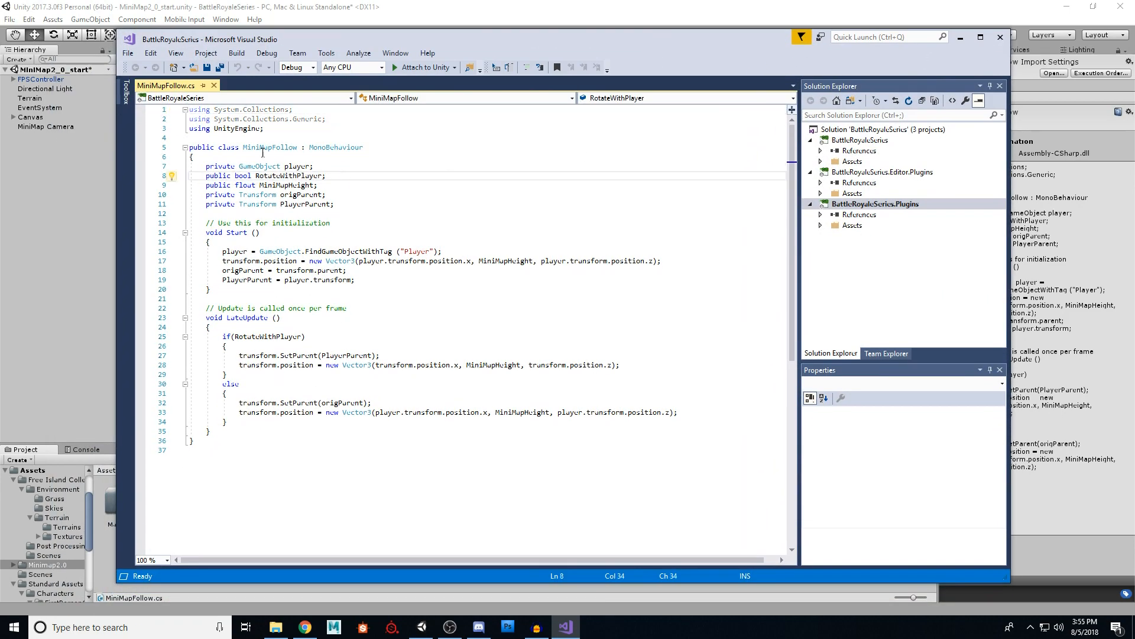
pyautogui.moveTo(194, 157); pyautogui.dragTo(342, 206)
pyautogui.click(338, 213)
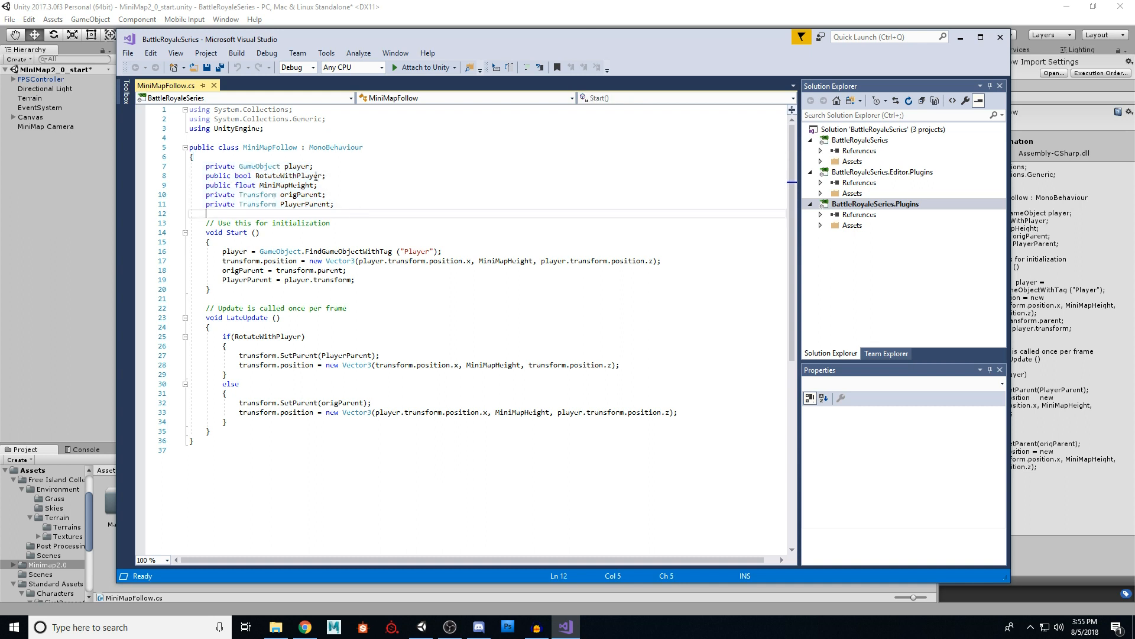
pyautogui.click(376, 168)
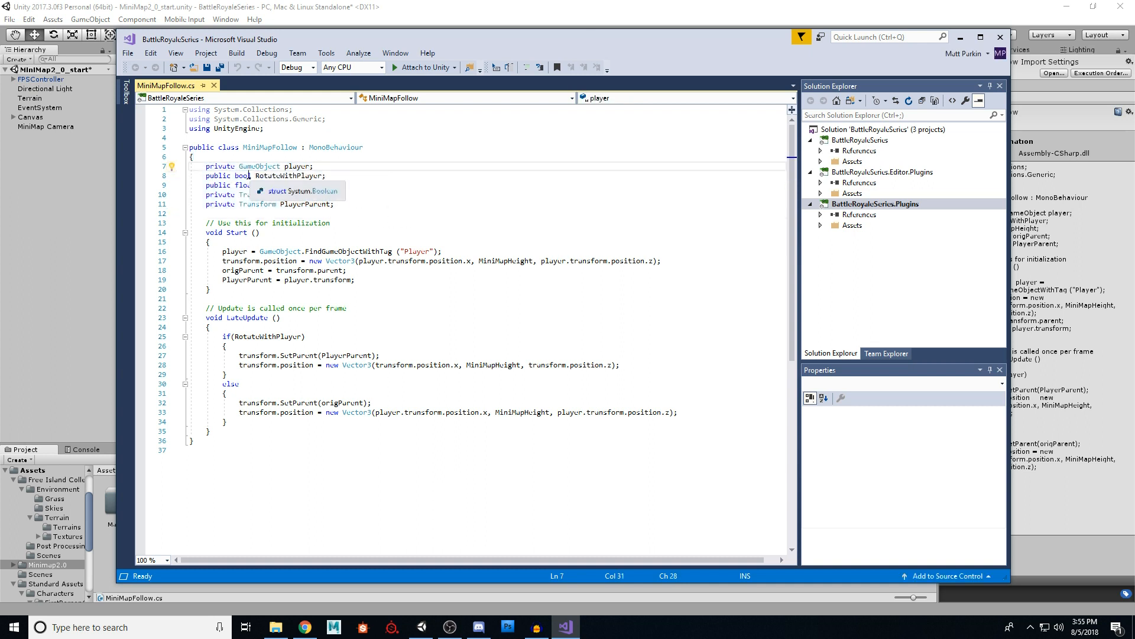
pyautogui.doubleClick(289, 176)
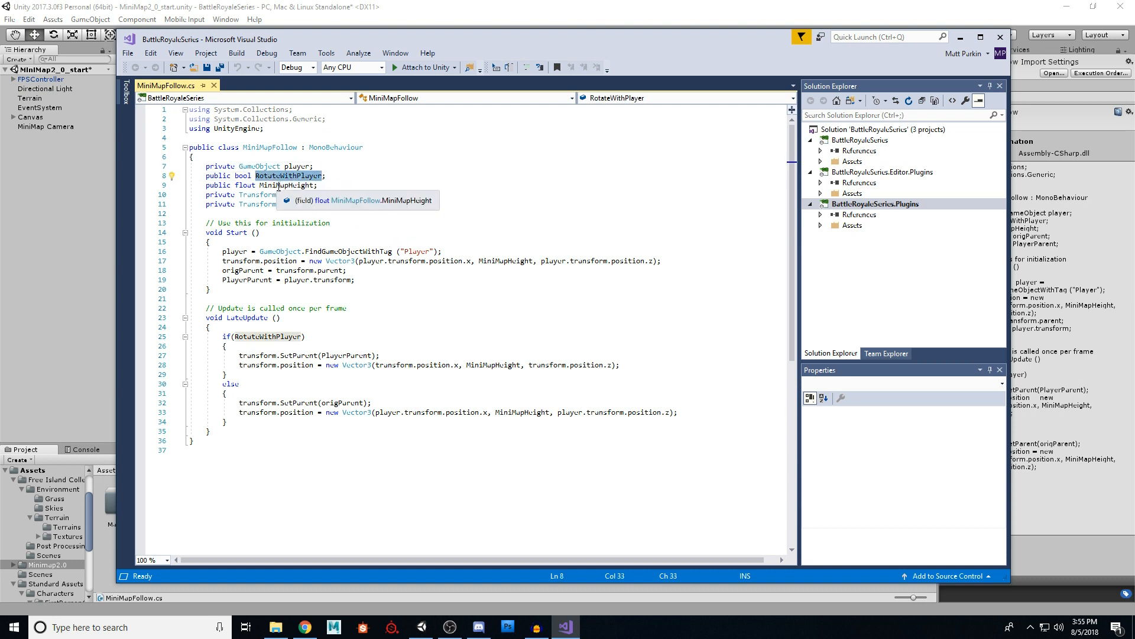
pyautogui.doubleClick(286, 185)
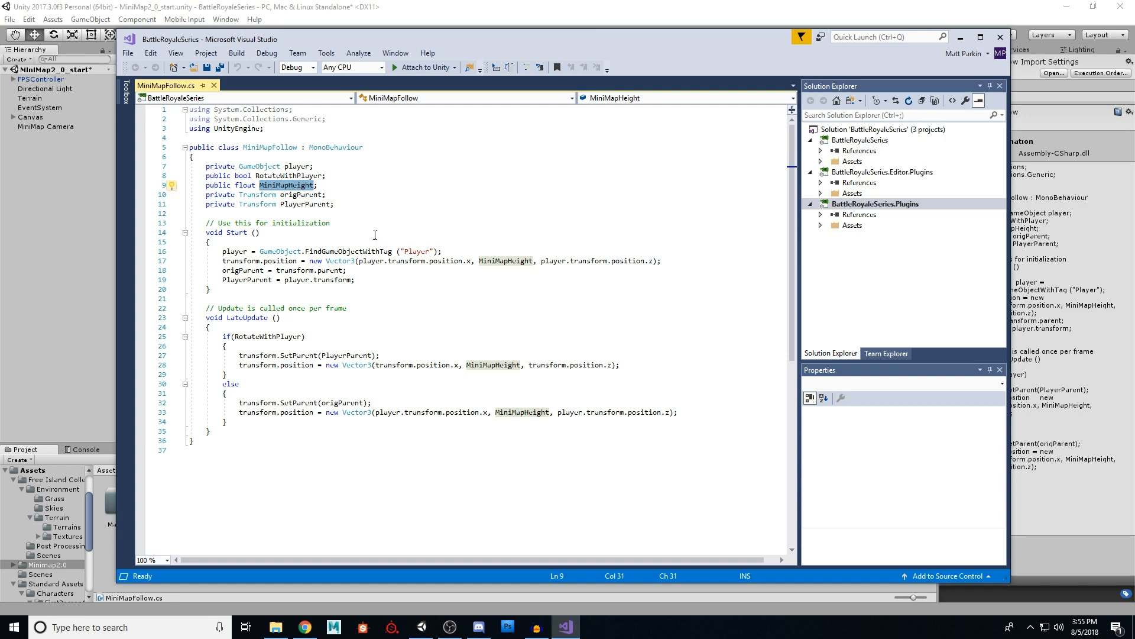
pyautogui.doubleClick(300, 194)
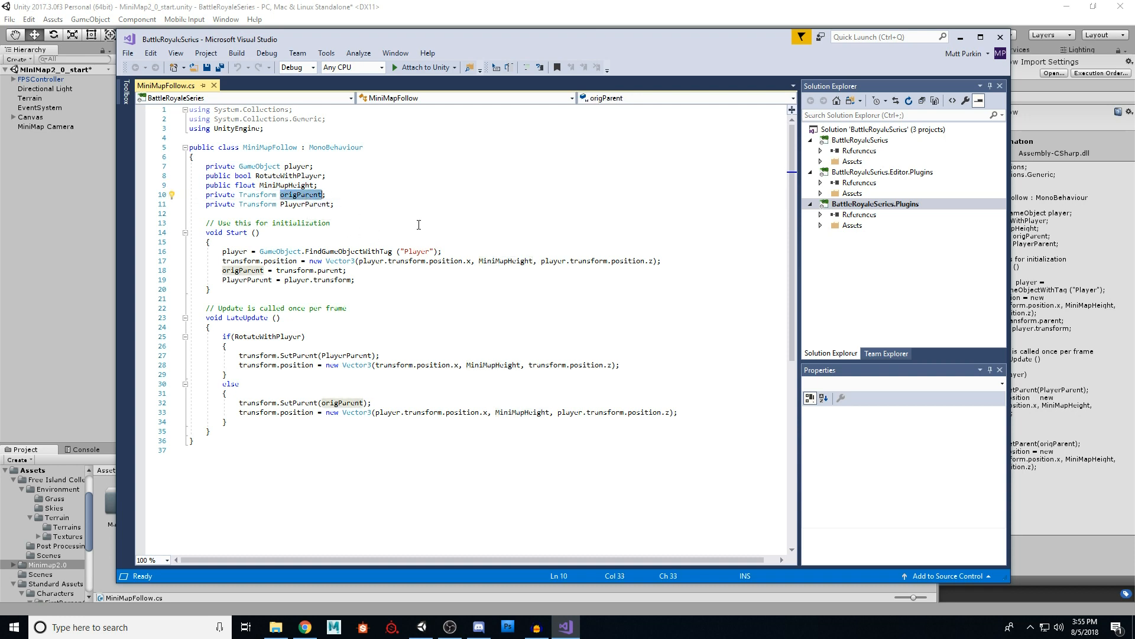
pyautogui.doubleClick(302, 204)
pyautogui.click(306, 234)
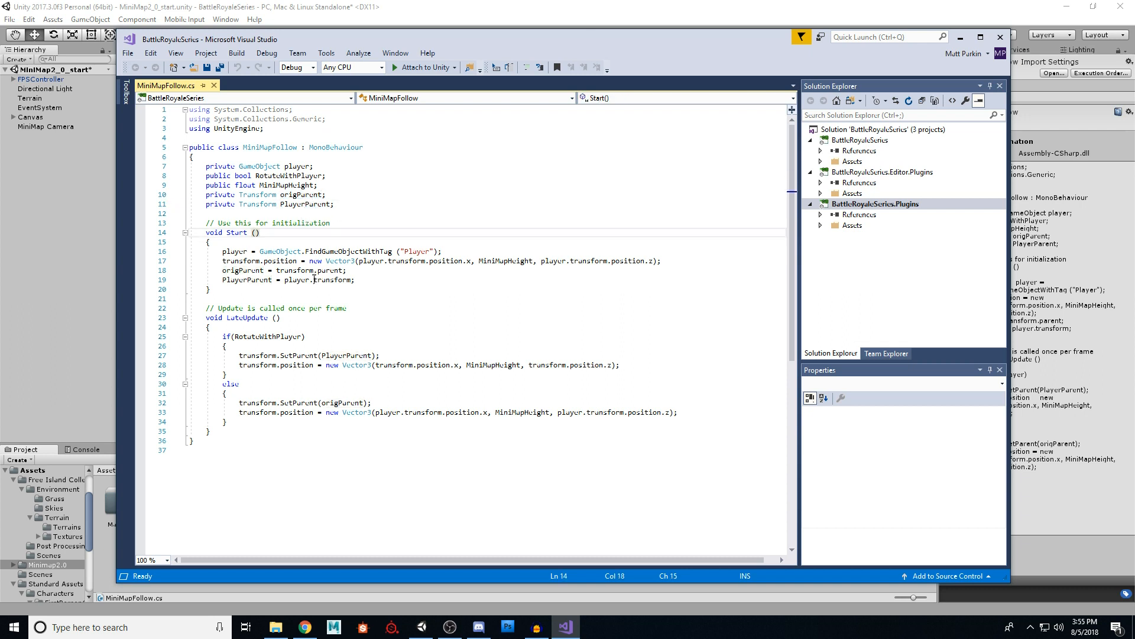
# - Examine the Start method's assignments: the player found by tag, the initial position with MiniMapHeight, origParent and PlayerParent
pyautogui.doubleClick(357, 251)
pyautogui.doubleClick(417, 251)
pyautogui.doubleClick(232, 252)
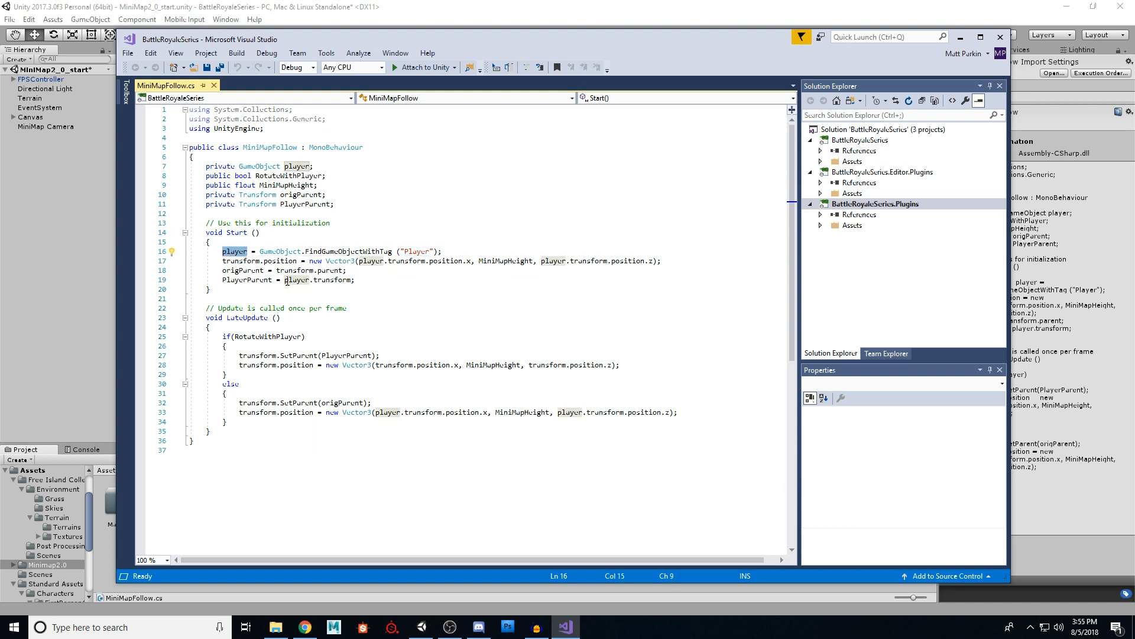
pyautogui.click(269, 261)
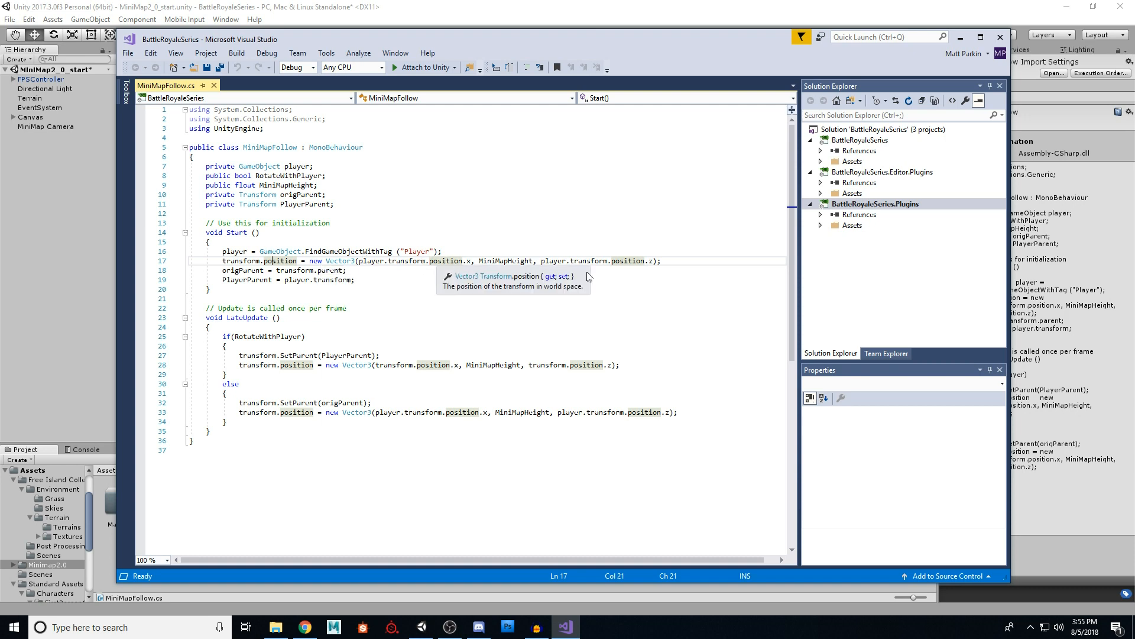
pyautogui.click(515, 262)
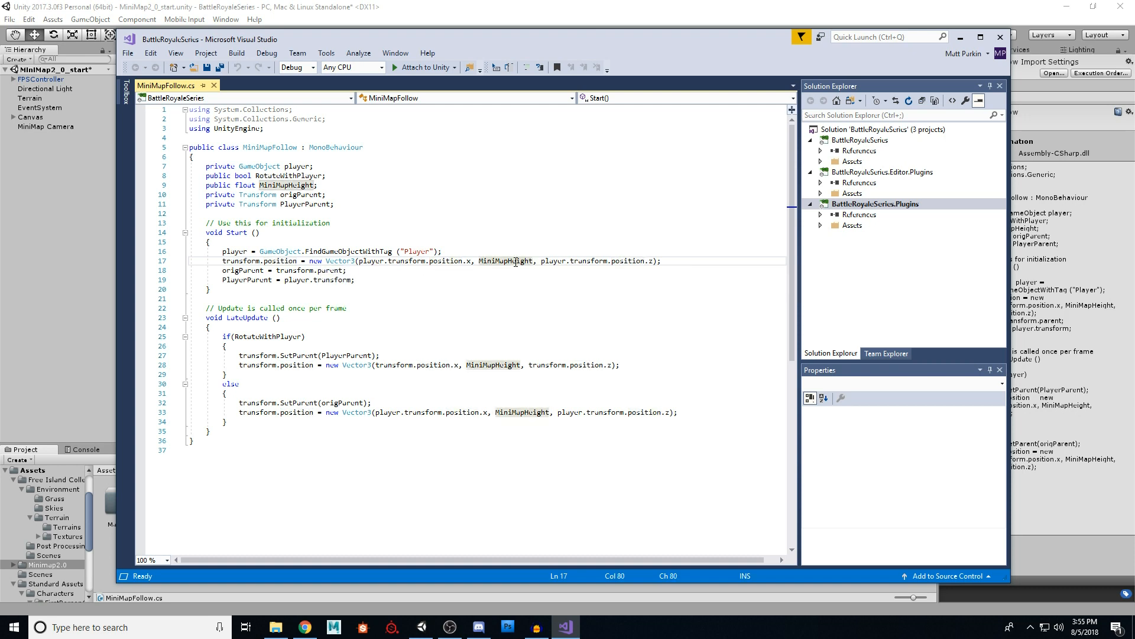
pyautogui.doubleClick(516, 262)
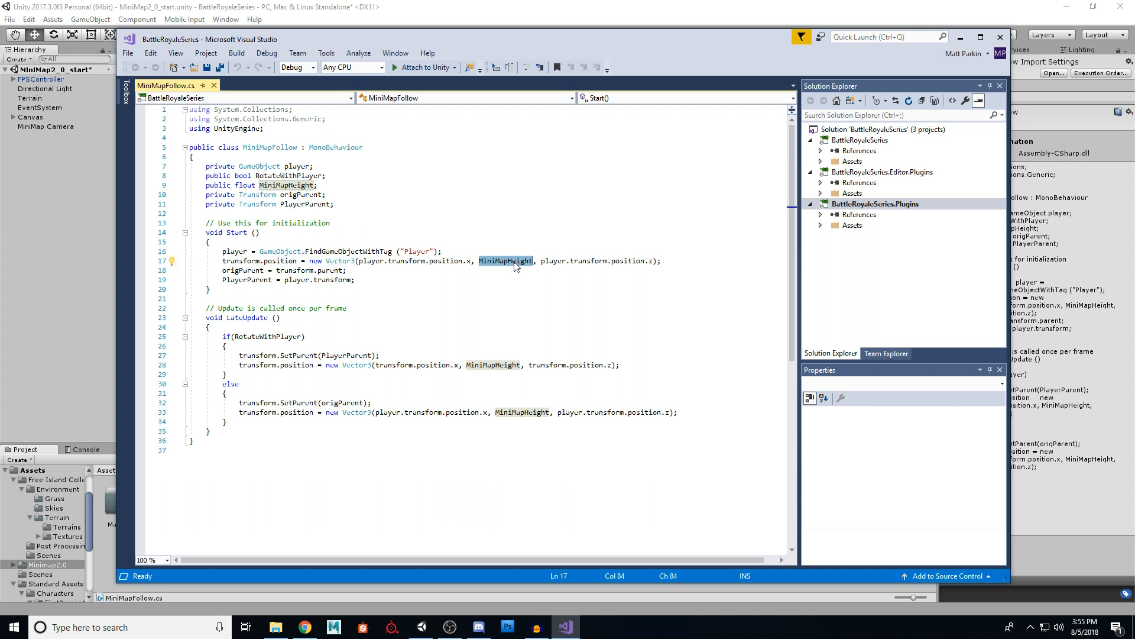
pyautogui.doubleClick(242, 270)
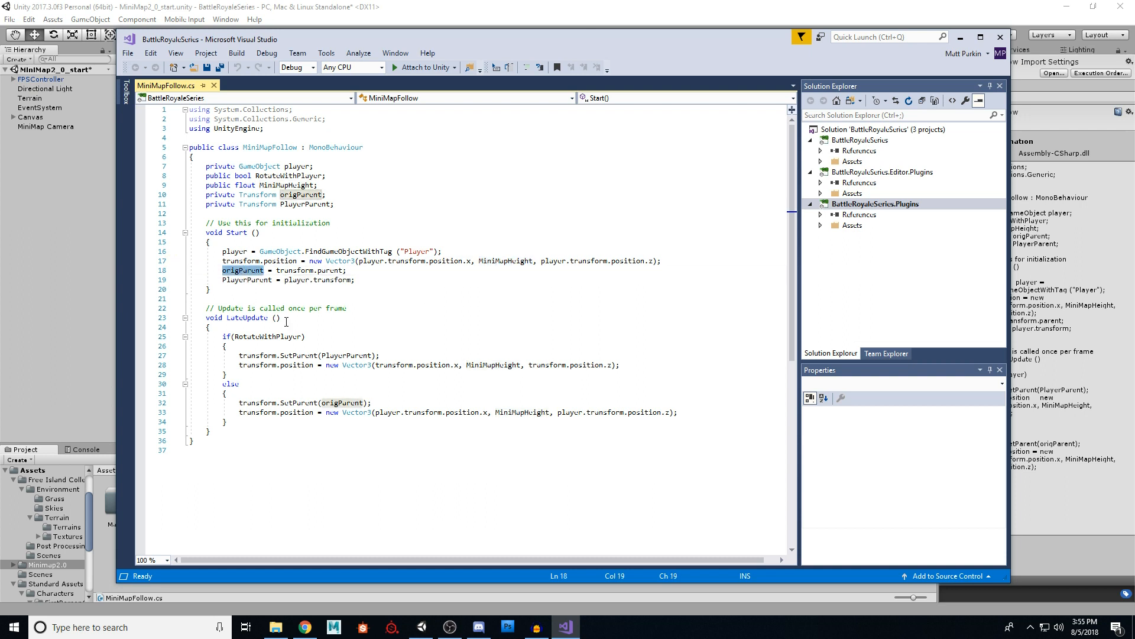
pyautogui.doubleClick(330, 271)
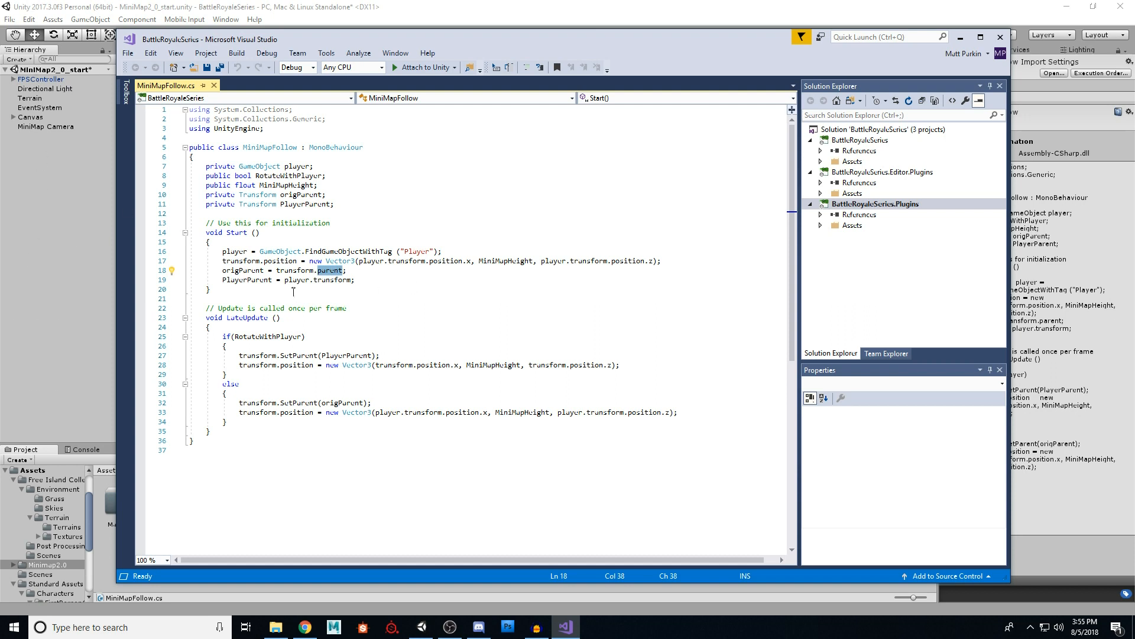
pyautogui.doubleClick(247, 280)
pyautogui.doubleClick(332, 280)
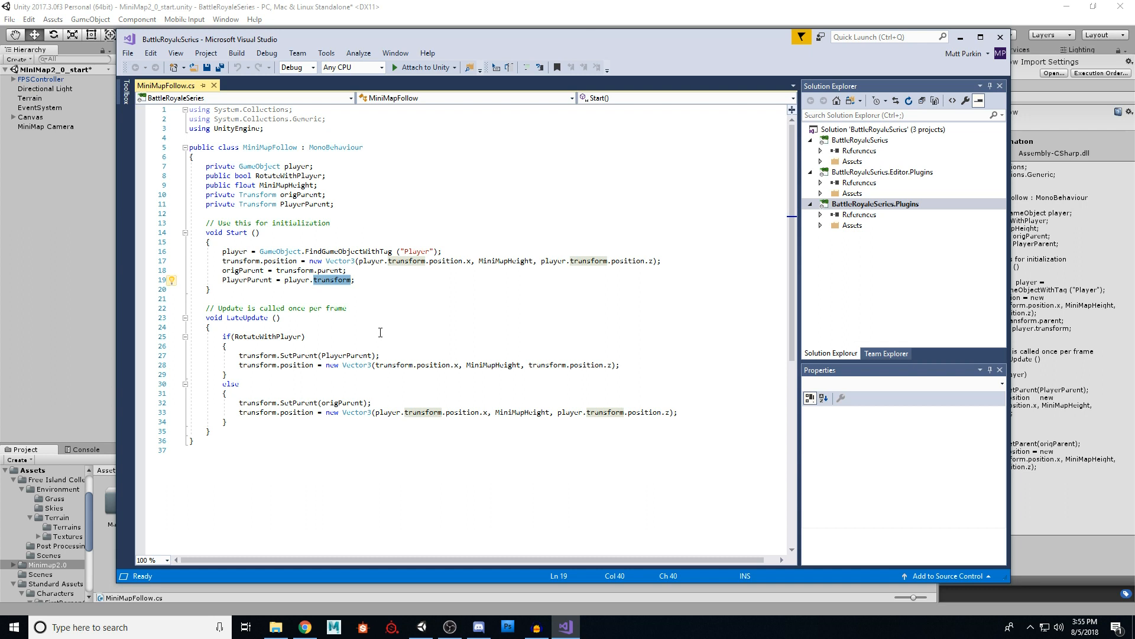
# - Examine the LateUpdate method, comparing the RotateWithPlayer and else branches for SetParent and position, and close Visual Studio
pyautogui.click(380, 334)
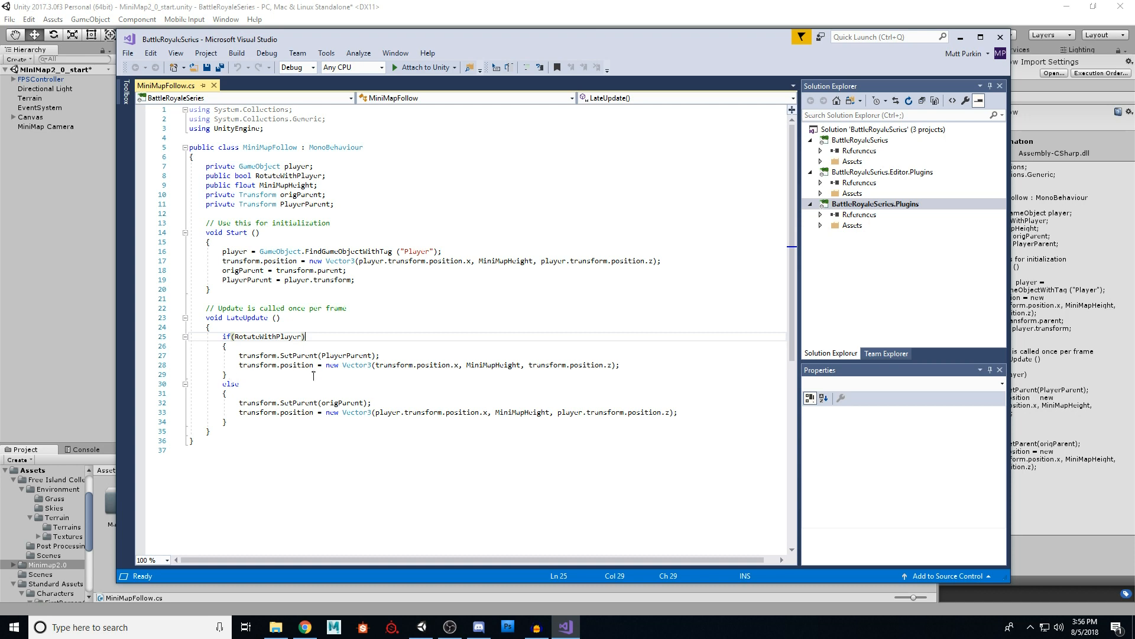
pyautogui.doubleClick(303, 403)
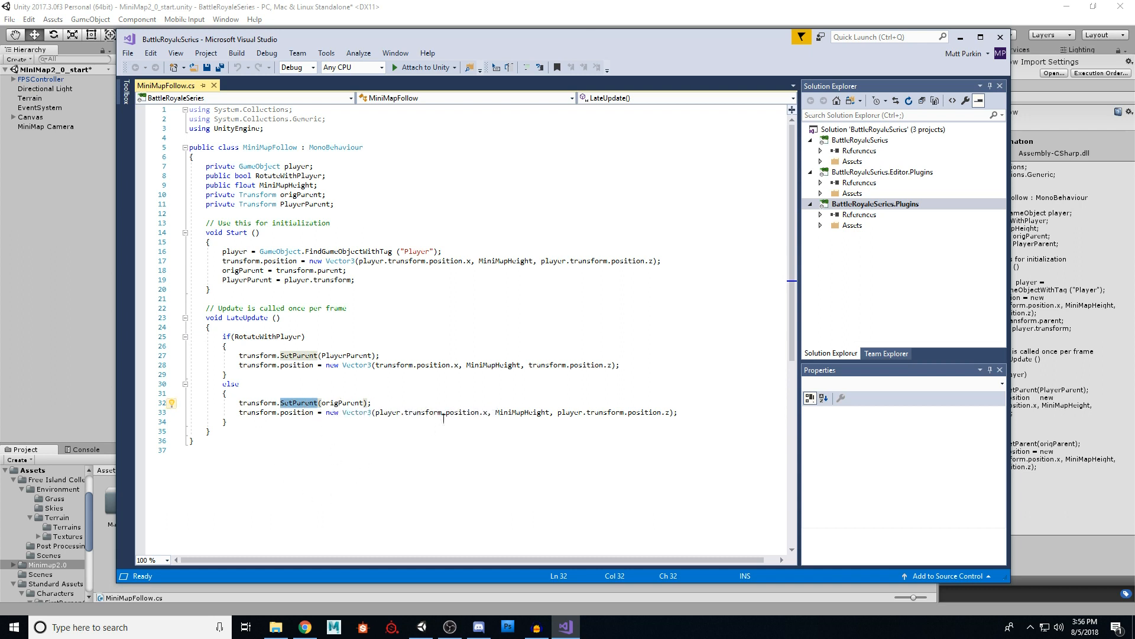
pyautogui.click(463, 412)
pyautogui.doubleClick(573, 414)
pyautogui.doubleClick(608, 412)
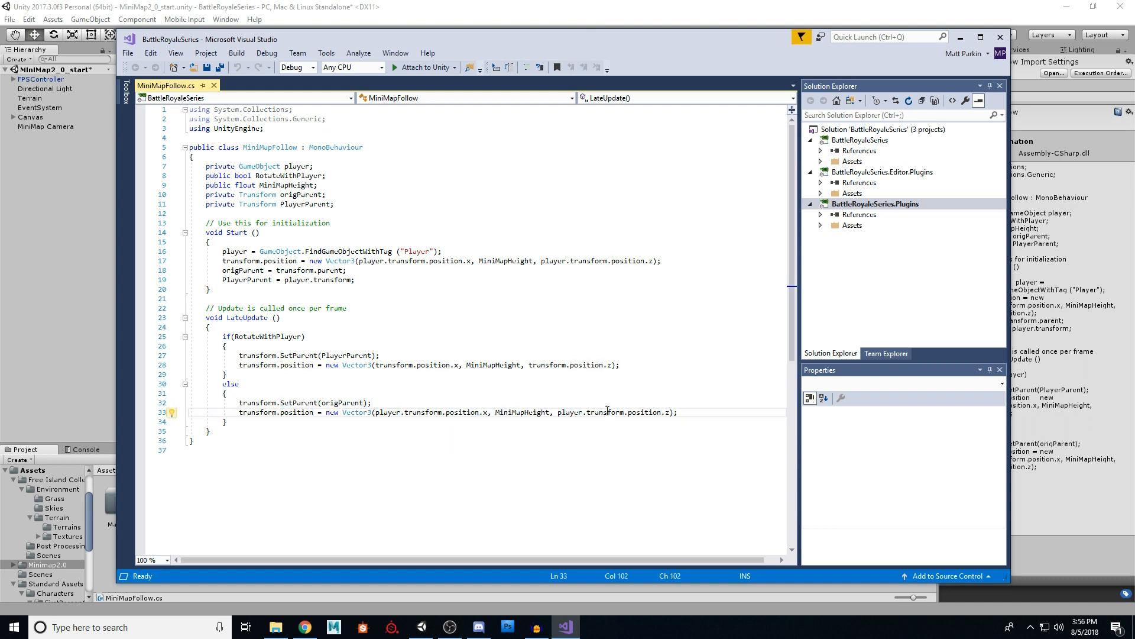
pyautogui.doubleClick(652, 413)
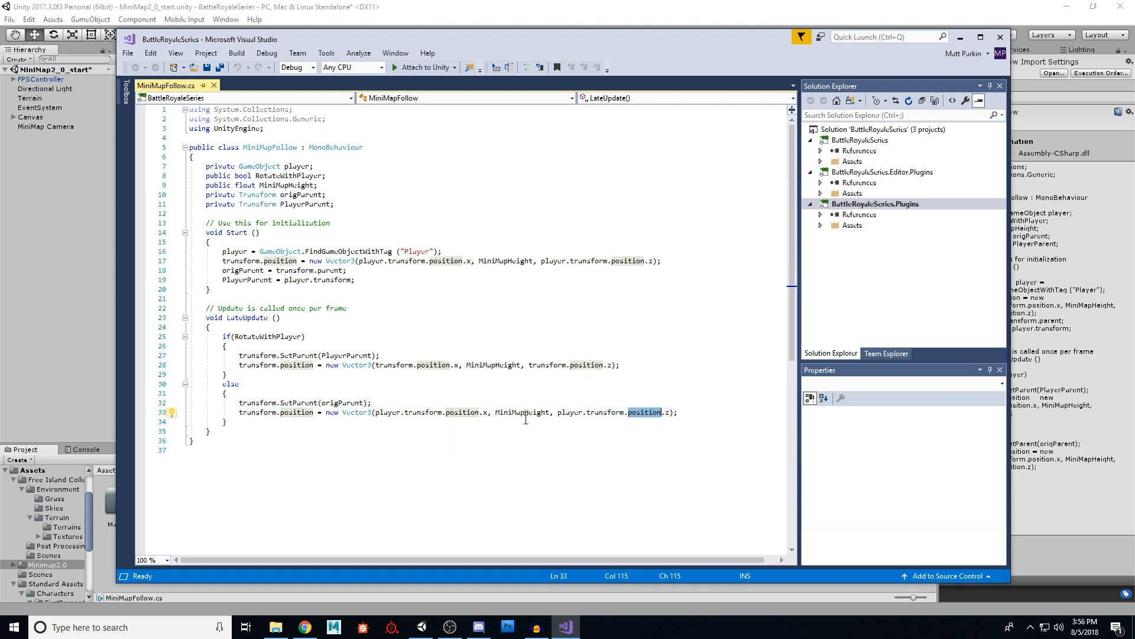
pyautogui.click(526, 420)
pyautogui.click(385, 366)
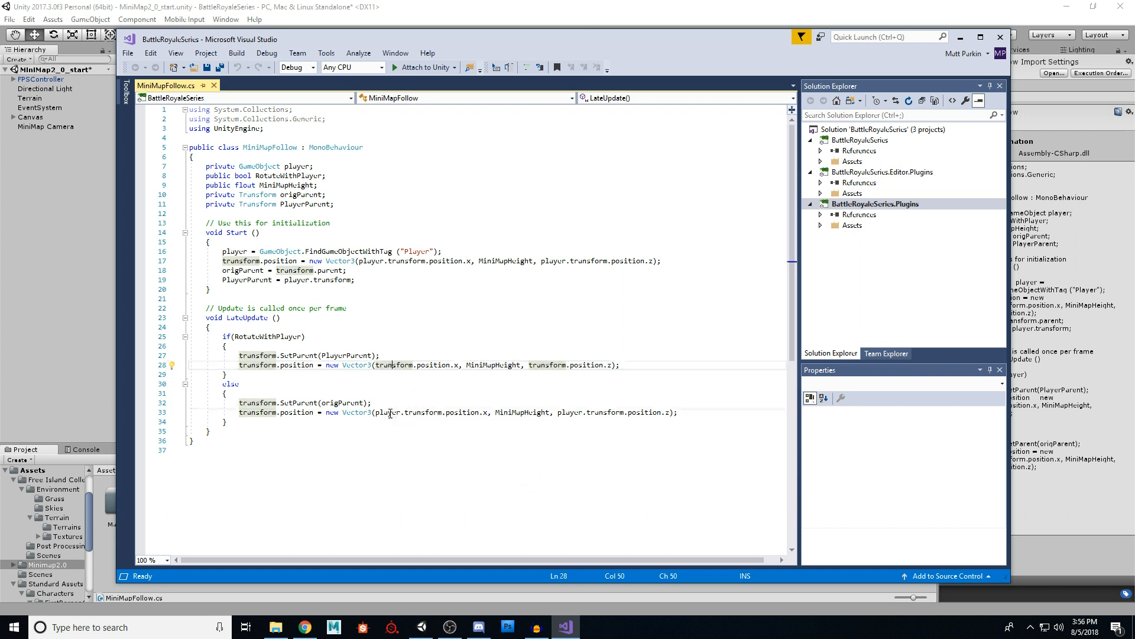
pyautogui.doubleClick(388, 413)
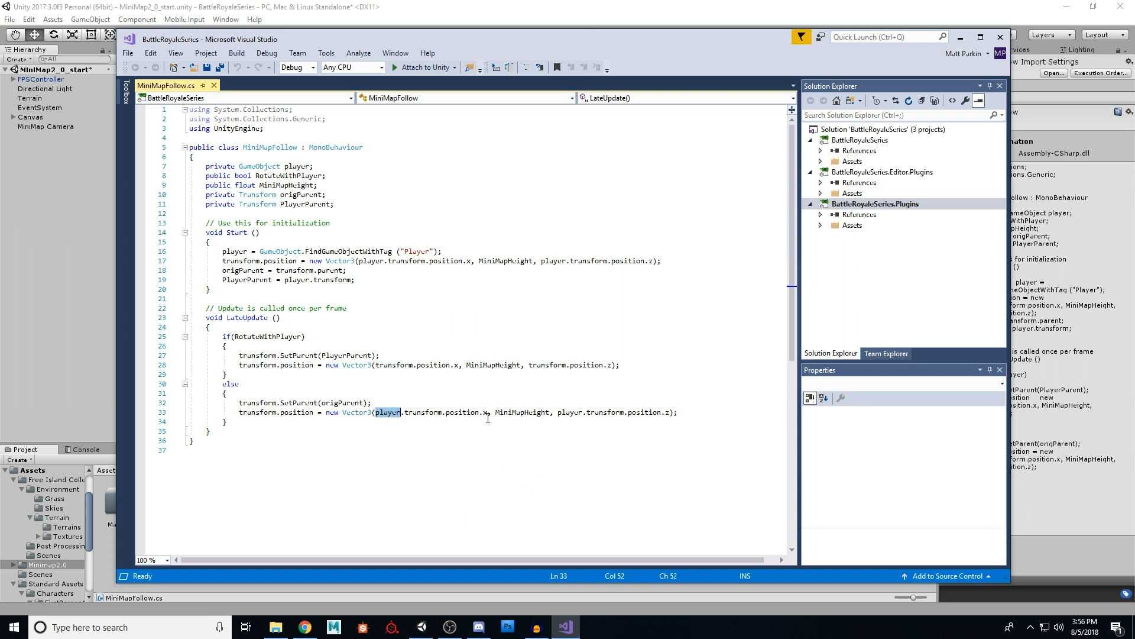
pyautogui.doubleClick(395, 364)
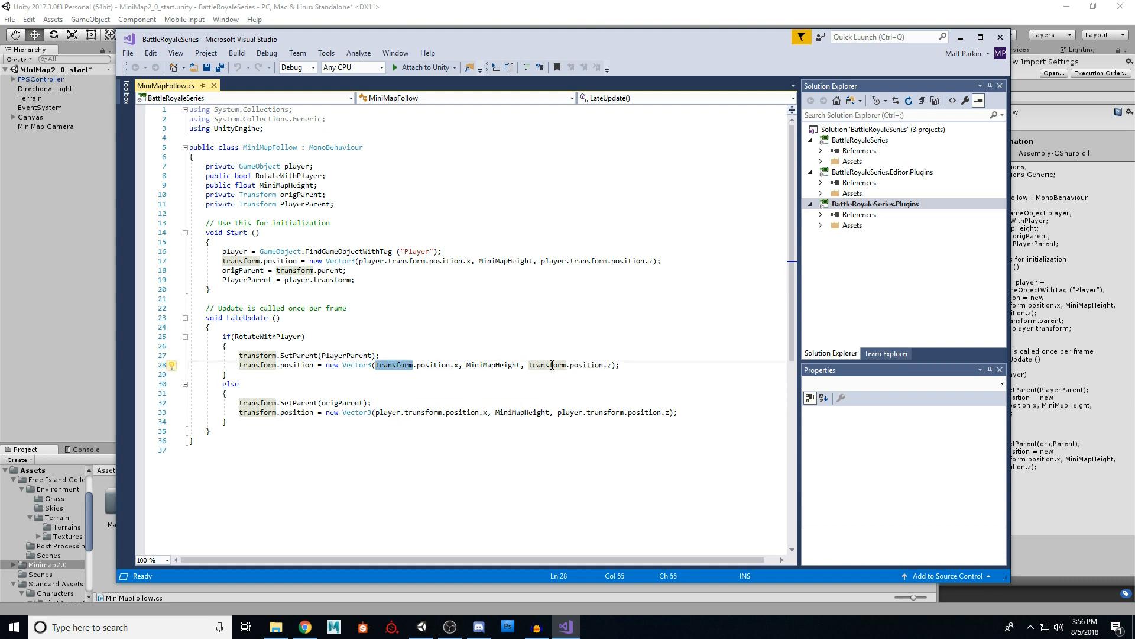
pyautogui.click(508, 324)
pyautogui.click(224, 453)
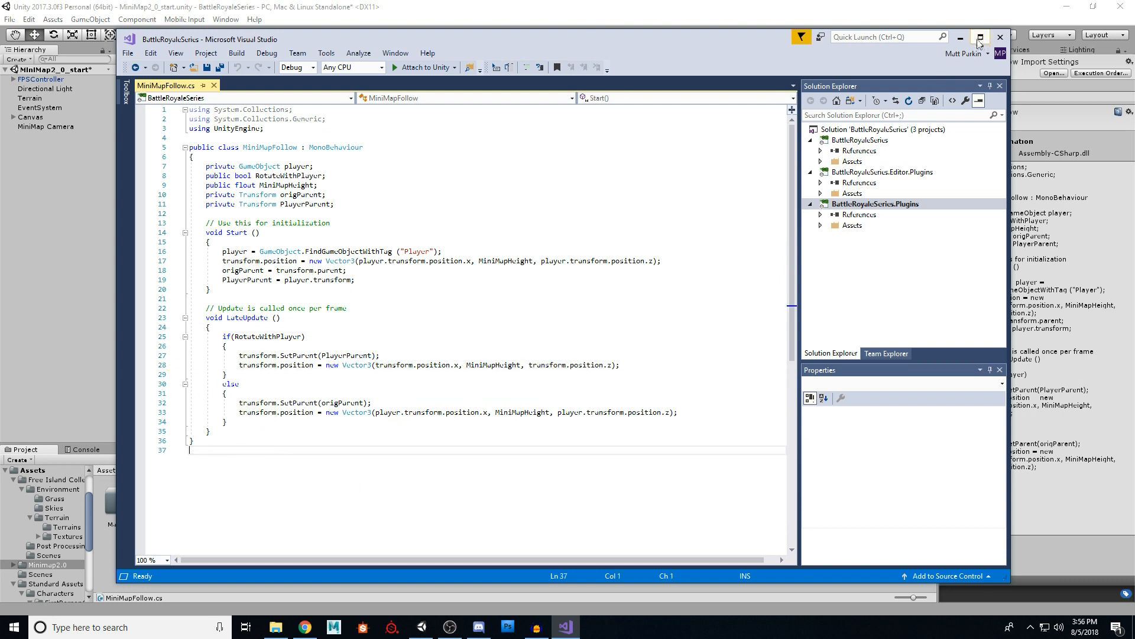
pyautogui.click(1000, 37)
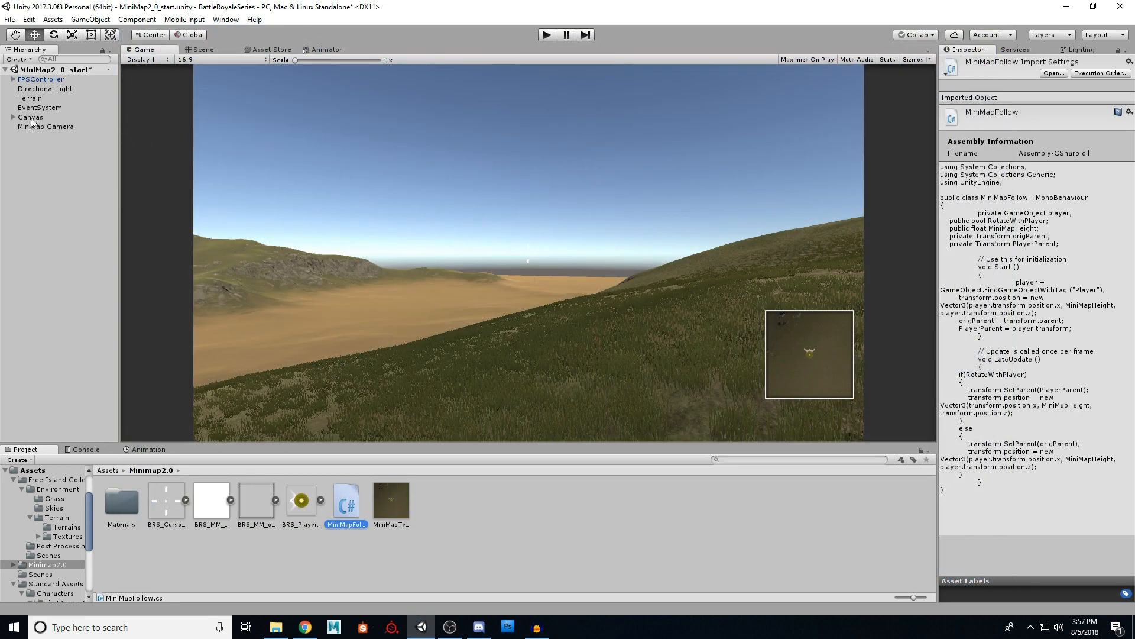
# - Expand the Canvas and FPSController hierarchies and select the Icon object under PlayerIcon
pyautogui.click(13, 117)
pyautogui.click(13, 79)
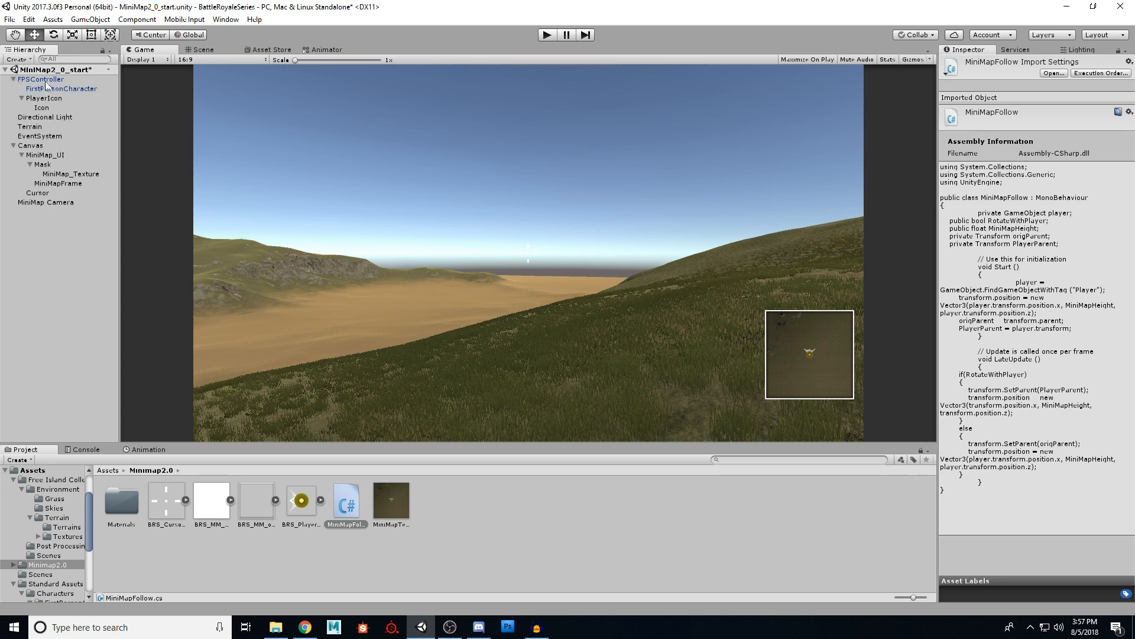
pyautogui.click(41, 99)
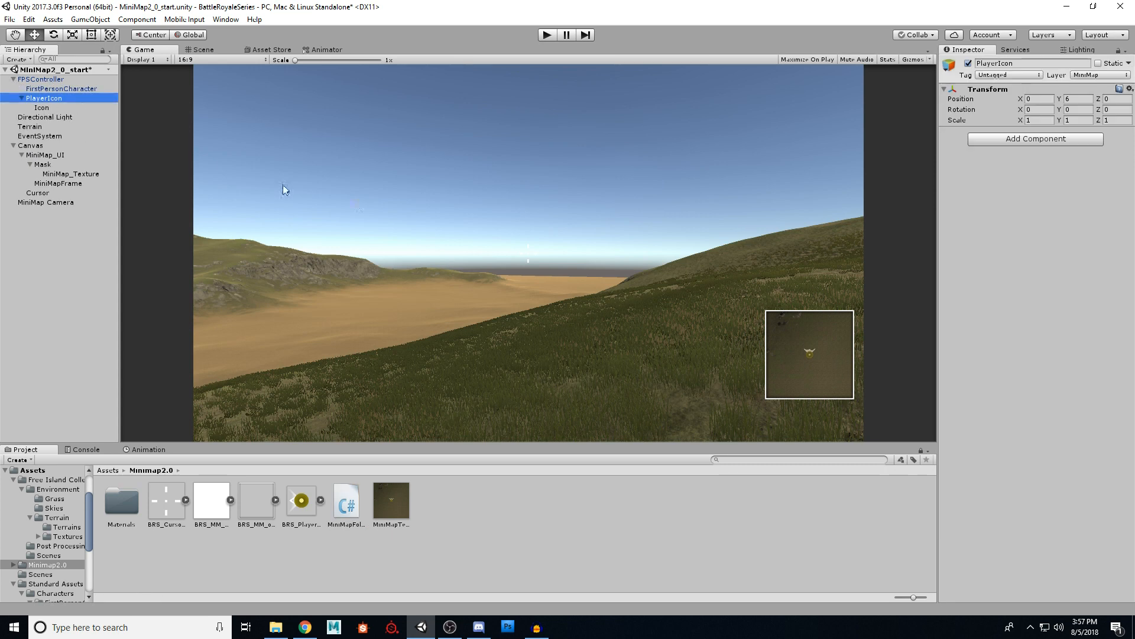
pyautogui.click(43, 107)
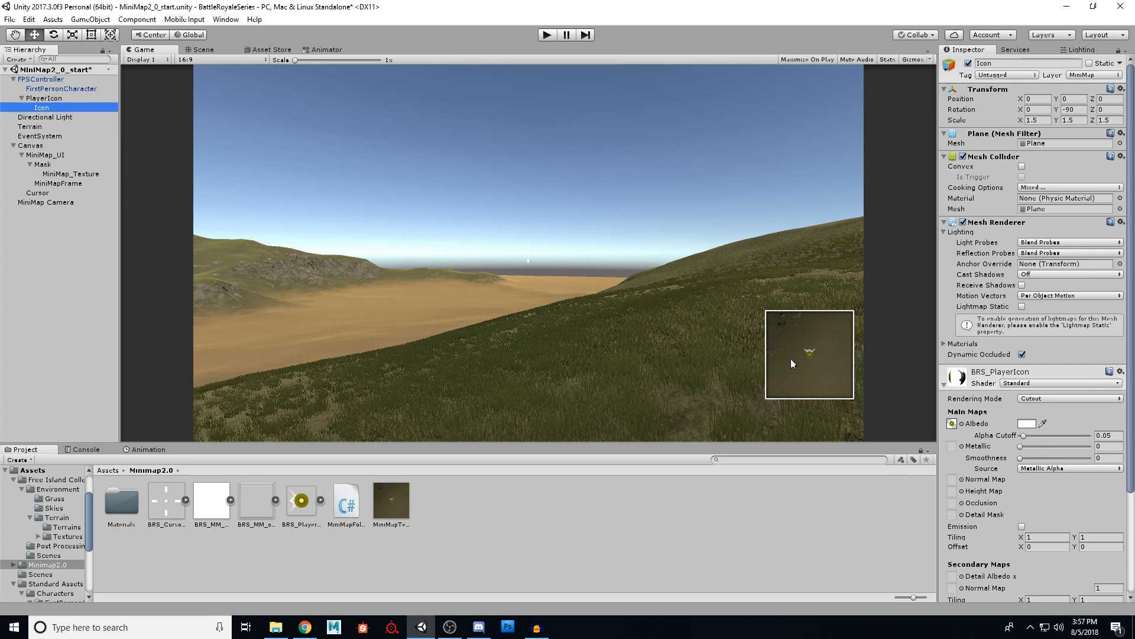
# - Set the Icon's scale to 3 on all three axes, play-test the minimap, and stop the run
pyautogui.click(1047, 120)
pyautogui.write('3')
pyautogui.press('Tab')
pyautogui.write('3')
pyautogui.click(1105, 120)
pyautogui.write('3')
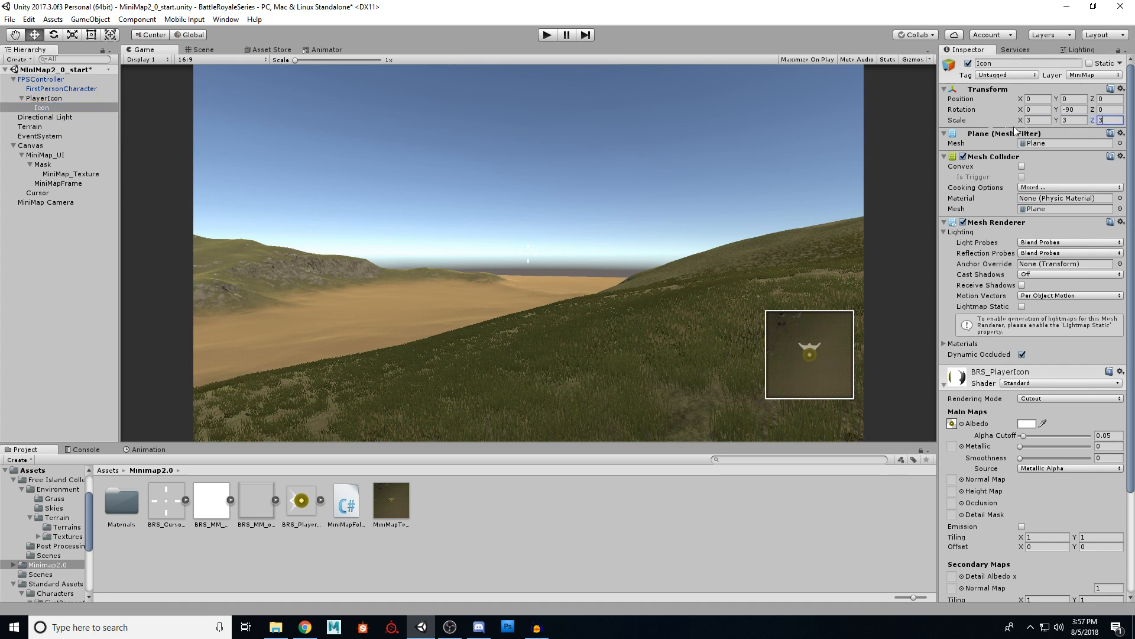
pyautogui.click(547, 35)
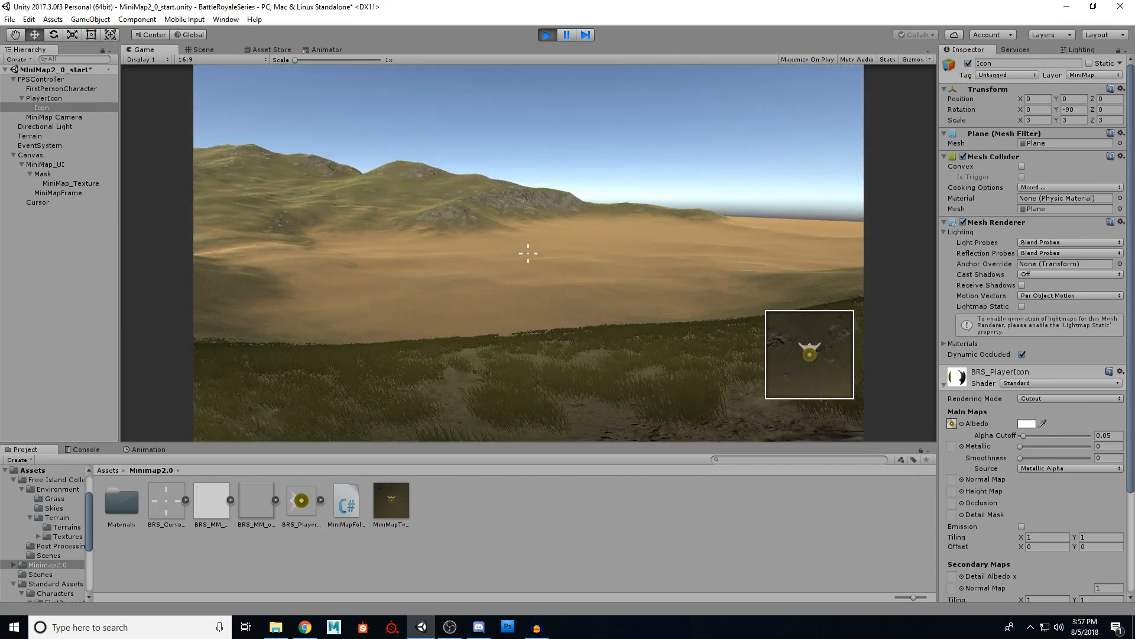
pyautogui.press('Escape')
pyautogui.click(547, 35)
# - Set the Icon's scale to 0.75 on all three axes, play-test the minimap while walking, and stop the run
pyautogui.click(1032, 119)
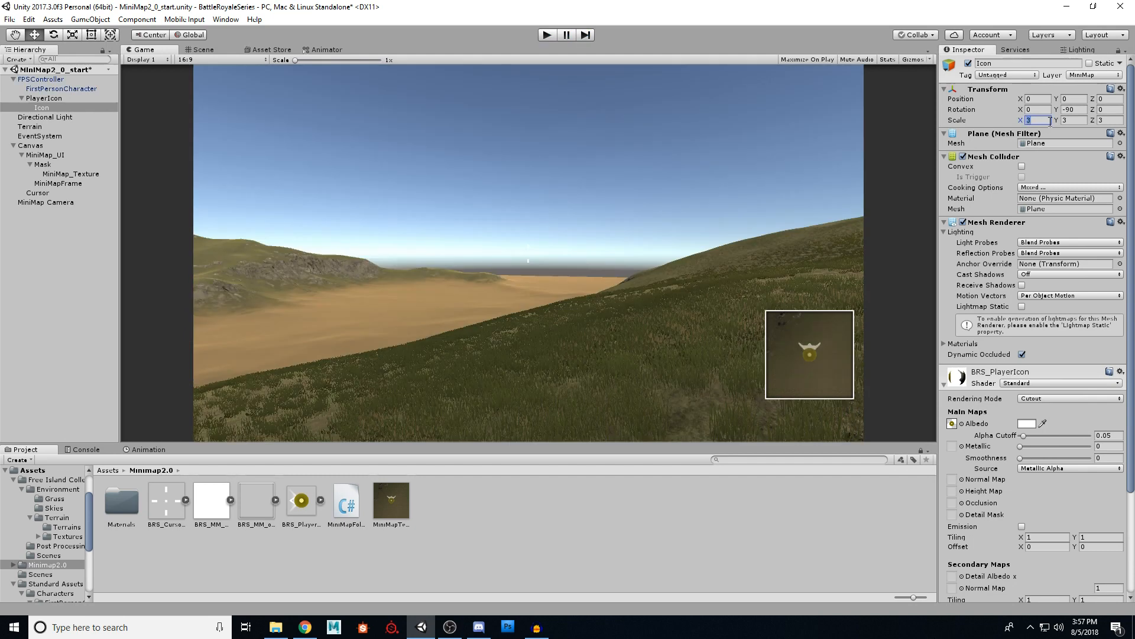
pyautogui.write('.75')
pyautogui.press('Tab')
pyautogui.press('Tab')
pyautogui.write('.')
pyautogui.click(546, 34)
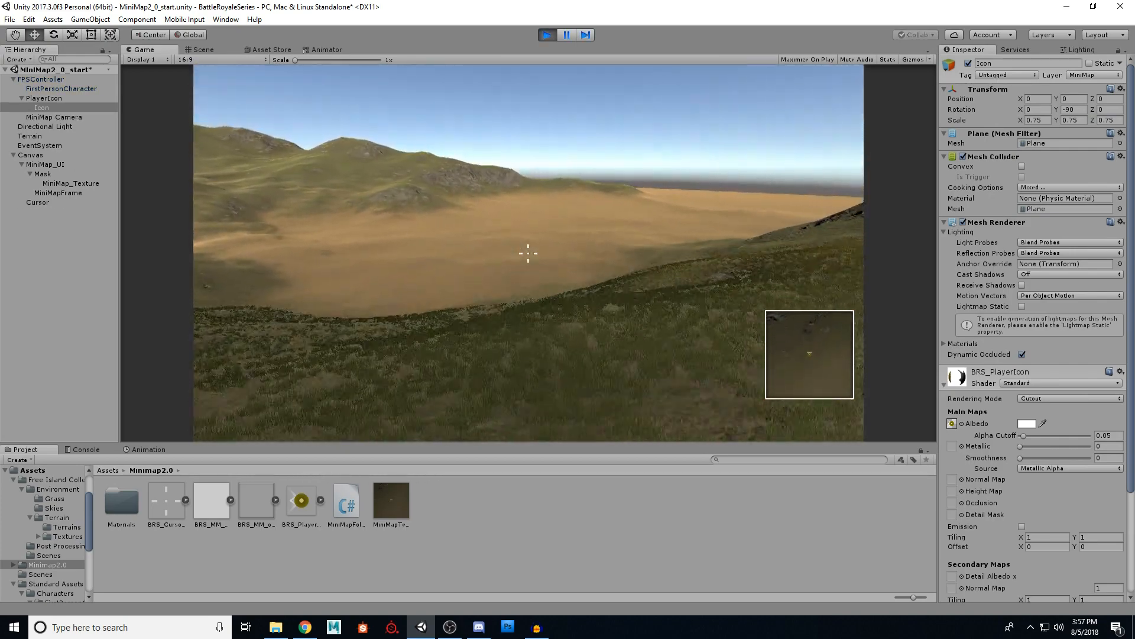
pyautogui.press('w')
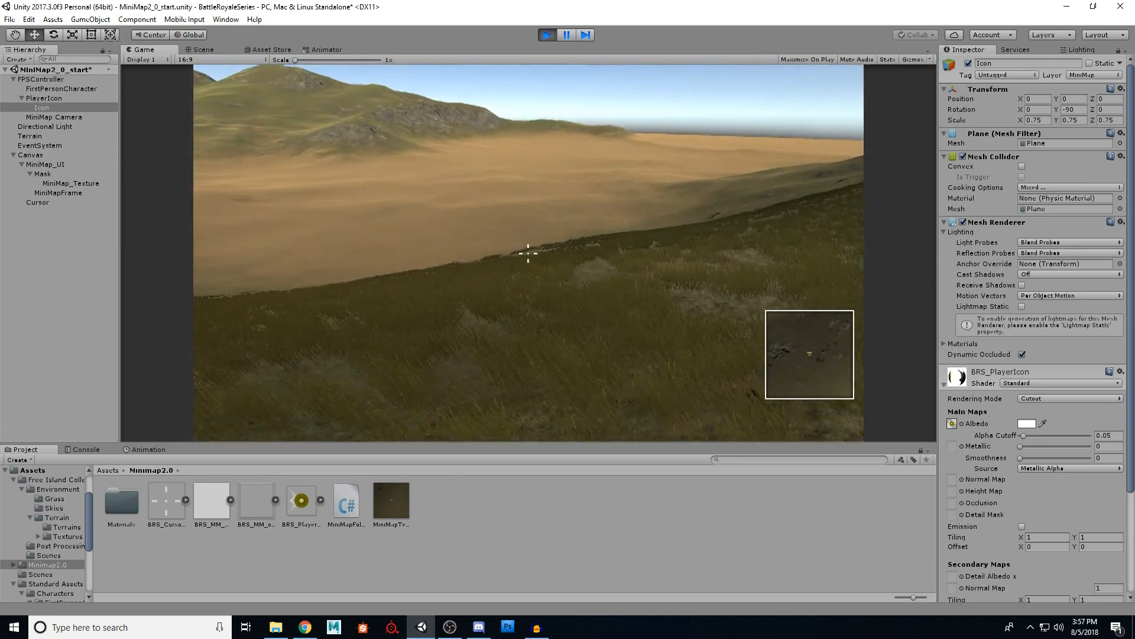
pyautogui.press('Escape')
pyautogui.click(547, 35)
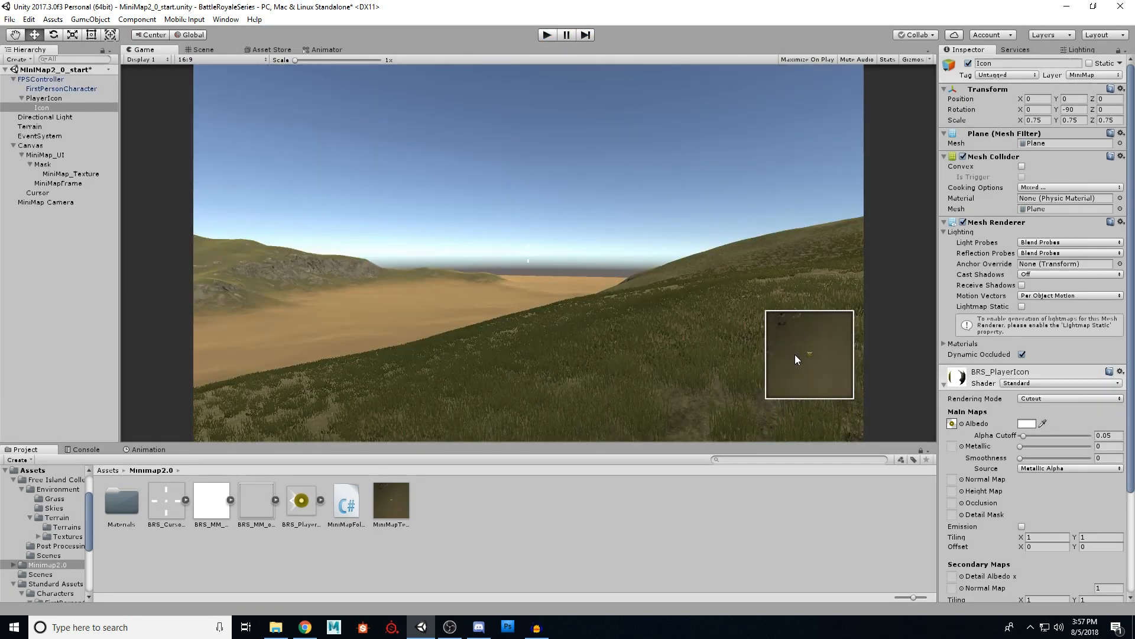
# - Set the player Icon's scale to 1.5 on the X, Y and Z axes
pyautogui.click(1044, 120)
pyautogui.write('1.5')
pyautogui.press('Tab')
pyautogui.write('1.5')
pyautogui.press('Tab')
pyautogui.write('1')
pyautogui.click(723, 244)
# - Try adjusting the MiniMap Camera's orthographic Size and set it to 50
pyautogui.click(51, 203)
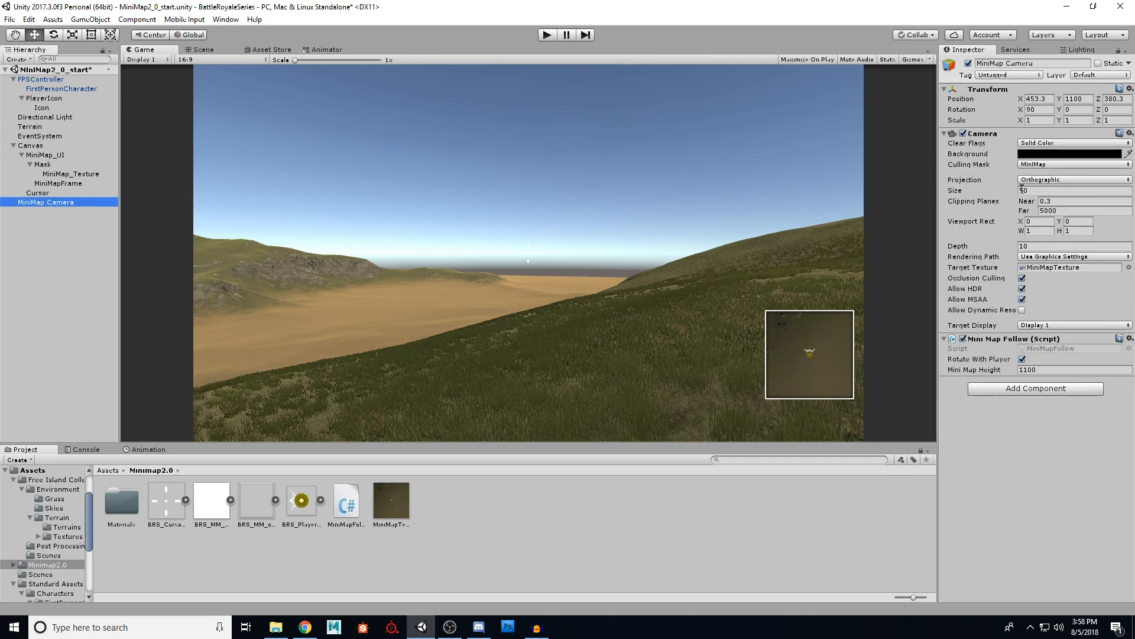
pyautogui.moveTo(1010, 195)
pyautogui.mouseDown()
pyautogui.moveTo(969, 195)
pyautogui.moveTo(1047, 195)
pyautogui.moveTo(12, 192)
pyautogui.moveTo(1041, 193)
pyautogui.moveTo(915, 195)
pyautogui.moveTo(1011, 193)
pyautogui.mouseUp()
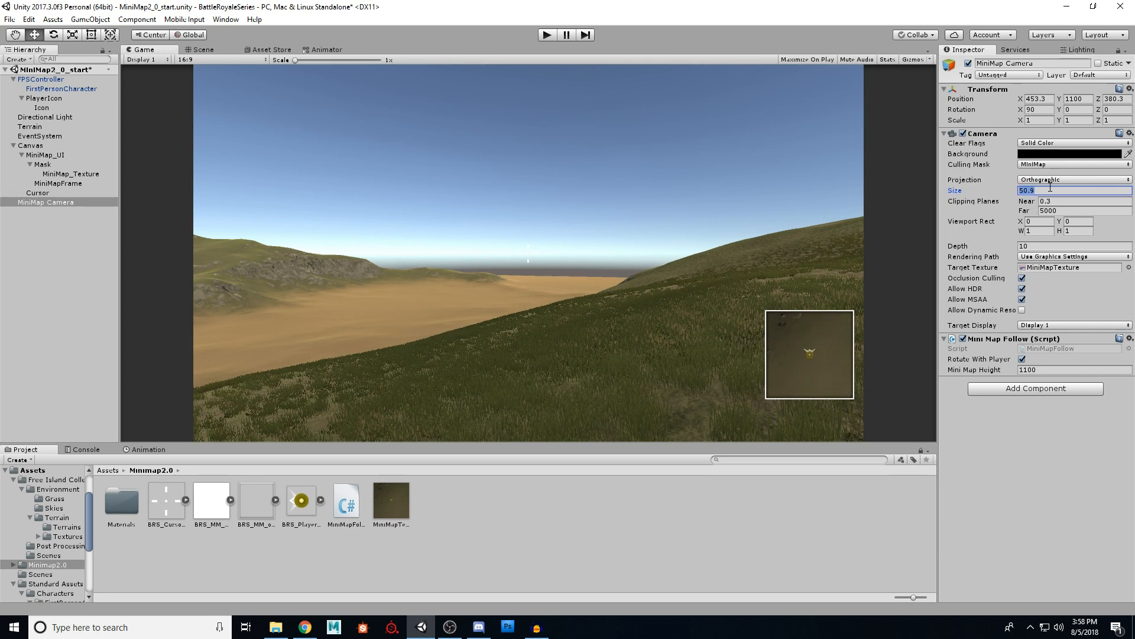
pyautogui.write('50')
# - Select the player Icon, play-test the scene to check the icon on the minimap, and stop the run
pyautogui.click(42, 109)
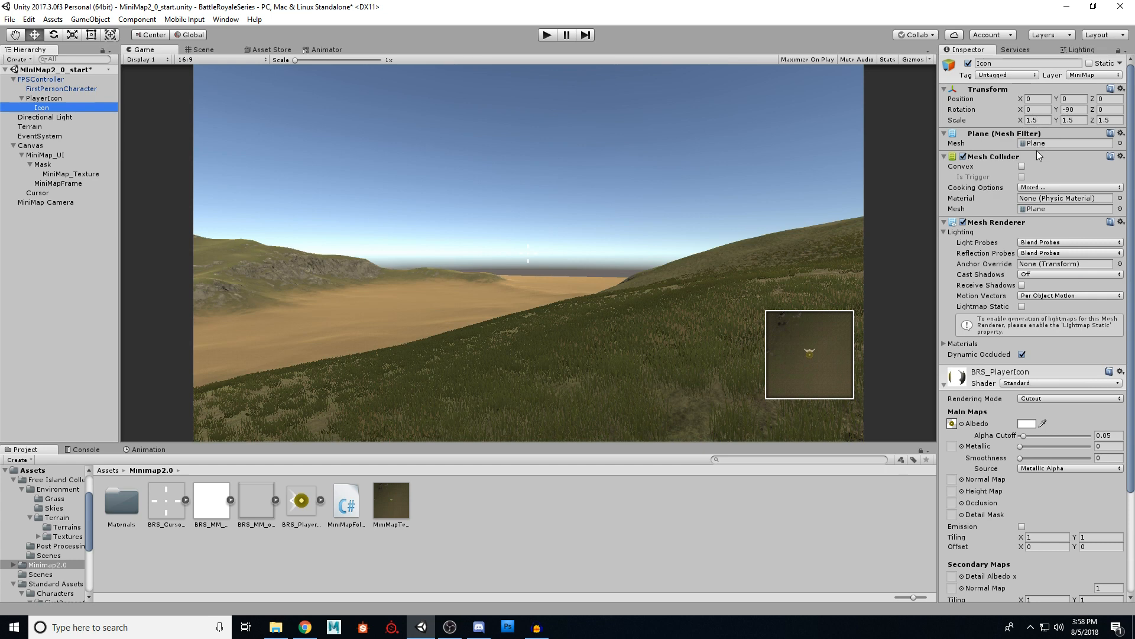
pyautogui.click(548, 34)
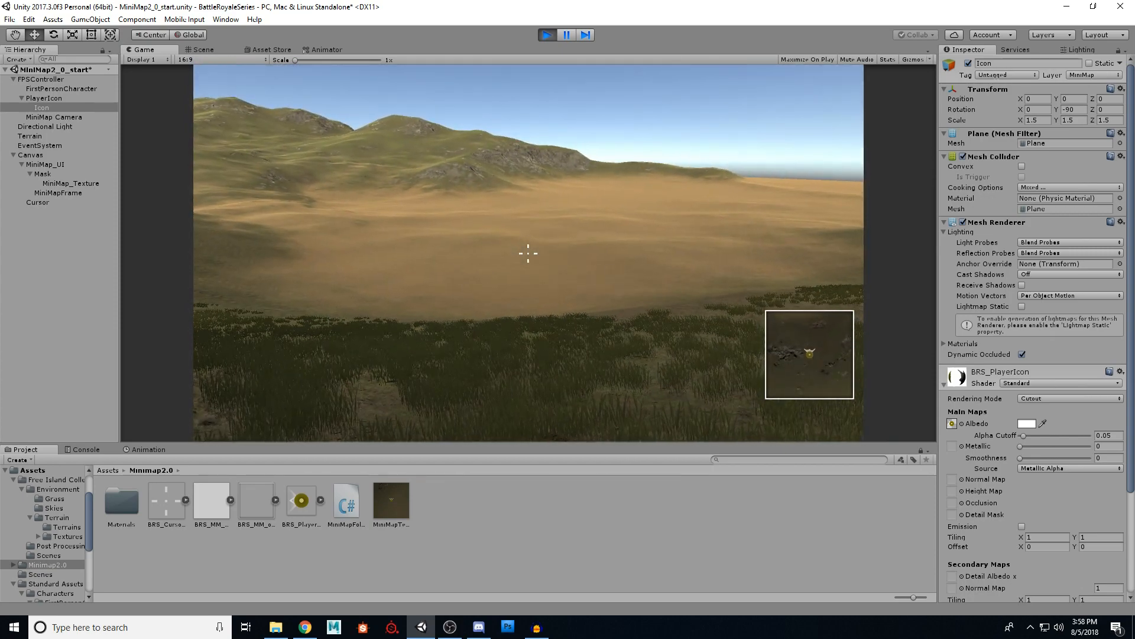
pyautogui.press('Escape')
pyautogui.click(546, 34)
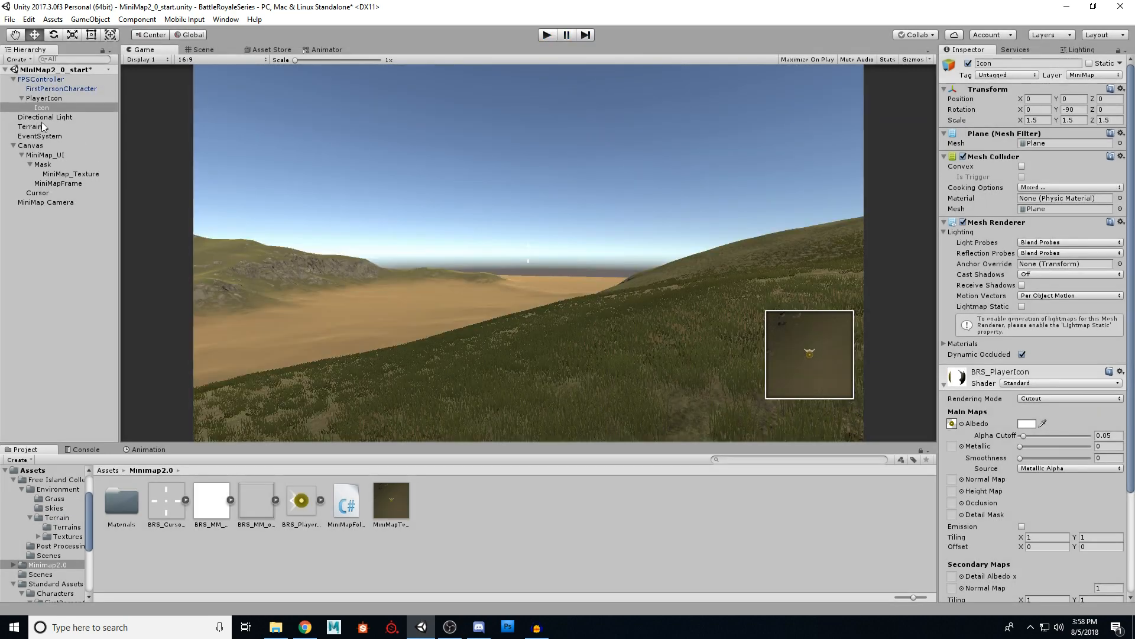
# - Collapse FPSController and inspect the MiniMap_Texture and MiniMap Camera, framing the camera in the Scene view
pyautogui.click(13, 80)
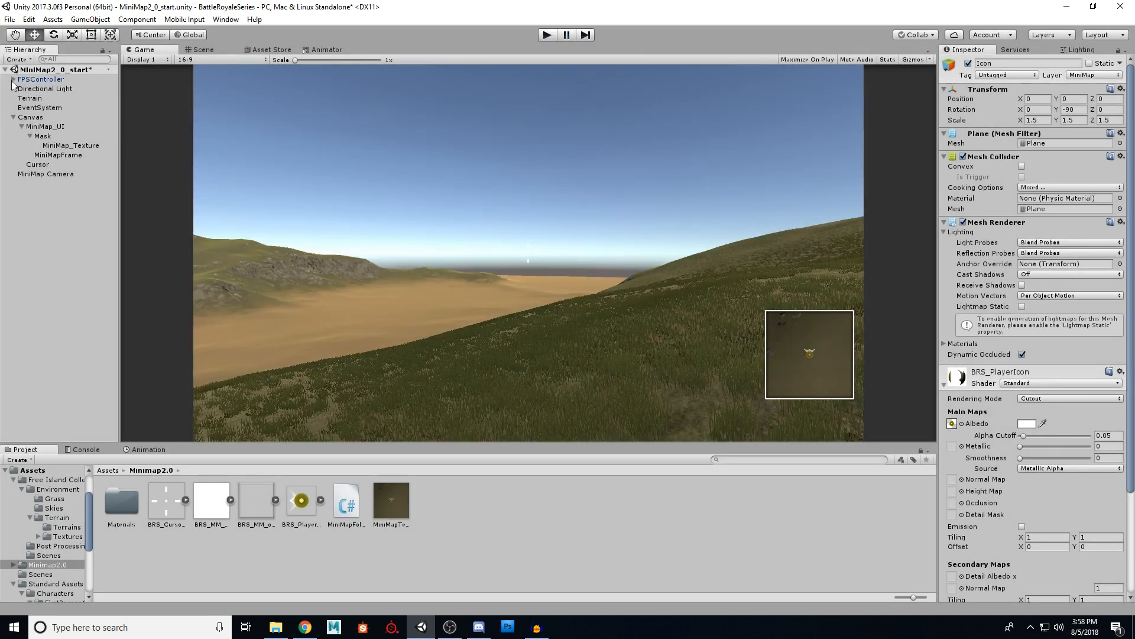
pyautogui.click(43, 126)
pyautogui.click(70, 146)
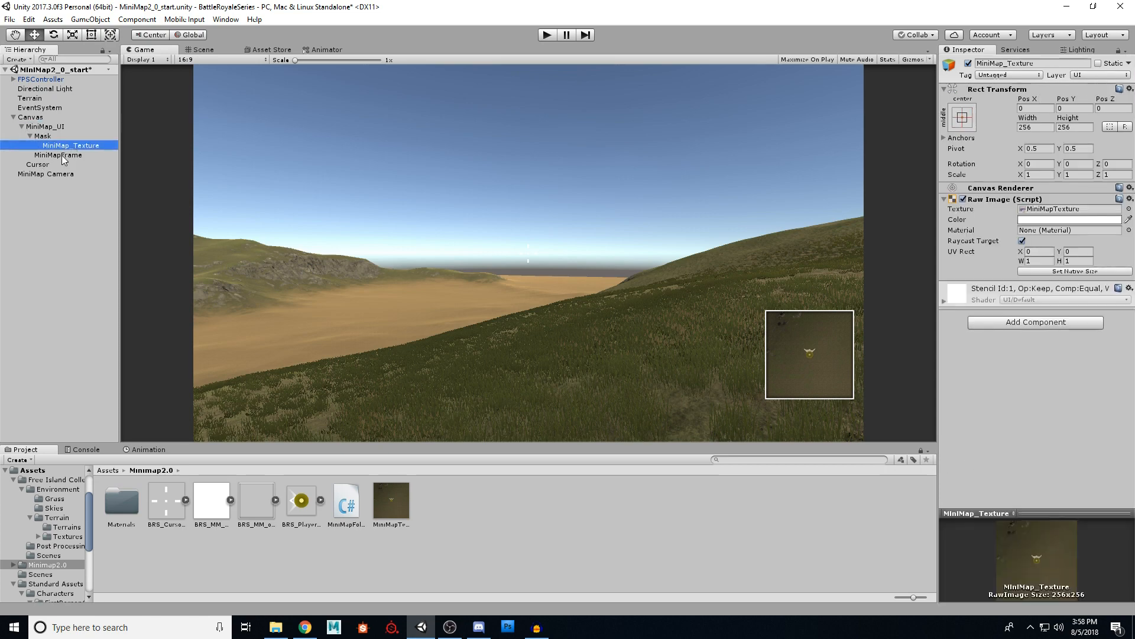
pyautogui.click(50, 173)
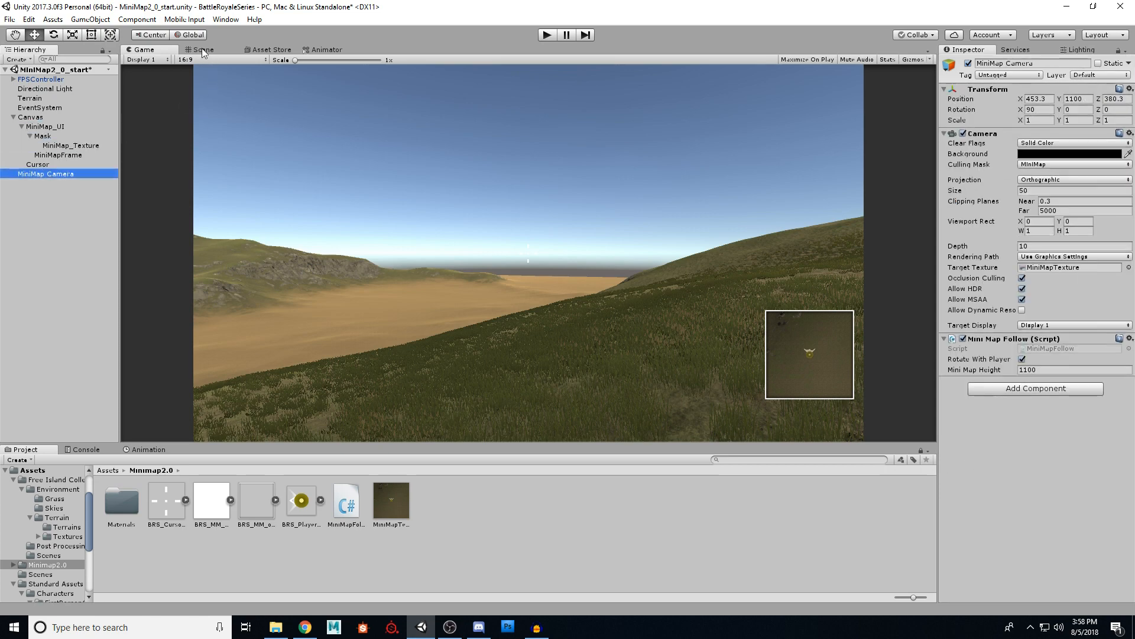
pyautogui.click(202, 50)
pyautogui.press('f')
pyautogui.moveTo(519, 268); pyautogui.dragTo(399, 373, button='right')
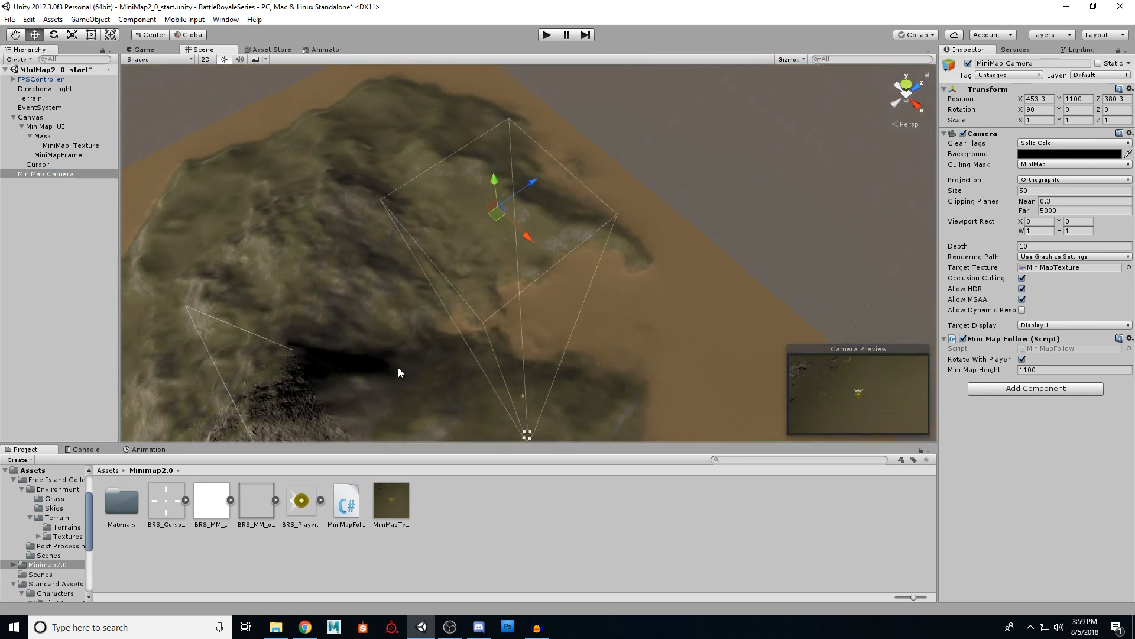
pyautogui.click(76, 146)
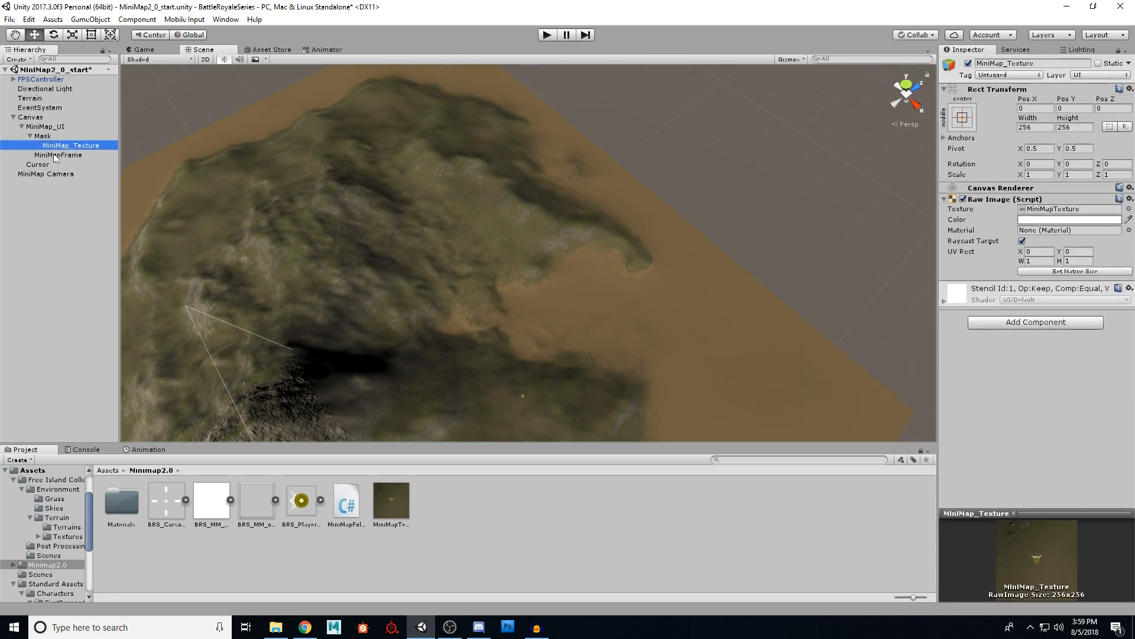
pyautogui.click(44, 137)
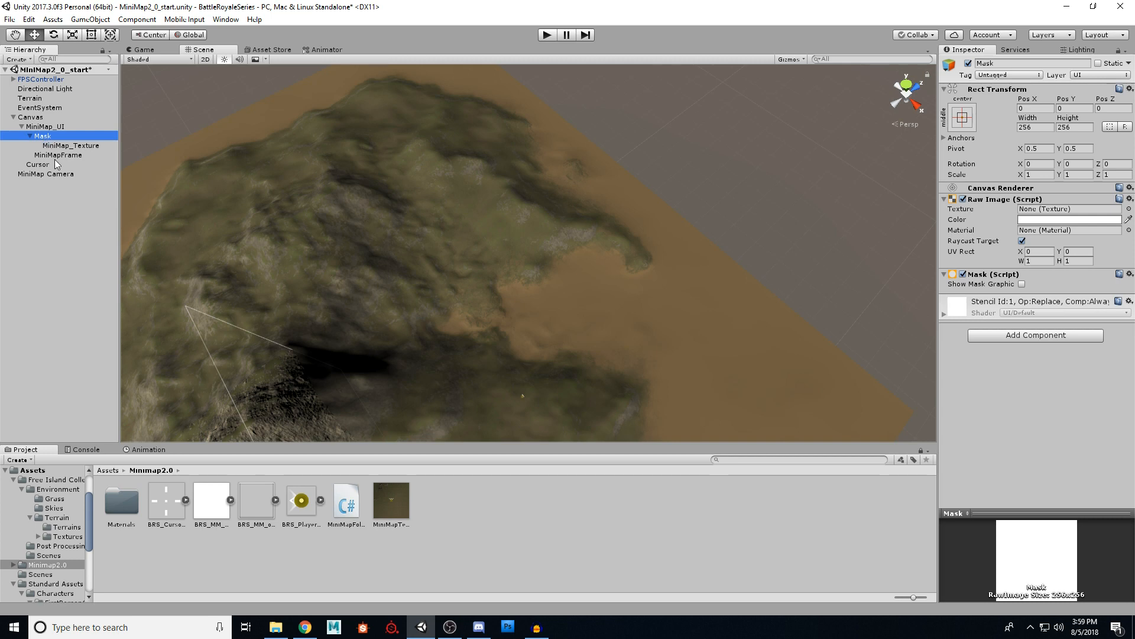
pyautogui.click(60, 155)
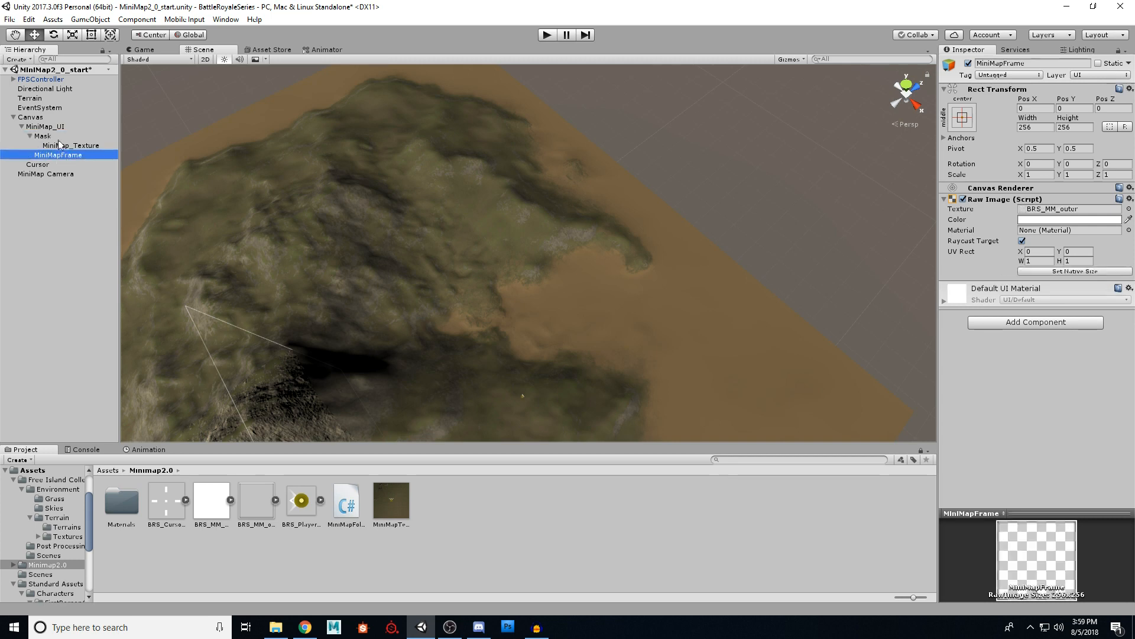
pyautogui.click(45, 173)
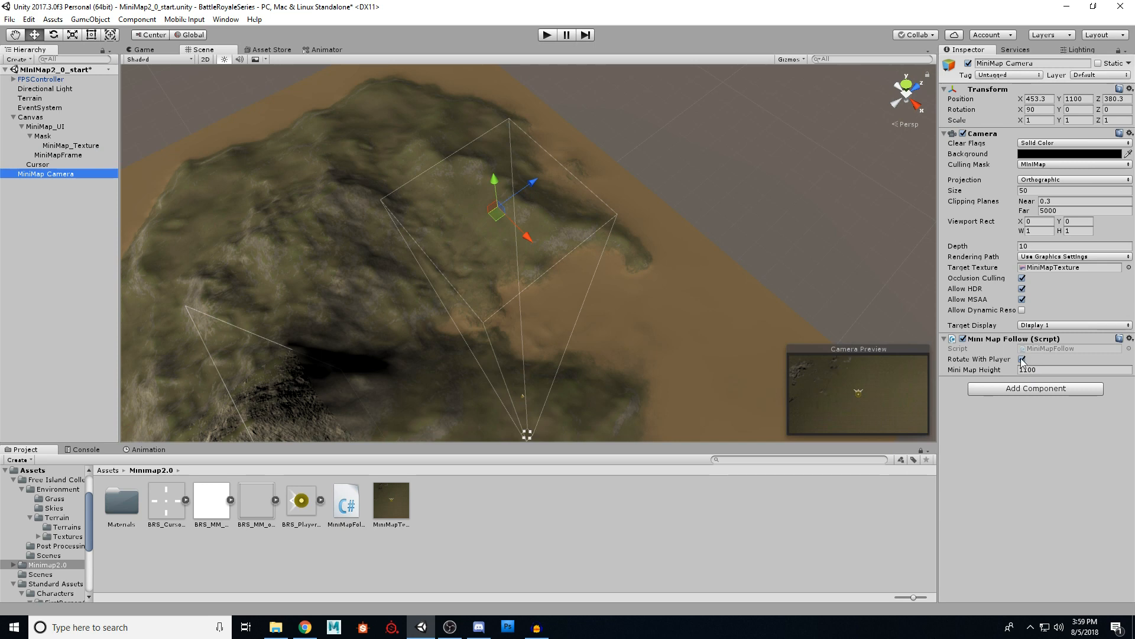
pyautogui.click(1021, 358)
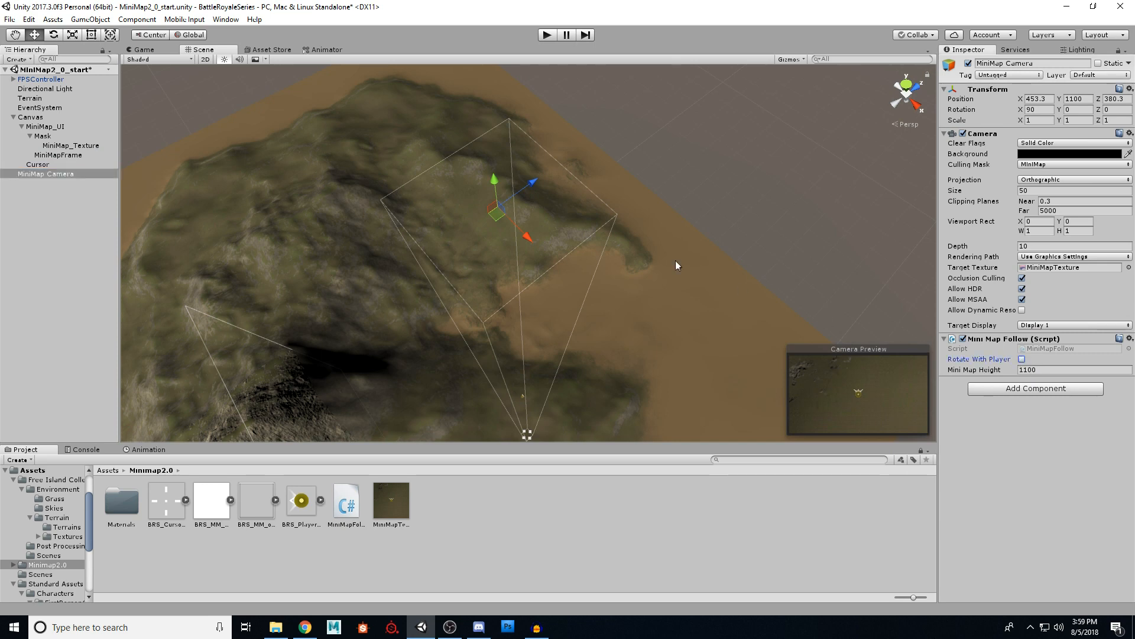
# - Play-test the scene by running across the terrain to check the minimap with player rotation disabled, and stop the run
pyautogui.click(547, 37)
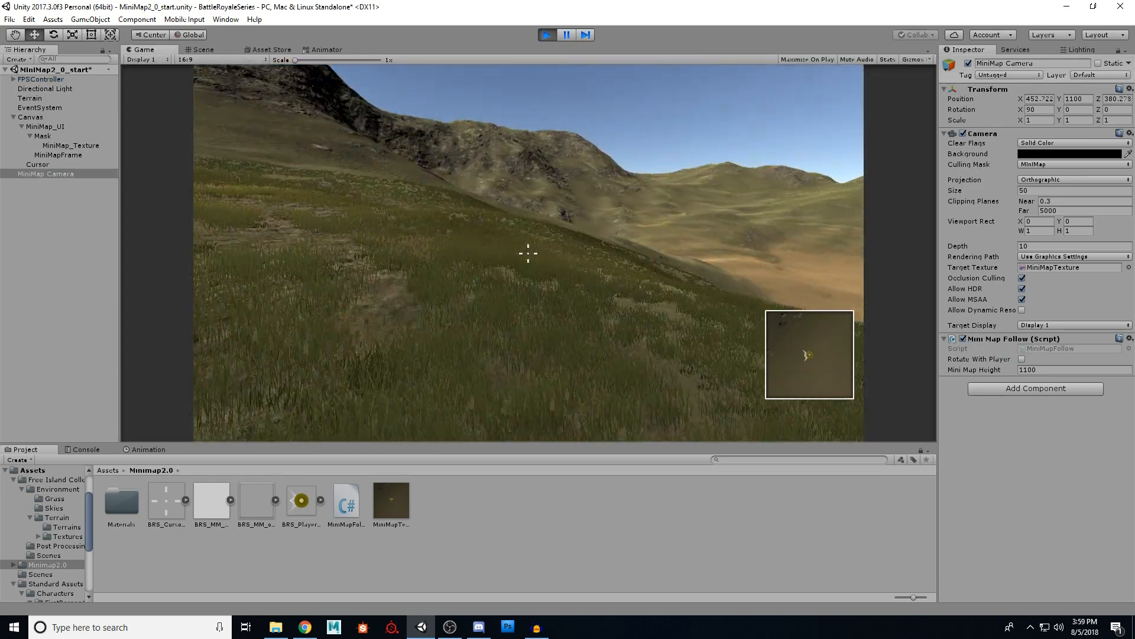
pyautogui.hotkey('shift', 'w')
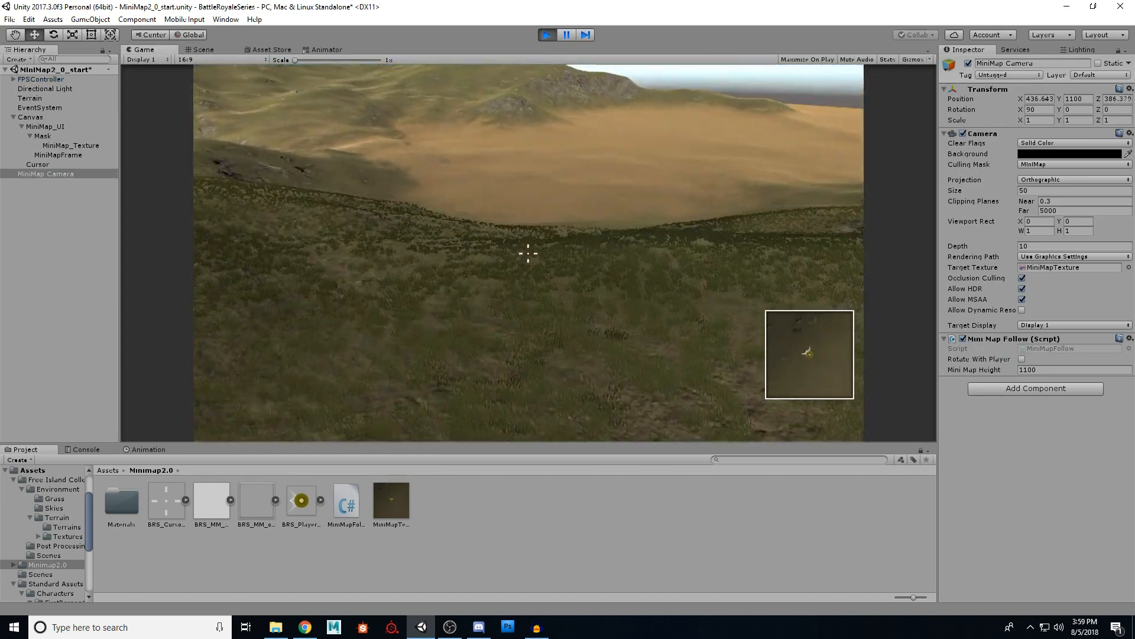
pyautogui.hotkey('shift', 'w')
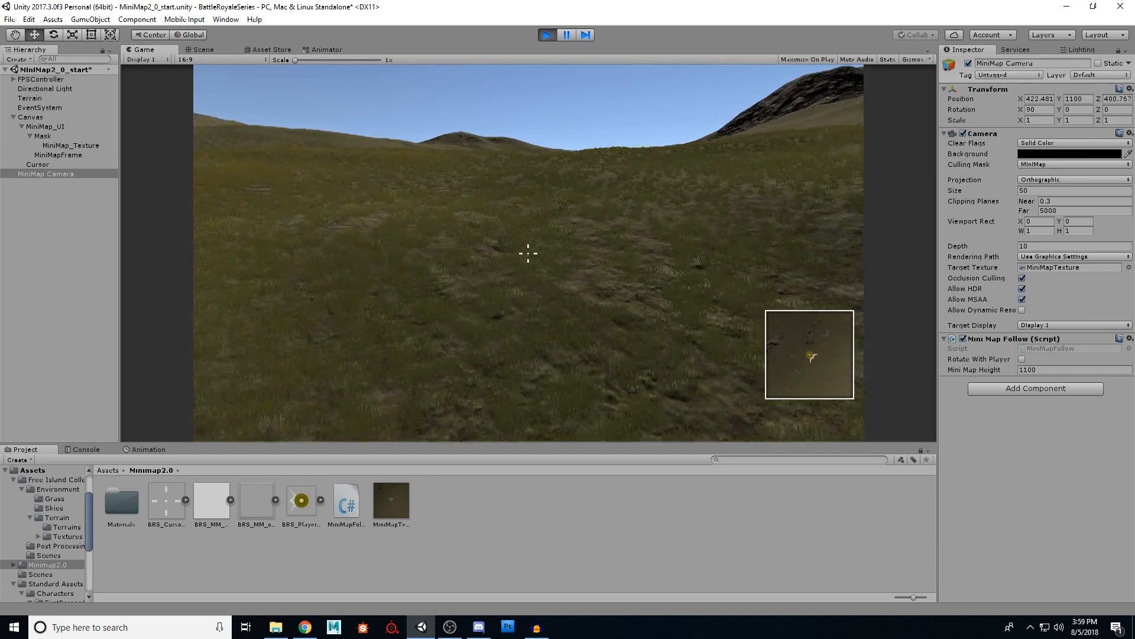
pyautogui.hotkey('shift', 'w')
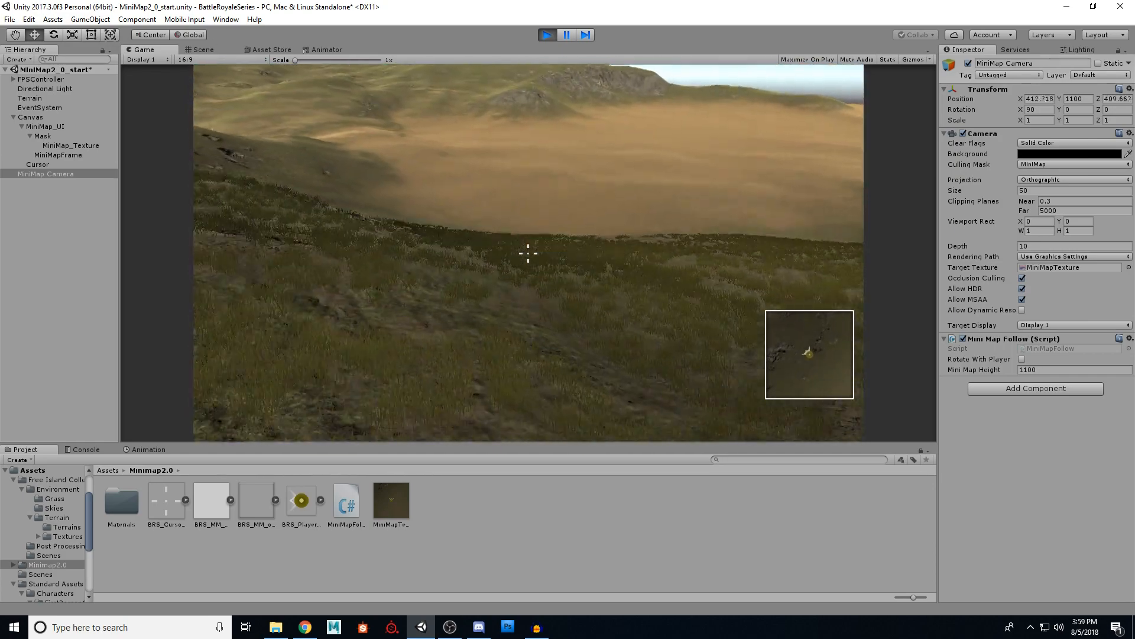
pyautogui.press('Escape')
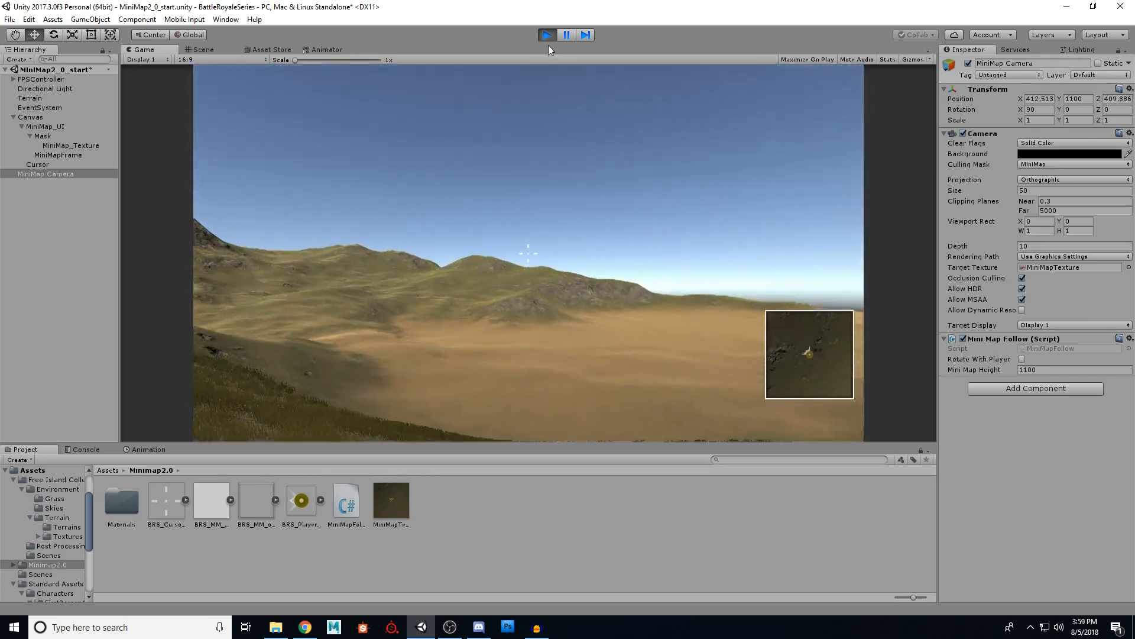
pyautogui.click(548, 37)
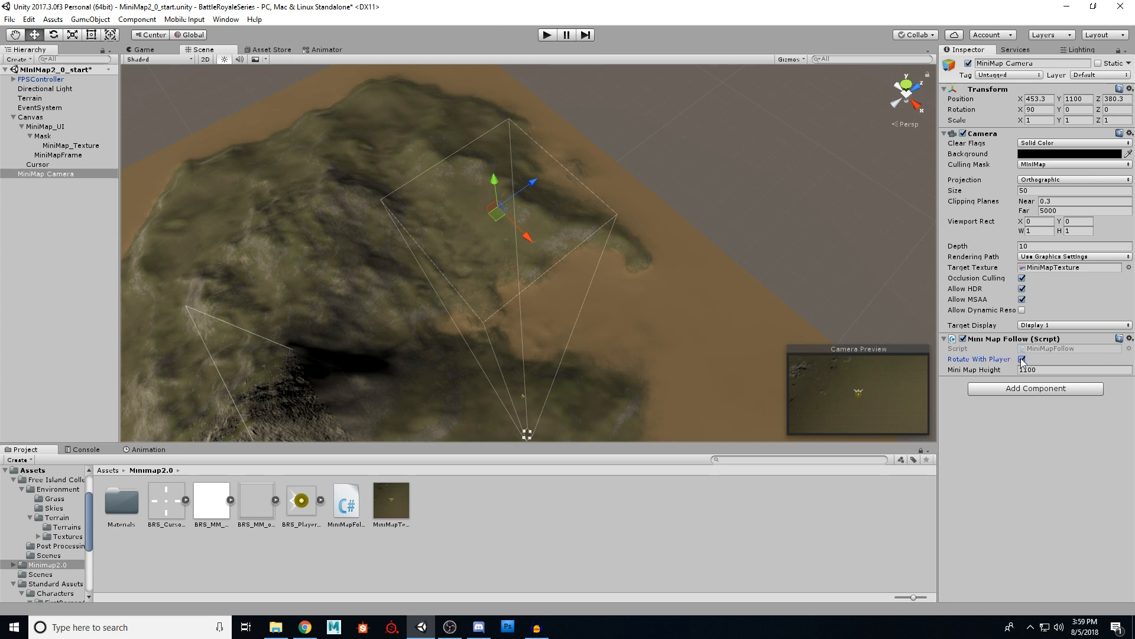
# - Run the scene again and sprint across the hillside, watching the player icon's direction on the non-rotating minimap
pyautogui.click(546, 36)
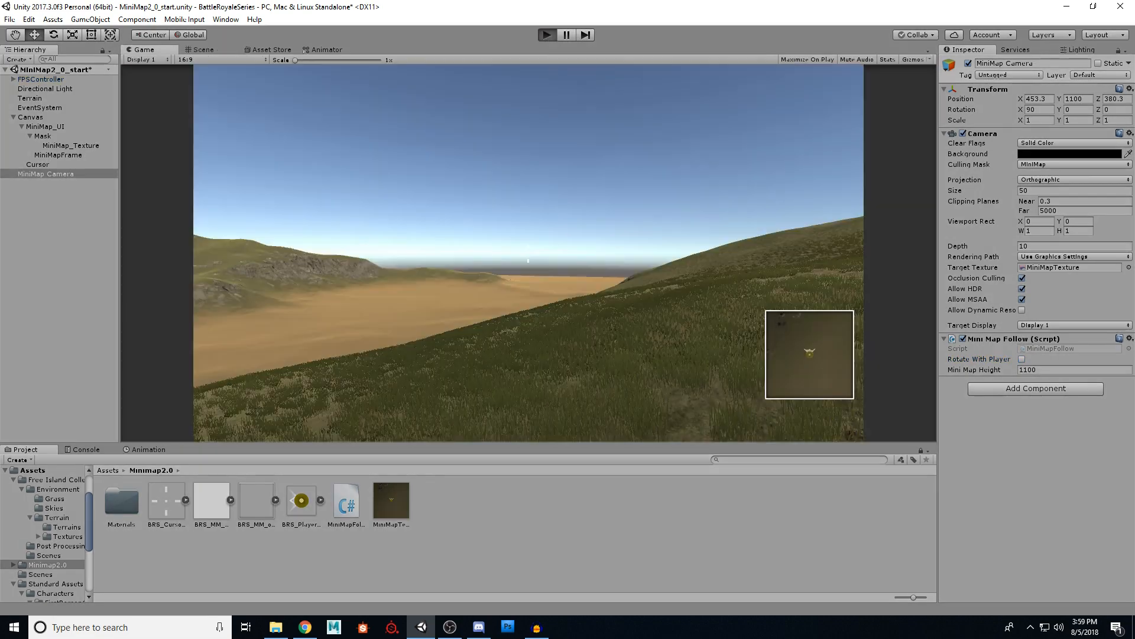
pyautogui.press('w')
pyautogui.hotkey('shift', 'w')
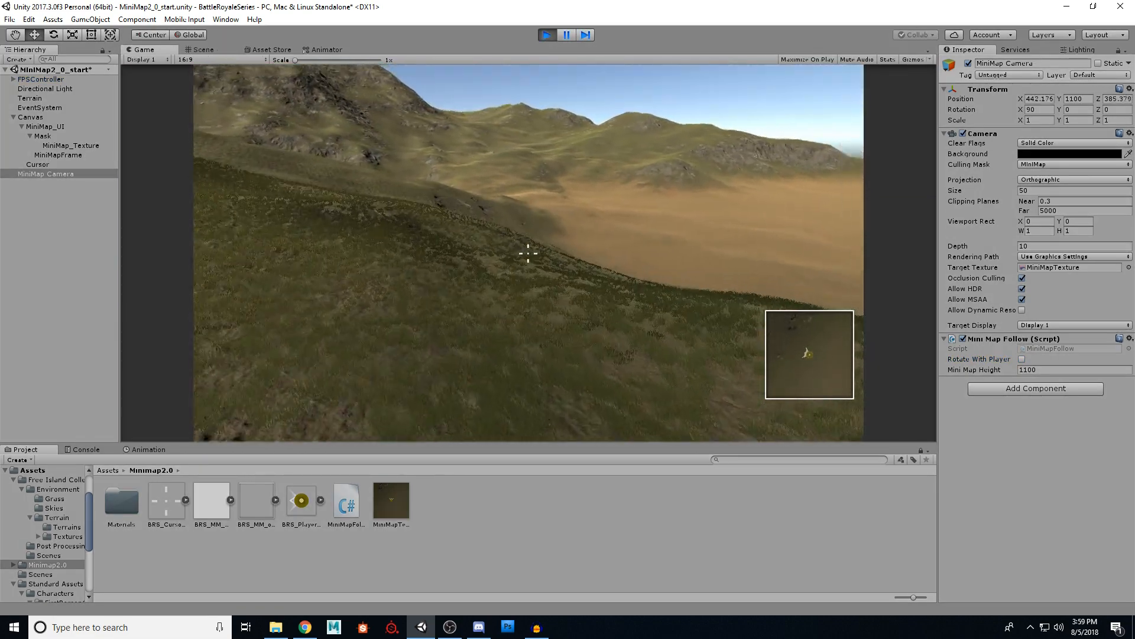
pyautogui.hotkey('shift', 'w')
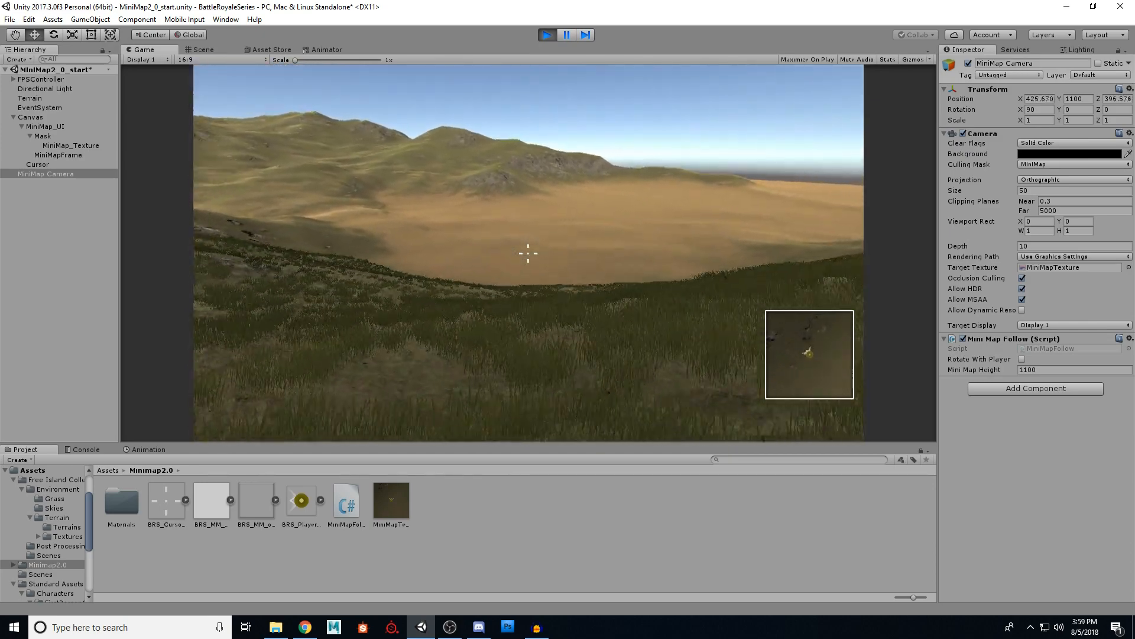